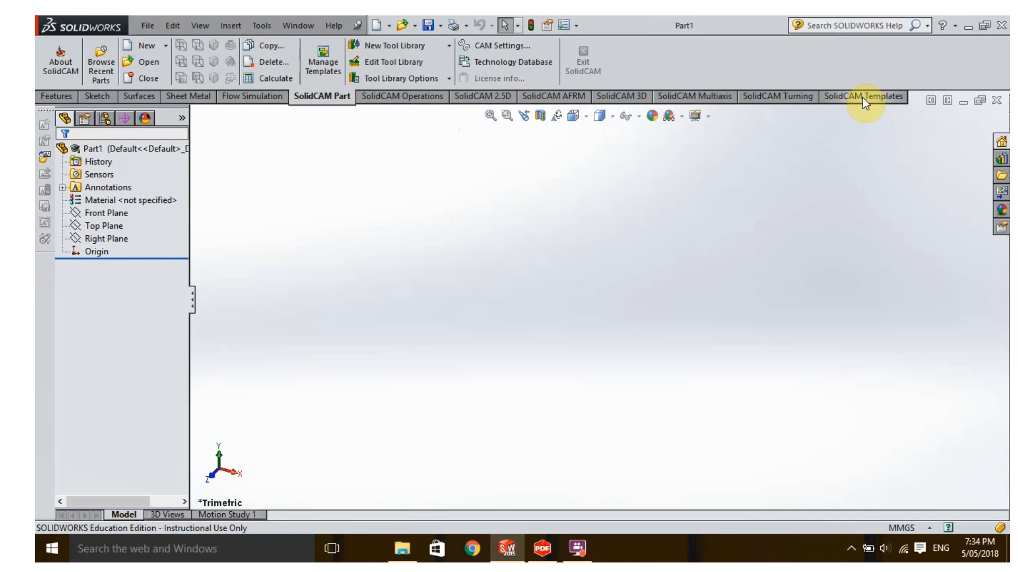
Step: Look through the SolidCAM command sets for Turning, Multiaxis, 3D, AFRM, 2.5D, Operations and Part
left_click(752, 97)
left_click(694, 97)
left_click(620, 98)
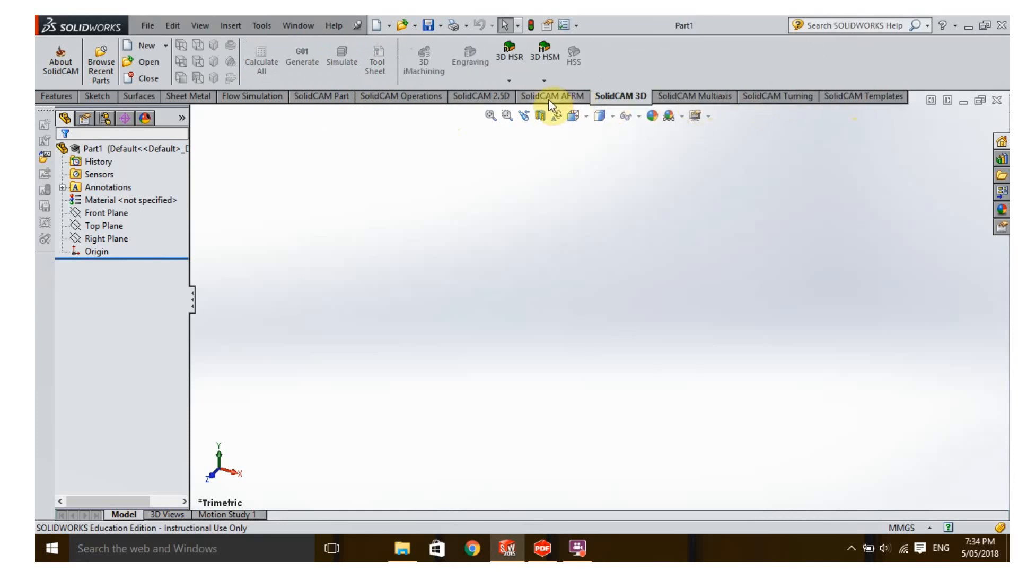
left_click(551, 98)
left_click(482, 98)
left_click(401, 97)
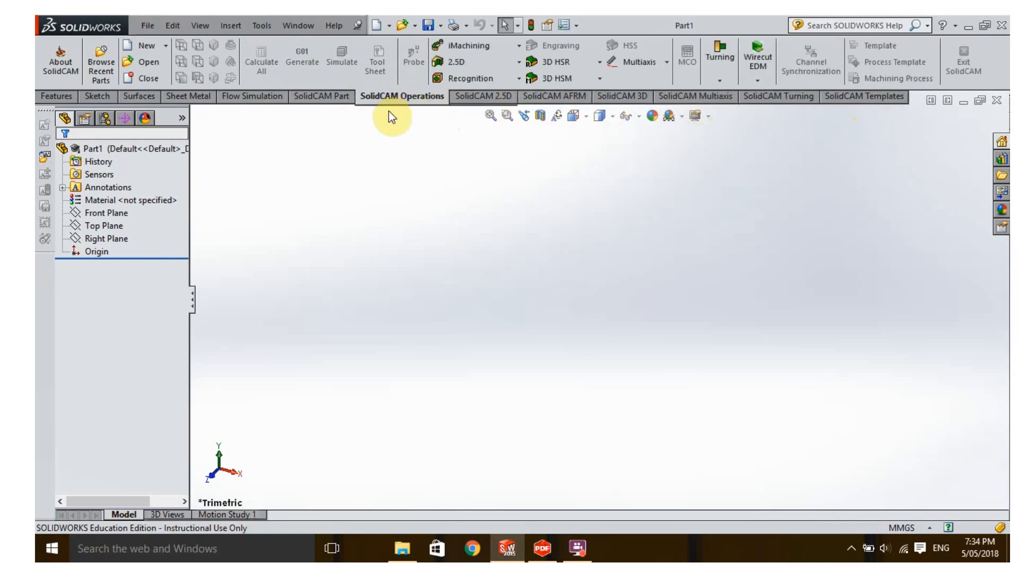
left_click(331, 99)
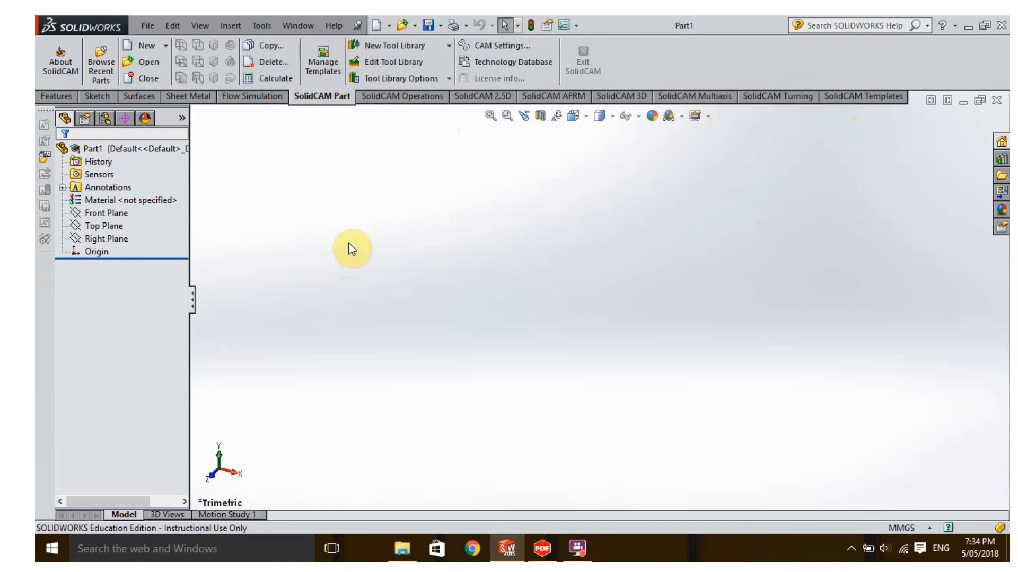
Step: Check the activation setting of SolidCAM2017 Demo in the add-ins list and accept the list
left_click(577, 27)
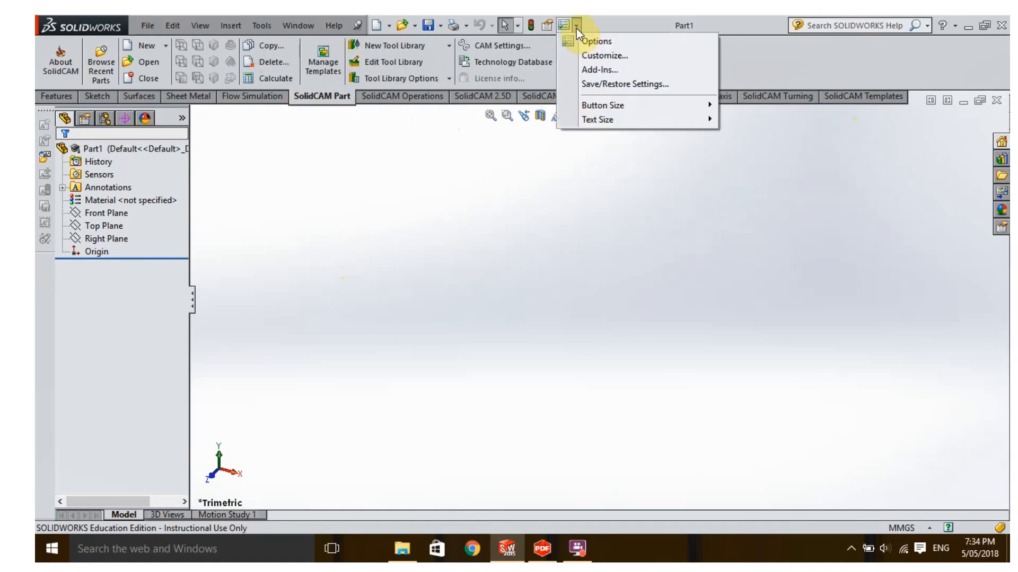
left_click(584, 69)
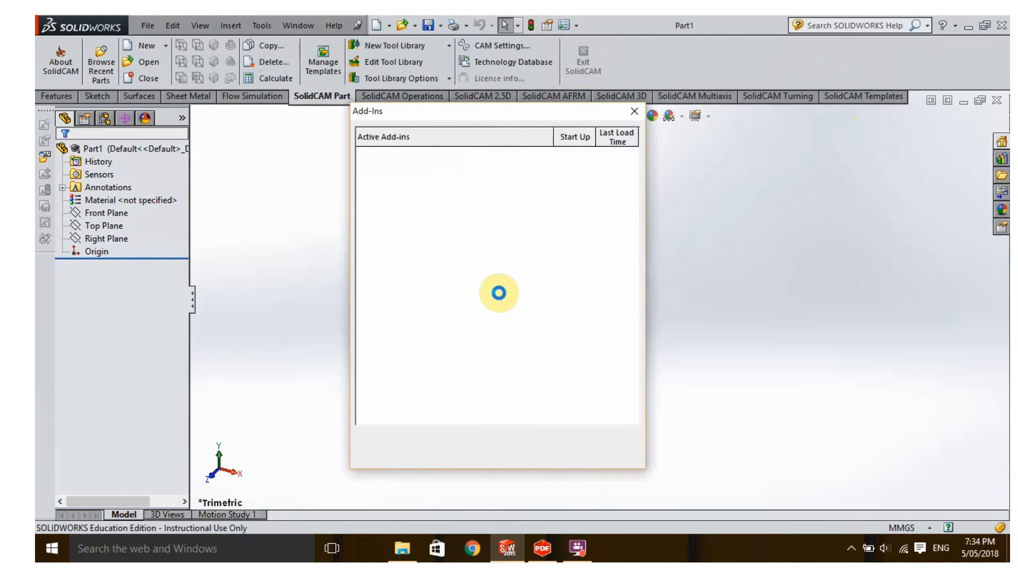
left_click(366, 310)
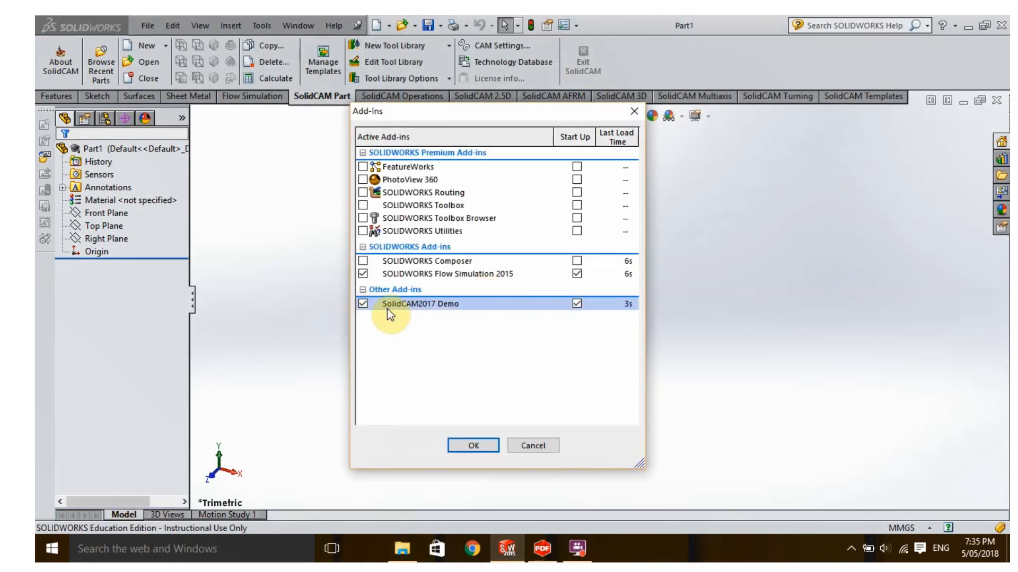
left_click(485, 446)
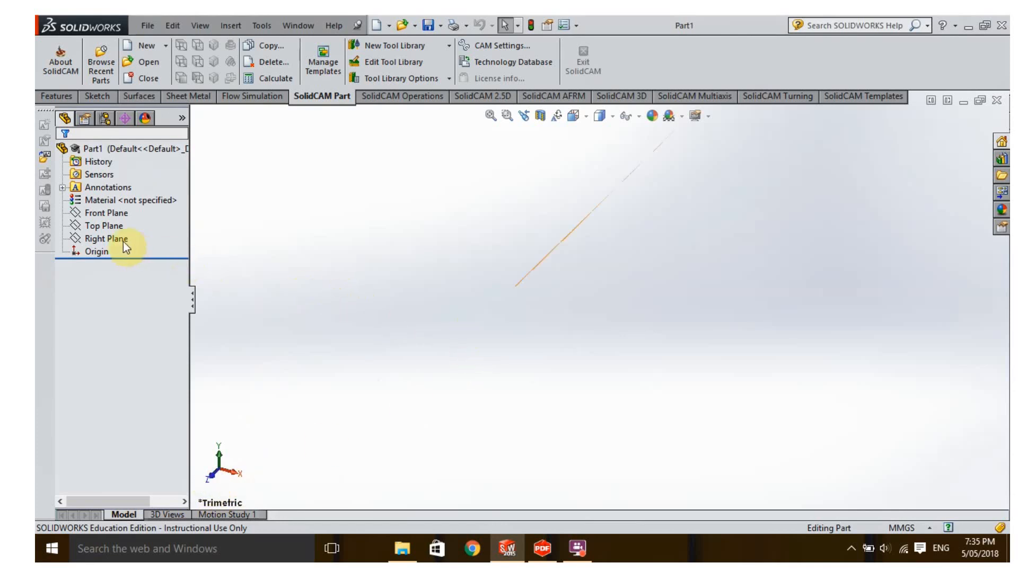
Step: Sketch a corner rectangle about 151 mm by 26 mm on the Top Plane, starting at the origin
left_click(103, 226)
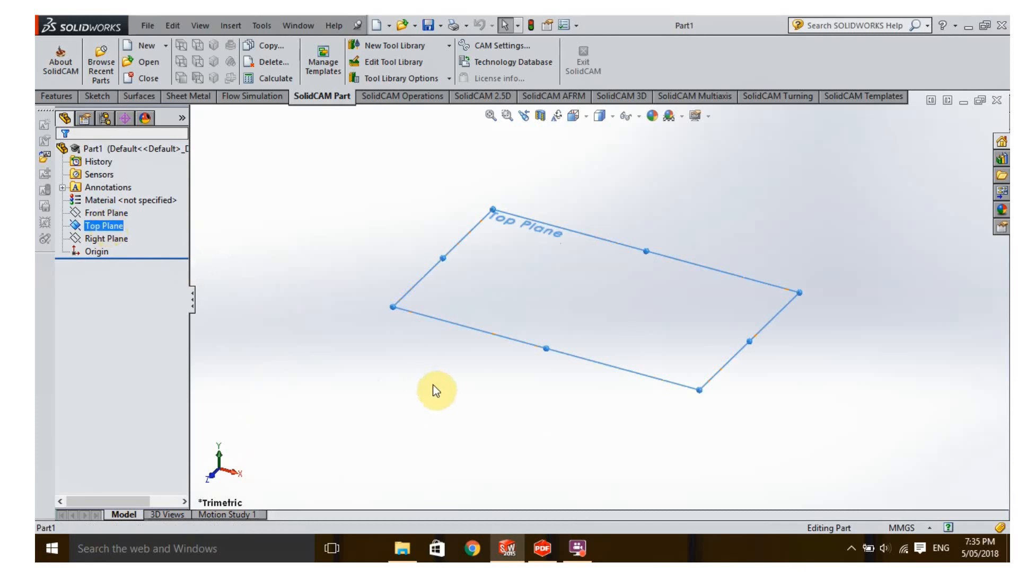
left_click(91, 97)
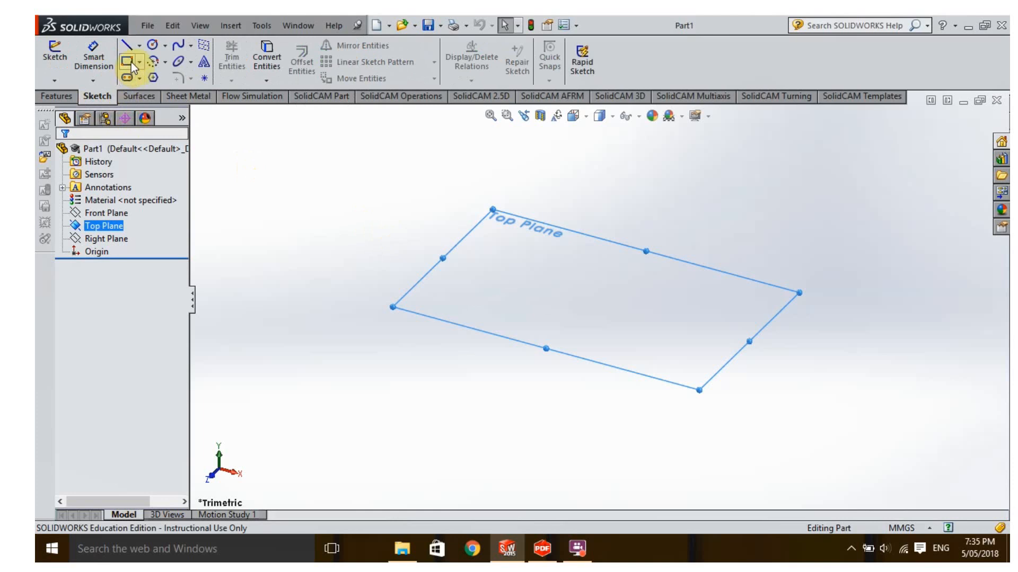
left_click(54, 53)
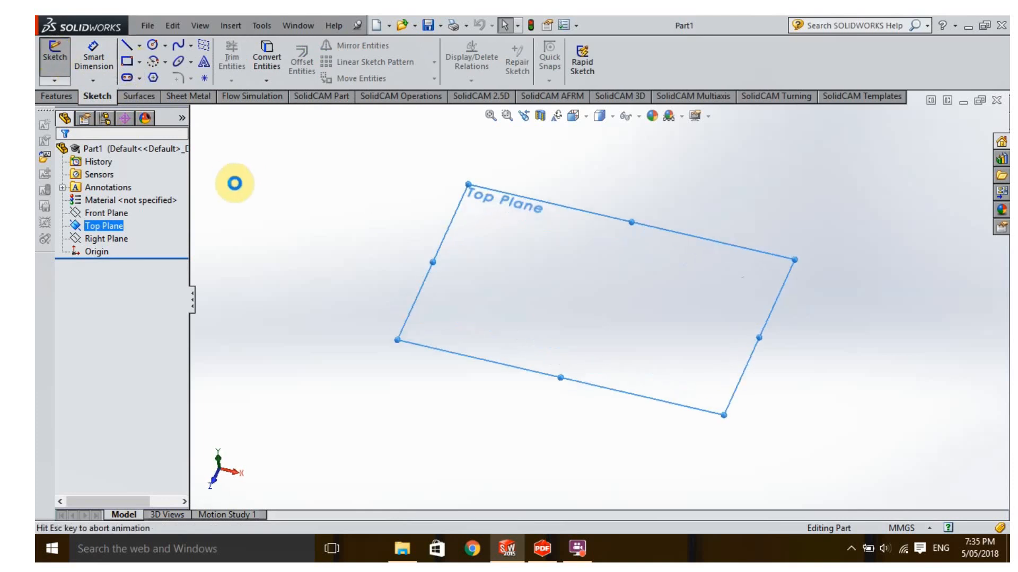
left_click(126, 63)
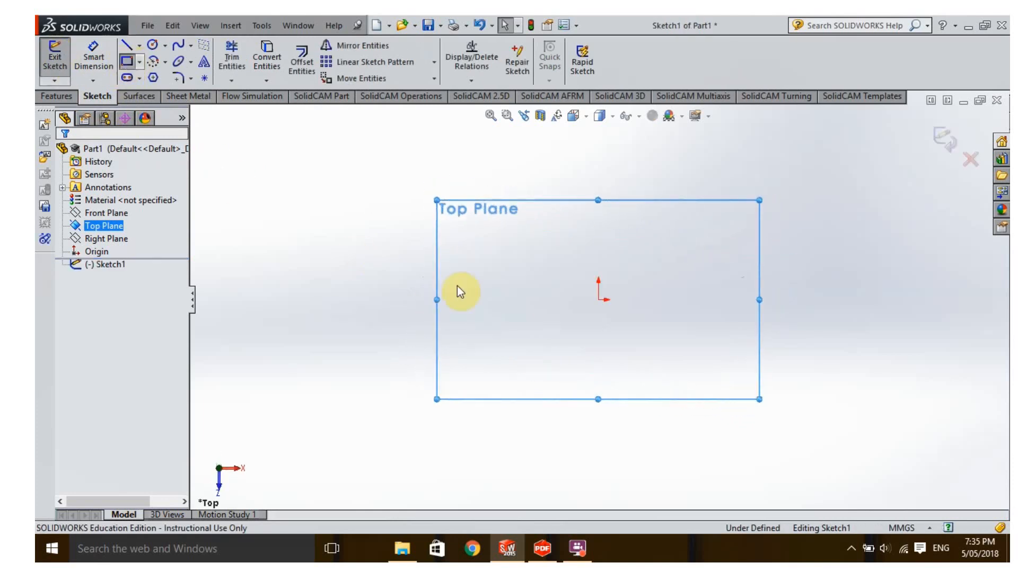
left_click(599, 299)
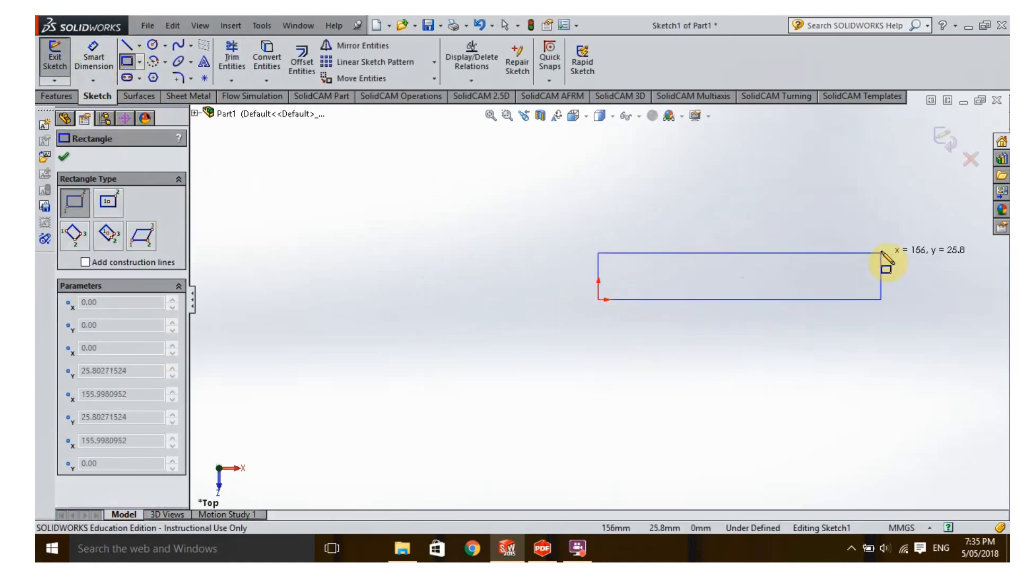
left_click(873, 253)
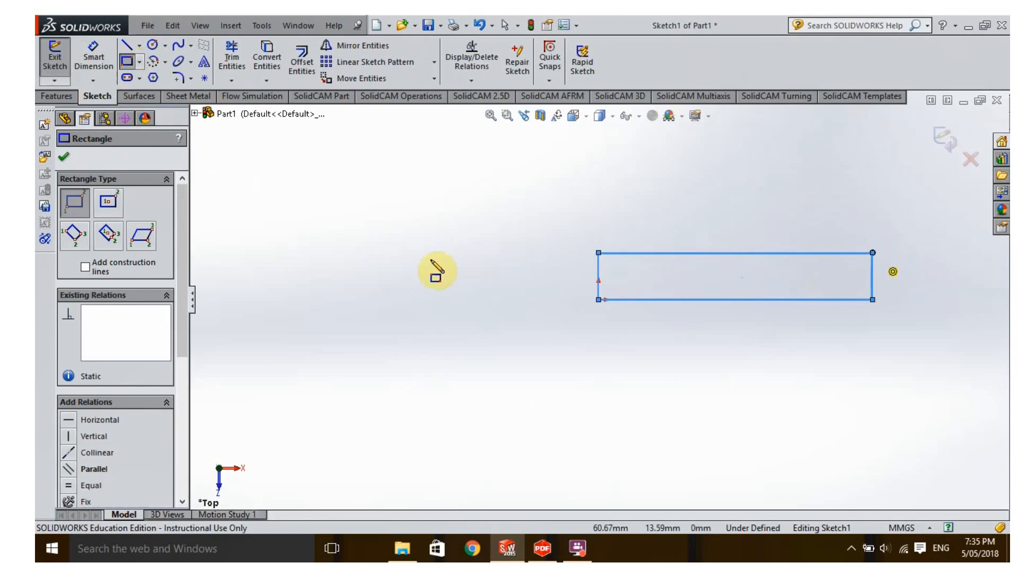
left_click(64, 157)
key("Escape")
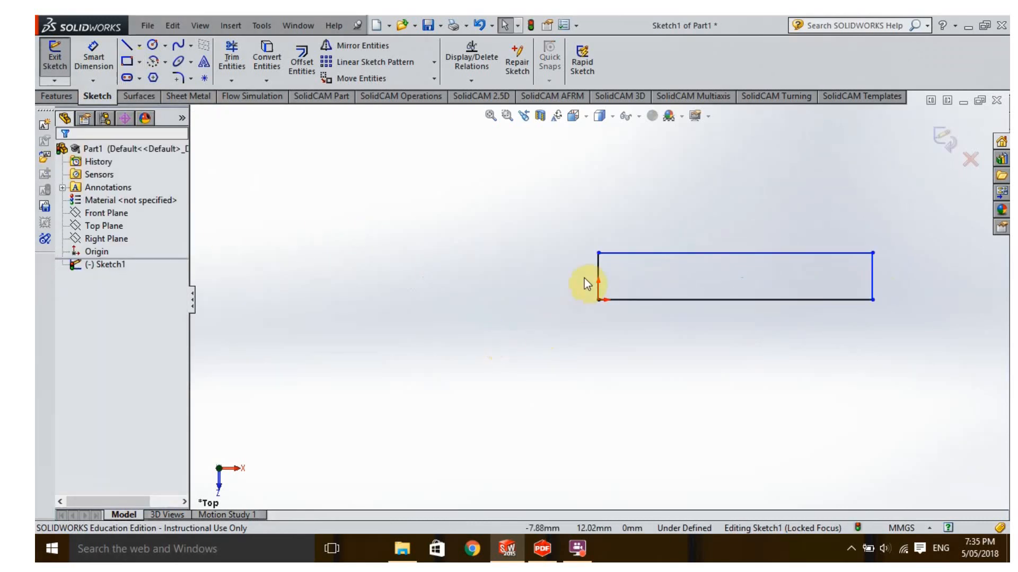
Step: Set the rectangle's vertical side to 25 mm and its horizontal side to 100 mm
left_click(595, 291)
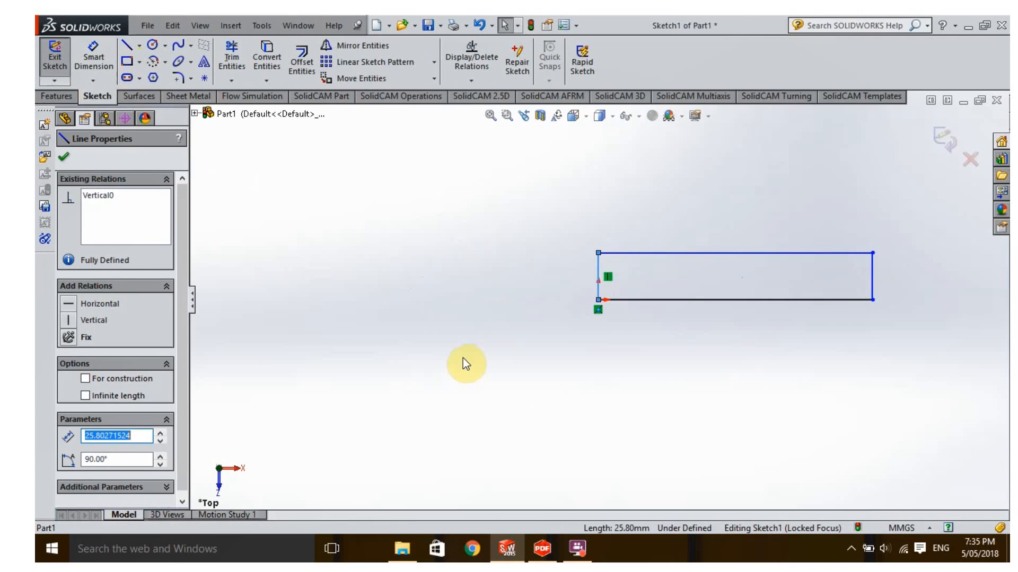
type("25")
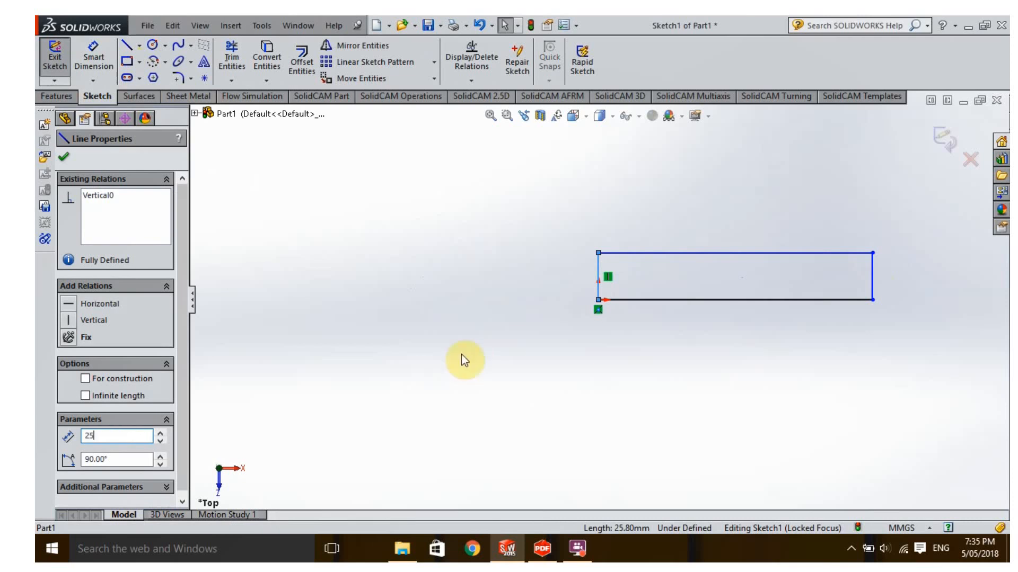
key("Return")
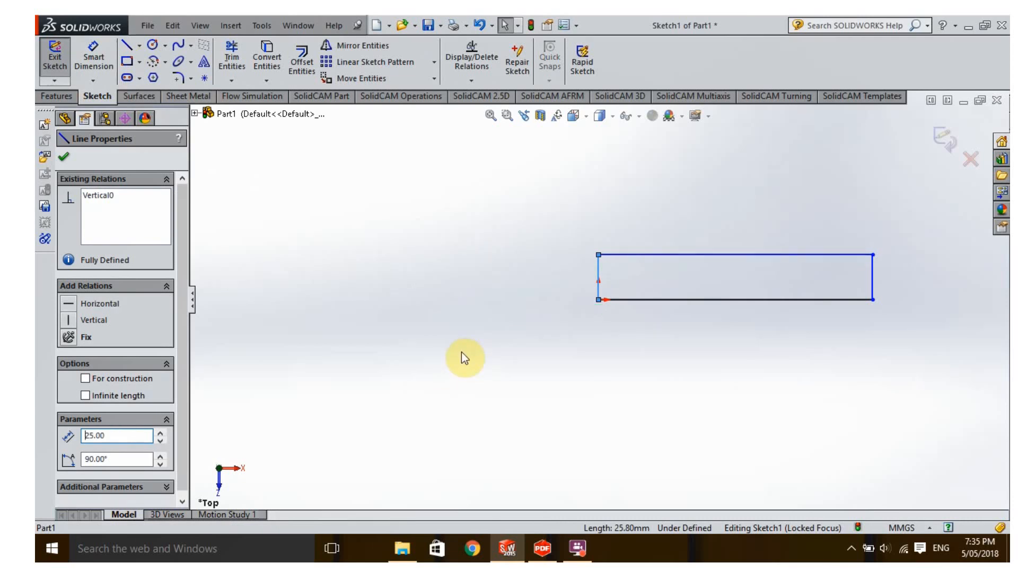
left_click(669, 300)
type("1")
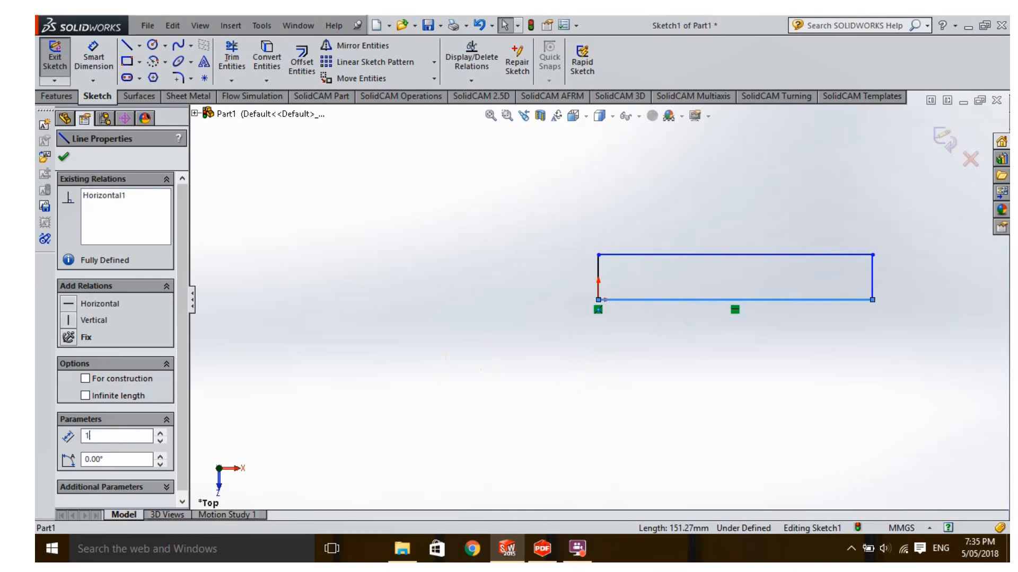
type("00")
key("Return")
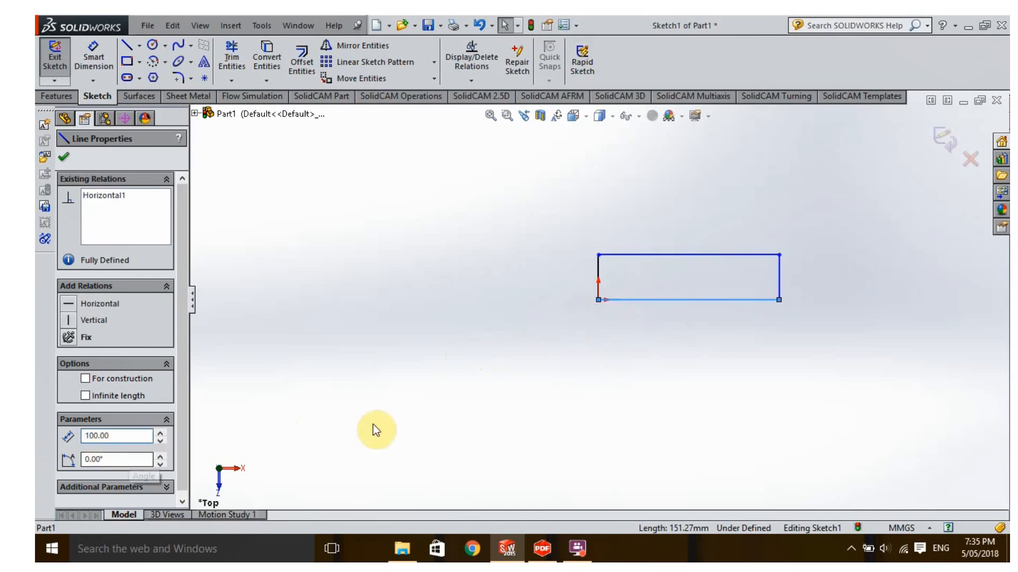
left_click(64, 157)
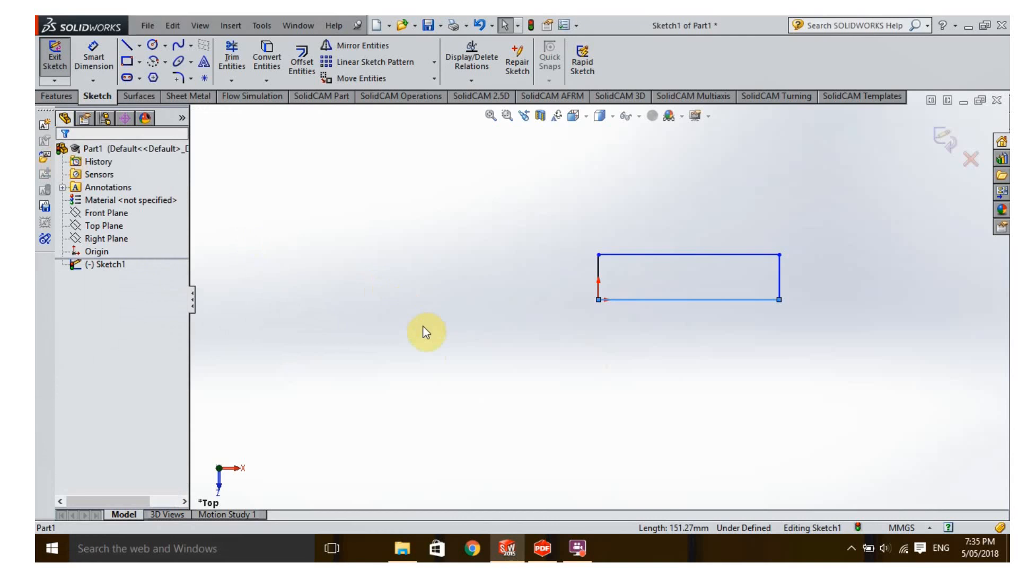
Step: Extrude the rectangle as a blind boss 100 mm upward from the sketch plane
left_click(60, 95)
left_click(61, 61)
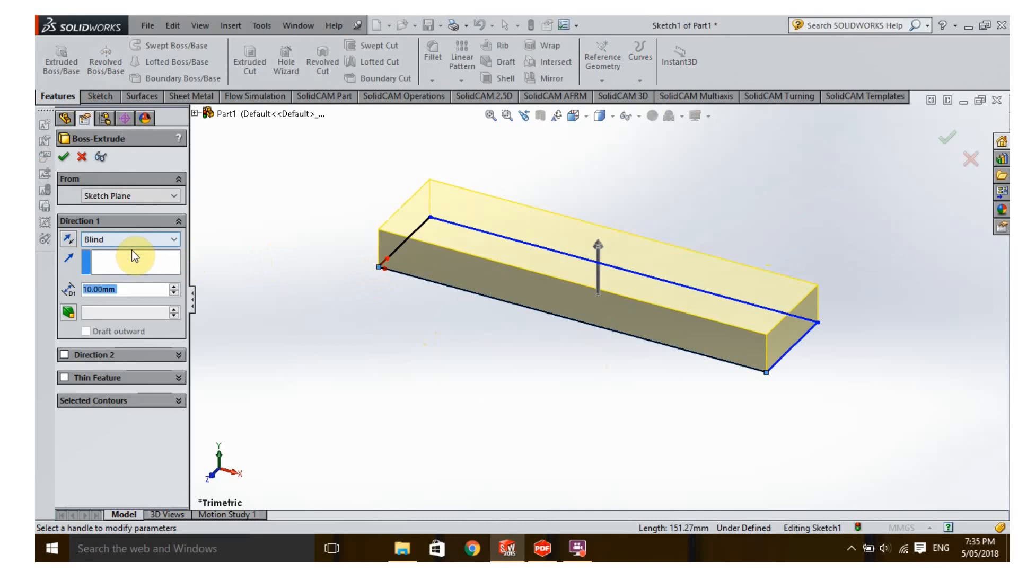
left_click(174, 288)
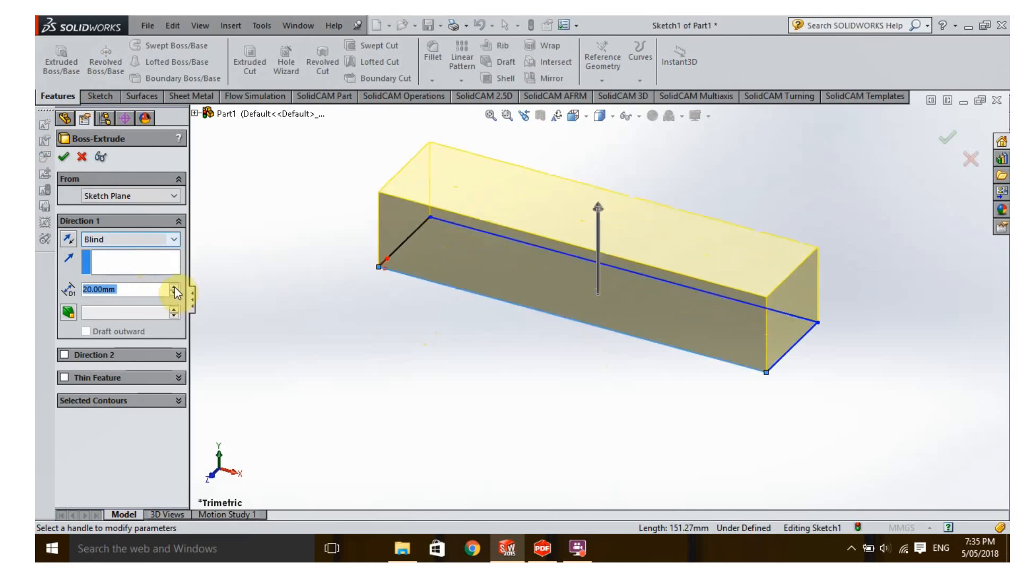
left_click(174, 287)
left_click(174, 288)
left_click(174, 287)
left_click(174, 287)
left_click(174, 288)
left_click(174, 287)
left_click(174, 287)
left_click(174, 287)
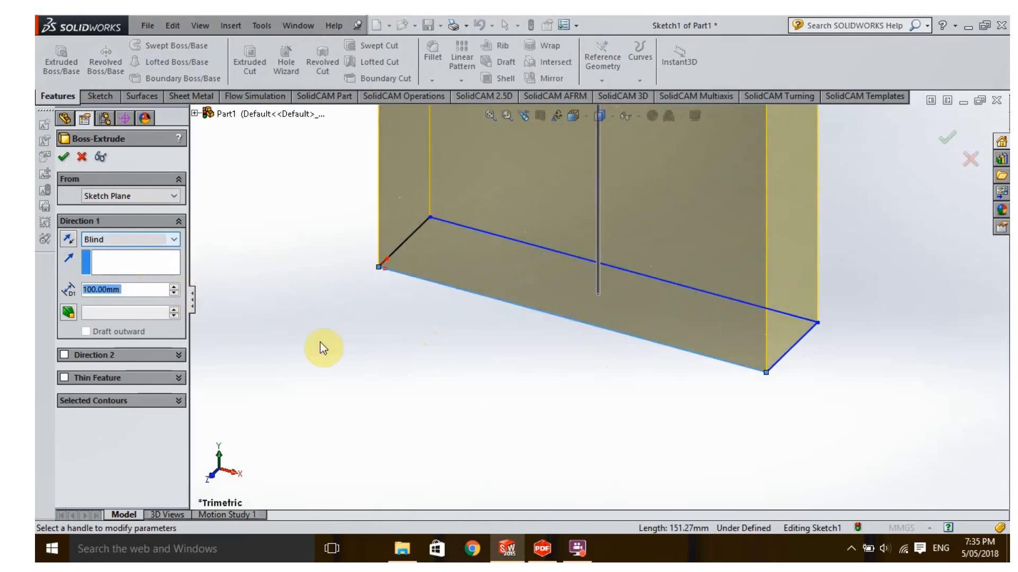
key("z")
key("z")
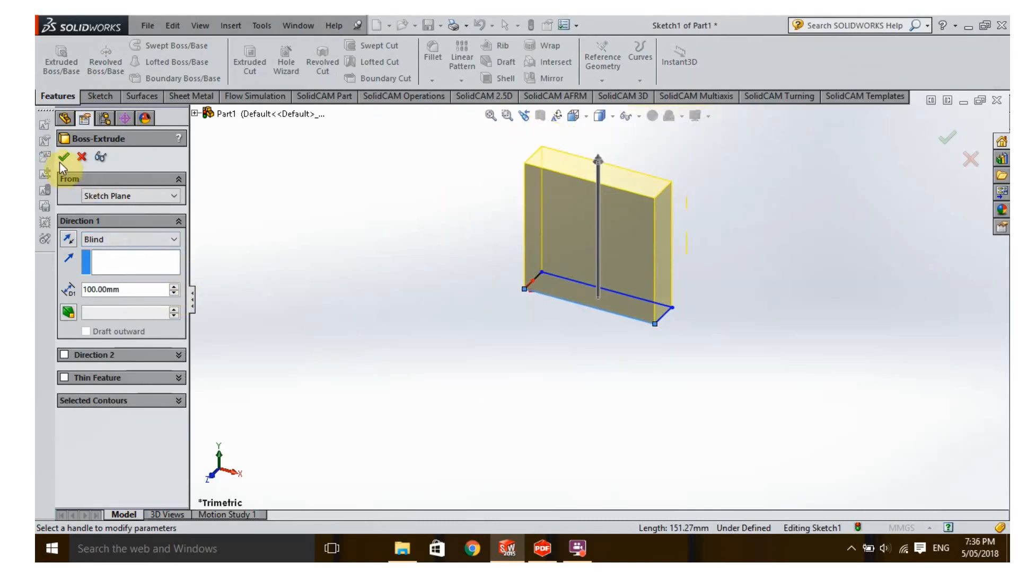
left_click(61, 159)
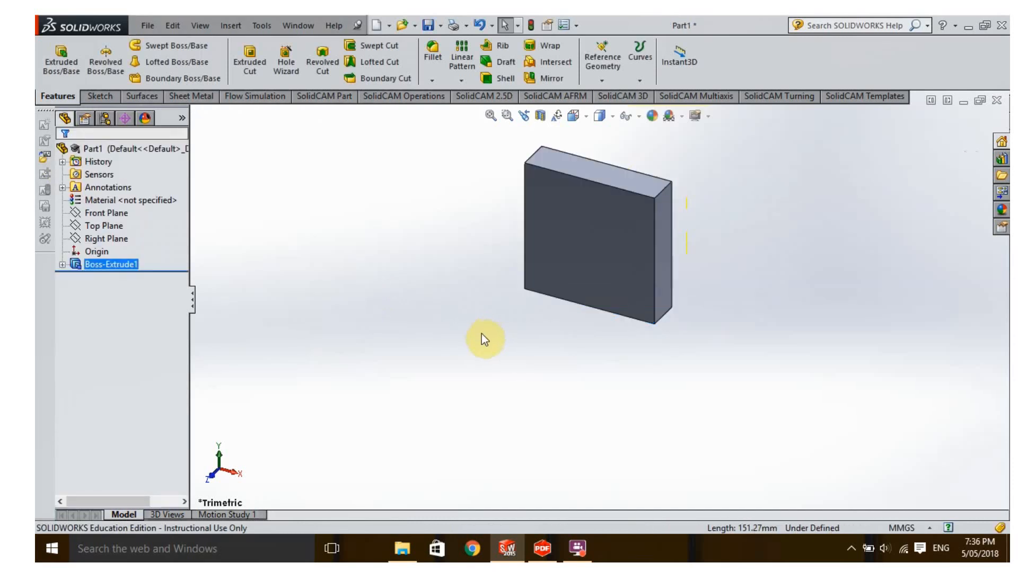
Step: Start a new sketch on the large square front face of the block
middle_click_drag(481, 334, 480, 292)
middle_click_drag(563, 416, 519, 405)
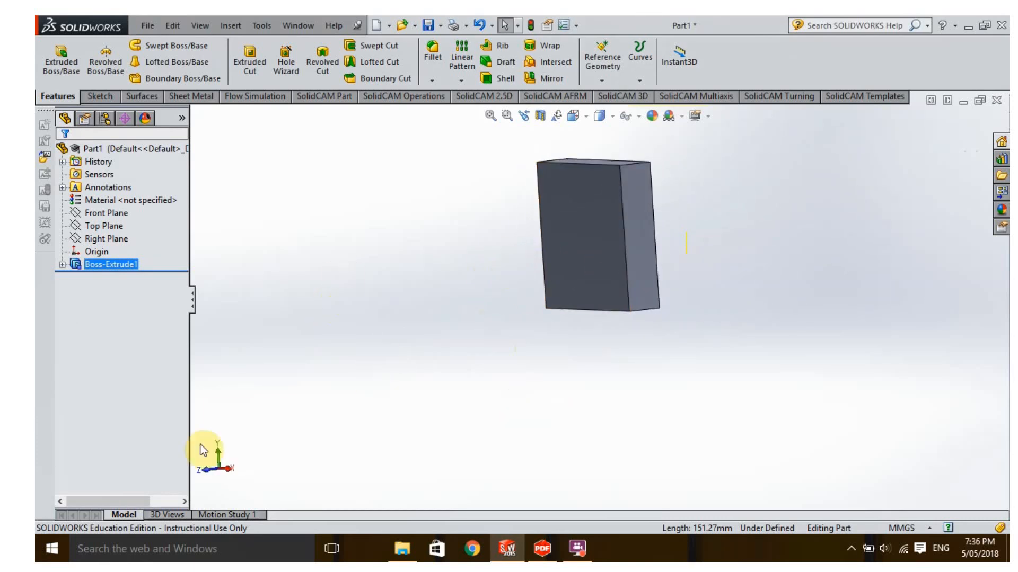
middle_click_drag(387, 420, 461, 401)
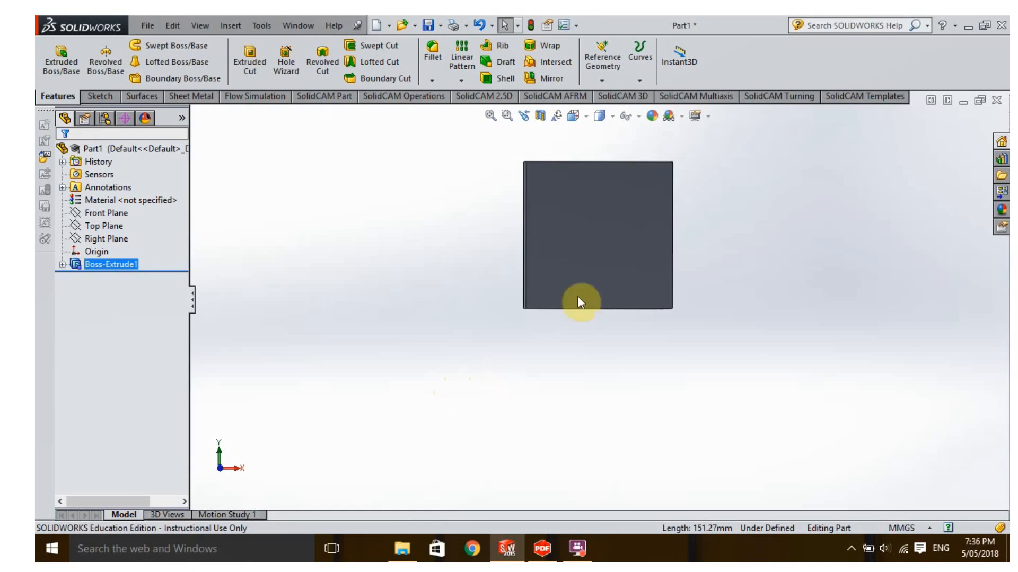
left_click(556, 273)
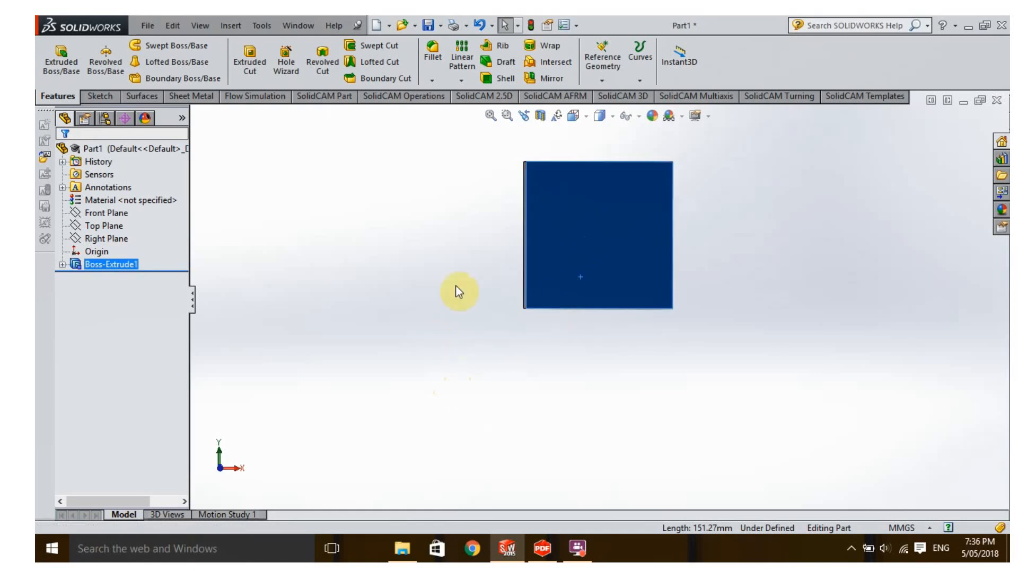
left_click(428, 292)
left_click(633, 227)
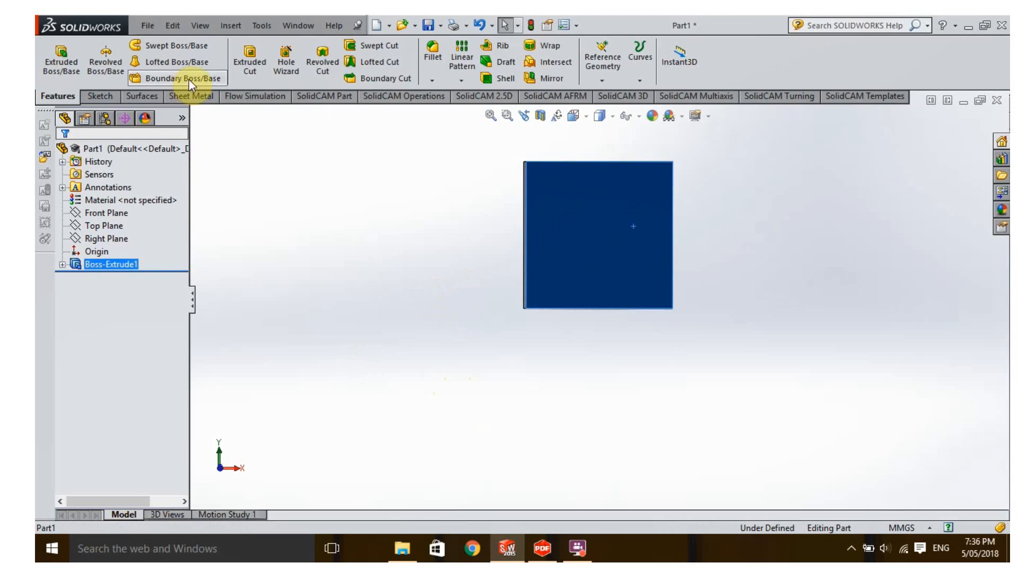
left_click(101, 96)
left_click(58, 55)
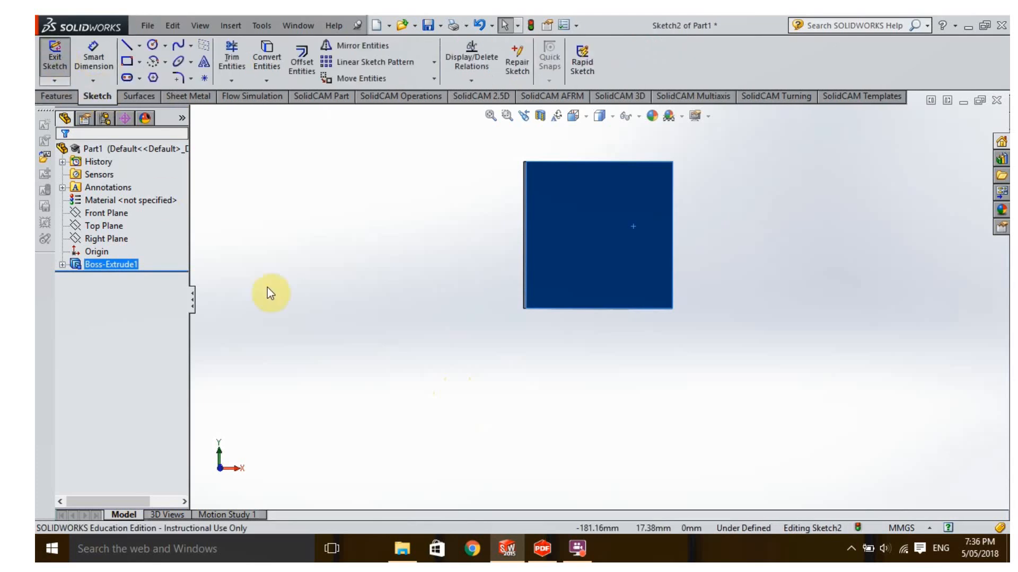
Step: Draw a vertical construction line down the middle of the front face, from the upper edge's midpoint to the lower edge
left_click(126, 46)
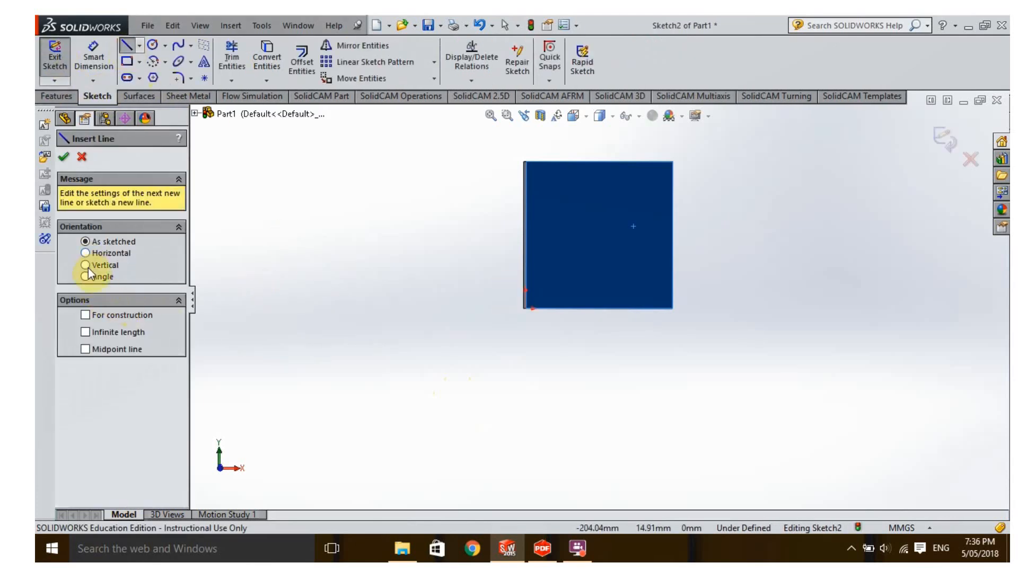
left_click(84, 265)
left_click(84, 324)
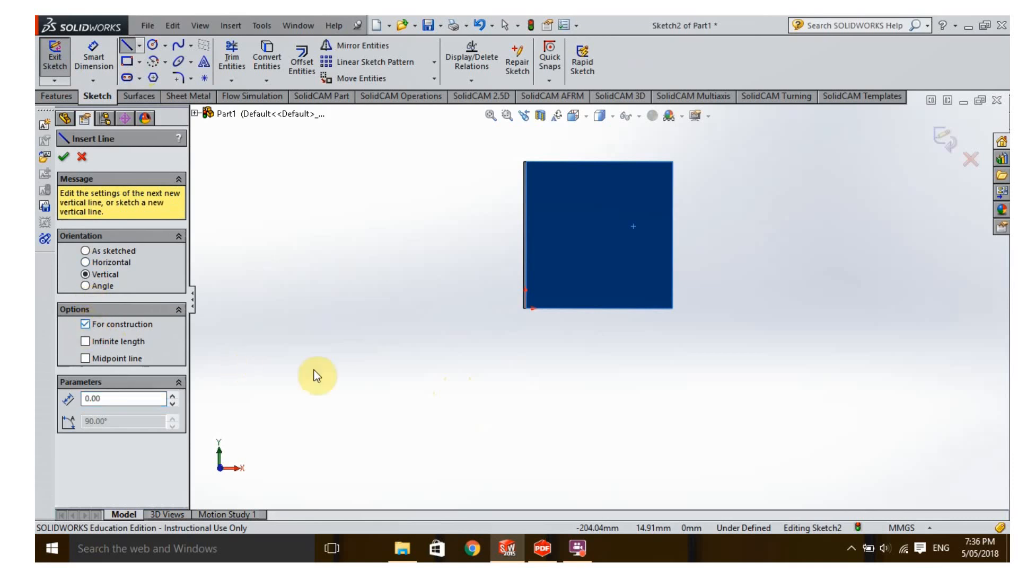
left_click(599, 162)
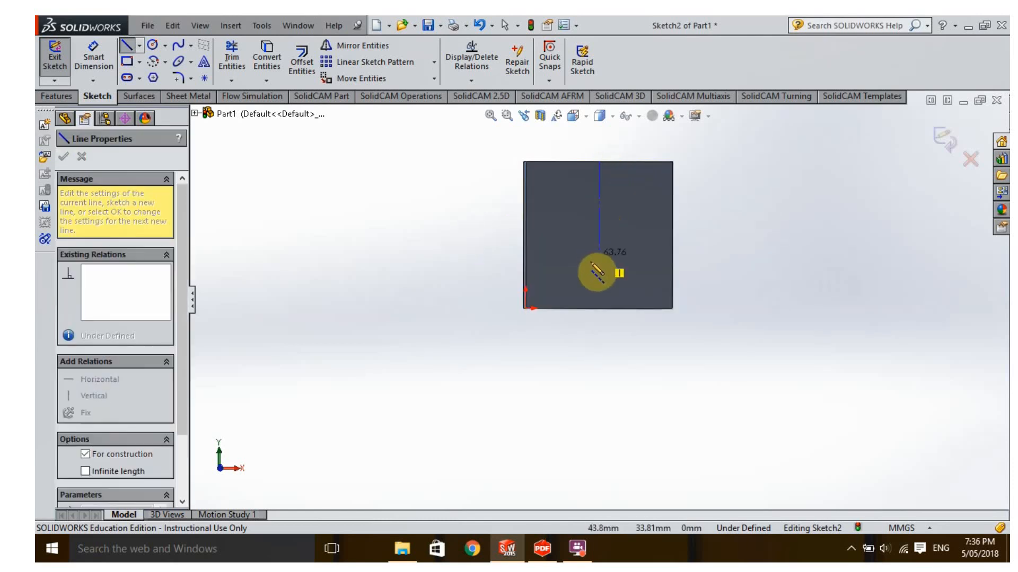
double_click(601, 312)
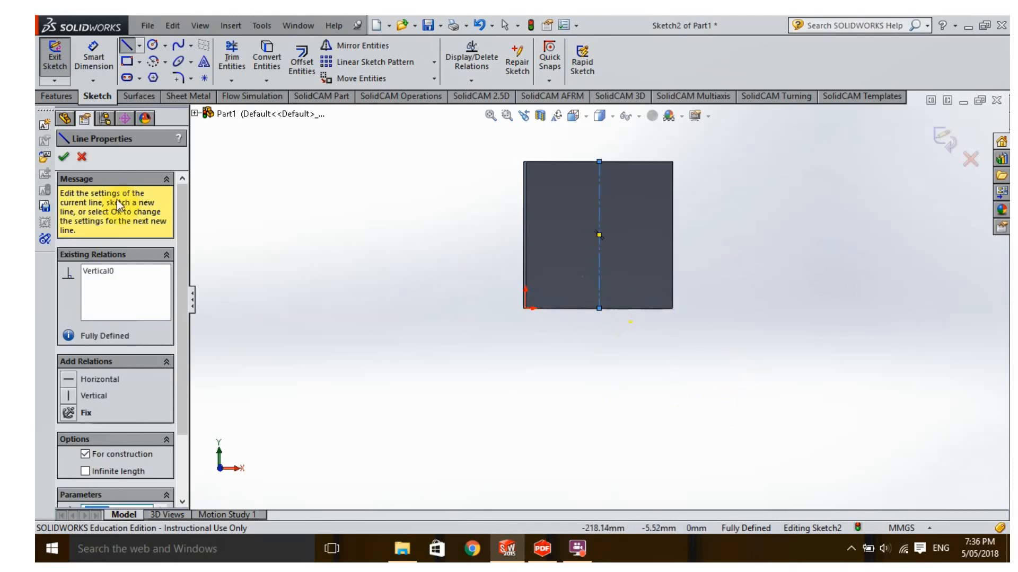
left_click(64, 159)
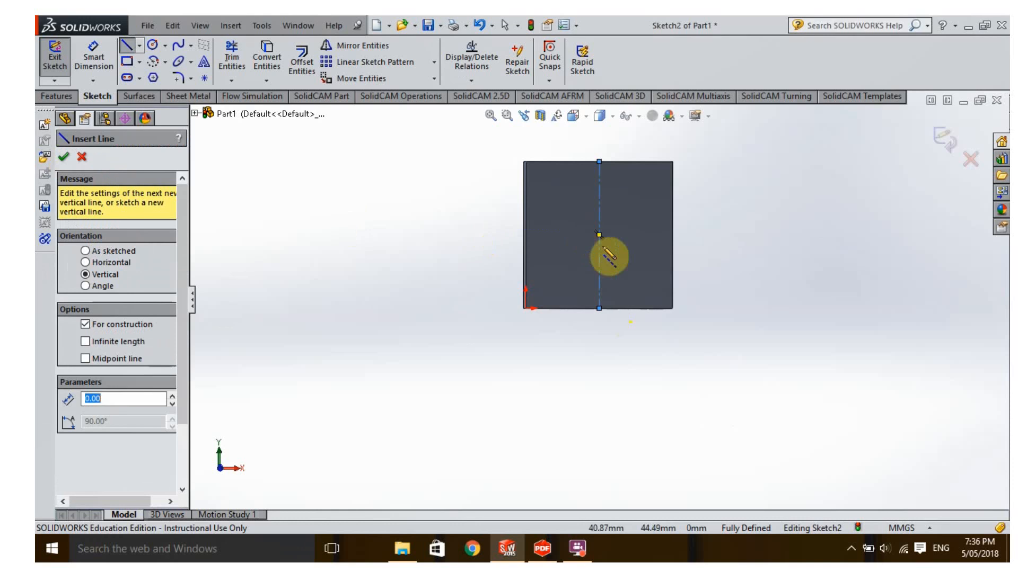
Step: Draw a circle of radius 40 mm centred on the midpoint of the vertical construction line
left_click(63, 156)
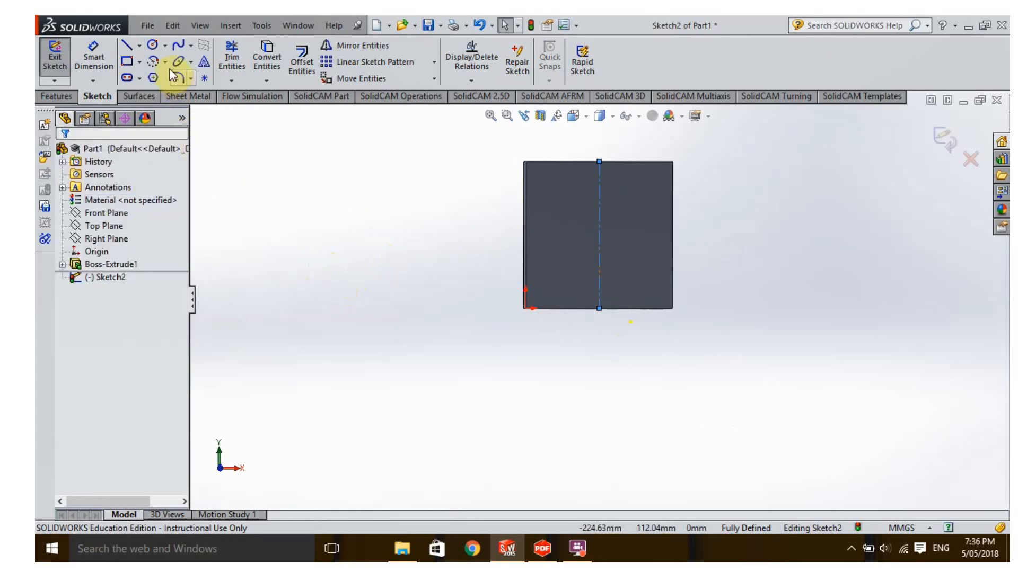
left_click(154, 46)
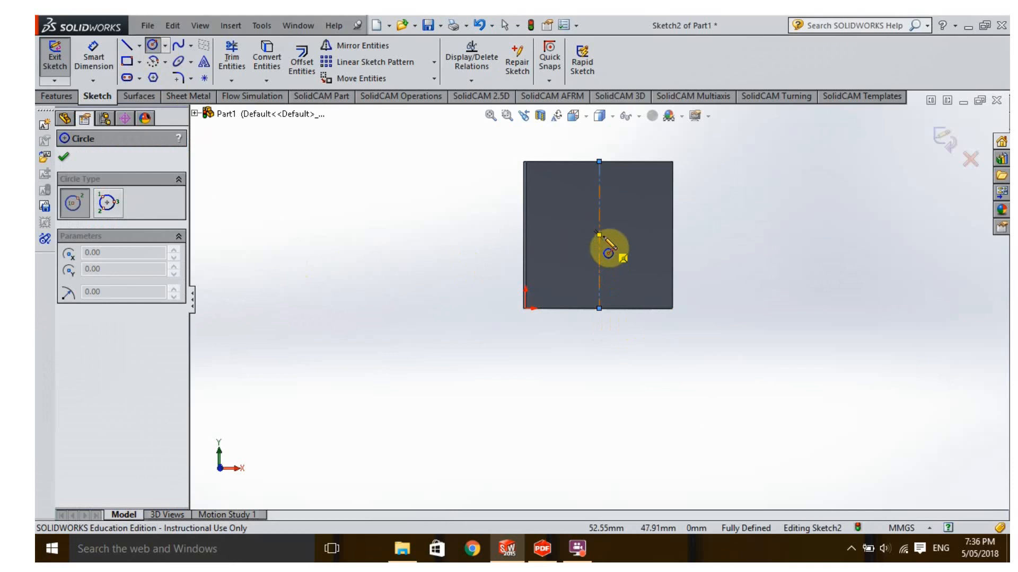
left_click(599, 235)
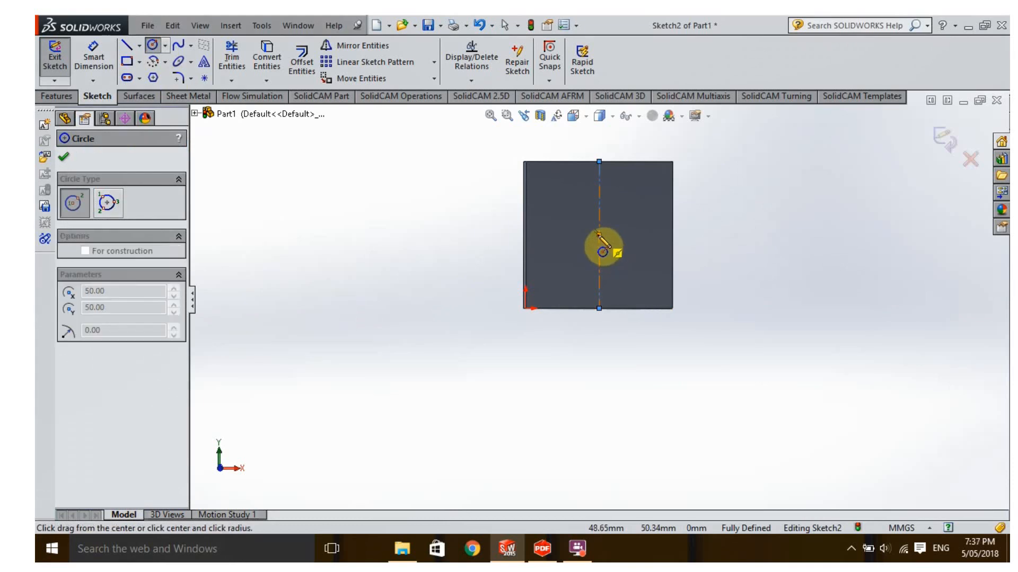
left_click(651, 211)
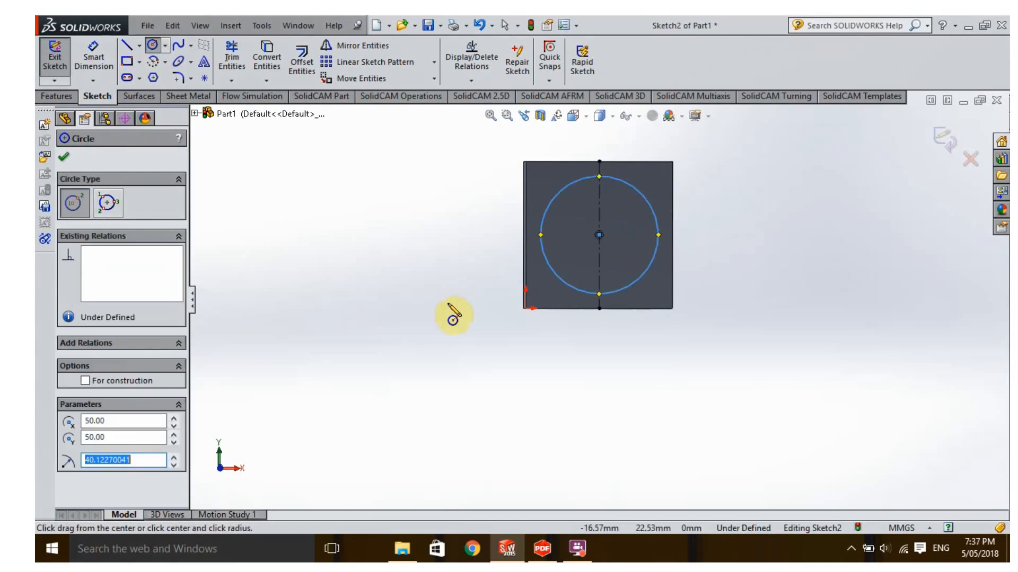
double_click(113, 461)
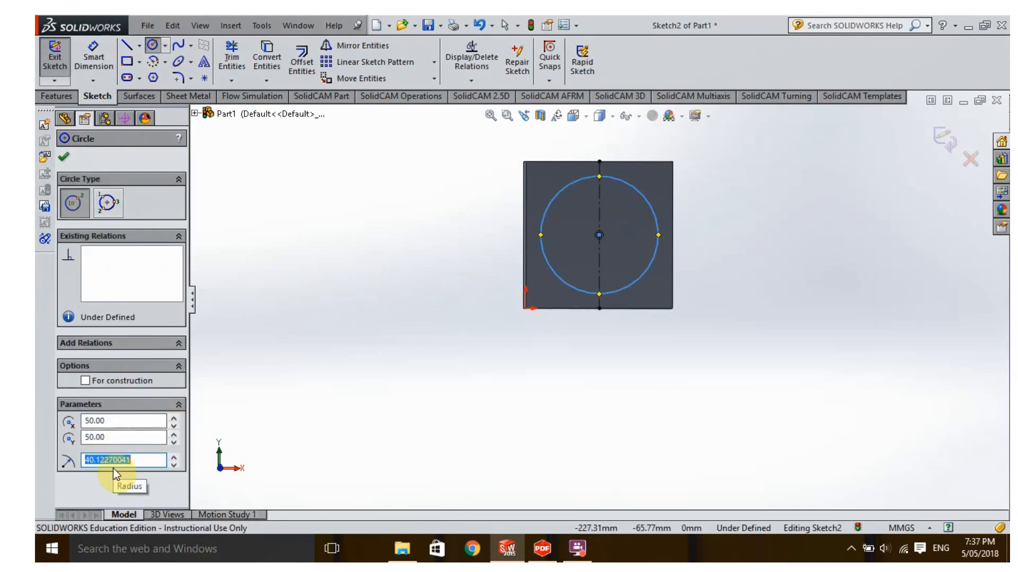
type("4")
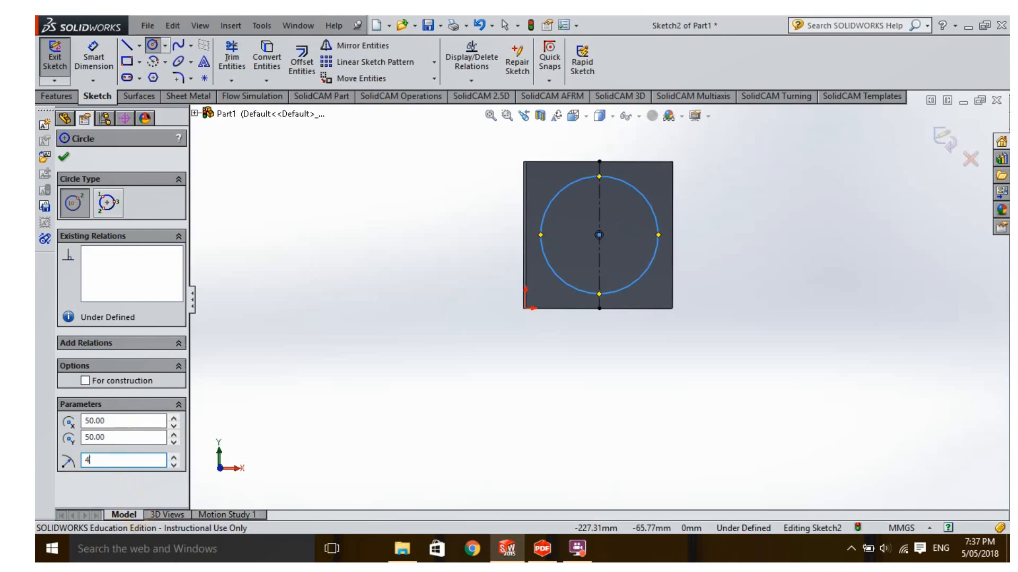
type("0")
left_click(65, 157)
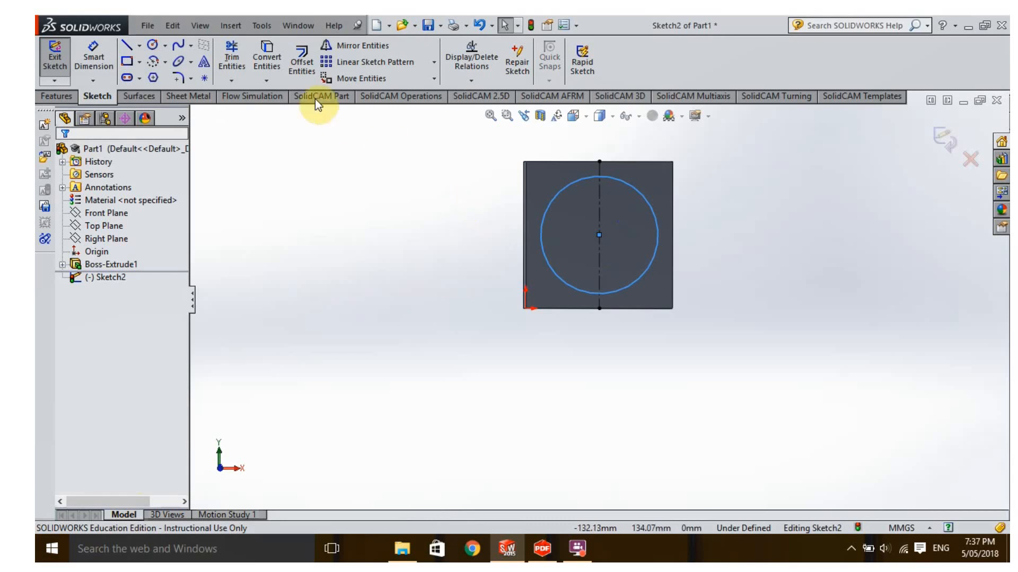
Step: Offset the 40 mm radius circle 5 mm inward without adding dimensions
left_click(300, 74)
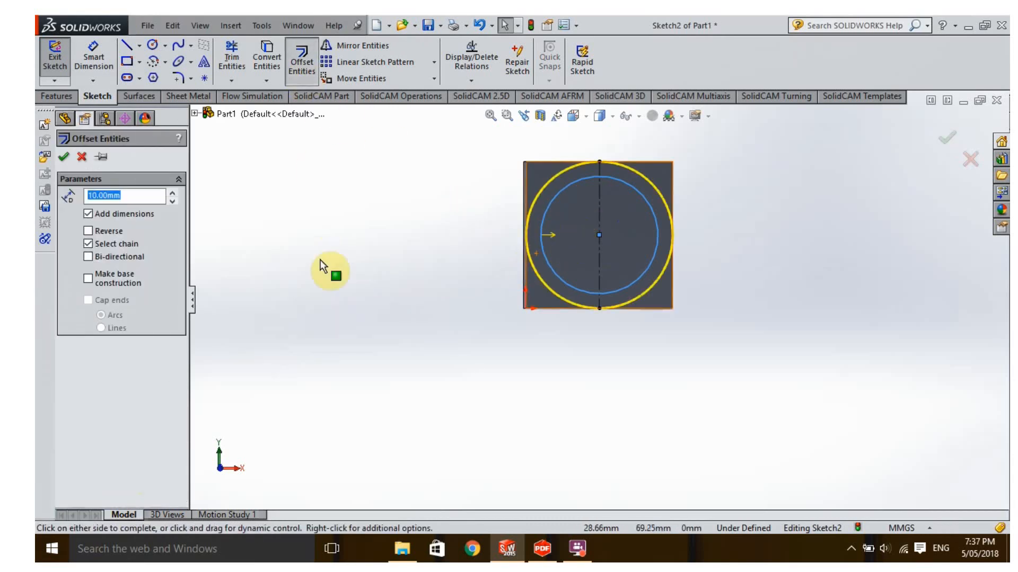
left_click(88, 231)
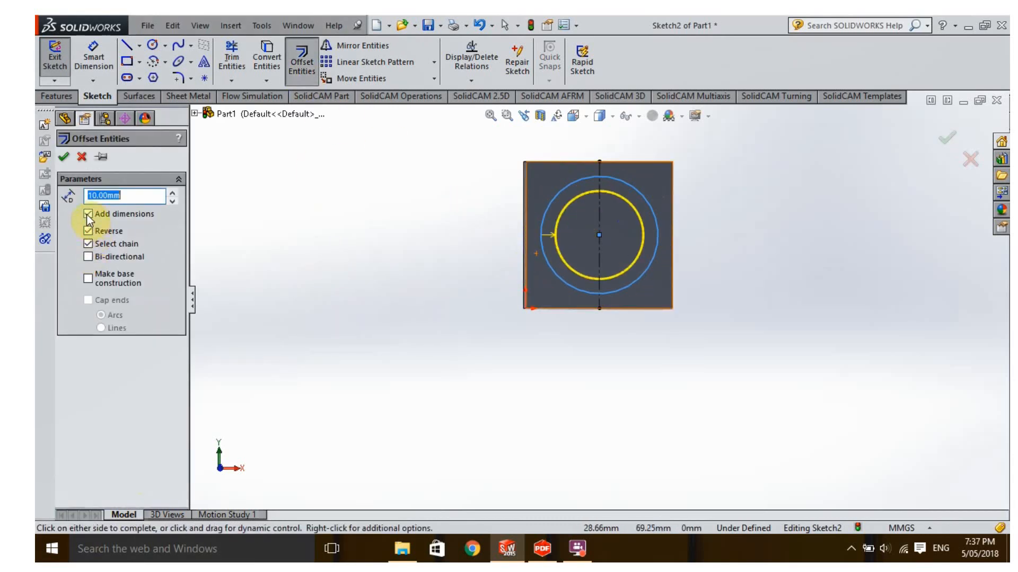
left_click(87, 214)
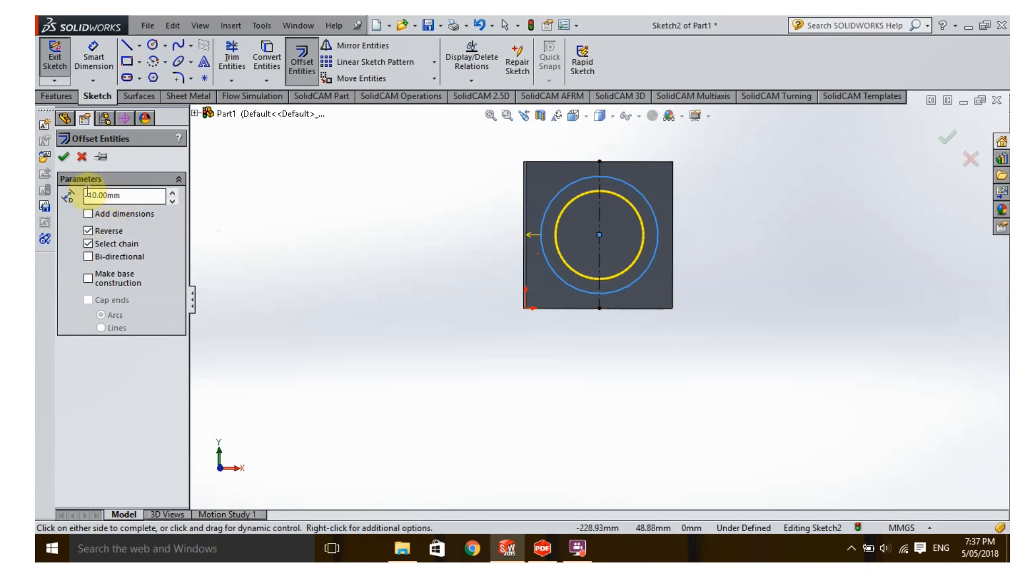
left_click(120, 194)
type("5")
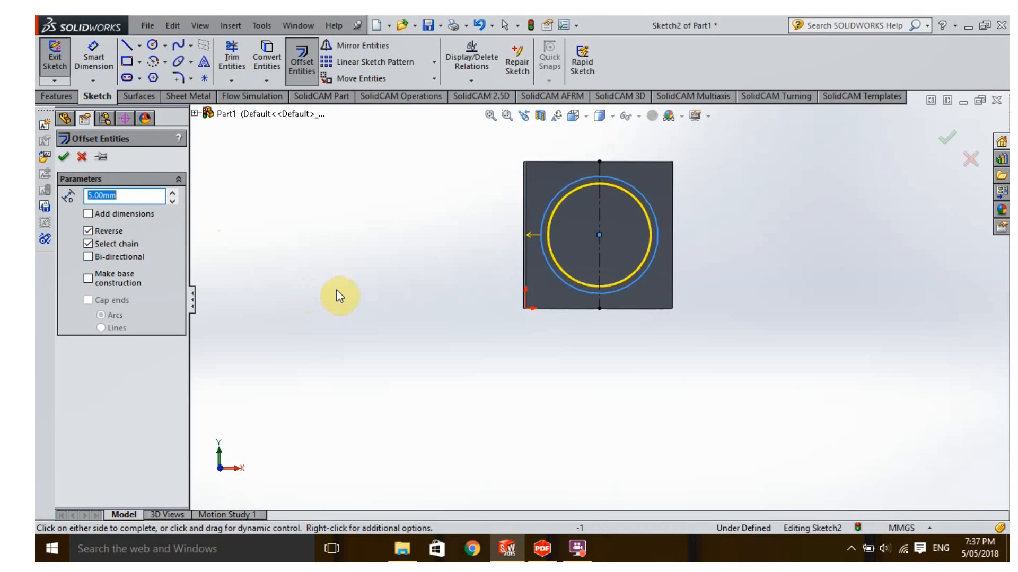
left_click(64, 156)
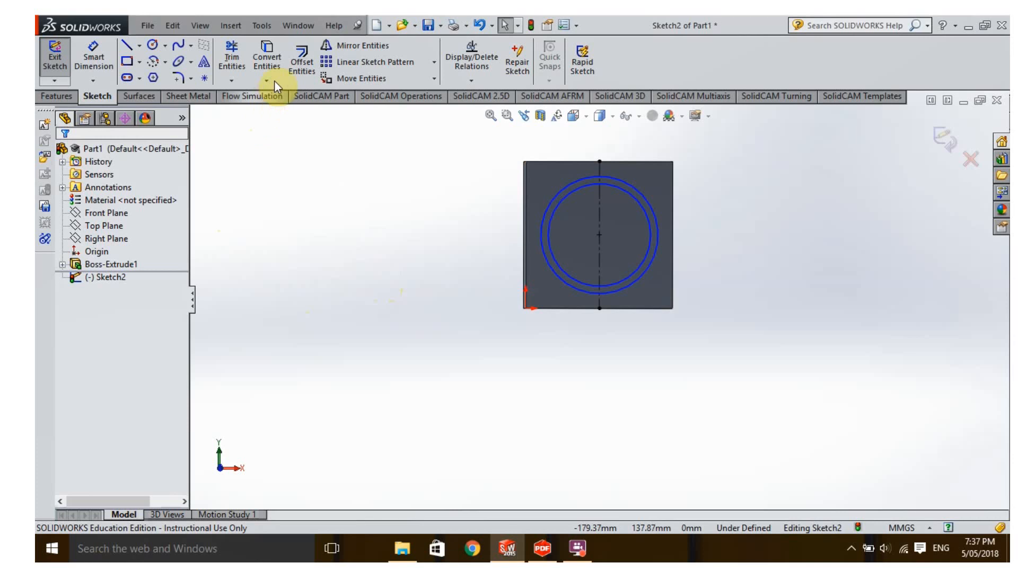
Step: Draw a circle of radius 9 mm at the common centre of the two large circles
left_click(152, 47)
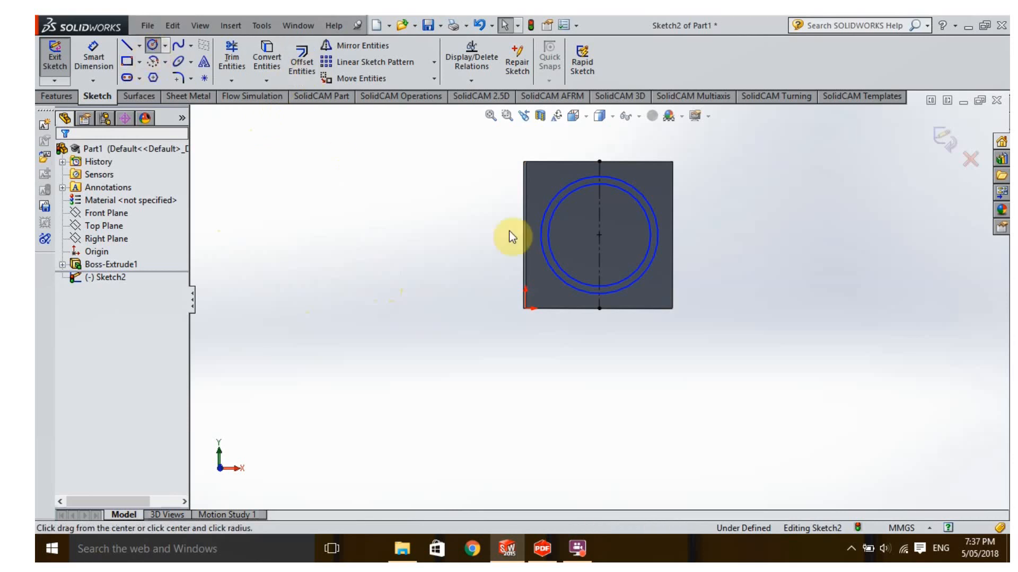
left_click(598, 235)
left_click(614, 241)
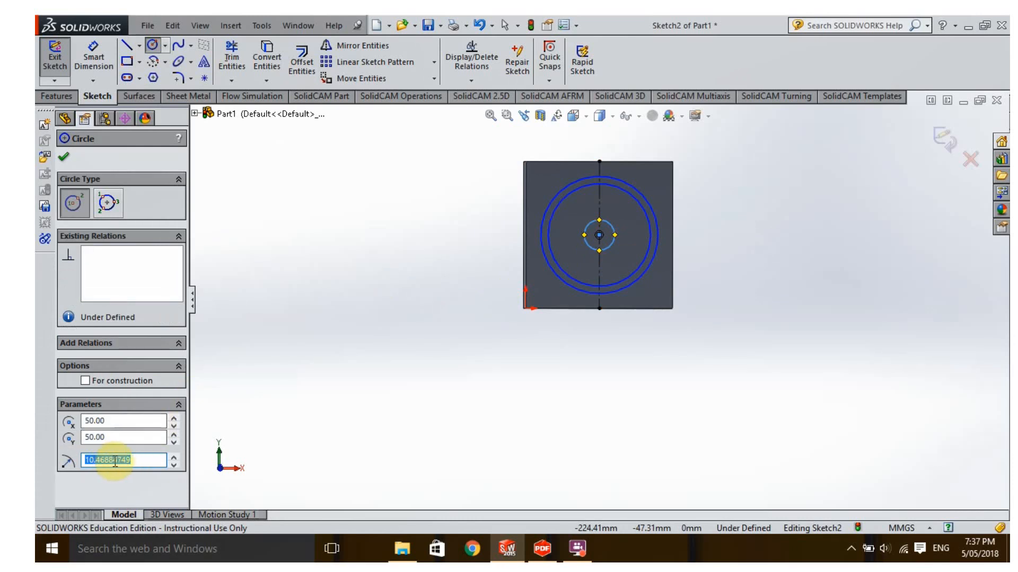
type("9")
key("Return")
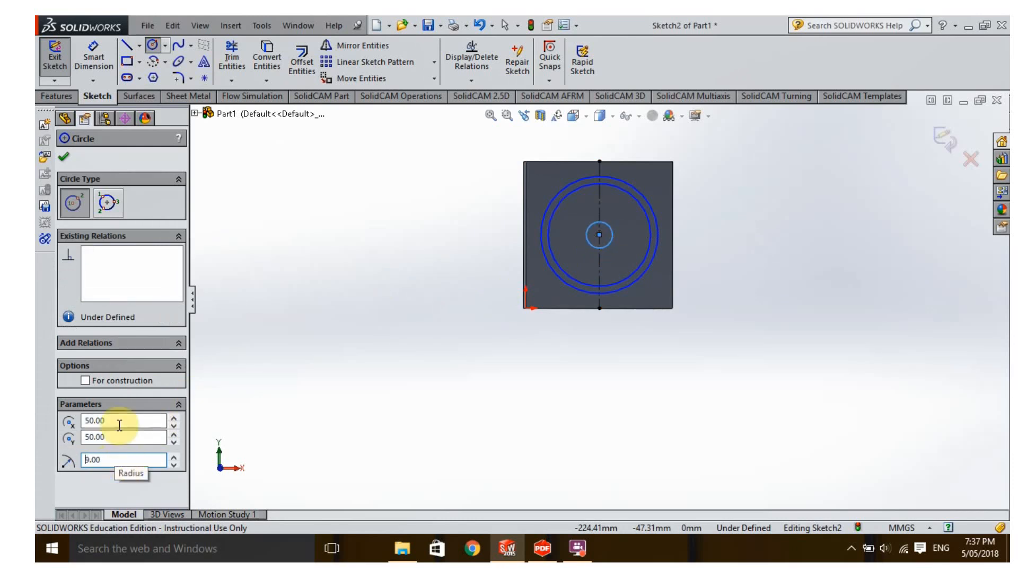
left_click(64, 157)
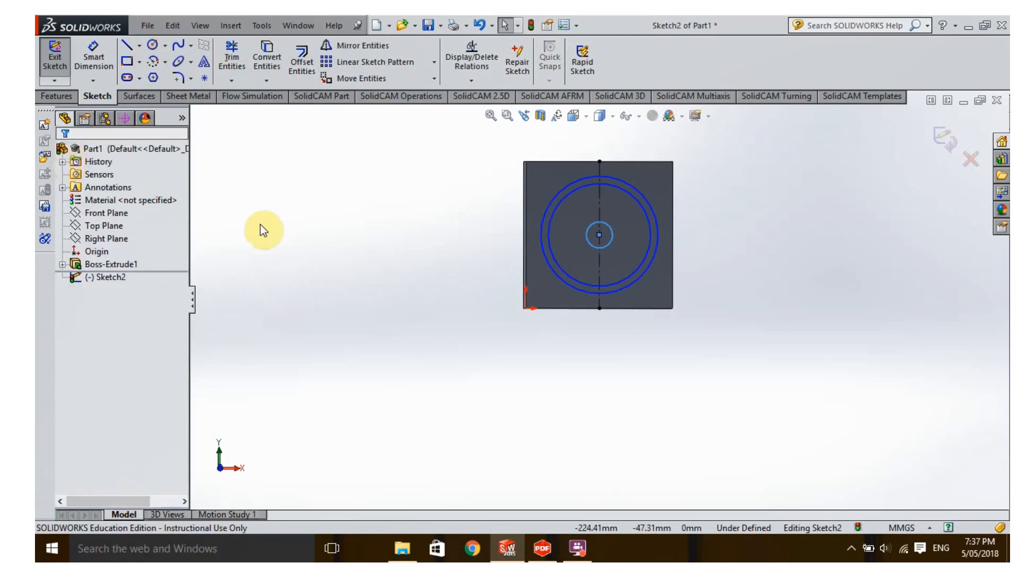
Step: Try to offset the small central circle by 5 mm in the reversed direction, and undo the offset
left_click(303, 63)
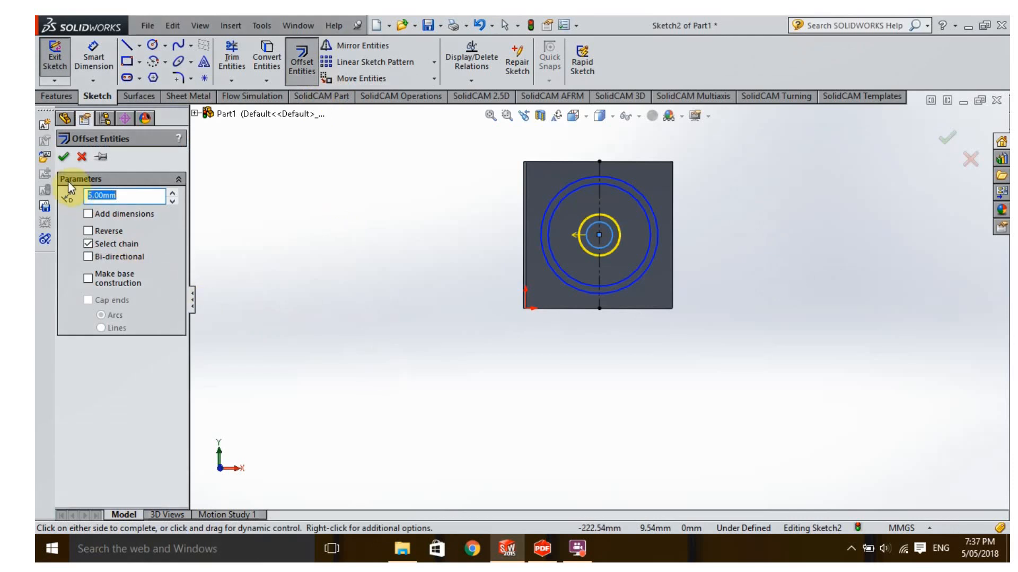
left_click(88, 231)
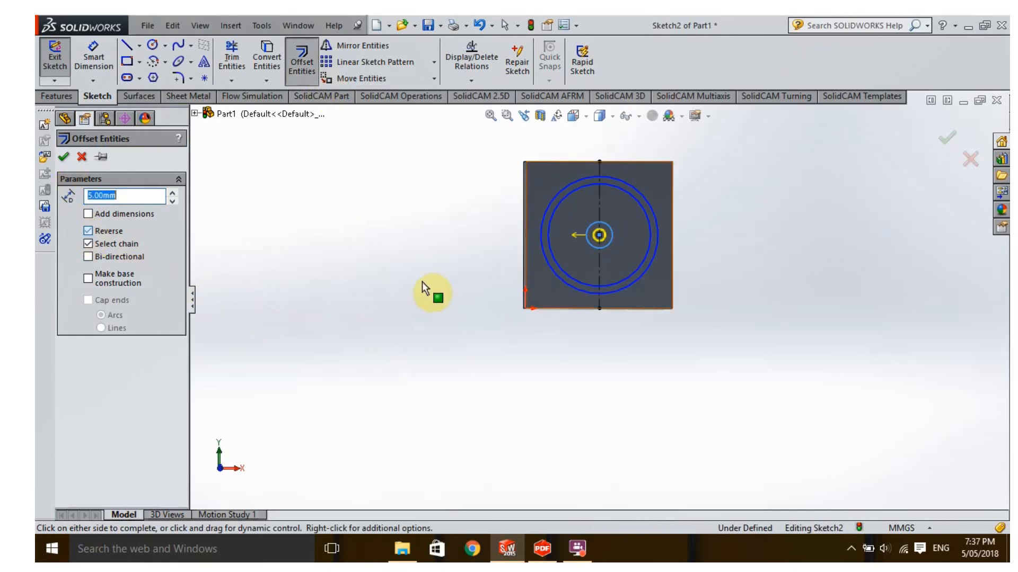
right_click(546, 274)
left_click(403, 288)
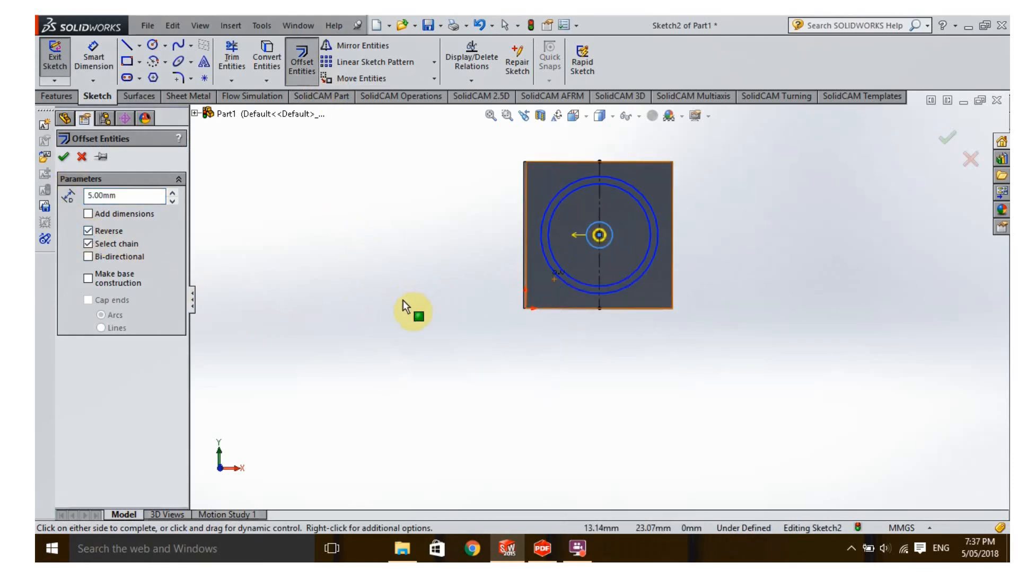
left_click(509, 228)
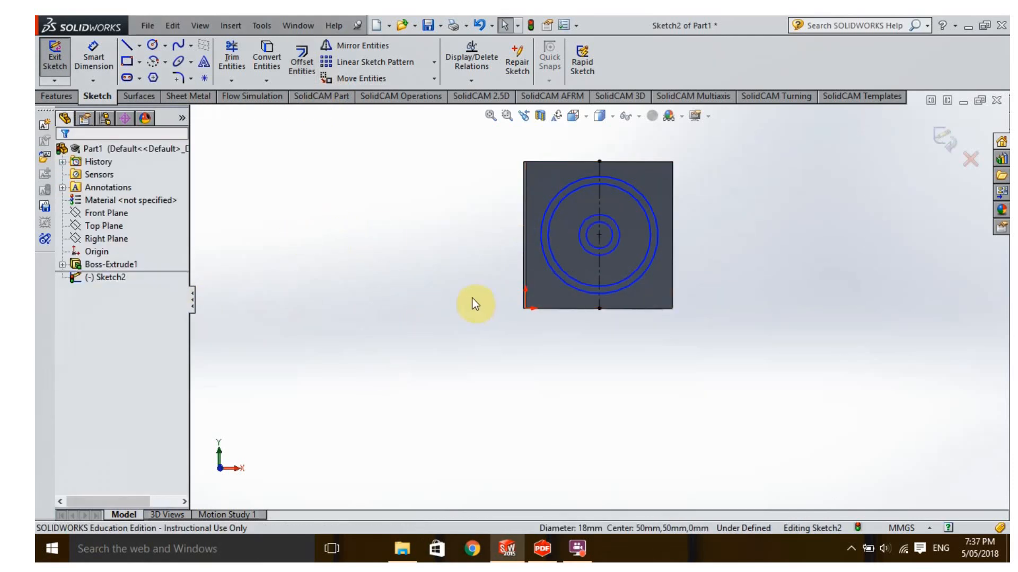
left_click(590, 254)
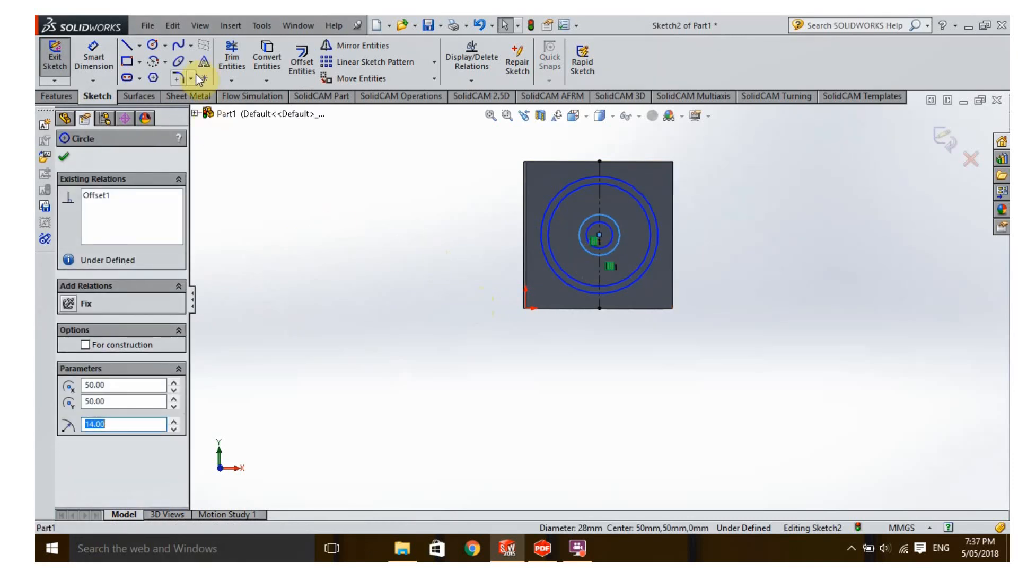
left_click(474, 26)
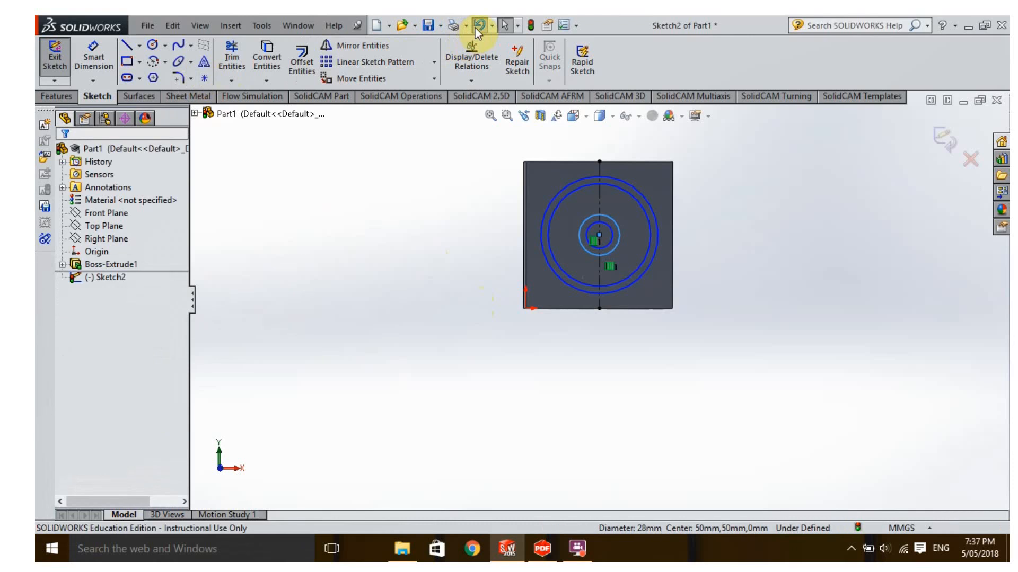
left_click(475, 26)
Step: Offset the 9 mm radius circle 5 mm inward without adding dimensions
left_click(590, 265)
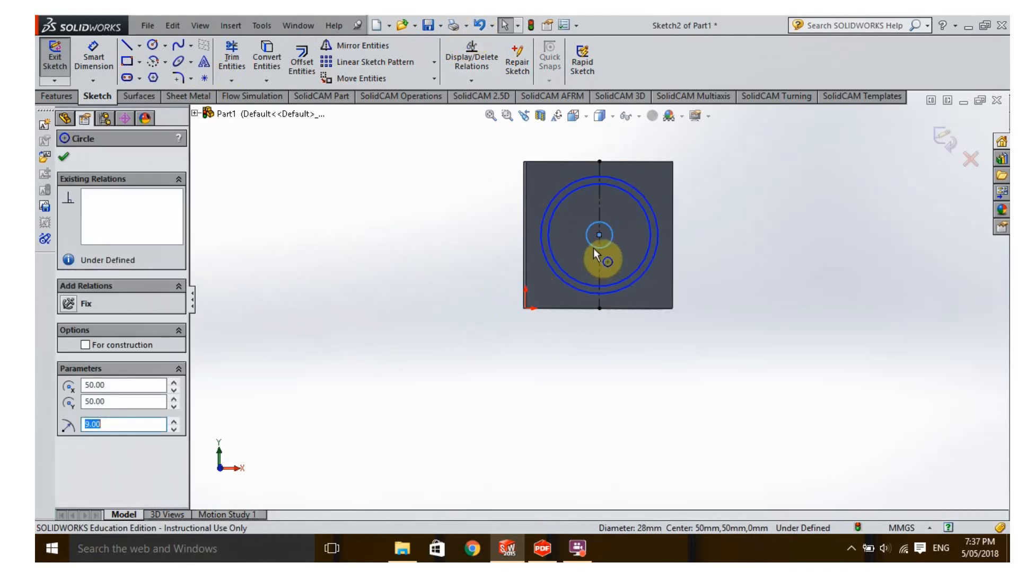
left_click(64, 158)
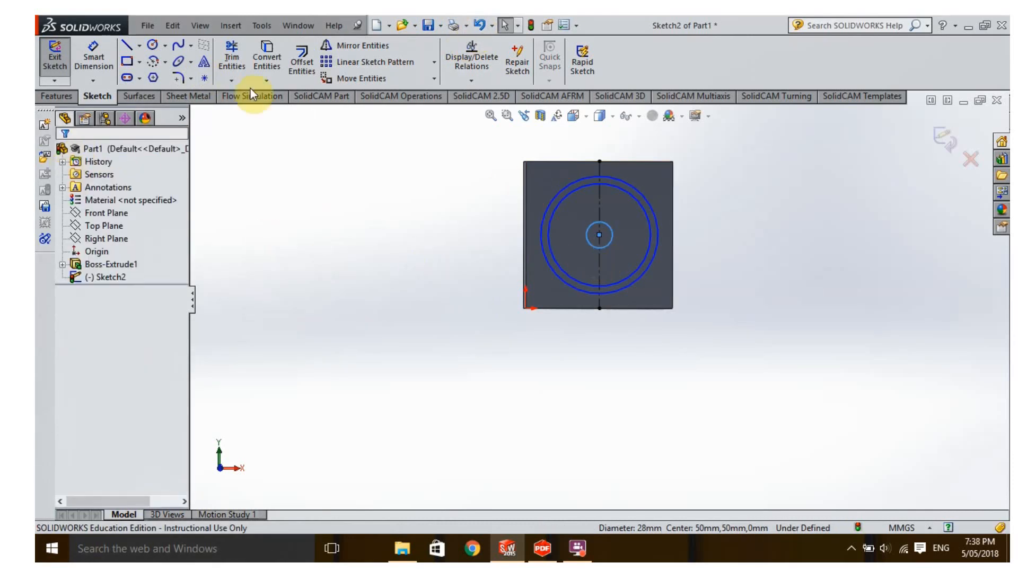
left_click(301, 60)
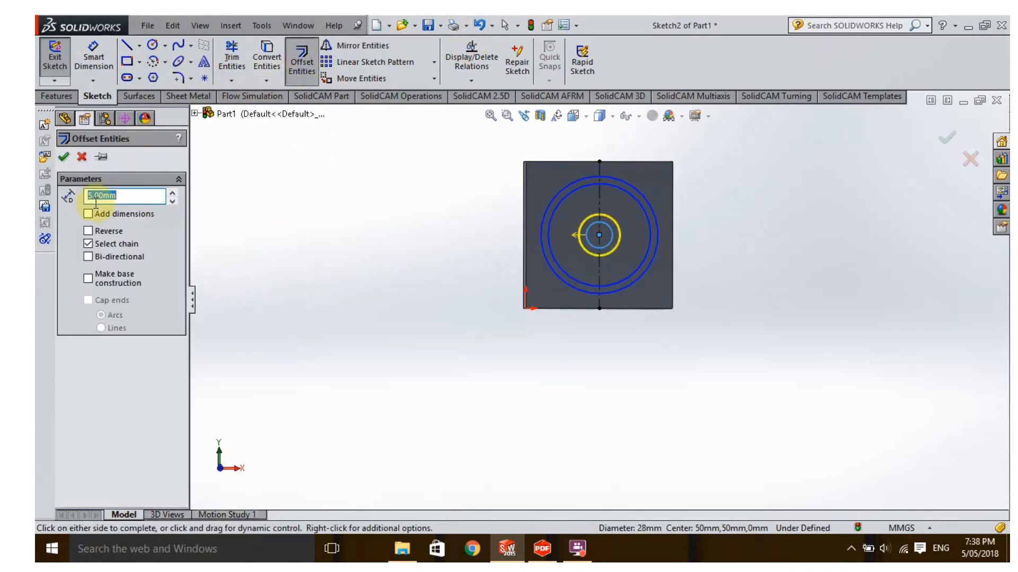
left_click(87, 230)
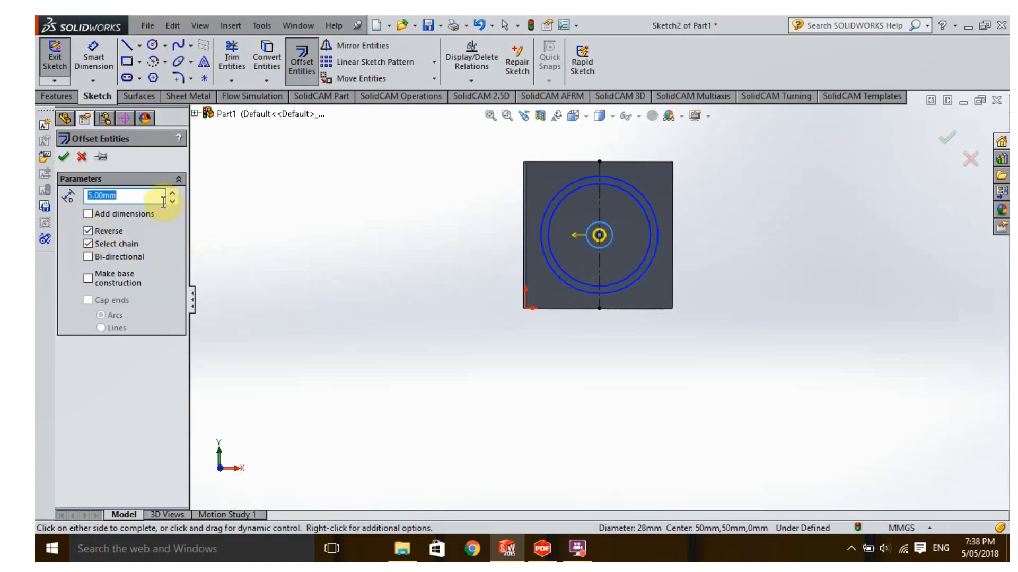
left_click(64, 157)
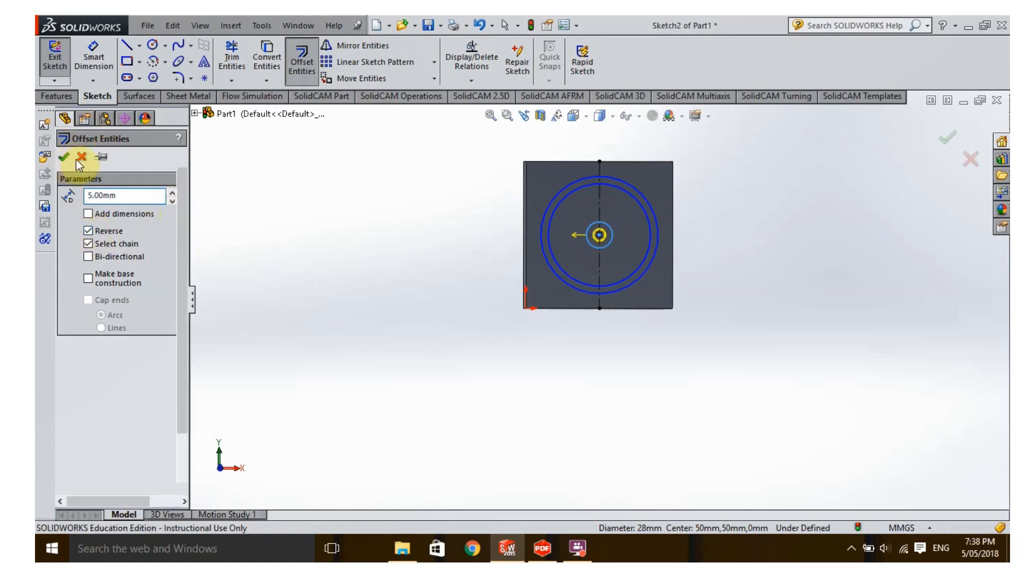
Step: Check the radii of the two small central circles
scroll(609, 237, "down", 3)
left_click(603, 237)
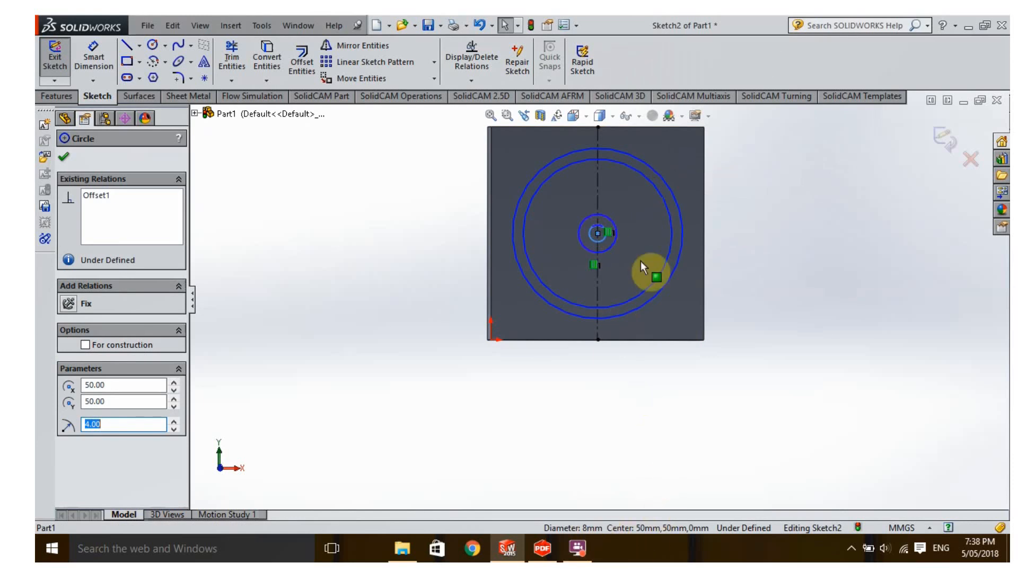
type("9")
key("Return")
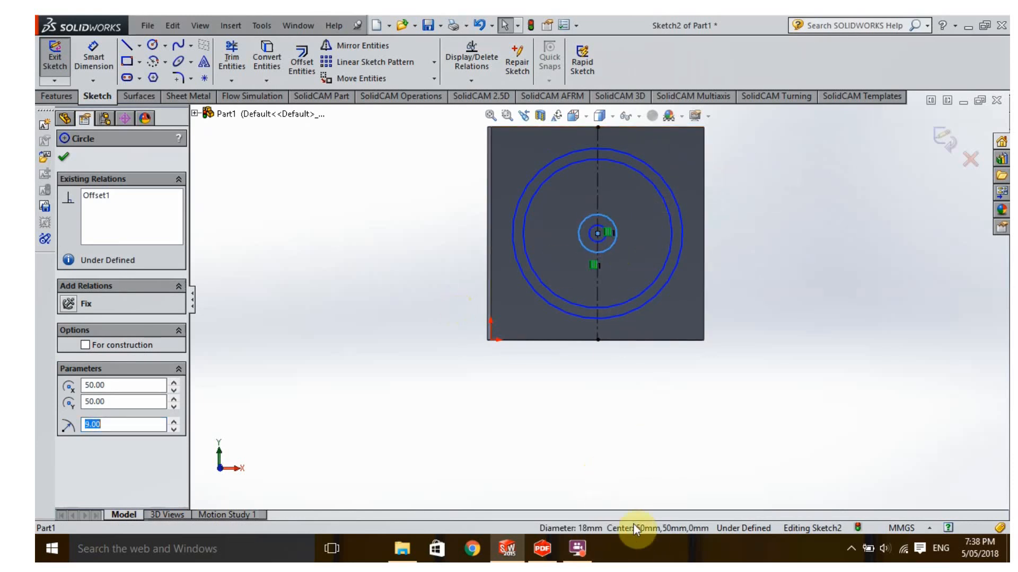
left_click(383, 310)
Step: Start a boss extrusion of the circle sketch, choosing both halves of the large outer ring as contours
scroll(420, 359, "up", 3)
mouse_move(416, 364)
middle_mouse_down()
mouse_move(380, 364)
mouse_move(485, 315)
mouse_move(495, 199)
mouse_move(484, 268)
mouse_move(475, 211)
mouse_move(478, 301)
mouse_move(427, 316)
mouse_move(419, 297)
middle_mouse_up()
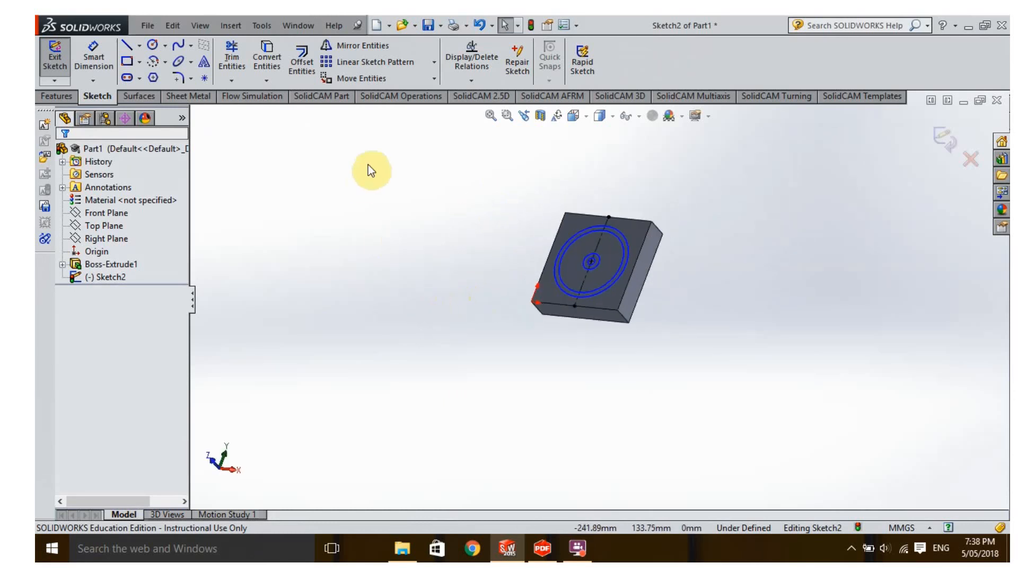
left_click(57, 96)
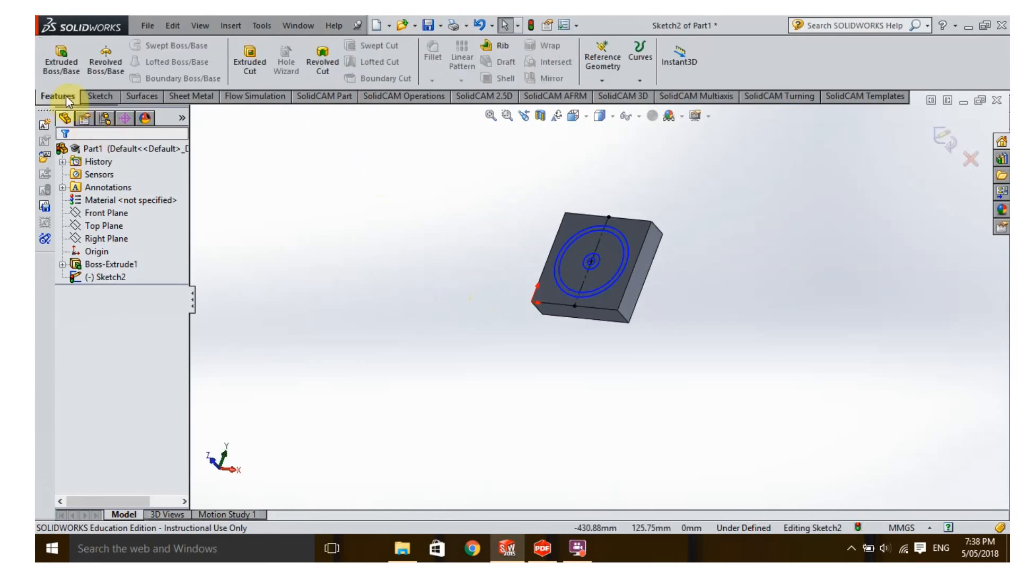
left_click(61, 62)
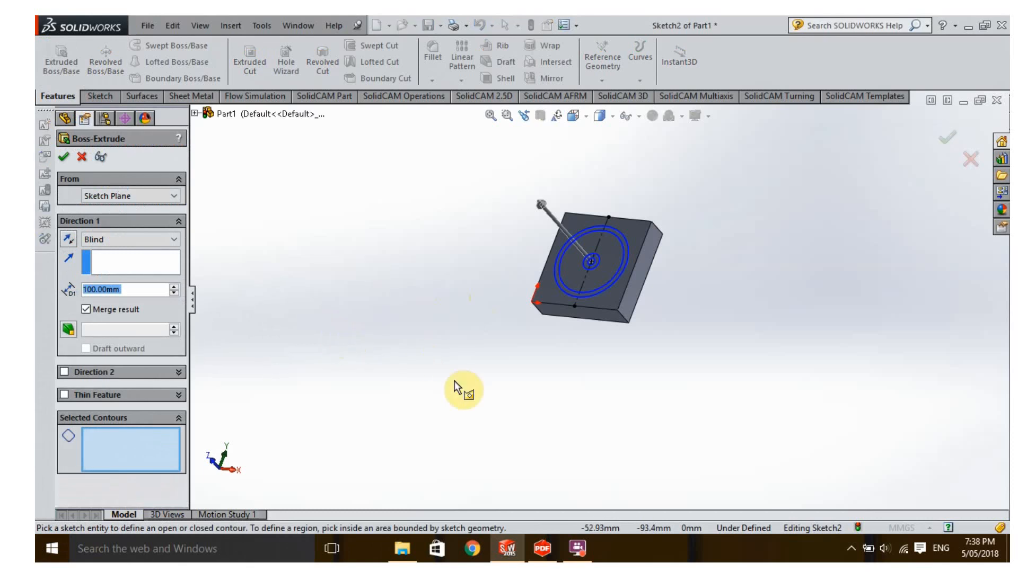
middle_click_drag(423, 381, 443, 407)
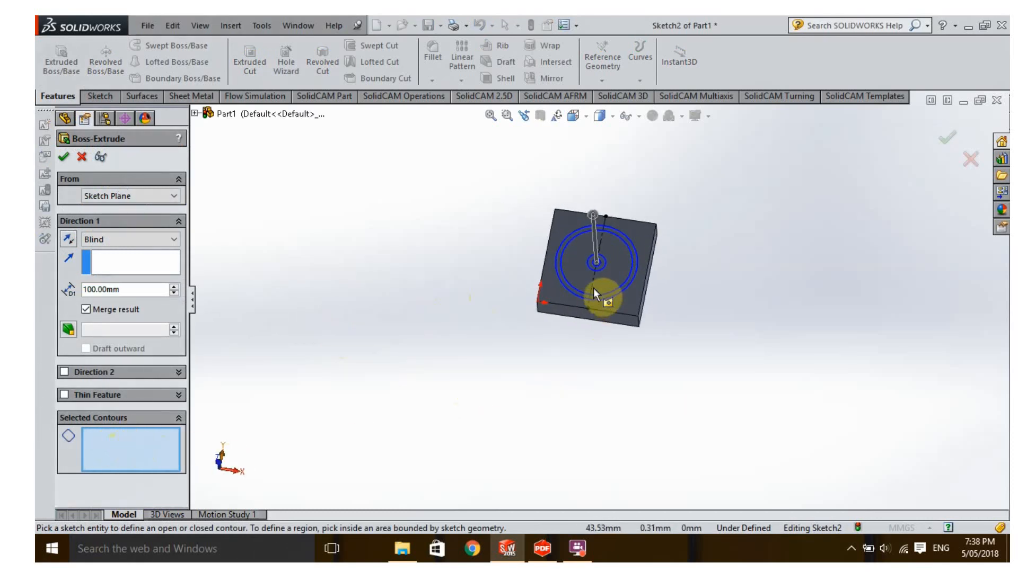
scroll(610, 294, "down", 3)
scroll(613, 297, "down", 2)
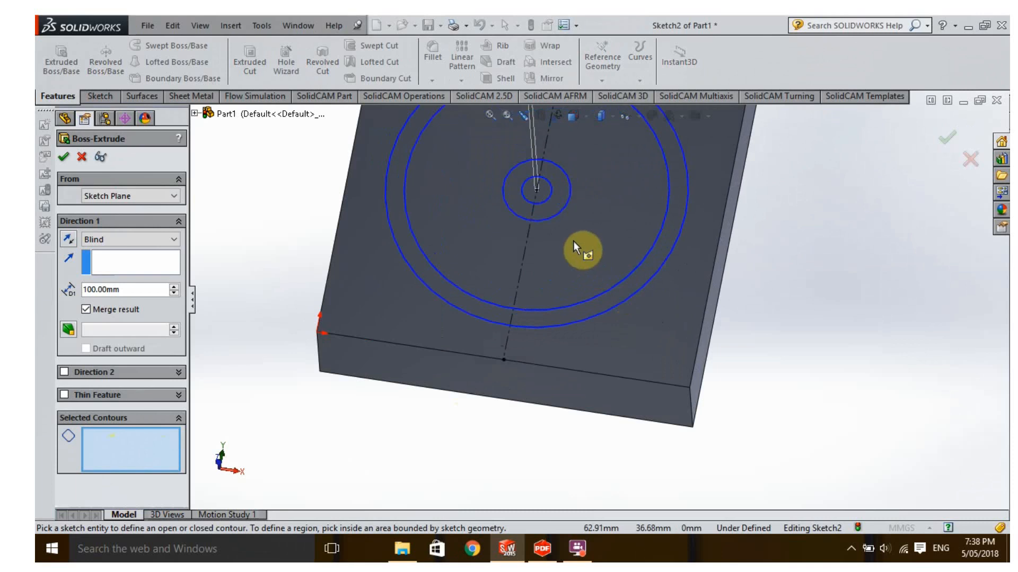
left_click(582, 316)
left_click(472, 313)
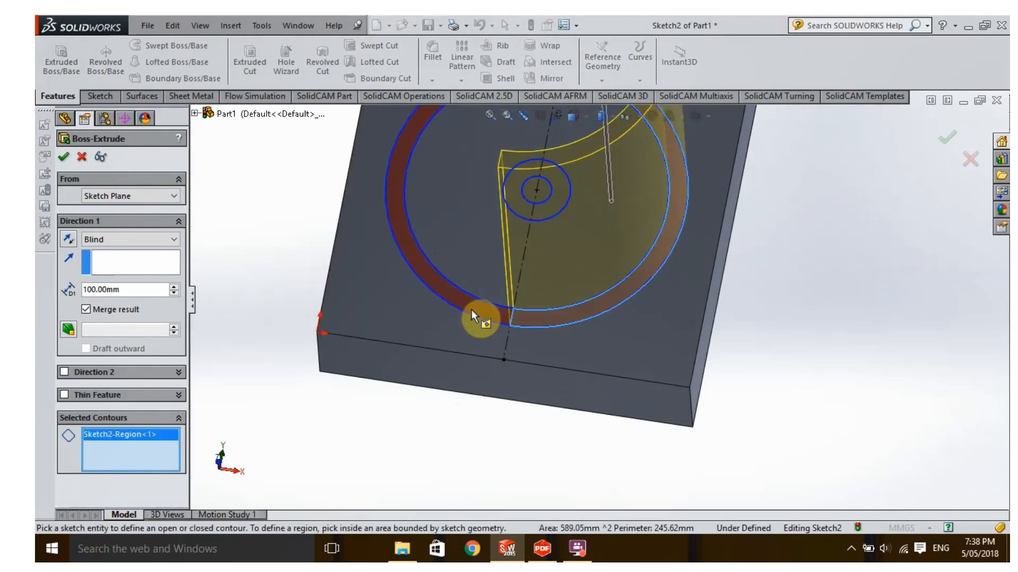
Step: Add the regions between the two small central circles to the boss extrusion's contours
scroll(495, 342, "up", 3)
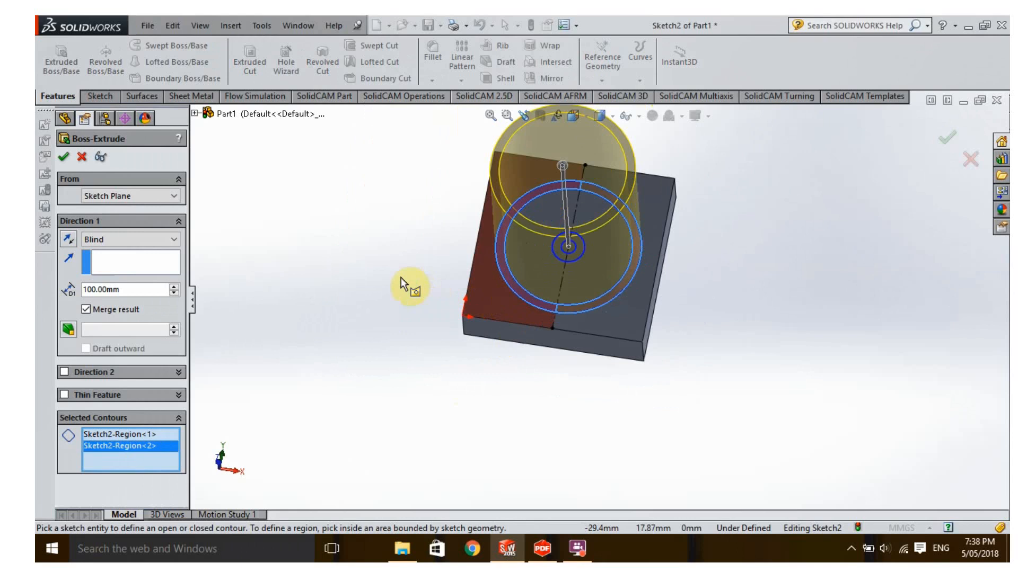
middle_click_drag(412, 284, 392, 330)
left_click(524, 287)
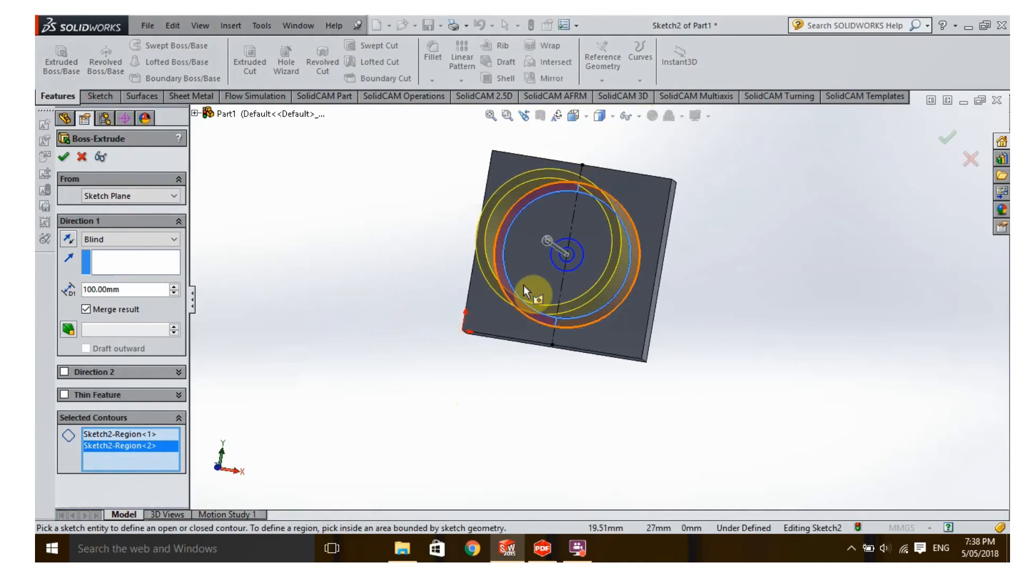
left_click(576, 252)
middle_click_drag(479, 303, 561, 259)
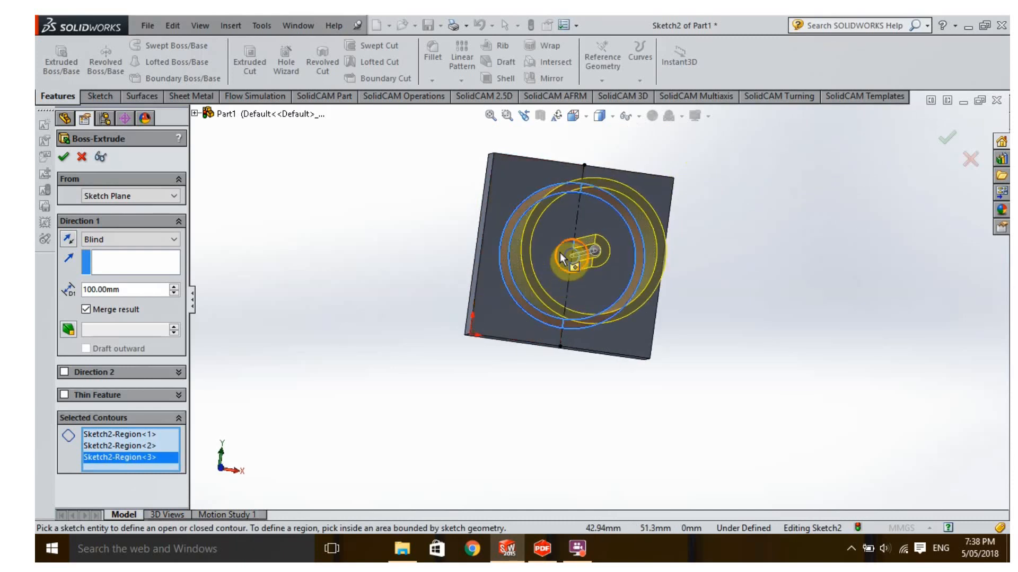
left_click(561, 259)
mouse_move(455, 302)
middle_mouse_down()
mouse_move(423, 285)
mouse_move(440, 300)
middle_mouse_up()
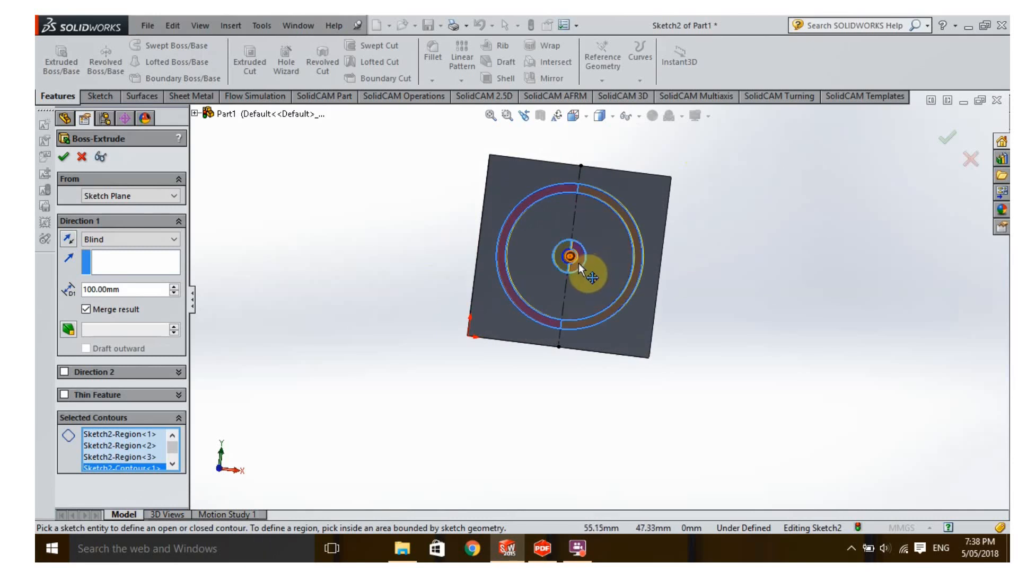
left_click(578, 264)
Step: Extrude the selected ring contours to a depth of 118 mm
middle_click_drag(466, 352, 375, 319)
left_click(377, 345)
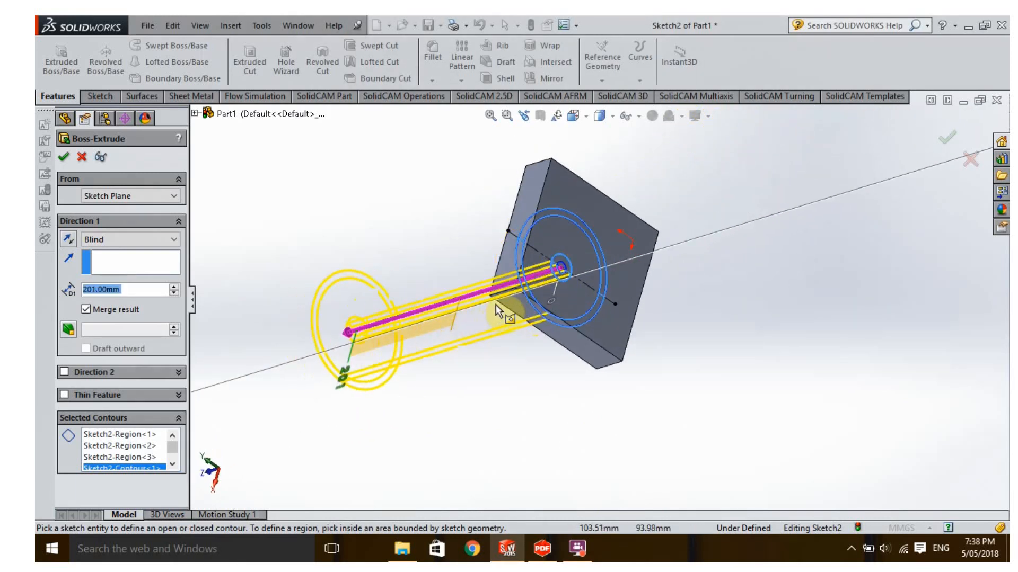
left_click_drag(491, 303, 449, 281)
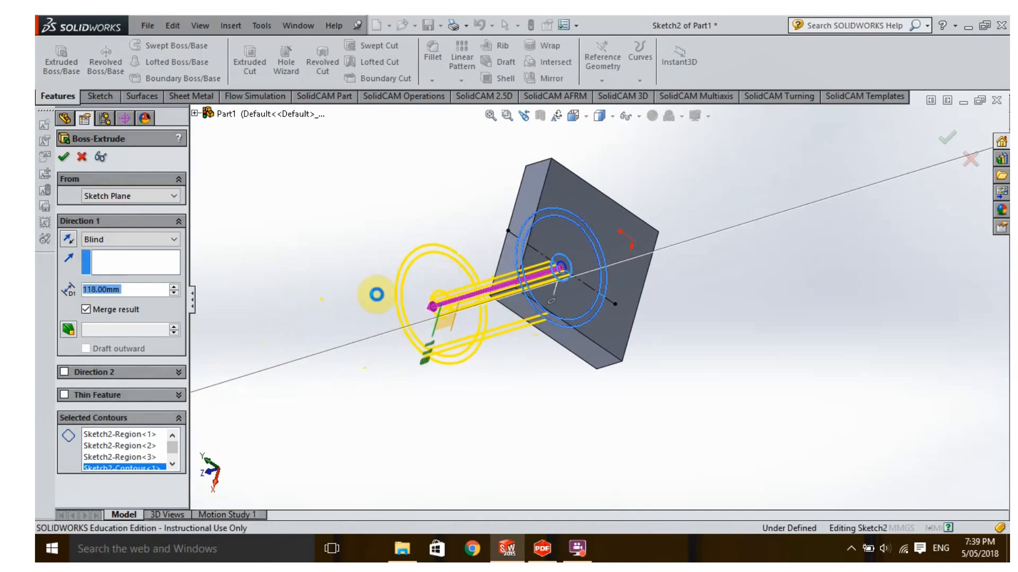
right_click(277, 296)
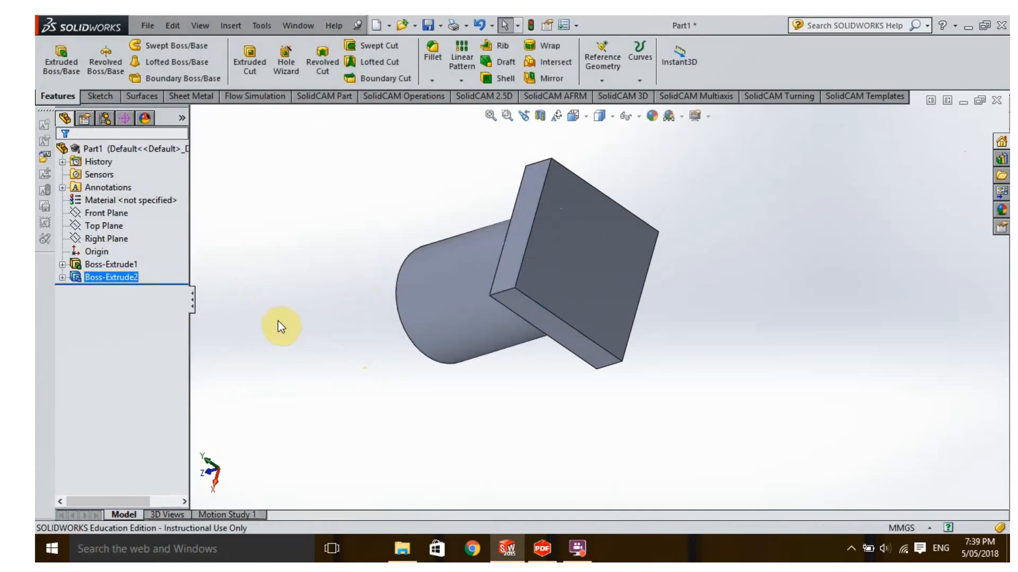
Step: Delete the ring extrusion while keeping its sketch
middle_click_drag(278, 321, 439, 298)
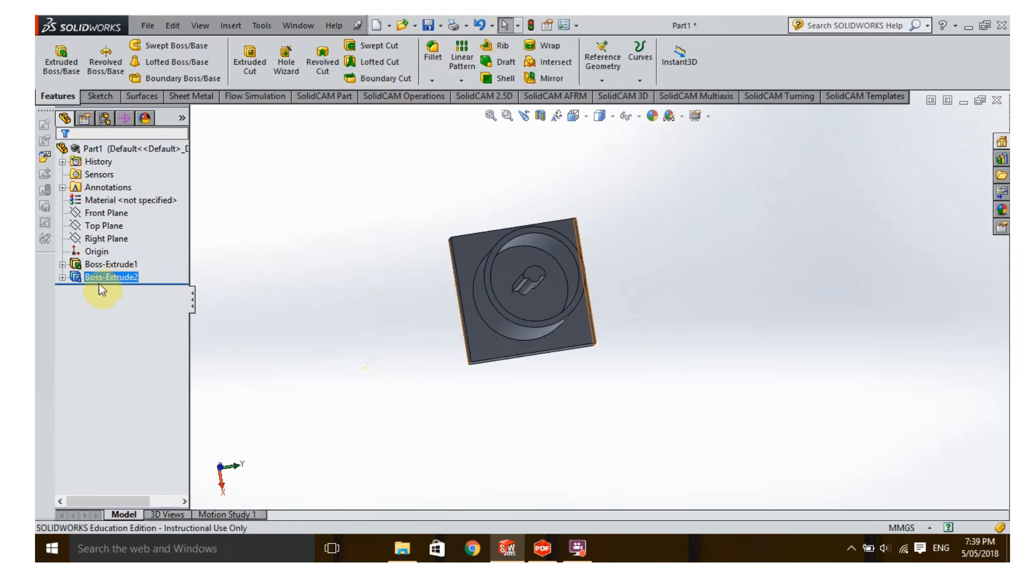
key("Delete")
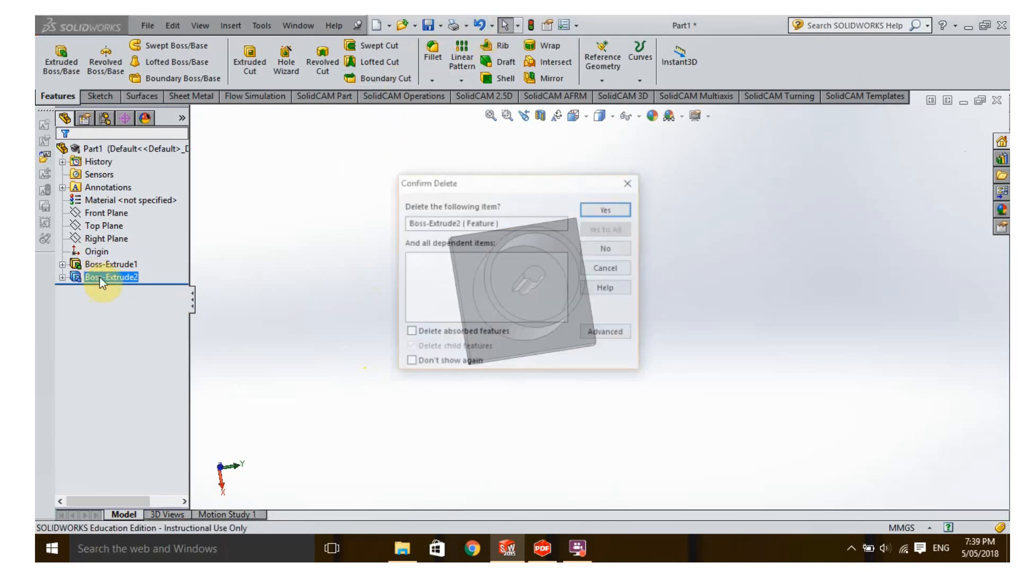
left_click(607, 208)
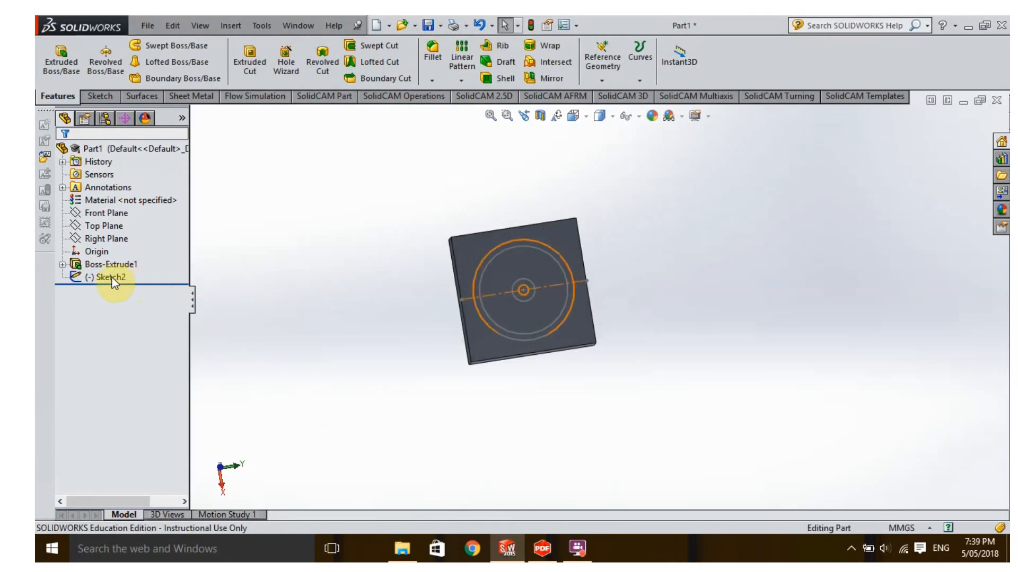
Step: Edit the circle sketch and trim away the centreline segments crossing the large outer ring and the small central ring
left_click(112, 278)
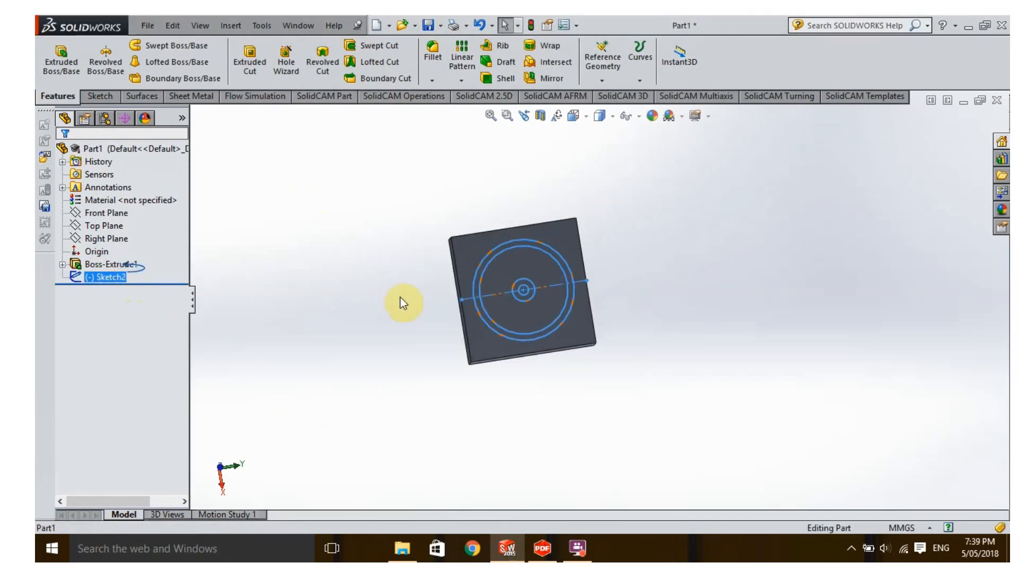
right_click(106, 279)
left_click(113, 238)
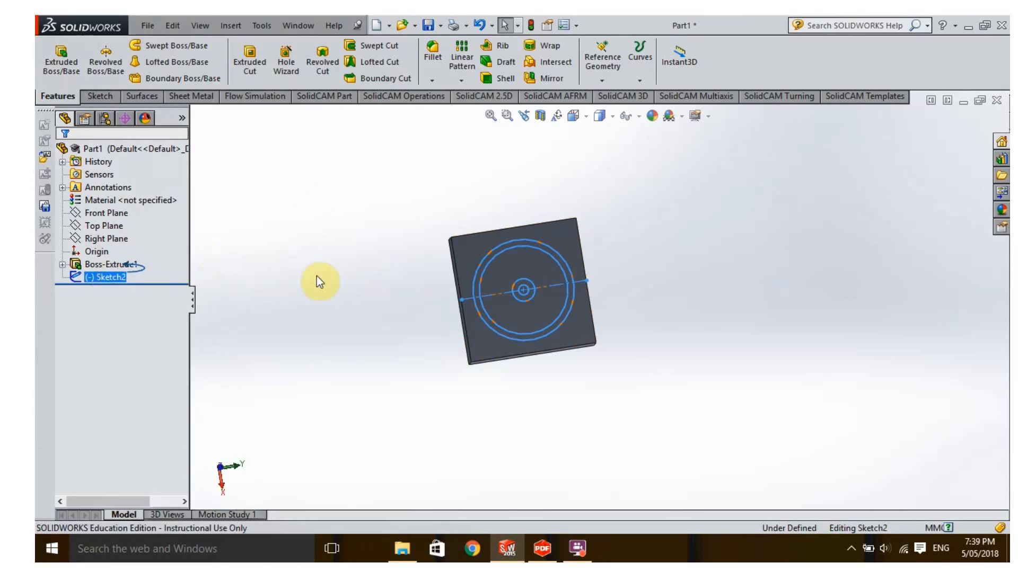
left_click(241, 61)
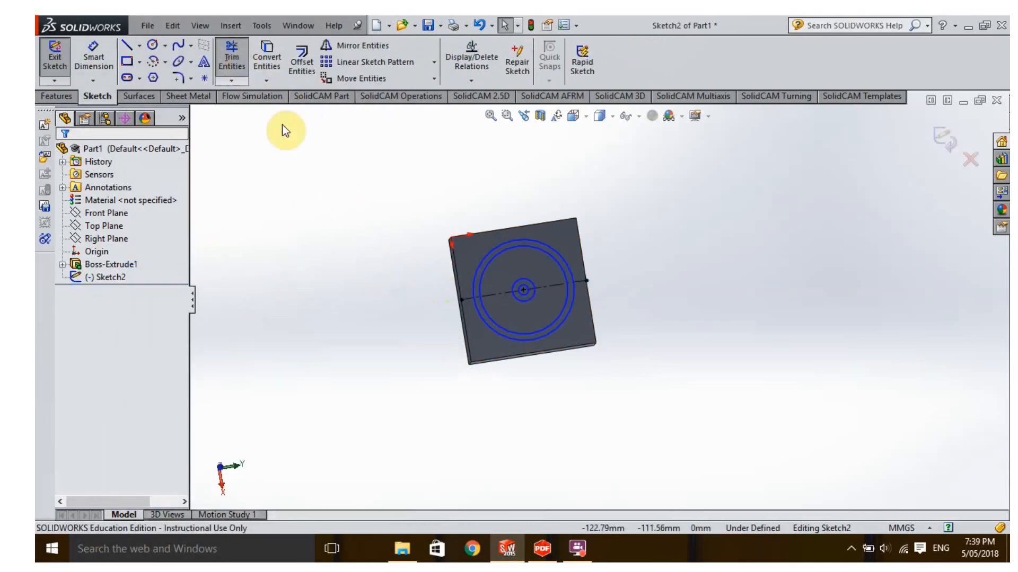
scroll(486, 303, "down", 3)
scroll(547, 295, "down", 3)
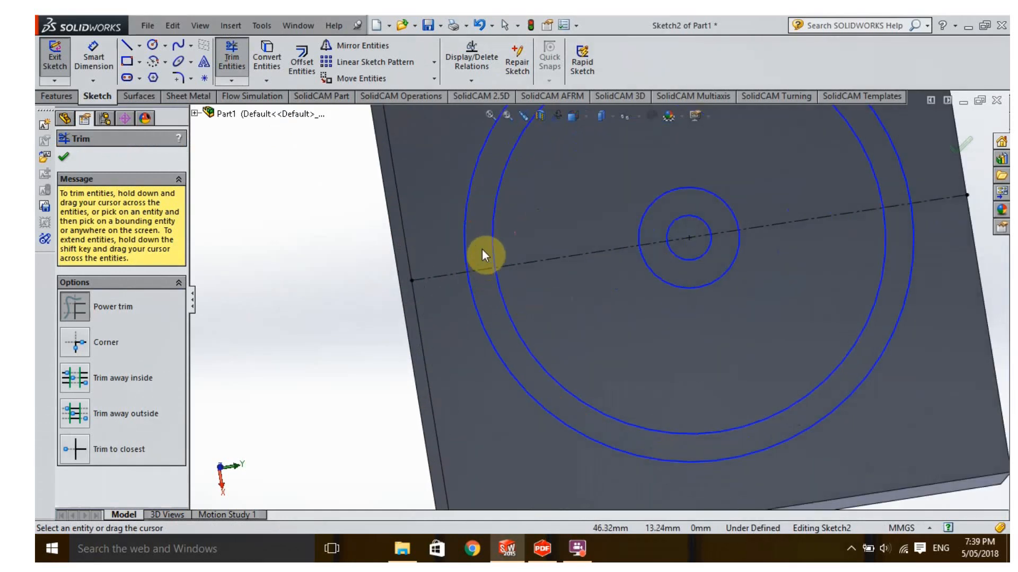
left_click_drag(482, 278, 485, 282)
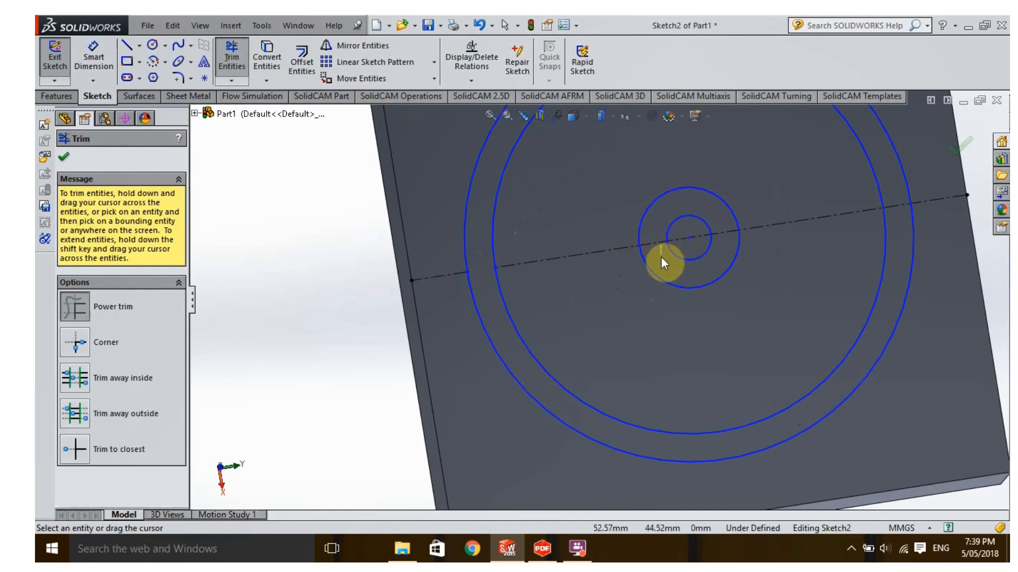
left_click_drag(658, 239, 657, 237)
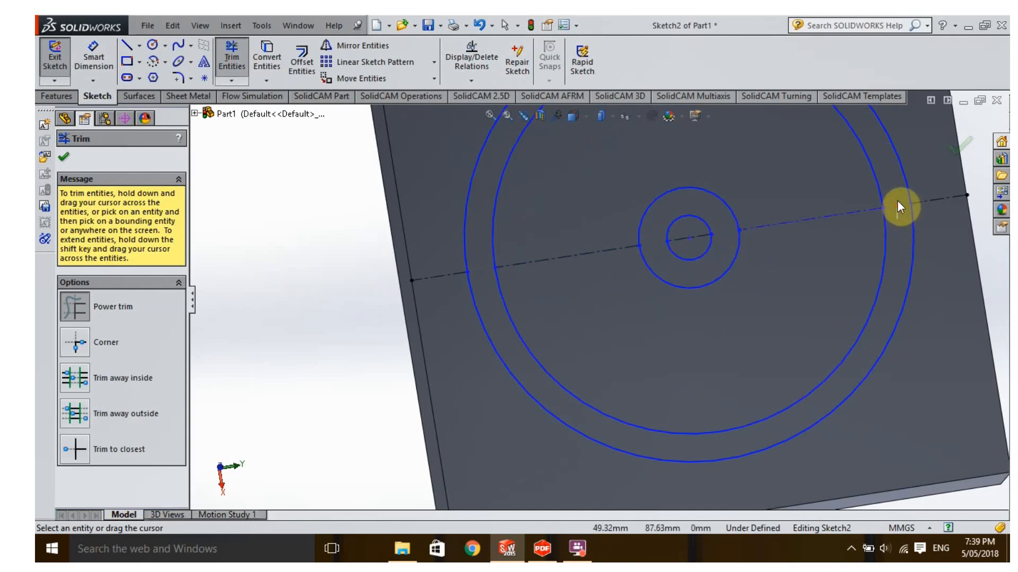
left_click(64, 157)
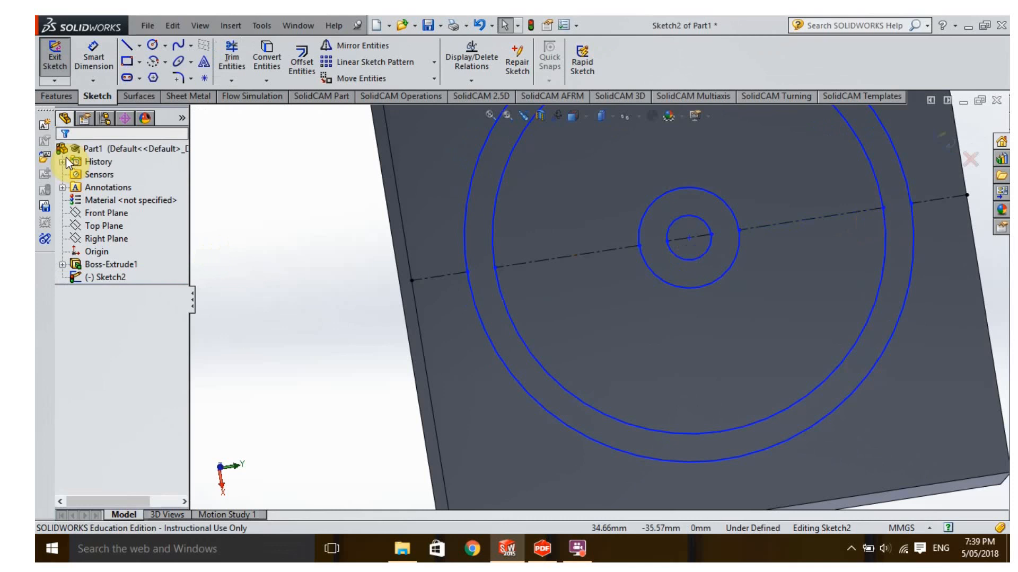
Step: Extrude the large outer ring and the small central ring 5 mm from the block's face
left_click(64, 97)
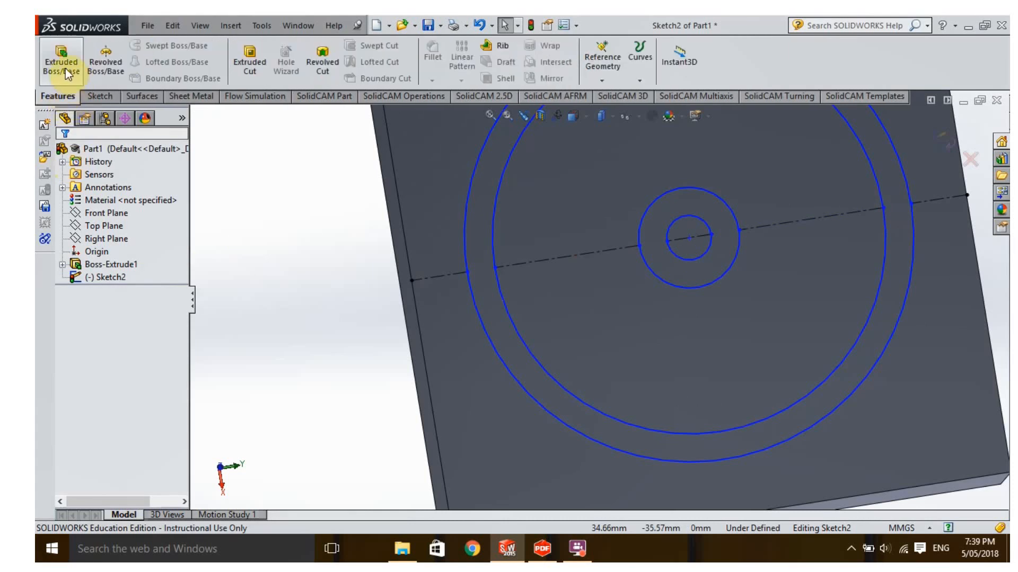
left_click(65, 69)
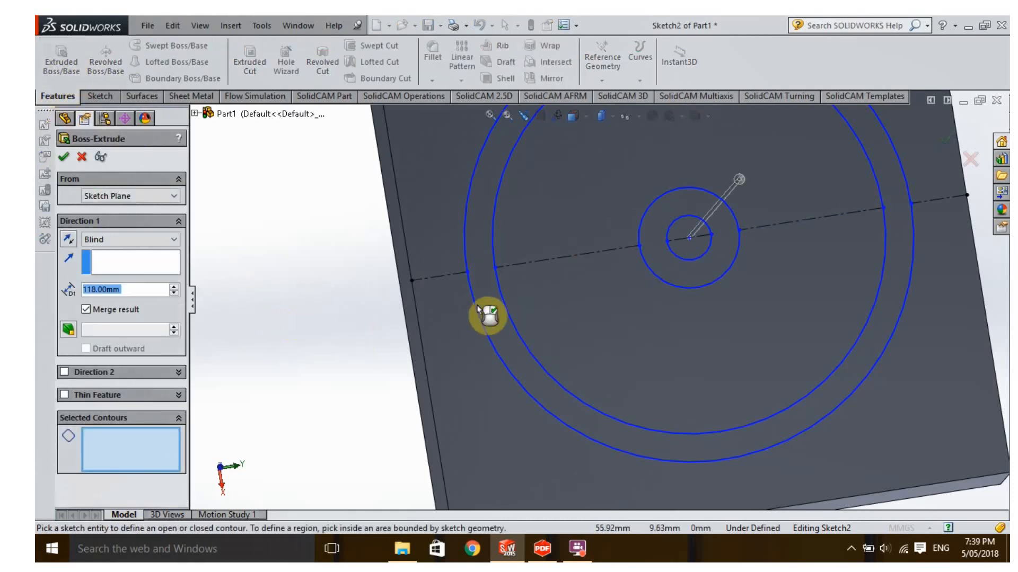
left_click(495, 307)
left_click(679, 272)
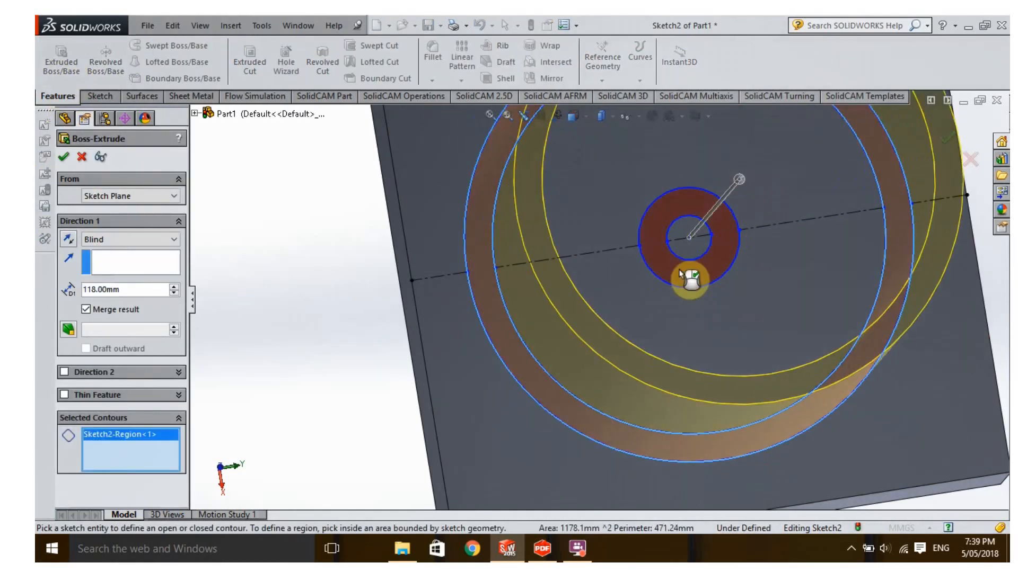
left_click(91, 286)
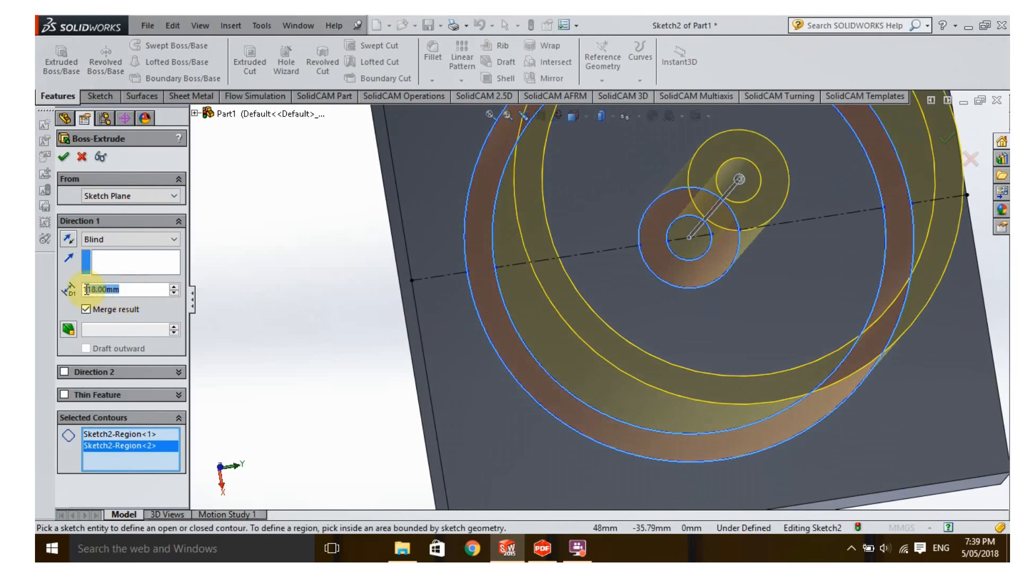
type("5")
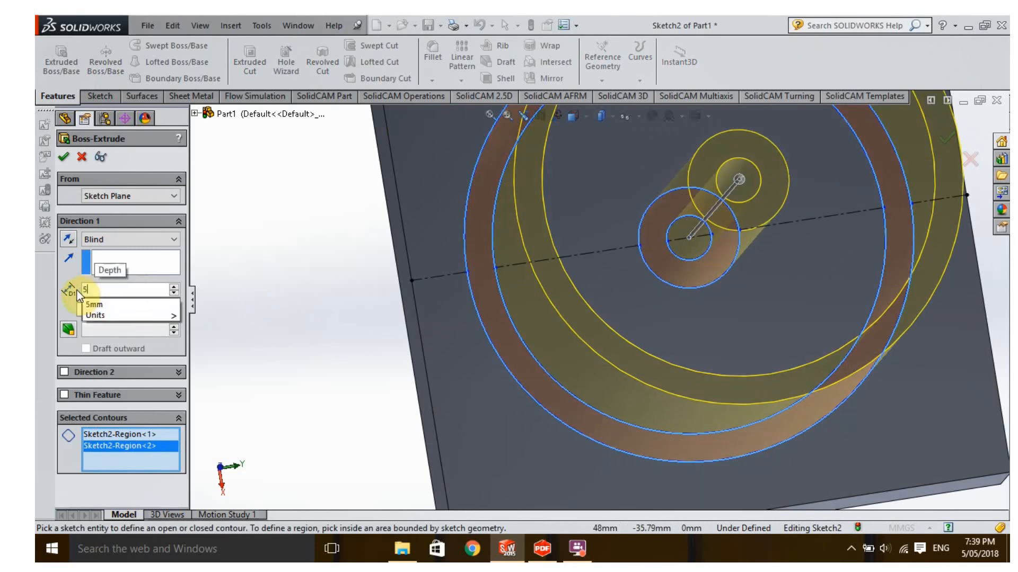
left_click(62, 158)
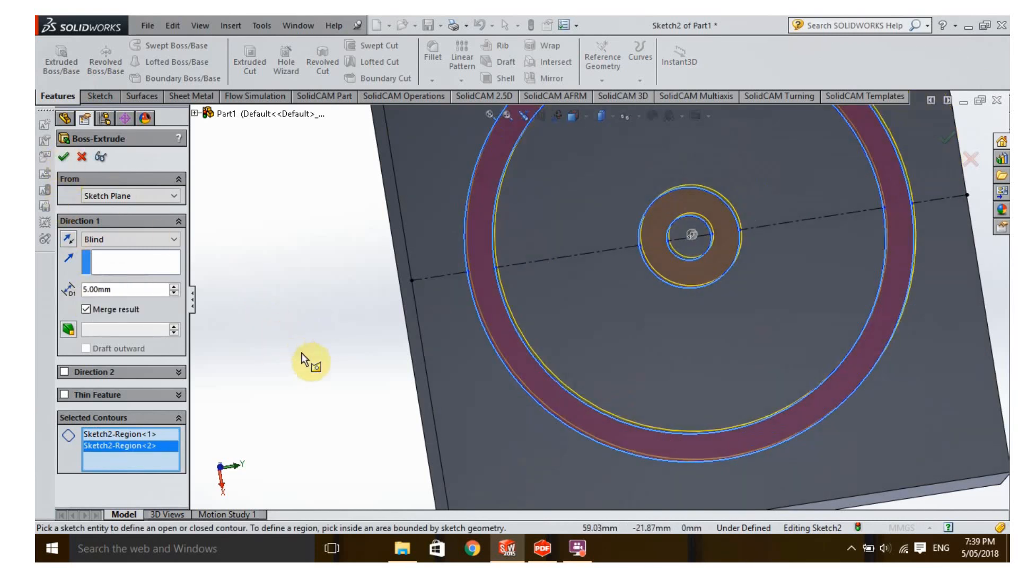
left_click(64, 157)
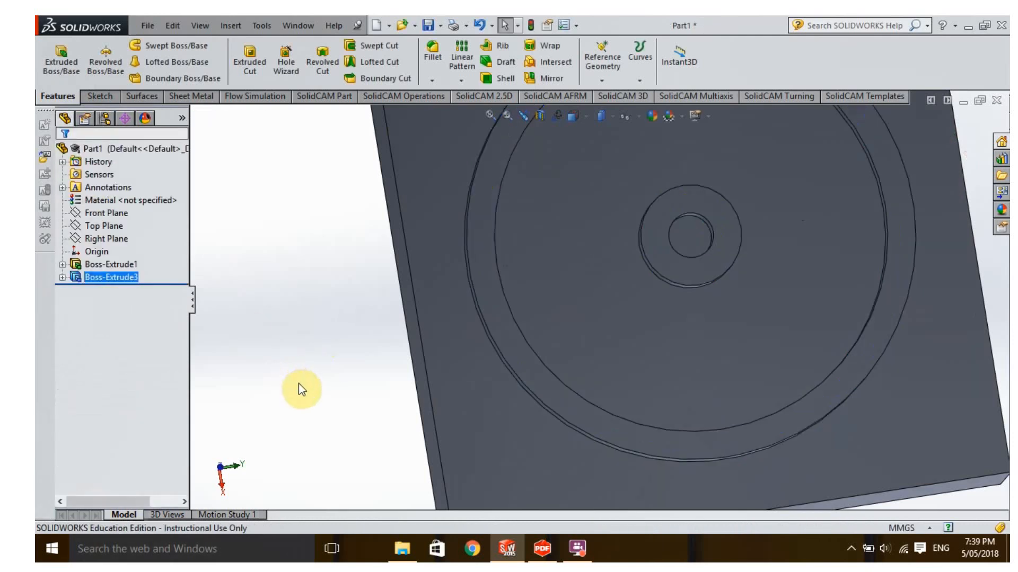
Step: Start a sketch on the face inside the large ring and draw a vertical construction line across the ring's inner circle
middle_click_drag(320, 393, 317, 340)
scroll(332, 362, "up", 4)
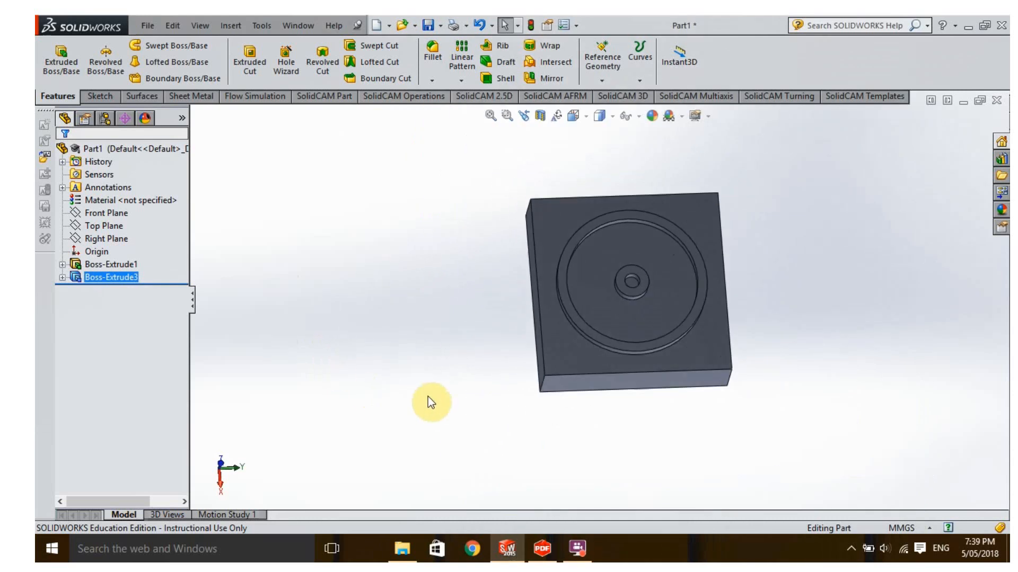
middle_click_drag(398, 351, 479, 386)
scroll(548, 384, "down", 2)
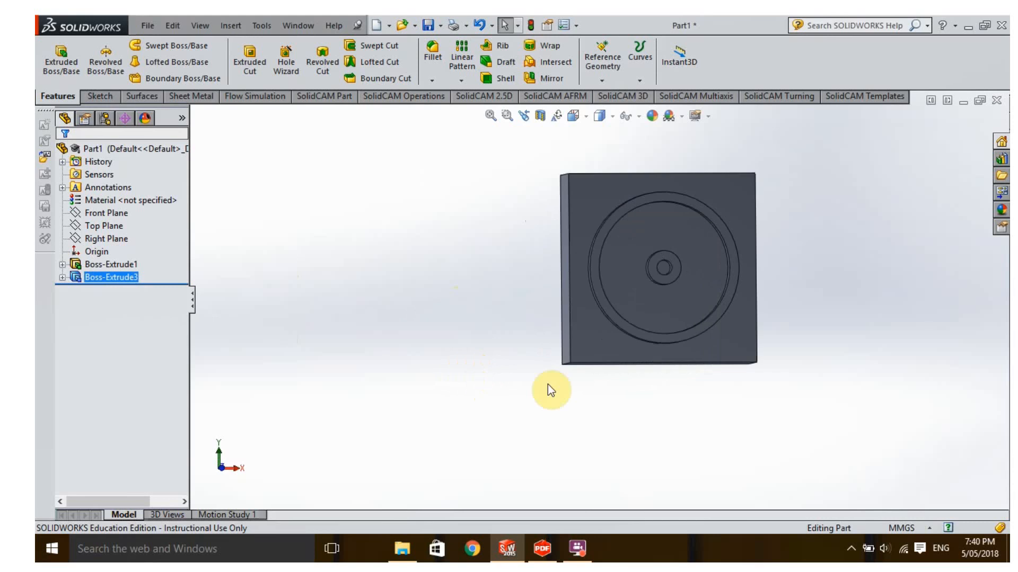
left_click(642, 302)
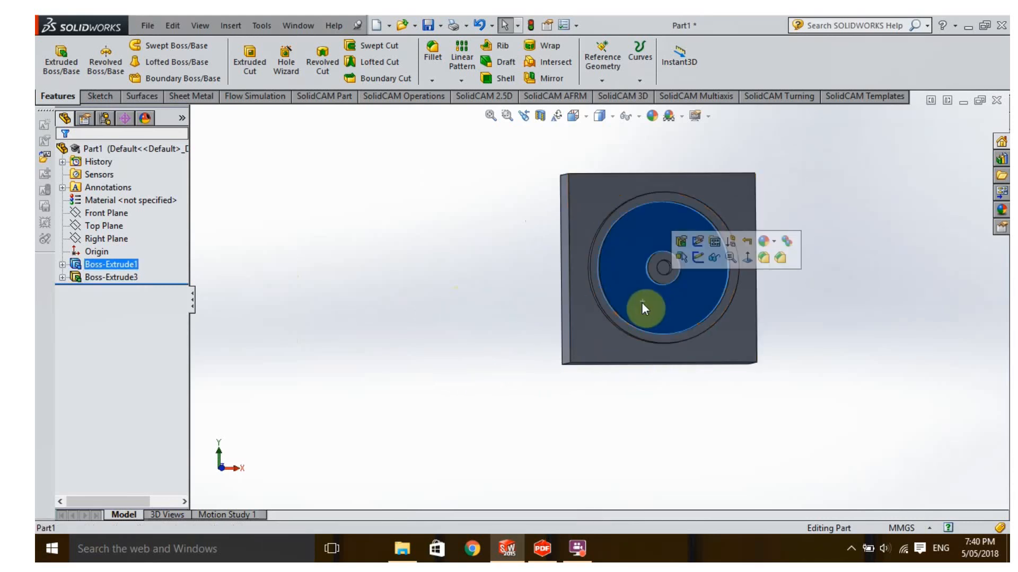
left_click(97, 96)
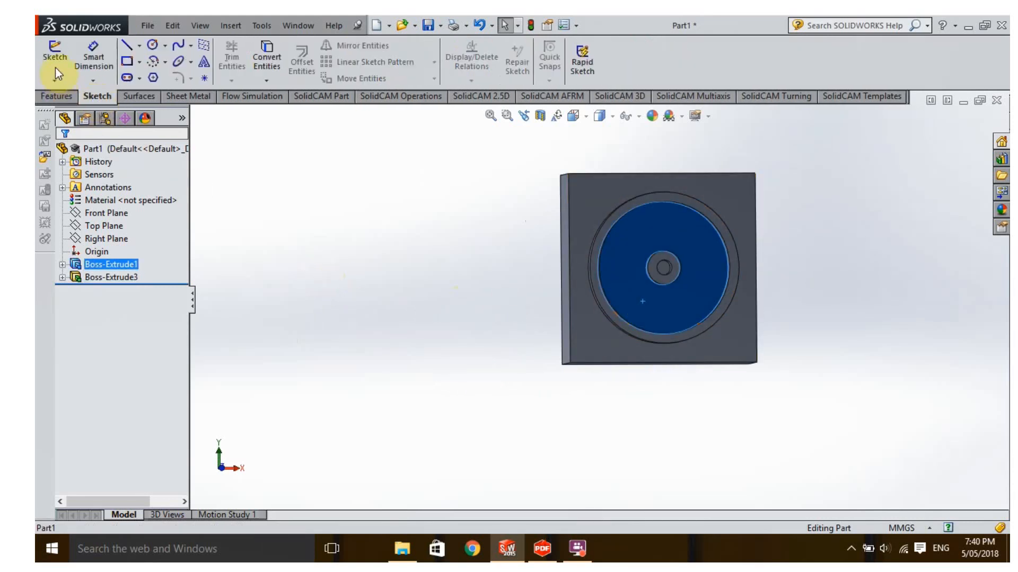
left_click(56, 63)
left_click(126, 46)
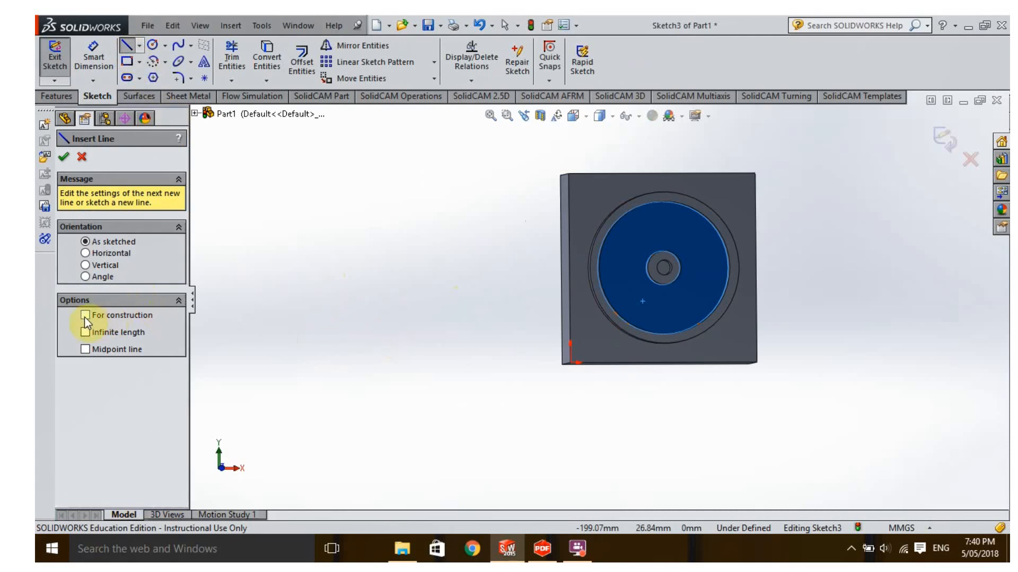
left_click(85, 316)
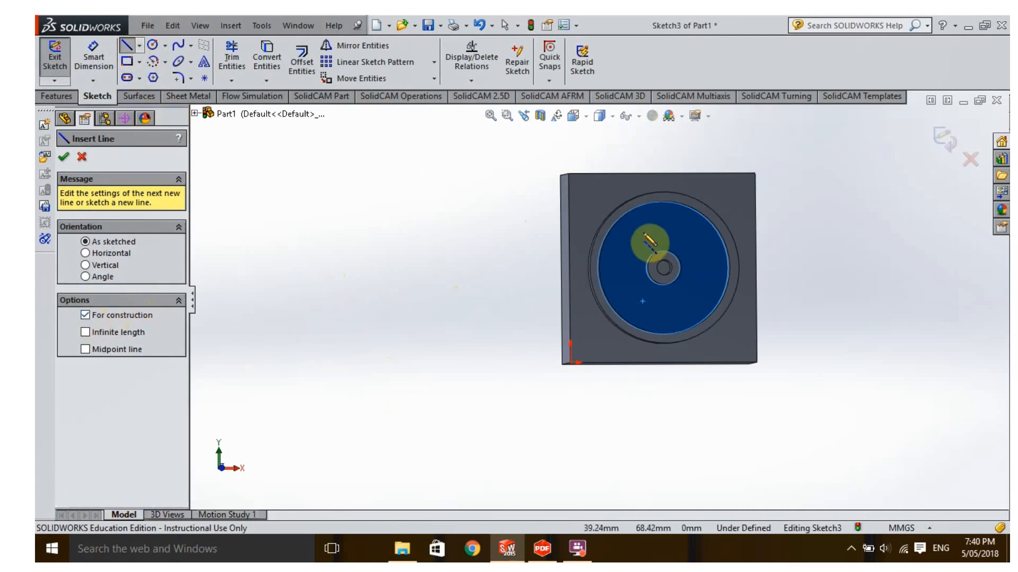
left_click(662, 202)
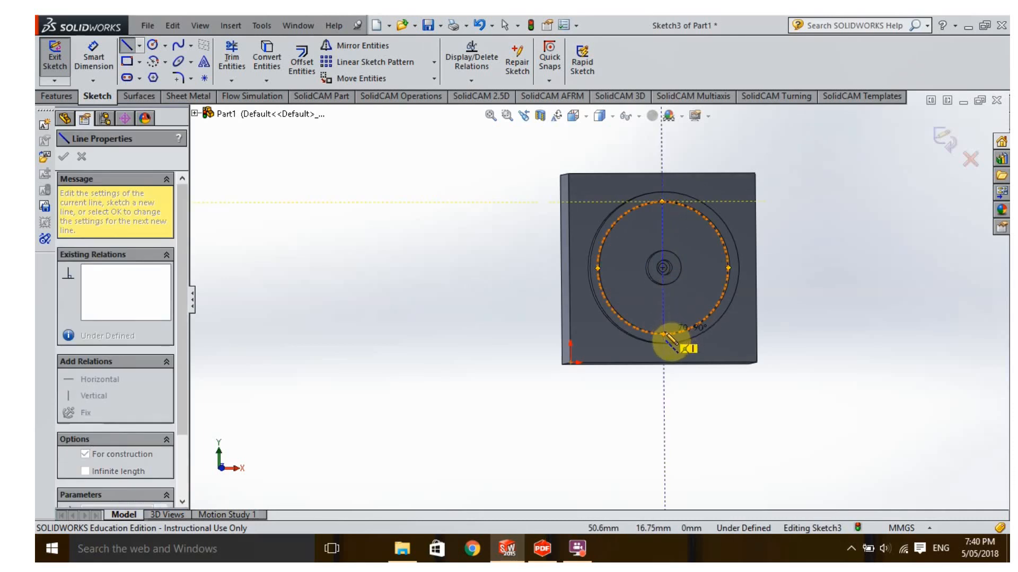
left_click(663, 333)
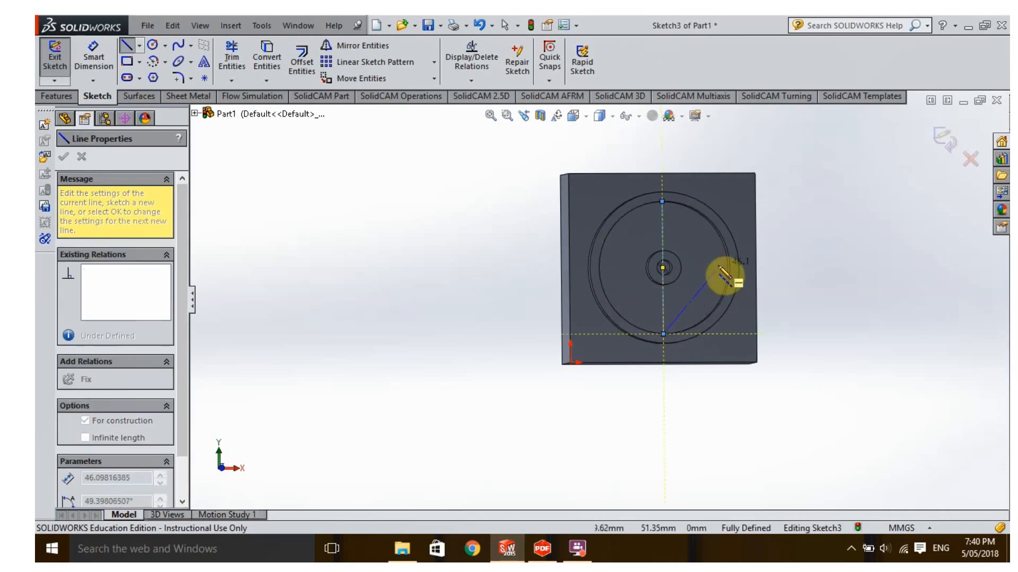
key("Escape")
key("Escape")
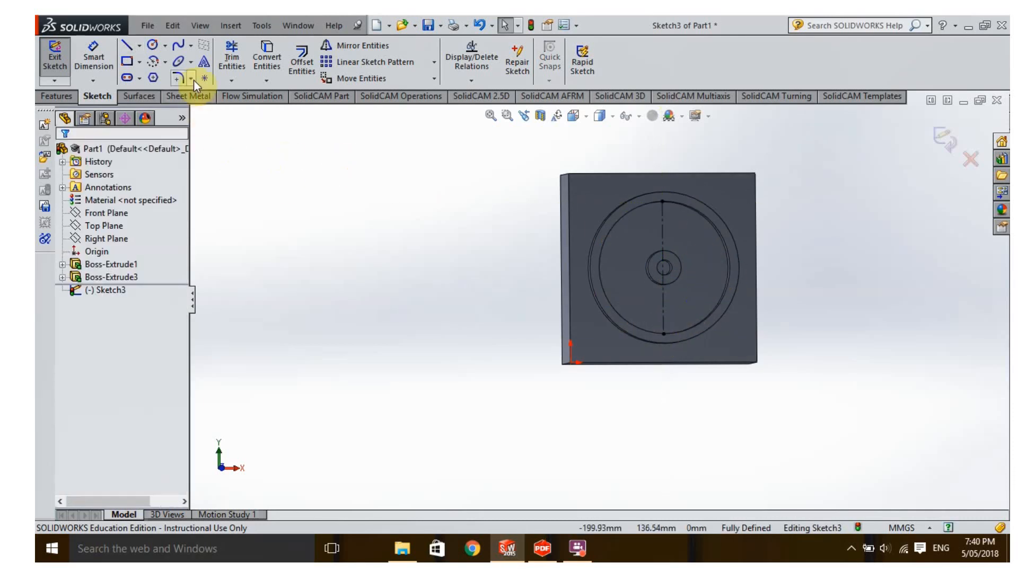
Step: Draw a horizontal construction line spanning the inner circle of the large ring
left_click(128, 47)
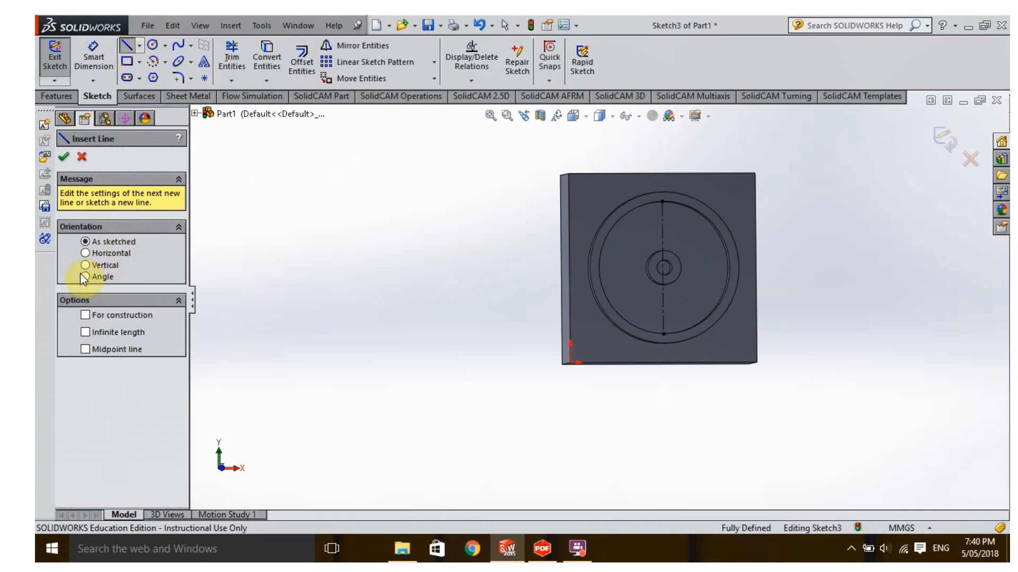
left_click(85, 314)
left_click(727, 269)
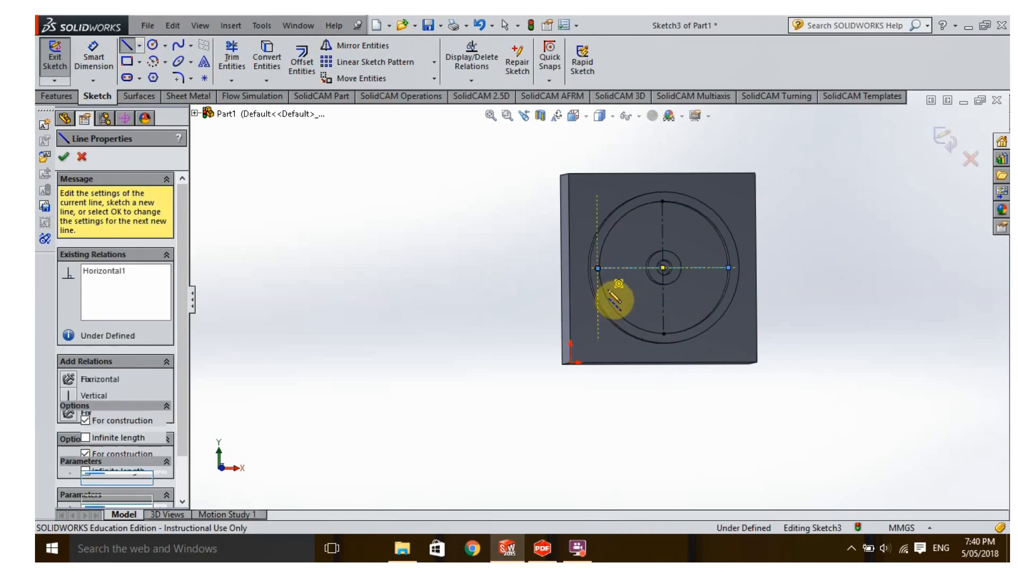
left_click(598, 268)
key("Escape")
key("Escape")
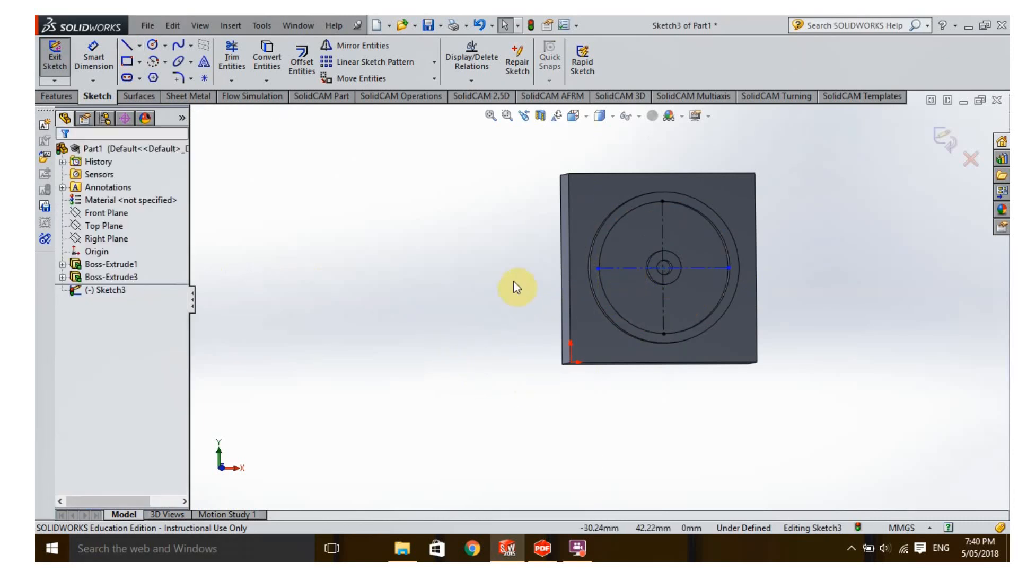
Step: Check the spoke width in the PDF handbook drawing and offset the horizontal centreline 5 mm in both directions in SolidWorks
middle_click_drag(512, 284, 497, 266)
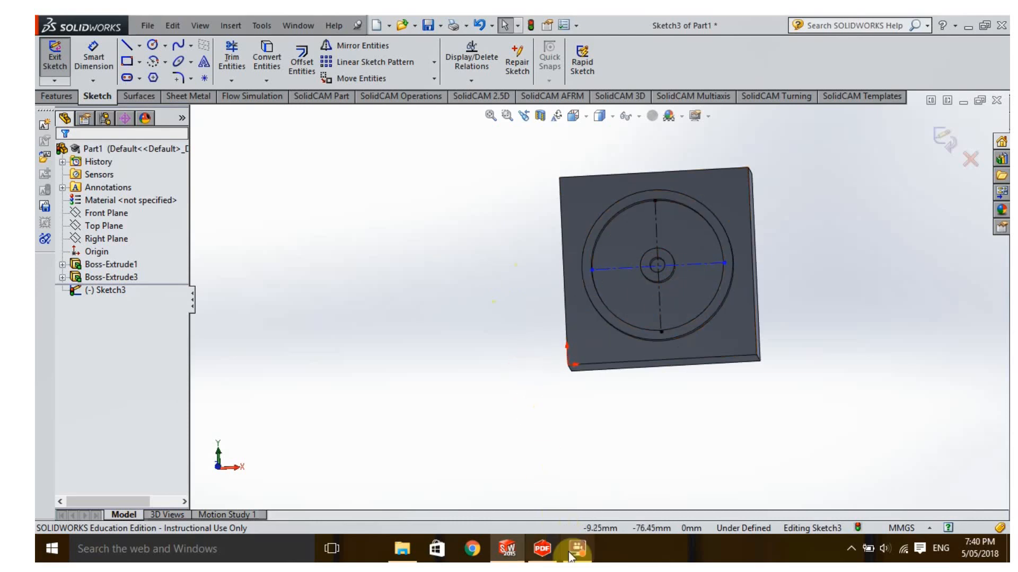
left_click(542, 548)
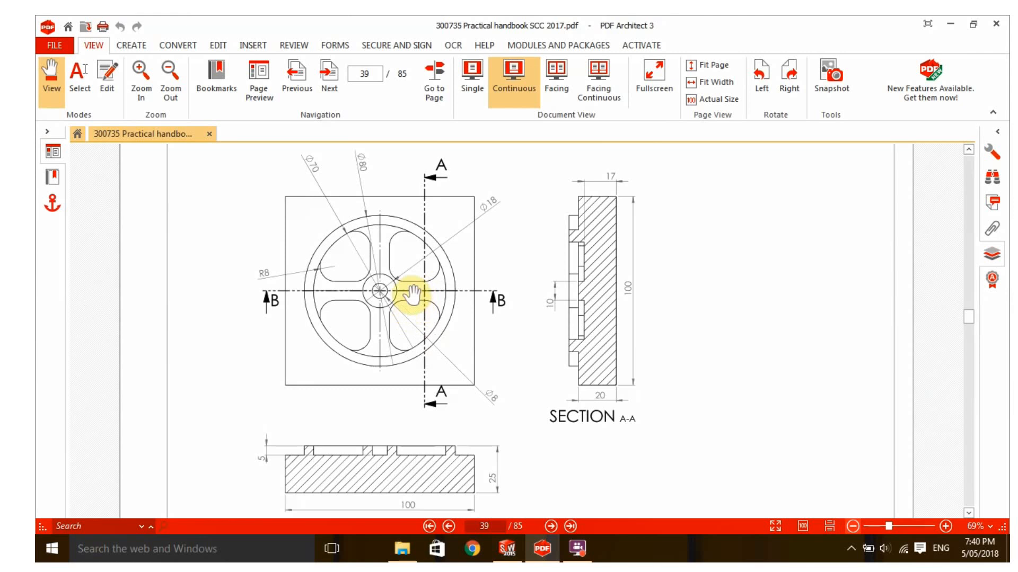
left_click(507, 549)
mouse_move(497, 281)
middle_mouse_down()
mouse_move(511, 277)
mouse_move(491, 282)
mouse_move(502, 322)
mouse_move(500, 305)
mouse_move(515, 290)
mouse_move(501, 293)
middle_mouse_up()
scroll(657, 275, "down", 5)
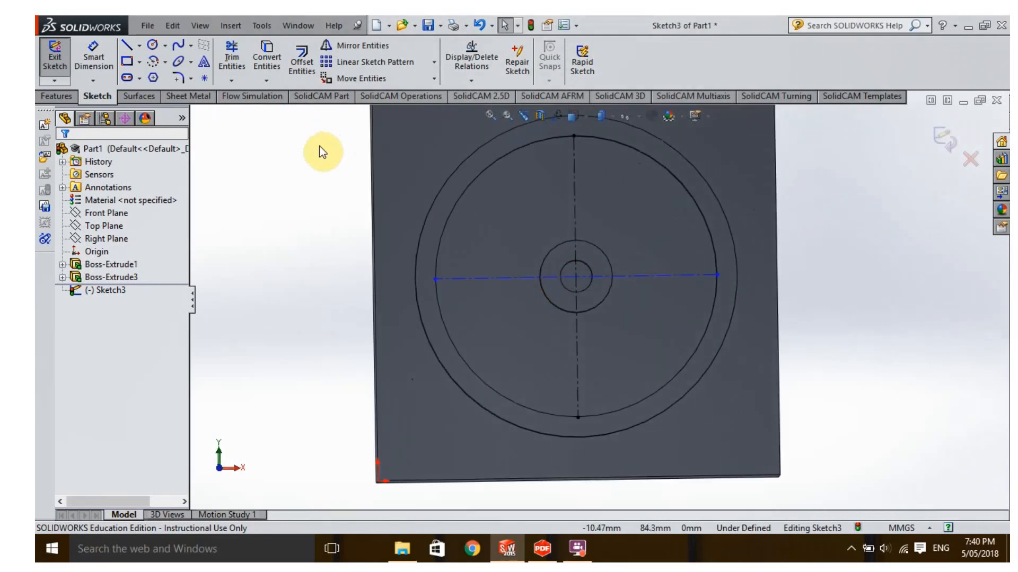
left_click(508, 278)
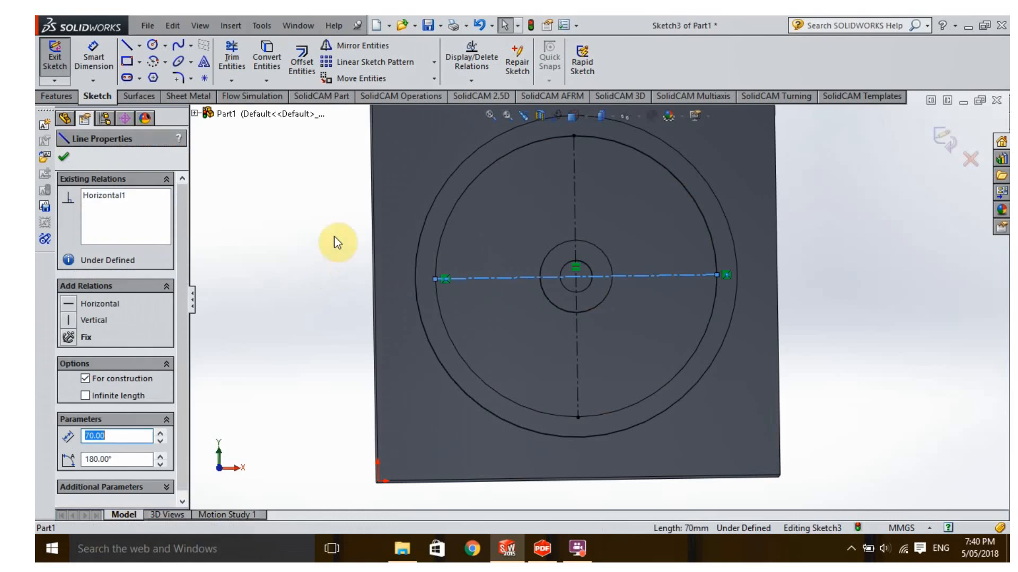
left_click(301, 57)
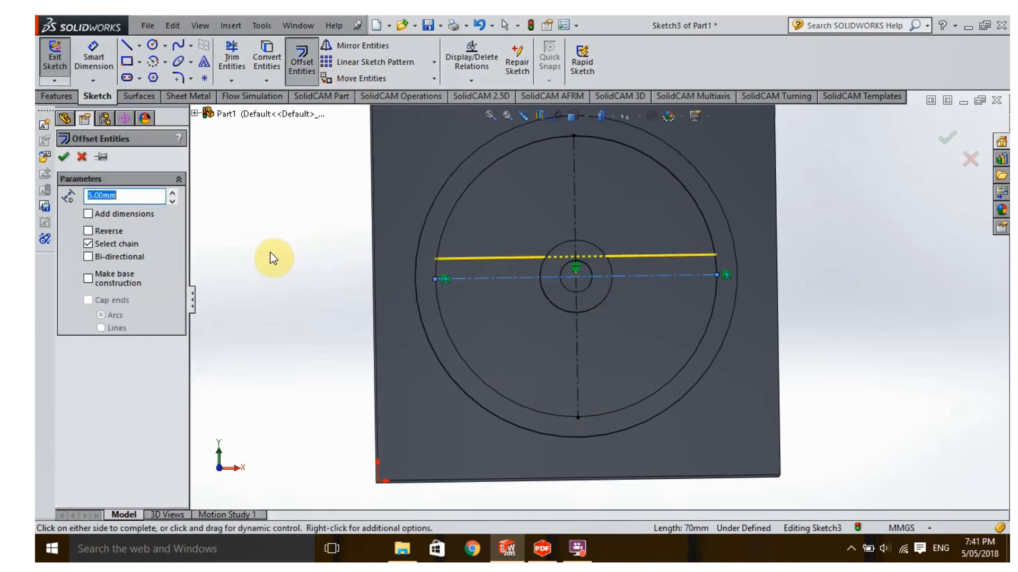
left_click(88, 257)
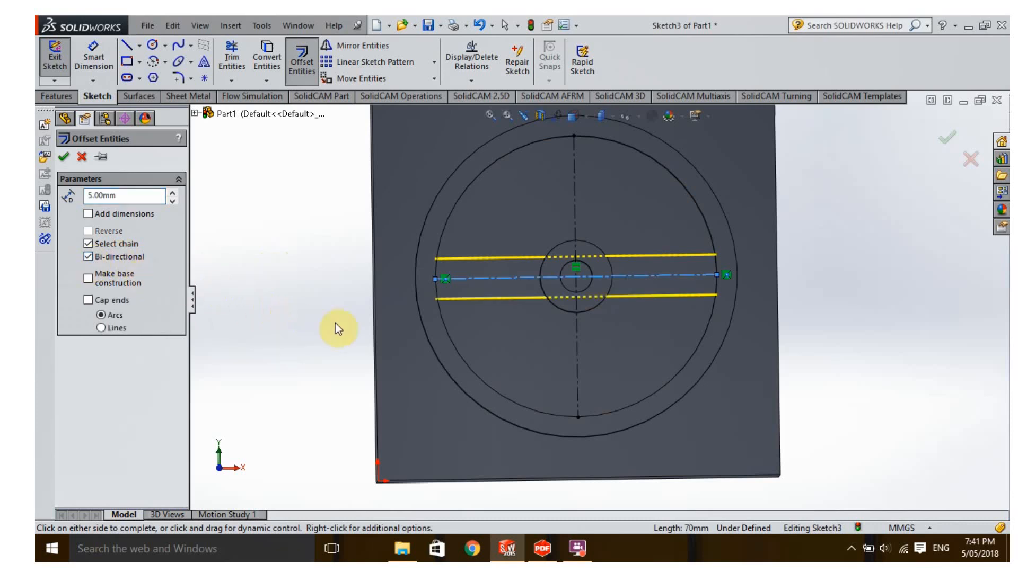
left_click(63, 158)
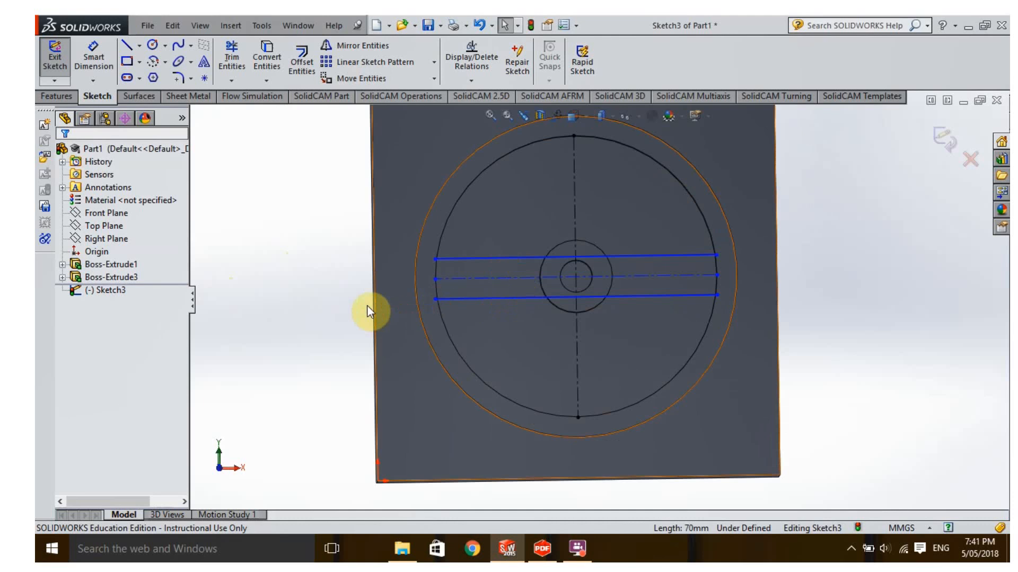
Step: Offset the vertical centreline 5 mm in both directions
left_click(575, 206)
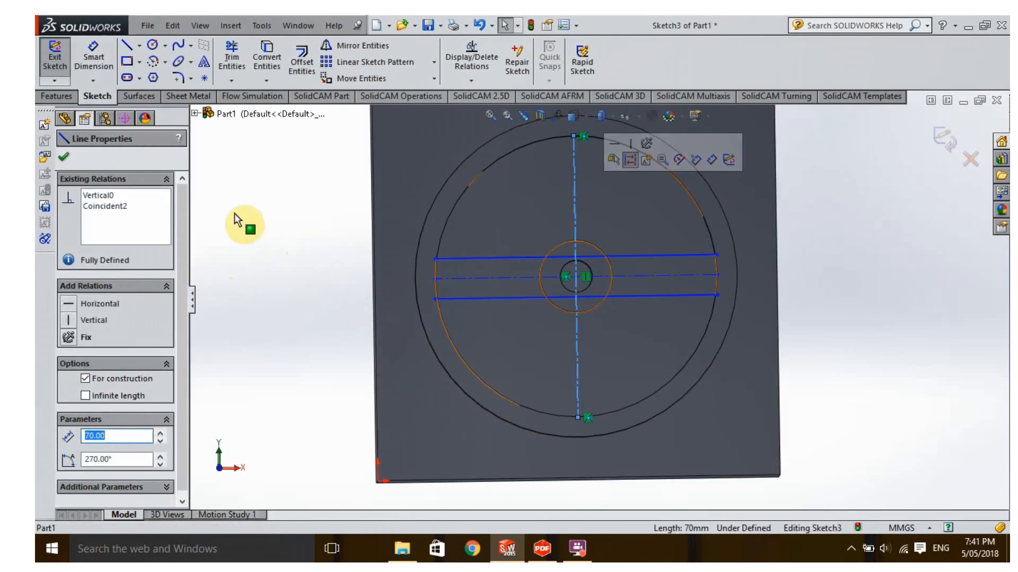
left_click(302, 61)
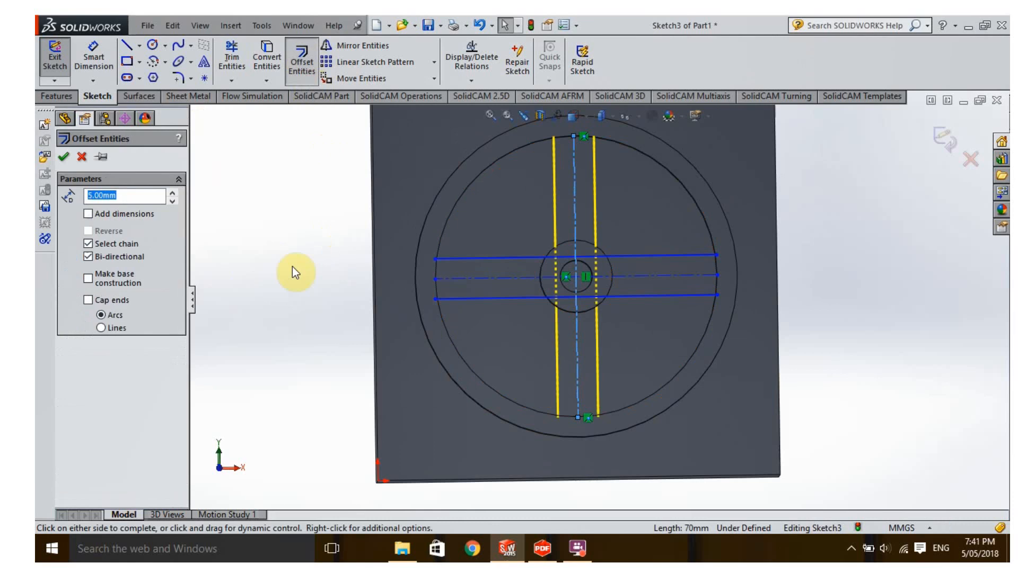
left_click(66, 158)
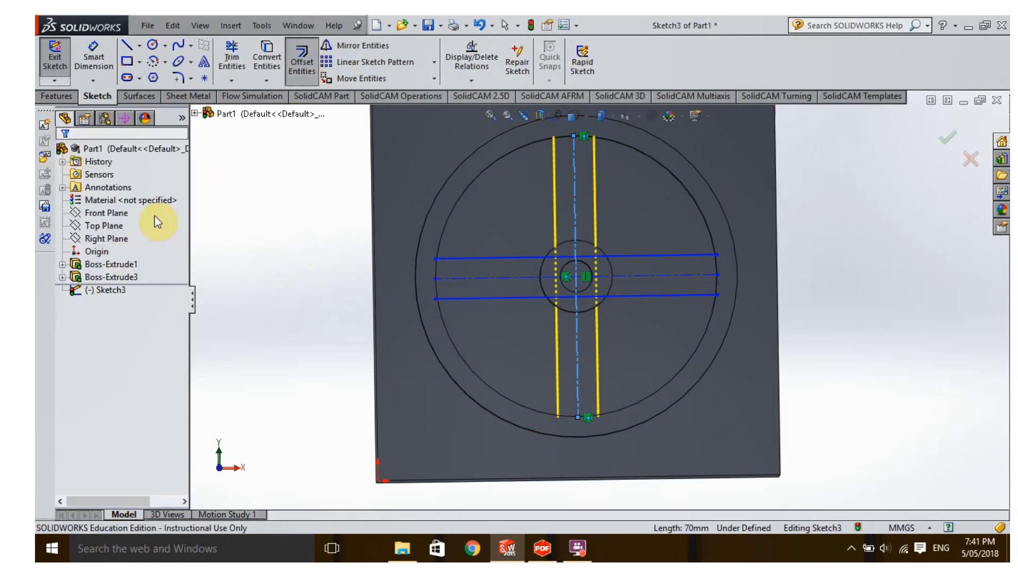
Step: Convert the large ring's inner circular edge into the spoke sketch
middle_click_drag(279, 288, 291, 266)
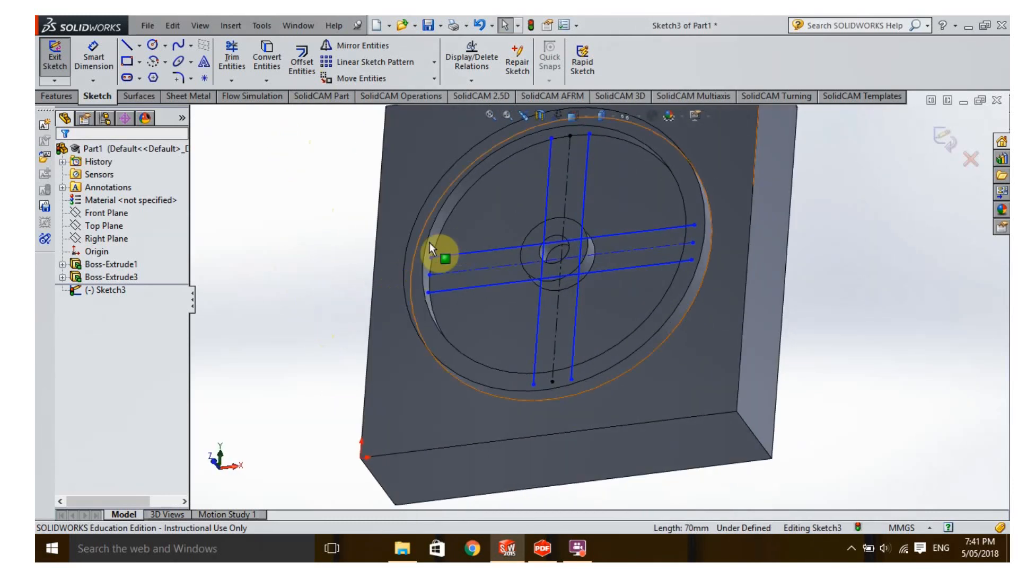
left_click_drag(429, 273, 428, 293)
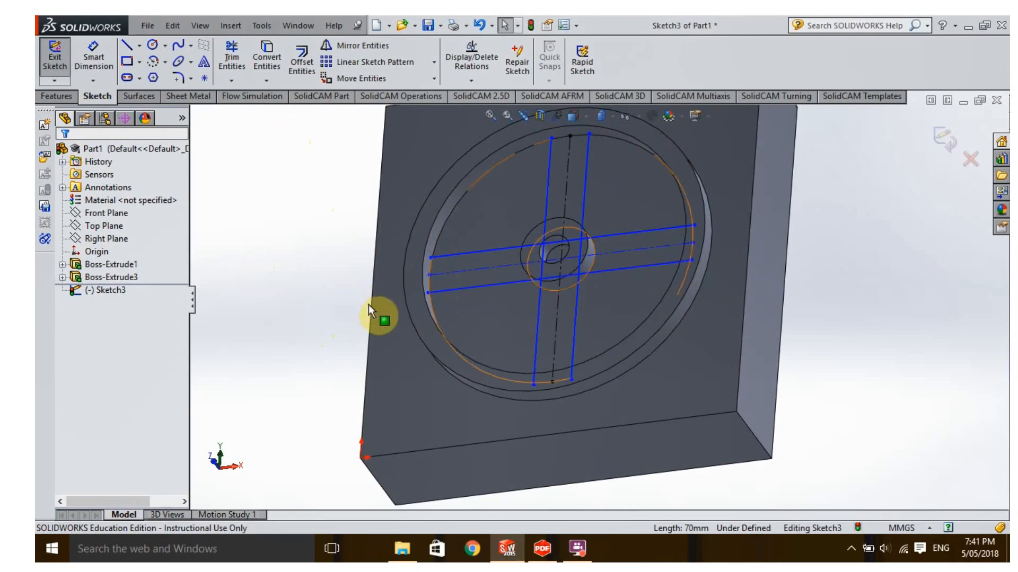
mouse_move(369, 307)
middle_mouse_down()
mouse_move(421, 291)
mouse_move(375, 268)
mouse_move(376, 295)
mouse_move(392, 291)
middle_mouse_up()
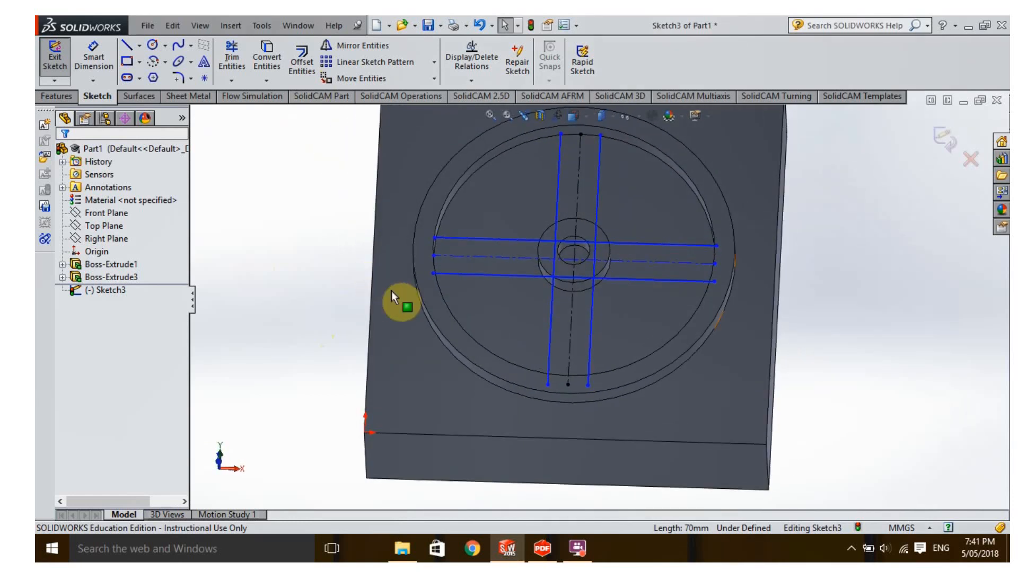
left_click(467, 198)
middle_click_drag(296, 324, 294, 268)
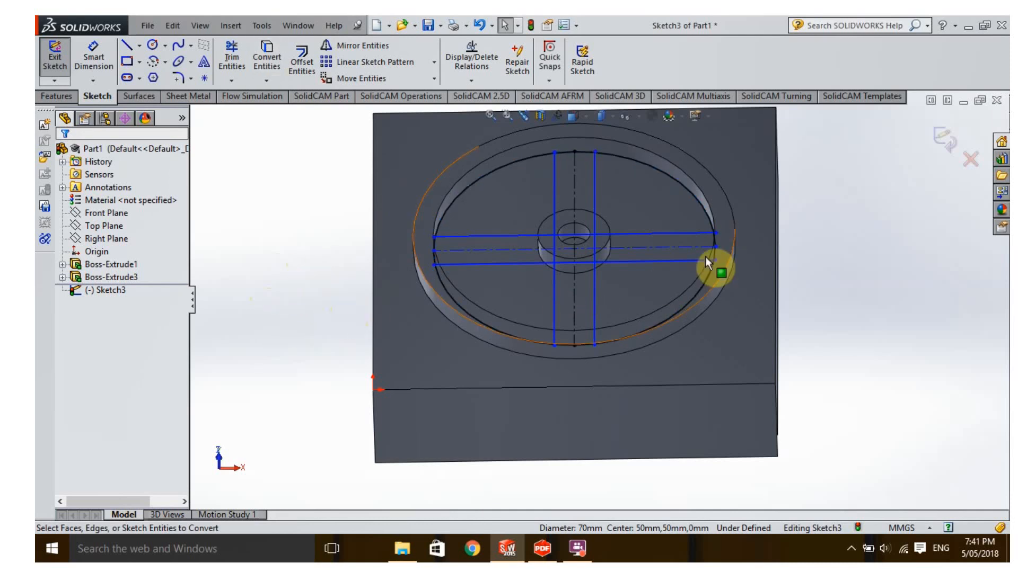
middle_click_drag(364, 318, 363, 409)
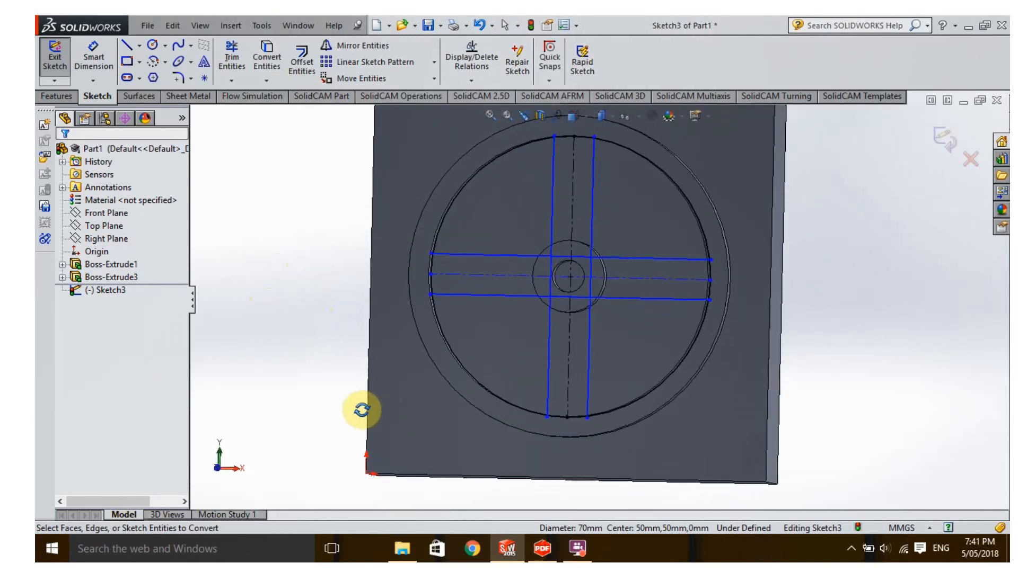
Step: Power-trim both centrelines and the offset line segments crossing inside the central hub to leave an open cross
left_click(234, 63)
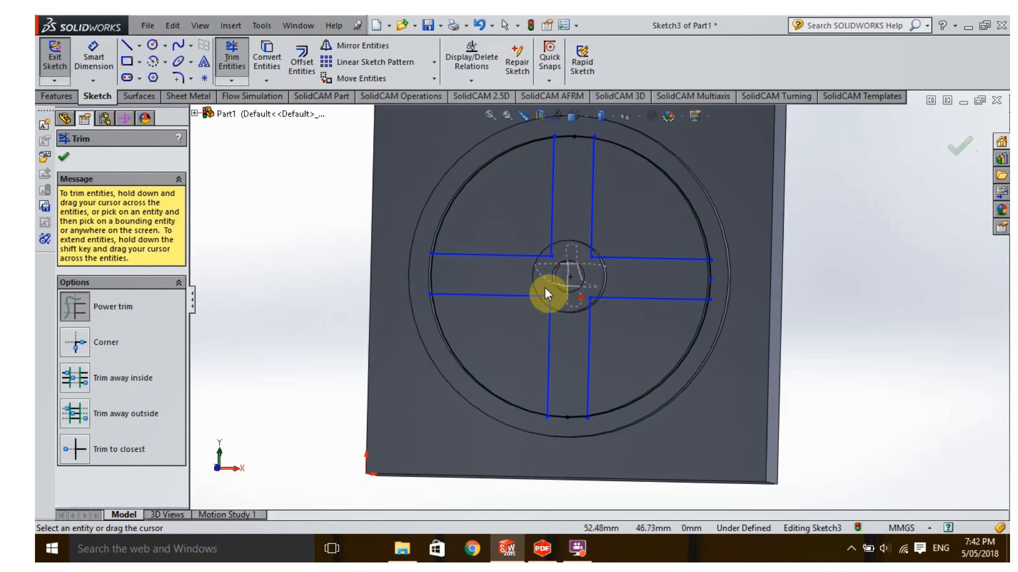
left_click(64, 158)
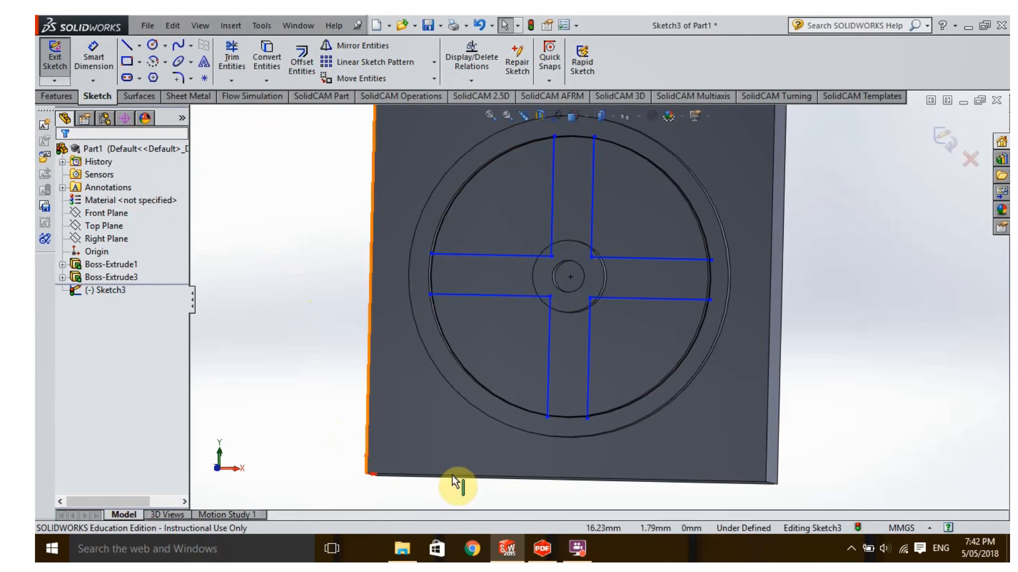
Step: Switch to the PDF handbook and examine the wheel drawing for the shape and corner radius of the pockets
left_click(541, 548)
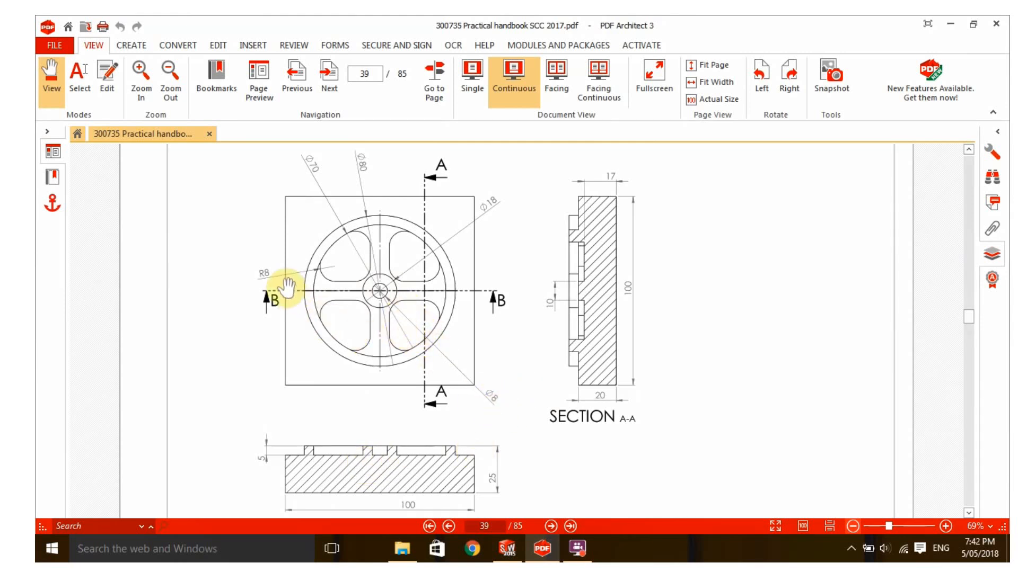
left_click(577, 549)
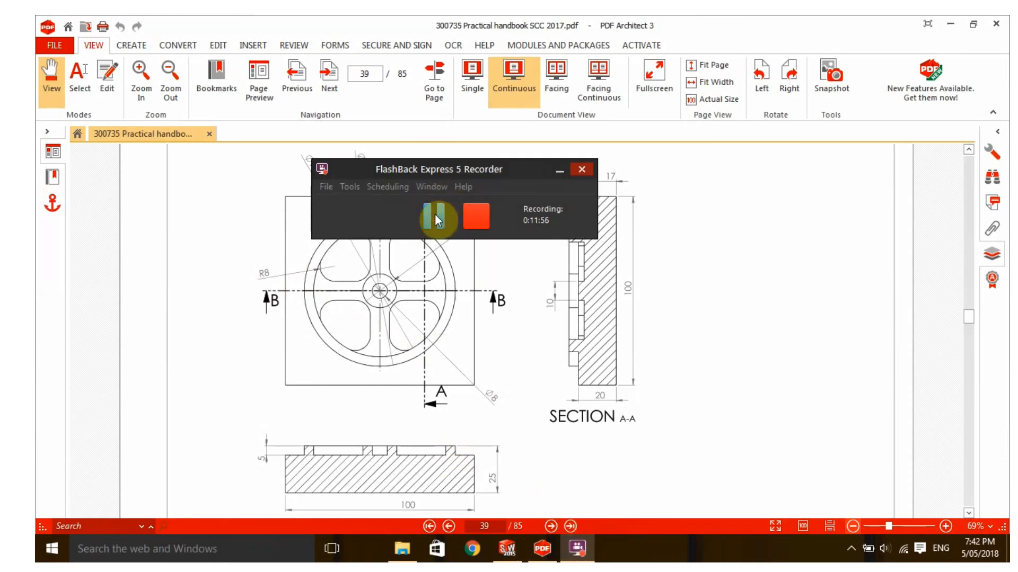
left_click(435, 214)
left_click(435, 214)
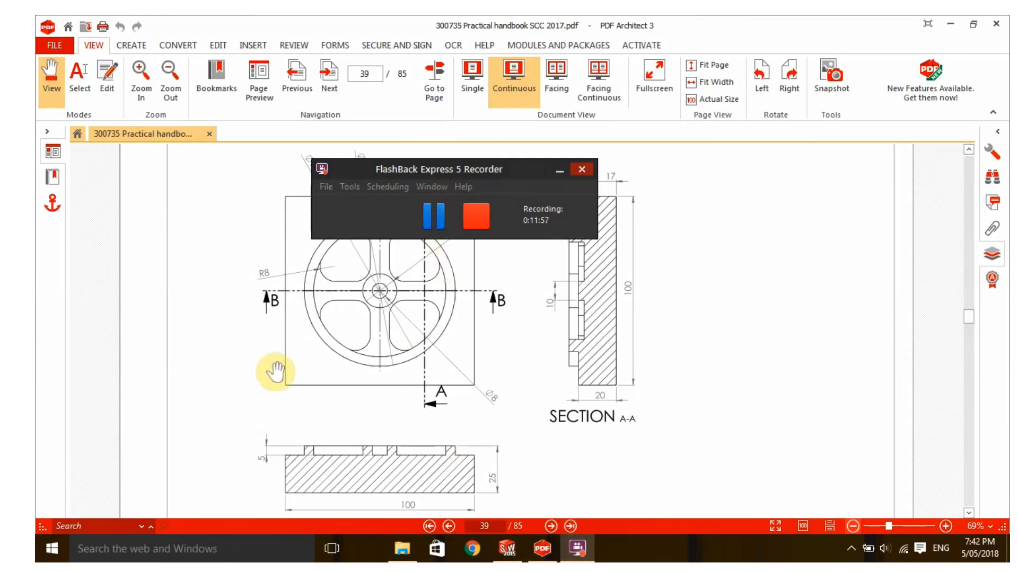
left_click(137, 329)
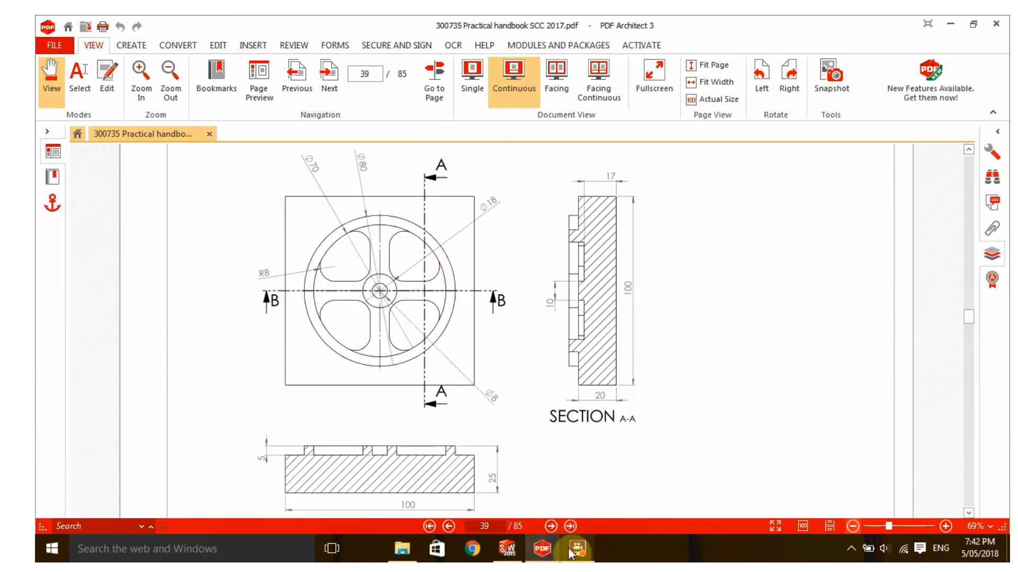
Step: Switch back to SolidWorks and sketch an 8 mm horizontal construction line from the upper-right pocket's inner corner along its lower edge
left_click(506, 549)
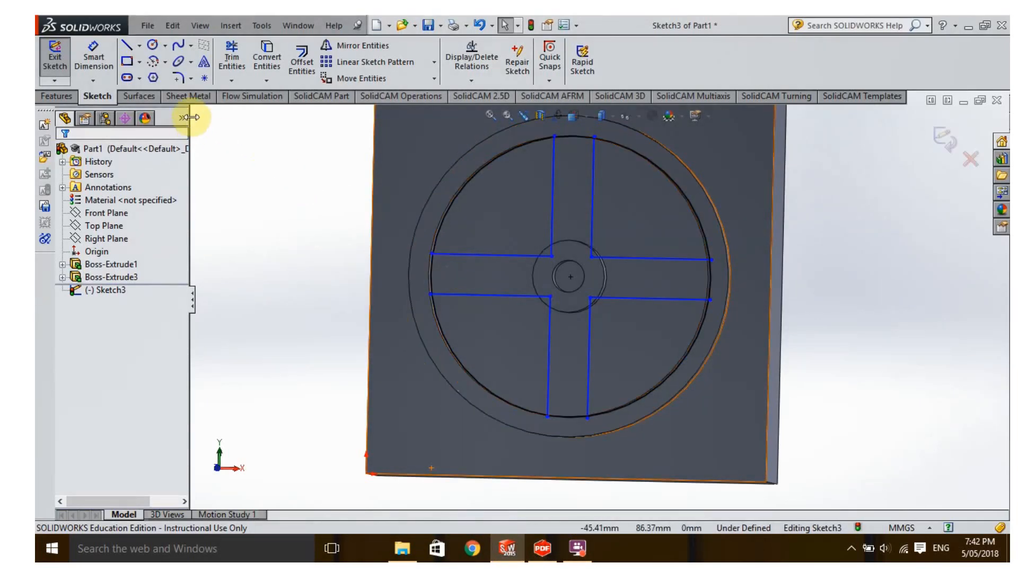
left_click(125, 50)
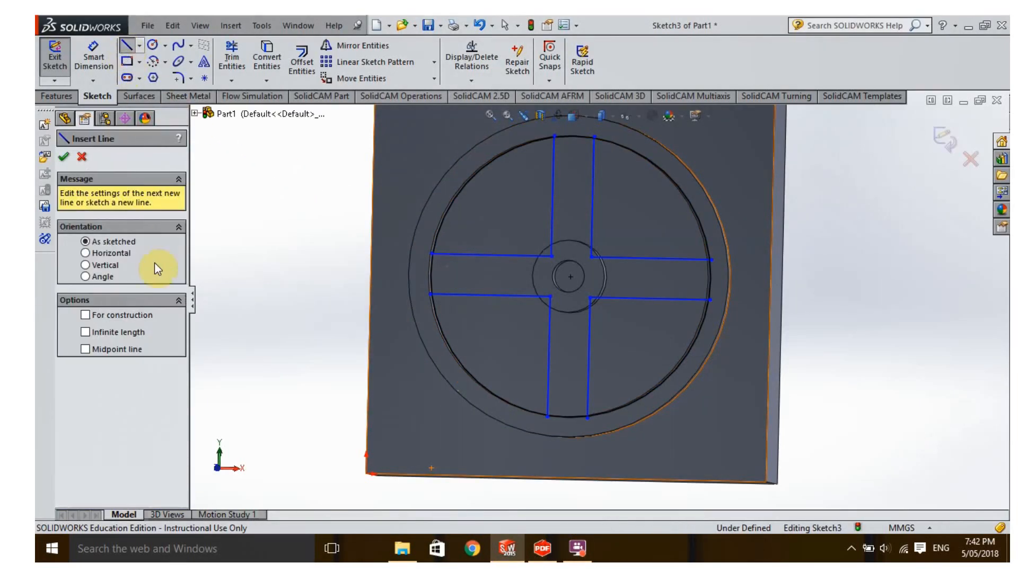
left_click(86, 254)
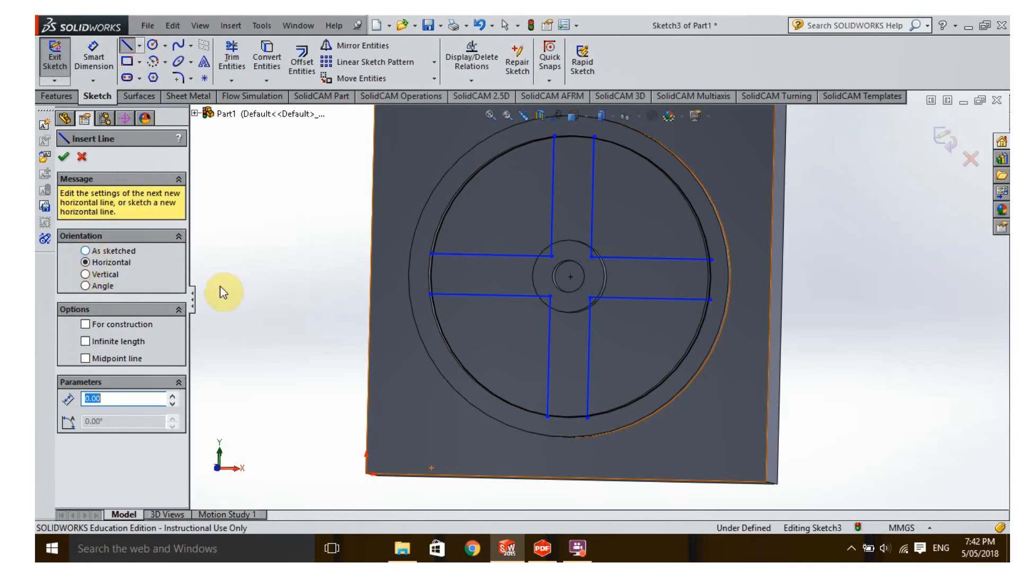
left_click(85, 326)
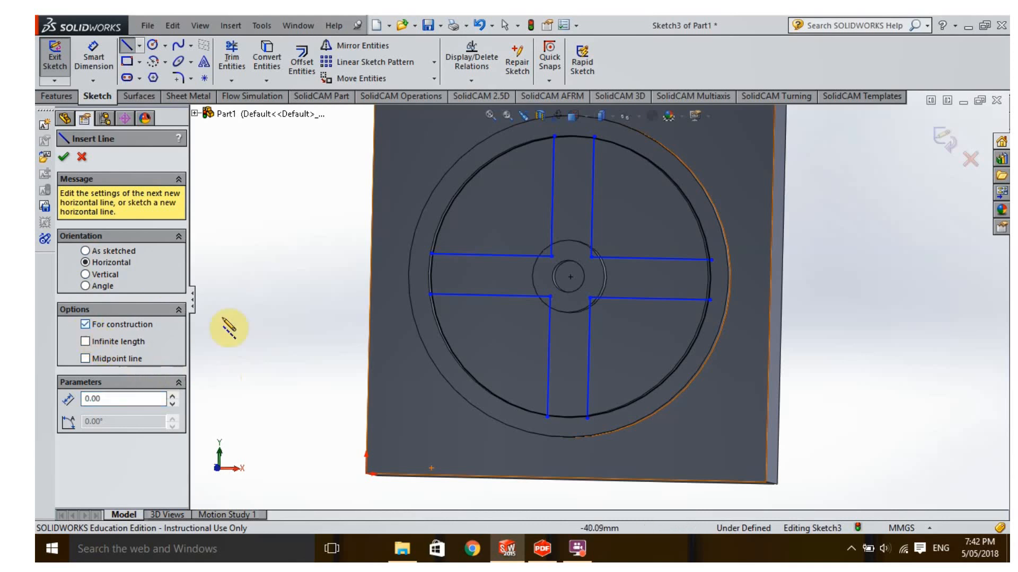
double_click(99, 398)
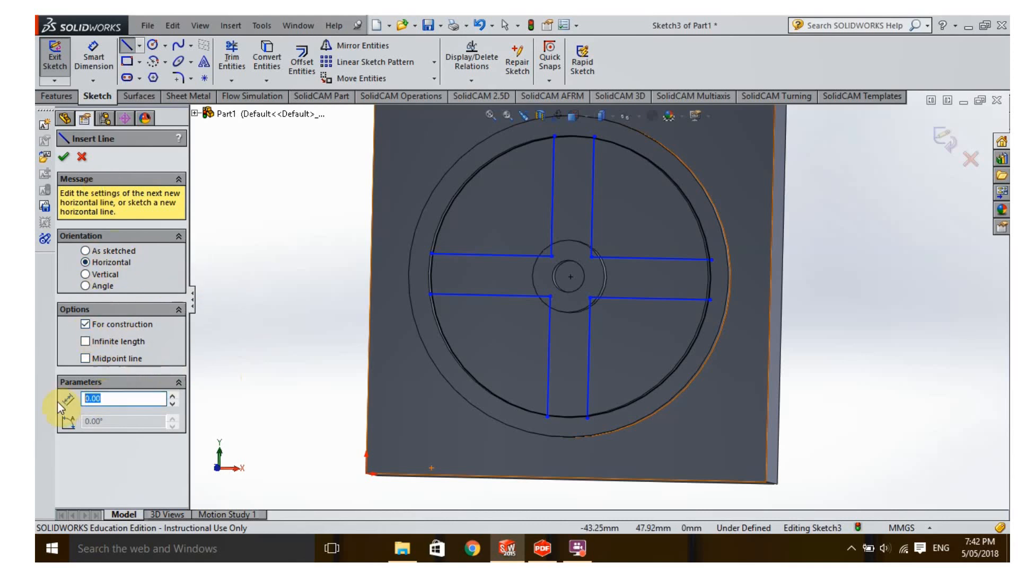
type("8")
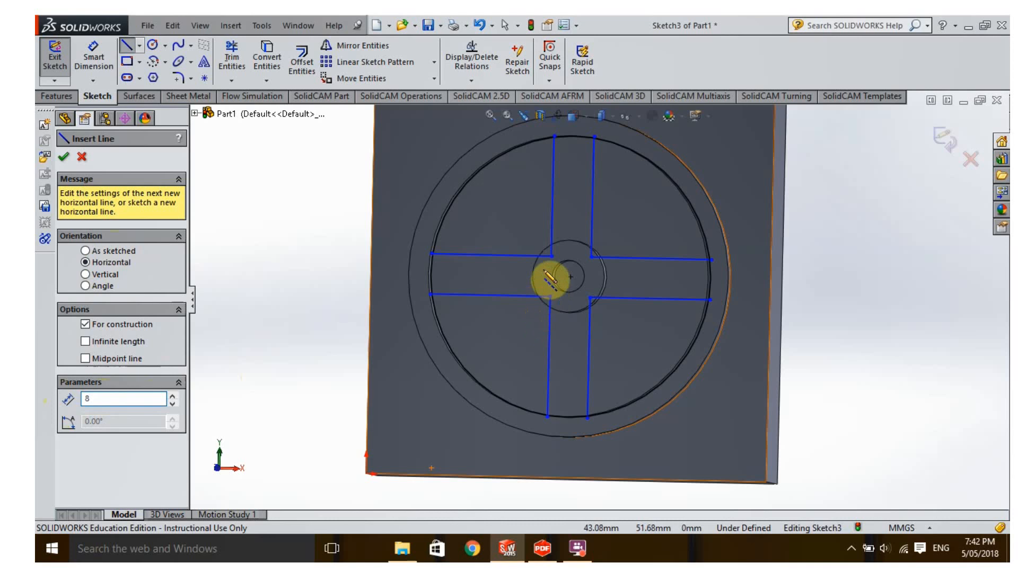
left_click(607, 268)
left_click_drag(635, 264, 637, 266)
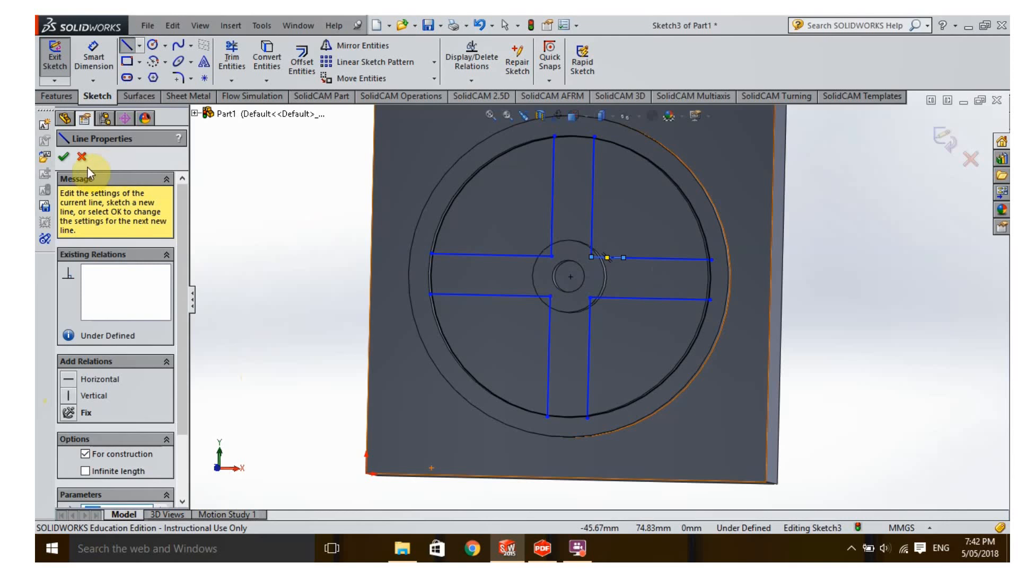
left_click(65, 158)
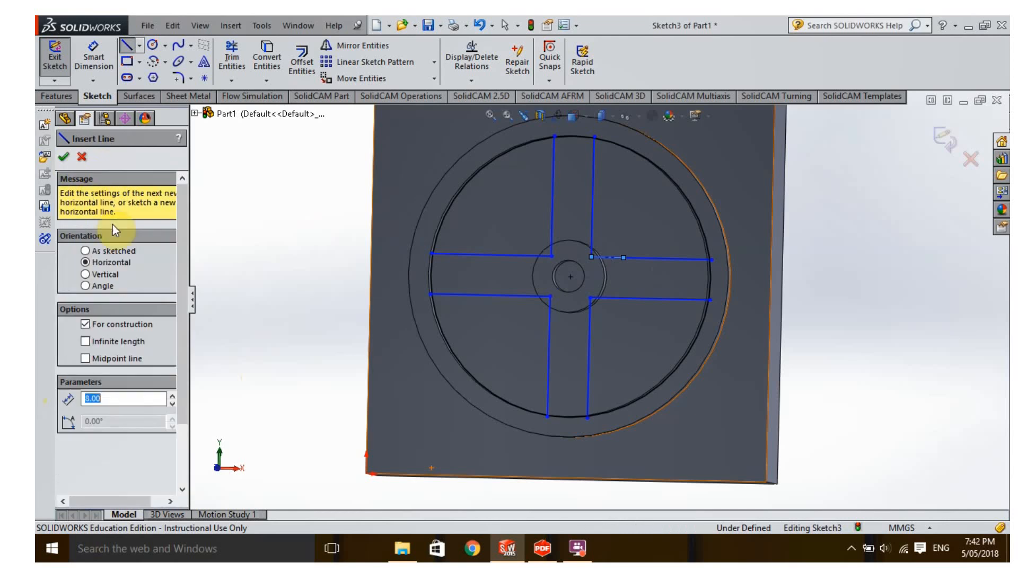
Step: Add an 8 mm vertical construction line upward from the outer end of the horizontal construction line
left_click(86, 275)
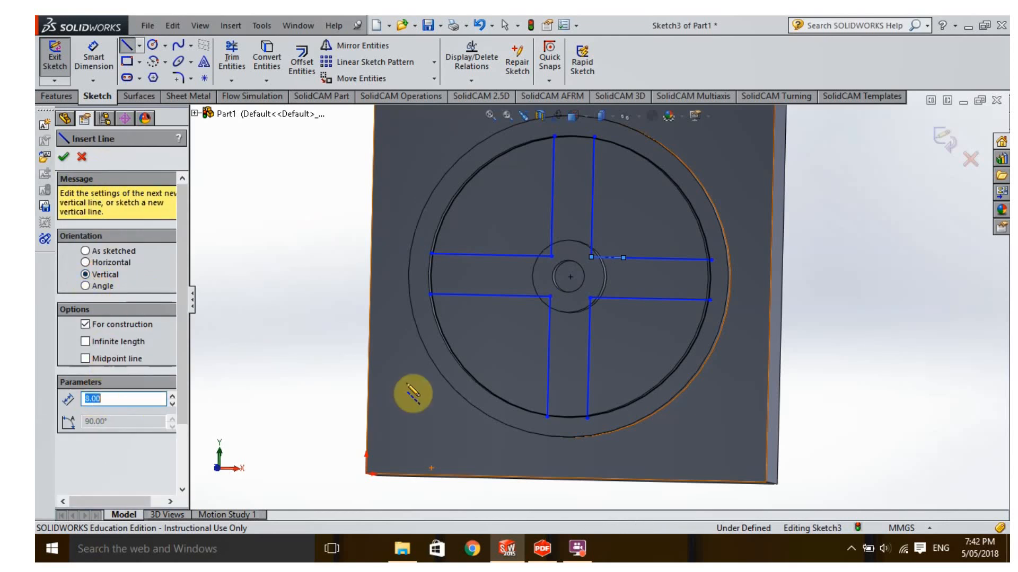
left_click(624, 258)
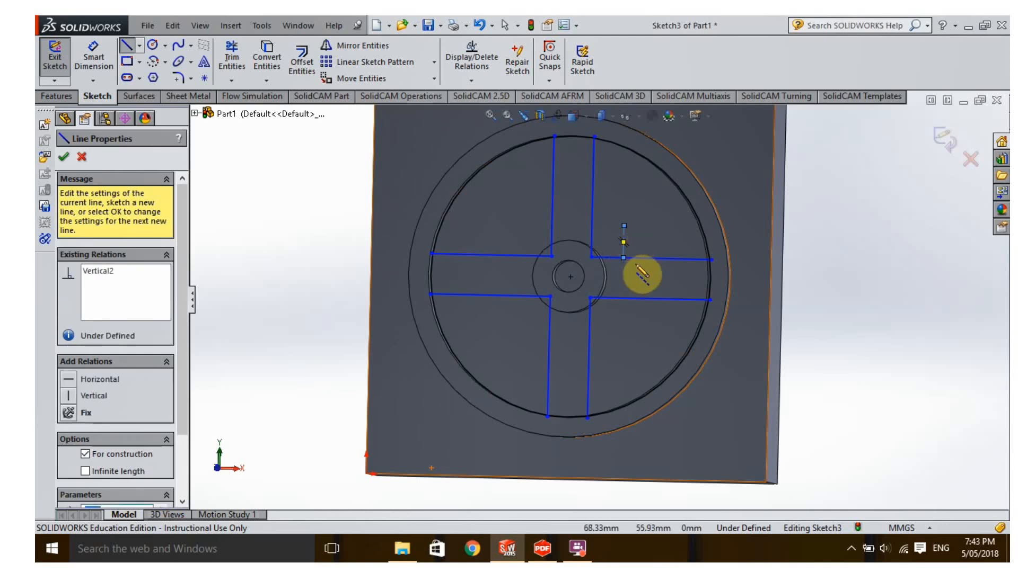
left_click(63, 158)
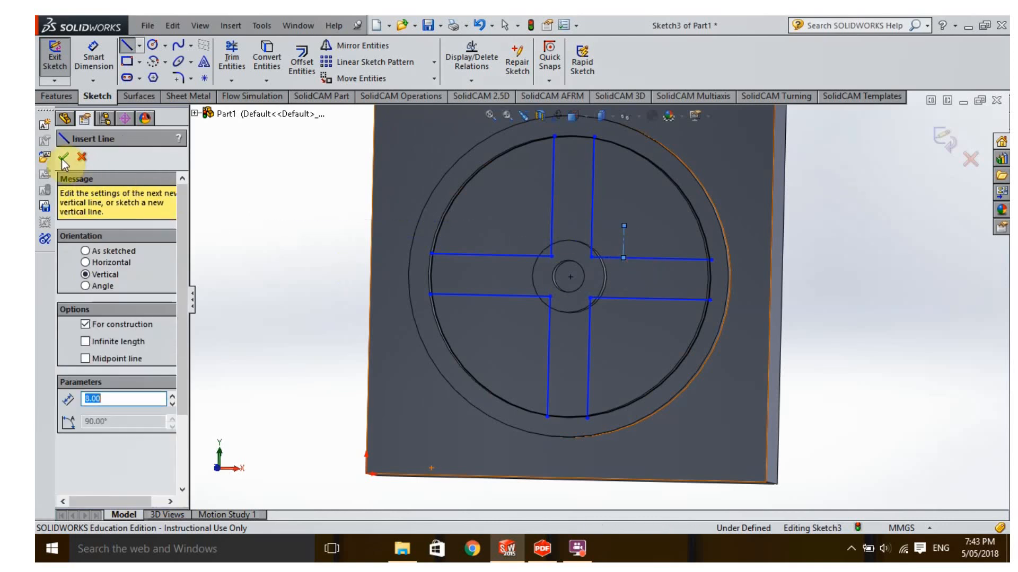
left_click(63, 159)
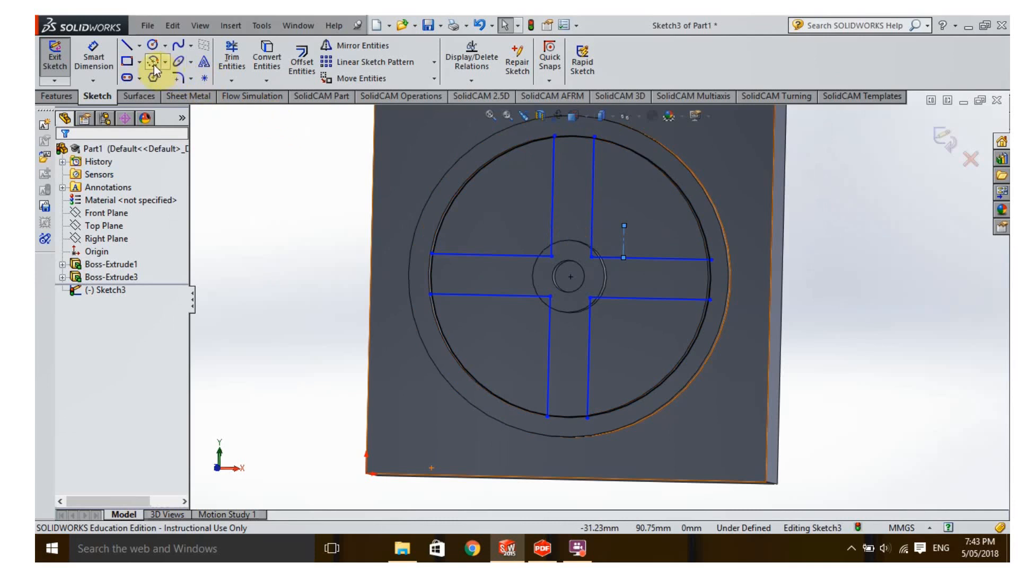
Step: Draw an 8 mm radius centerpoint arc about the construction line's upper end, joining the two spoke edges of the upper-right pocket
left_click(167, 63)
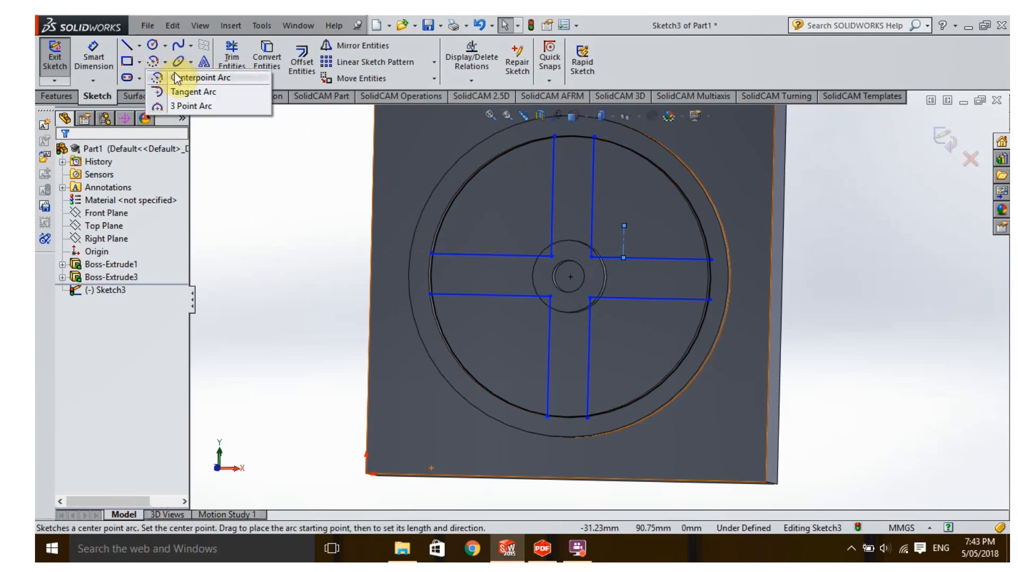
left_click(180, 78)
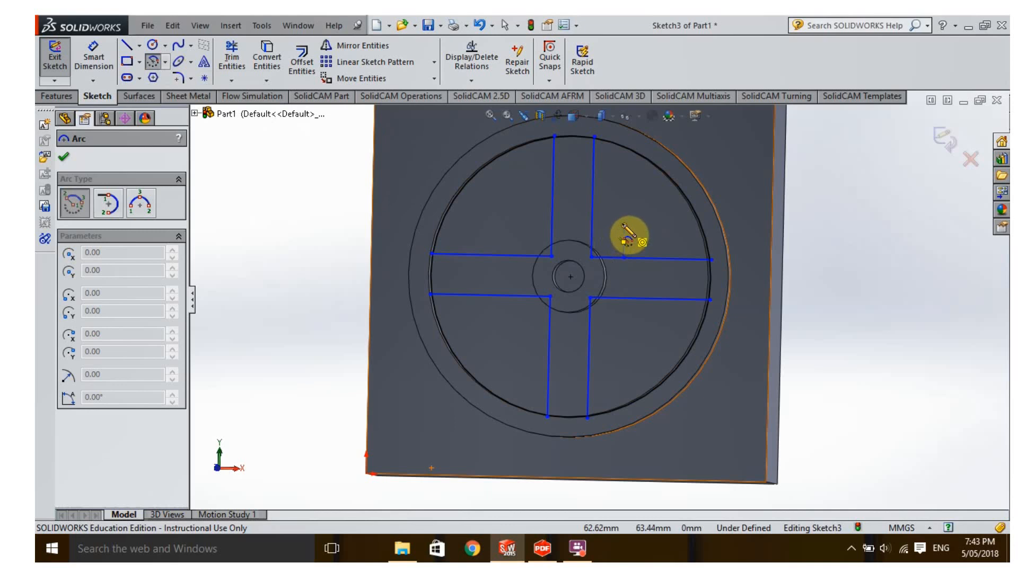
left_click(624, 227)
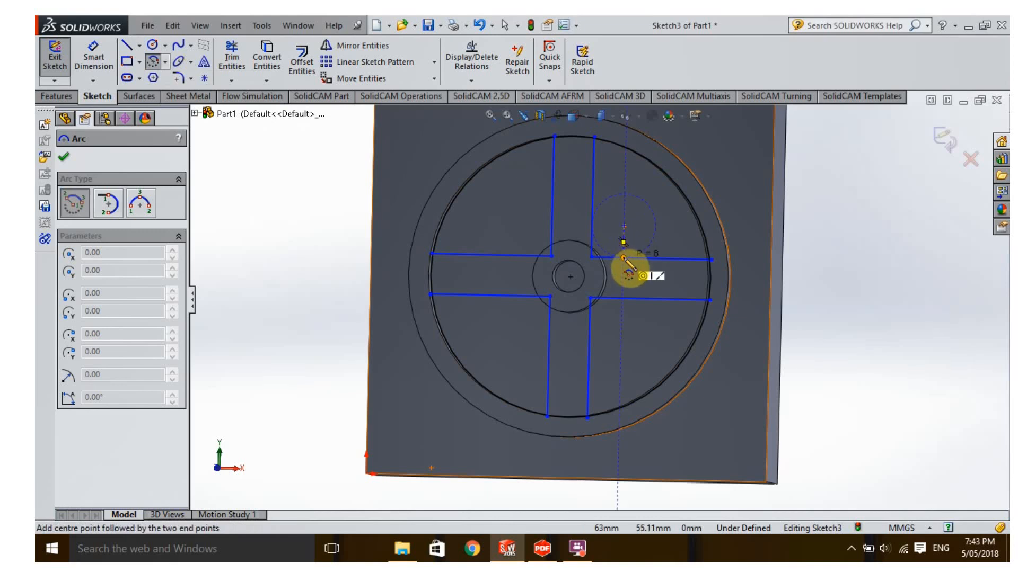
left_click(624, 258)
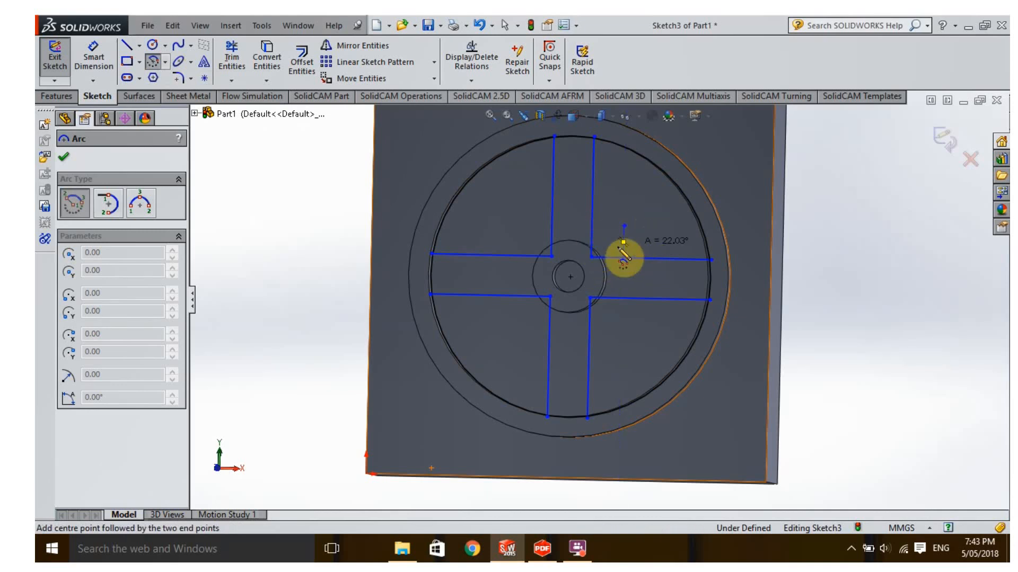
left_click(592, 225)
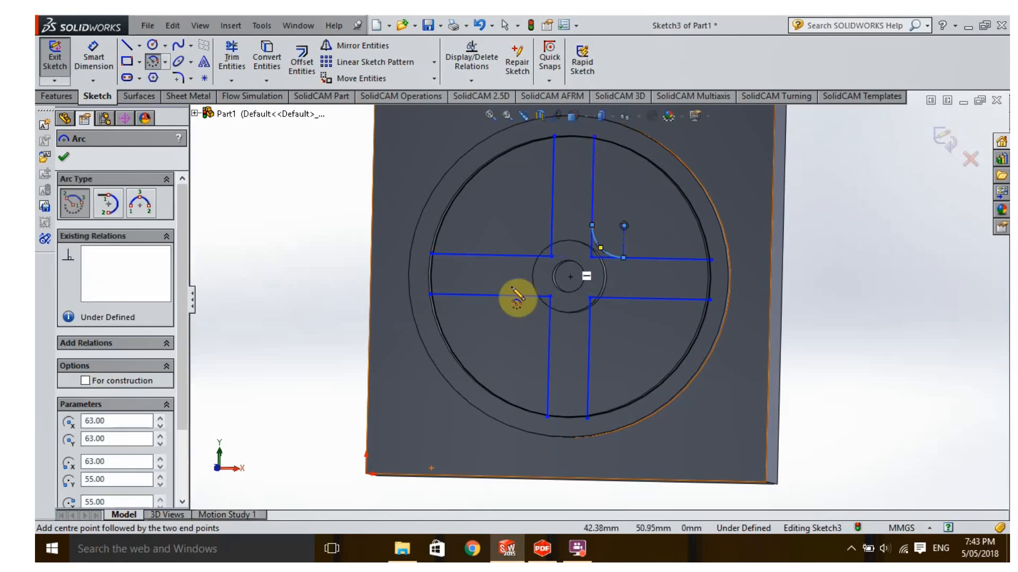
left_click(65, 155)
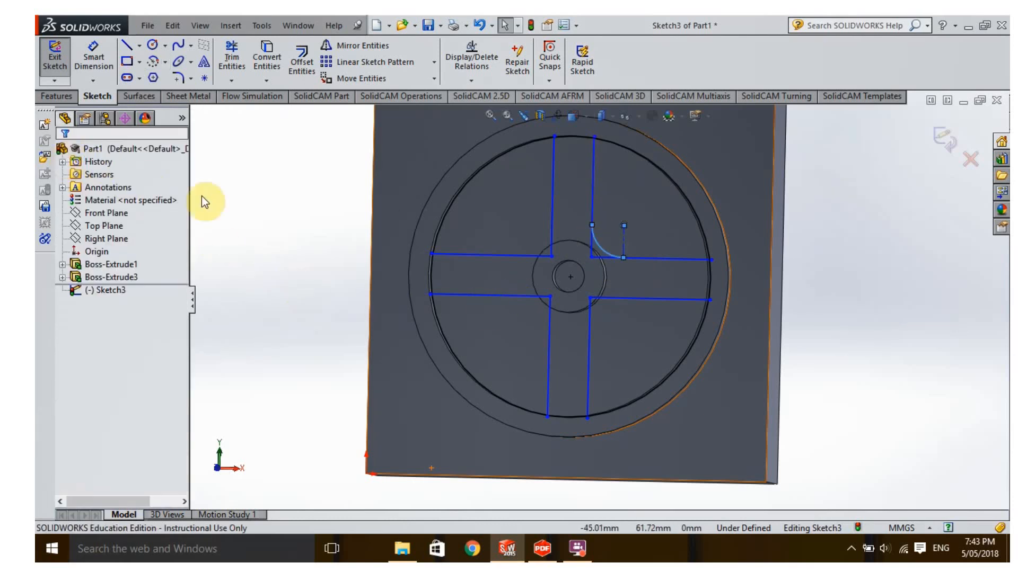
Step: Delete the vertical construction line at the corner arc
left_click(624, 238)
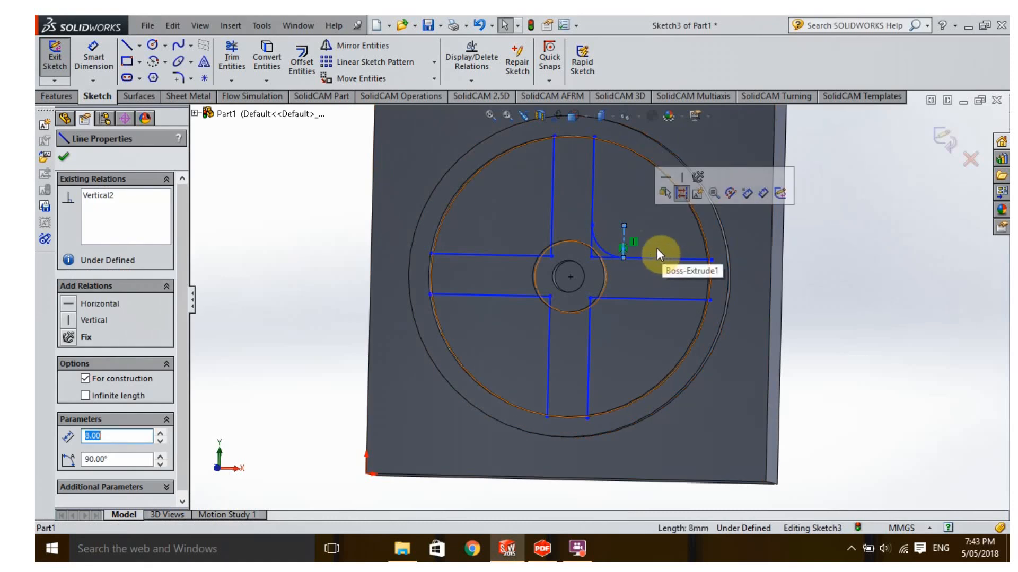
key("Delete")
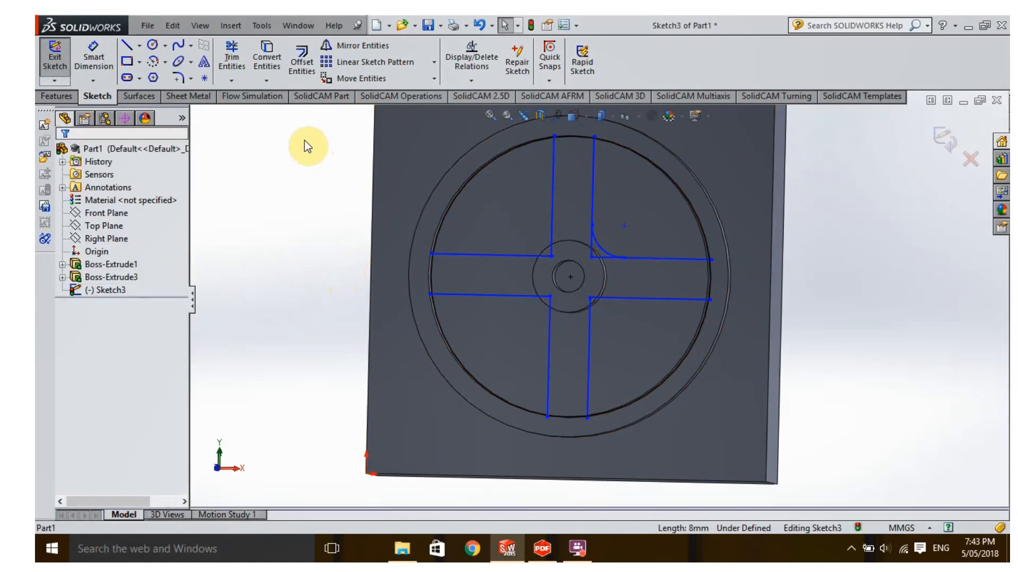
left_click(232, 63)
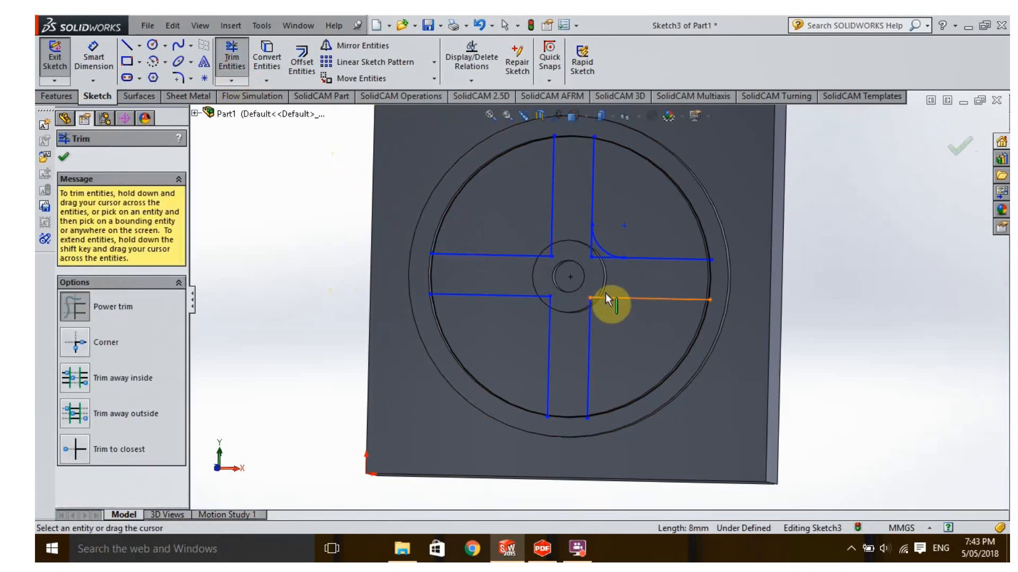
left_click(238, 63)
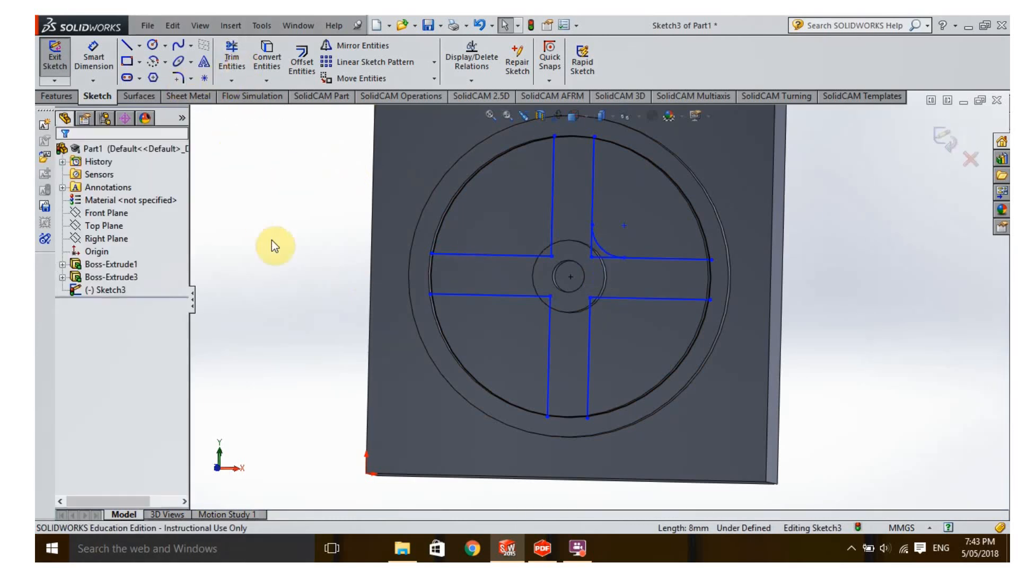
Step: Circular-pattern the 8 mm corner arc around the hub centre with 4 equally spaced instances over 360 degrees
left_click(599, 246)
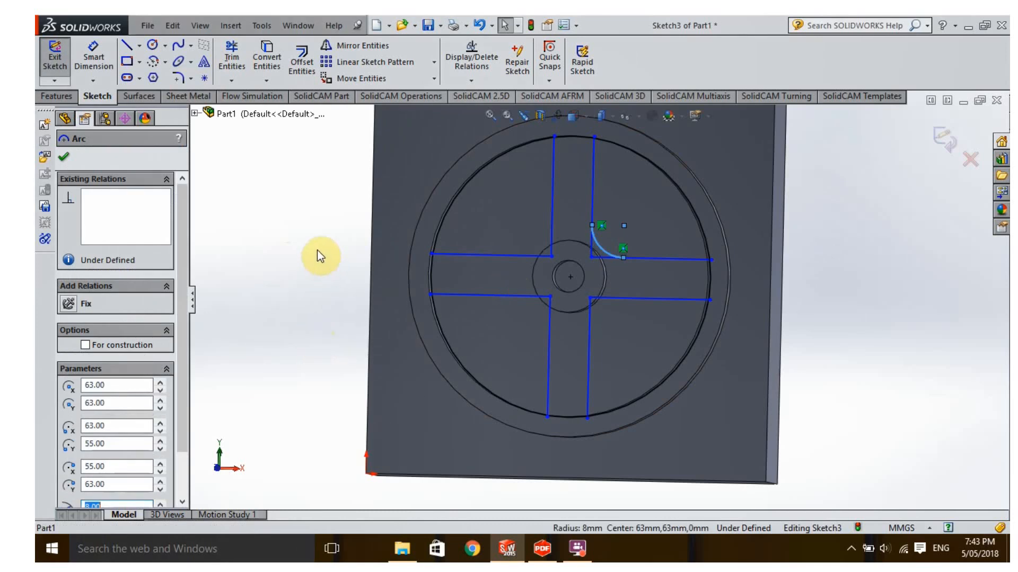
left_click(432, 63)
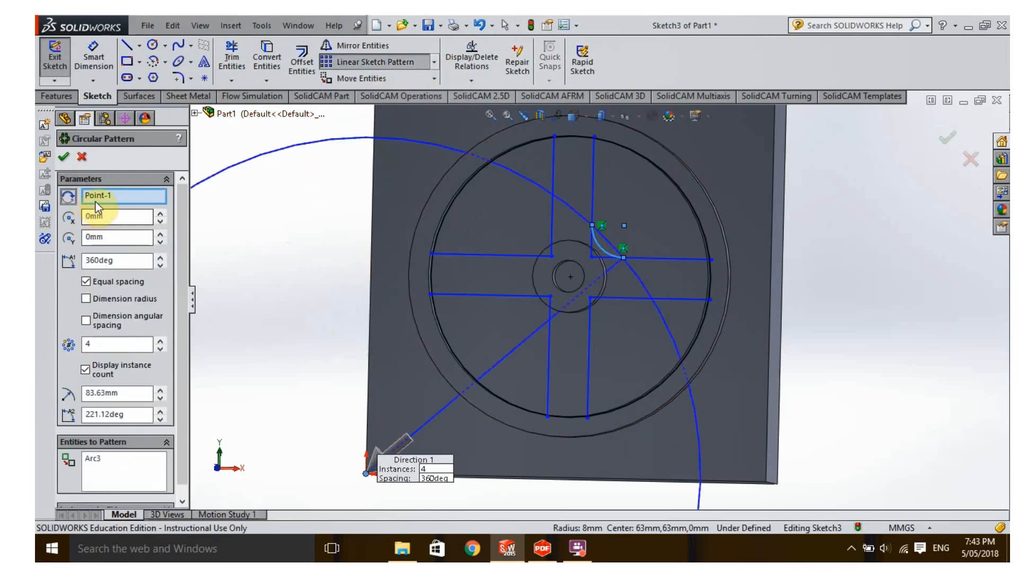
left_click(119, 194)
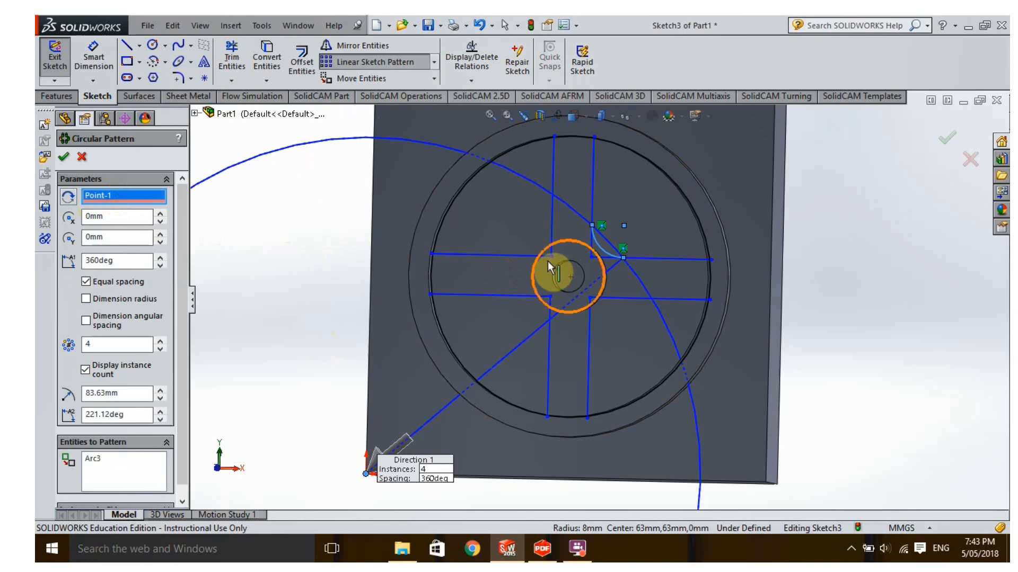
left_click(568, 276)
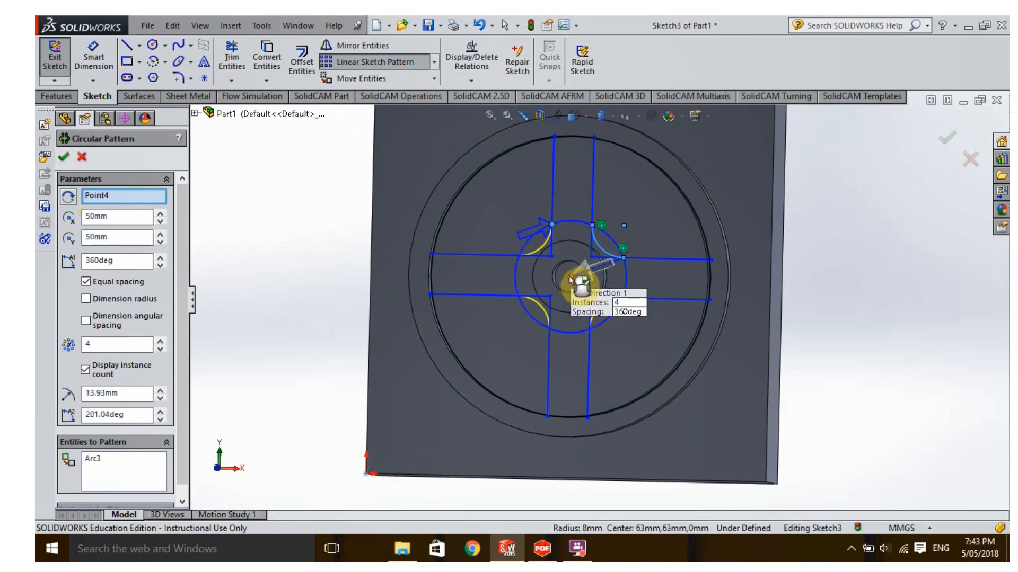
left_click(64, 158)
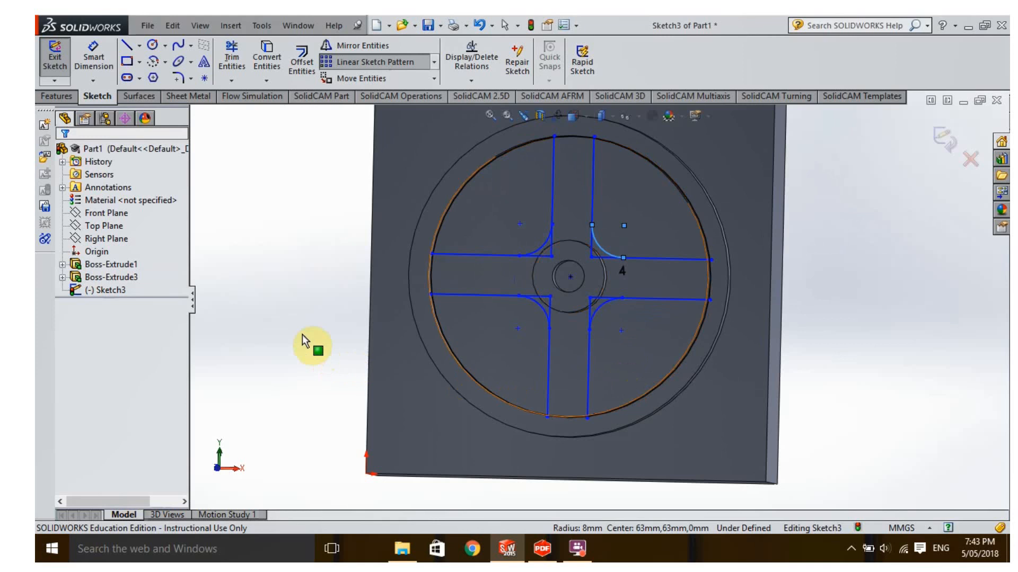
Step: Power-trim the sharp line corners beyond the four arcs to leave rounded inner pocket corners
left_click(233, 58)
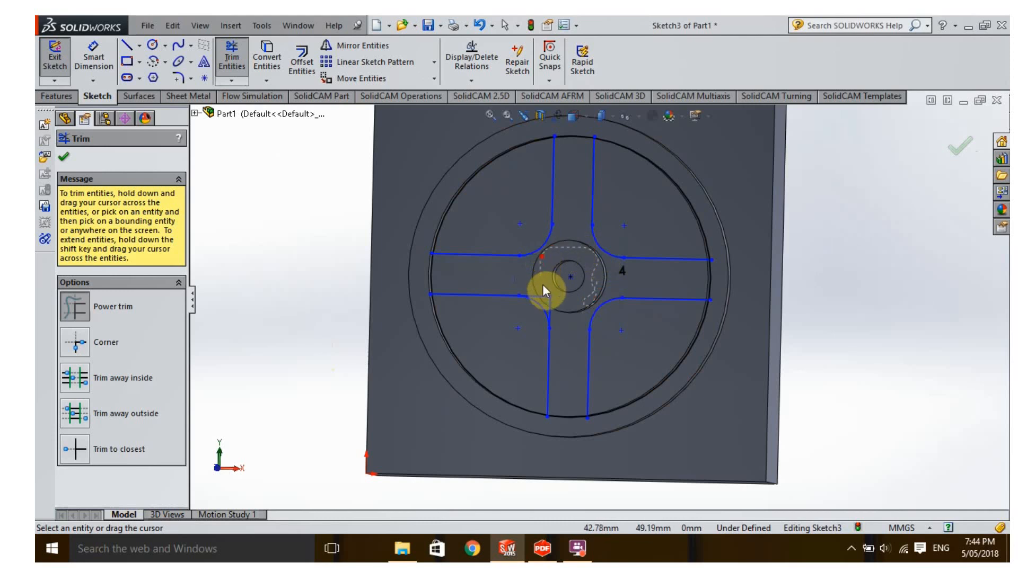
left_click_drag(555, 307, 555, 308)
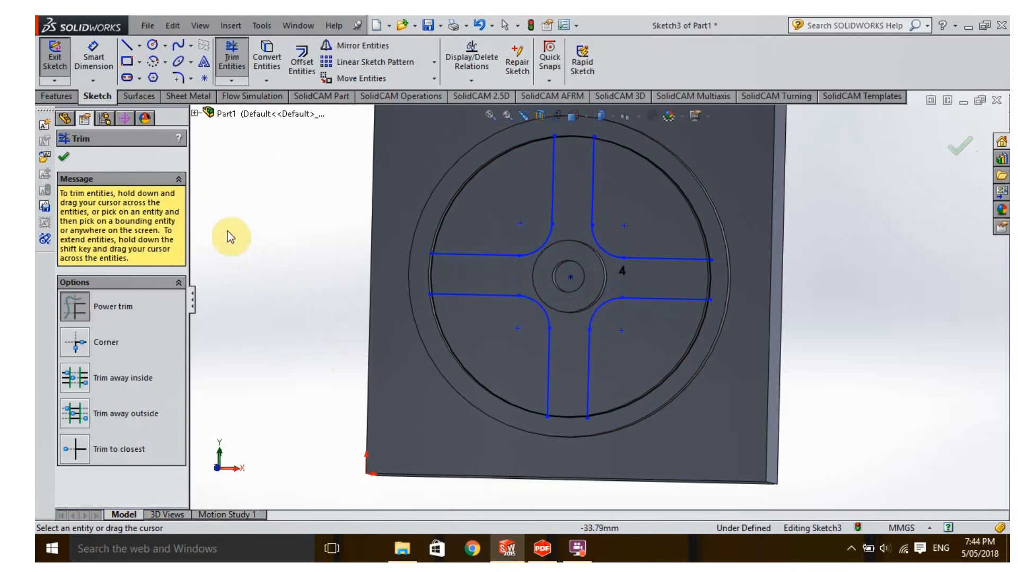
left_click(63, 158)
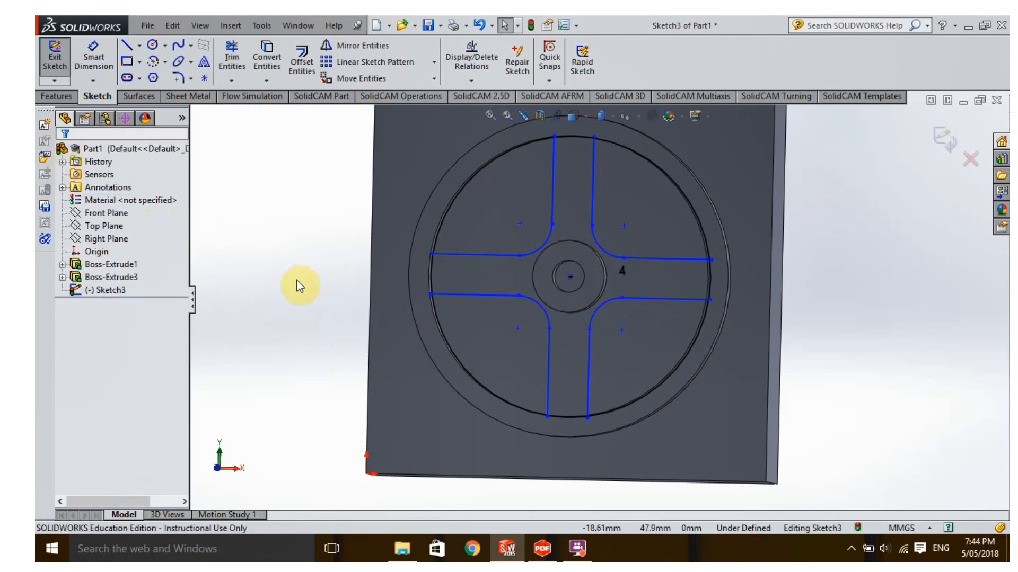
Step: Start an extruded cut from the spoke sketch and choose the four pocket regions between the spokes as contours
mouse_move(294, 282)
middle_mouse_down()
mouse_move(264, 289)
mouse_move(288, 265)
mouse_move(305, 279)
mouse_move(348, 231)
mouse_move(295, 246)
mouse_move(318, 220)
mouse_move(318, 252)
middle_mouse_up()
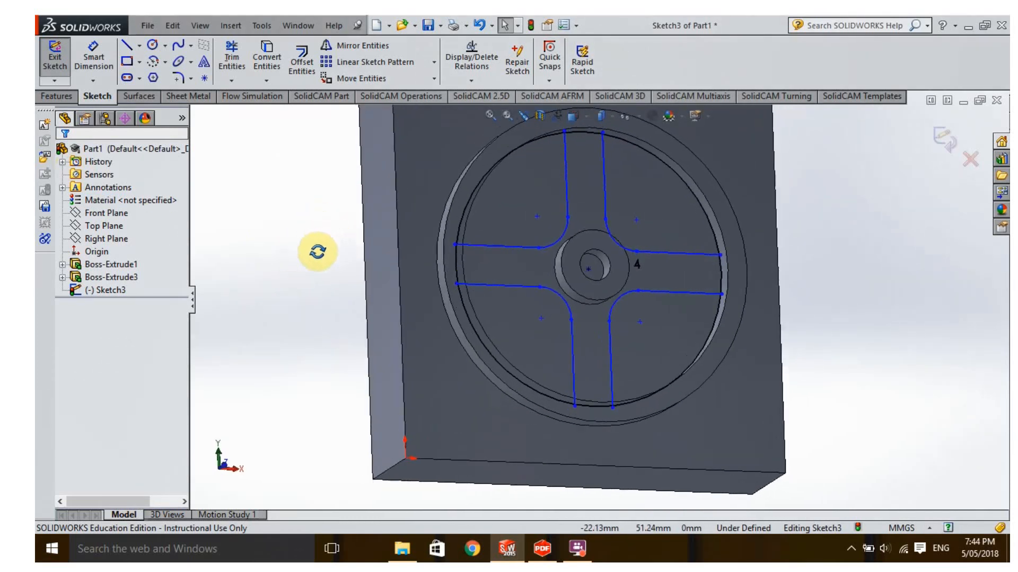
left_click(558, 135)
middle_click_drag(343, 310, 334, 336)
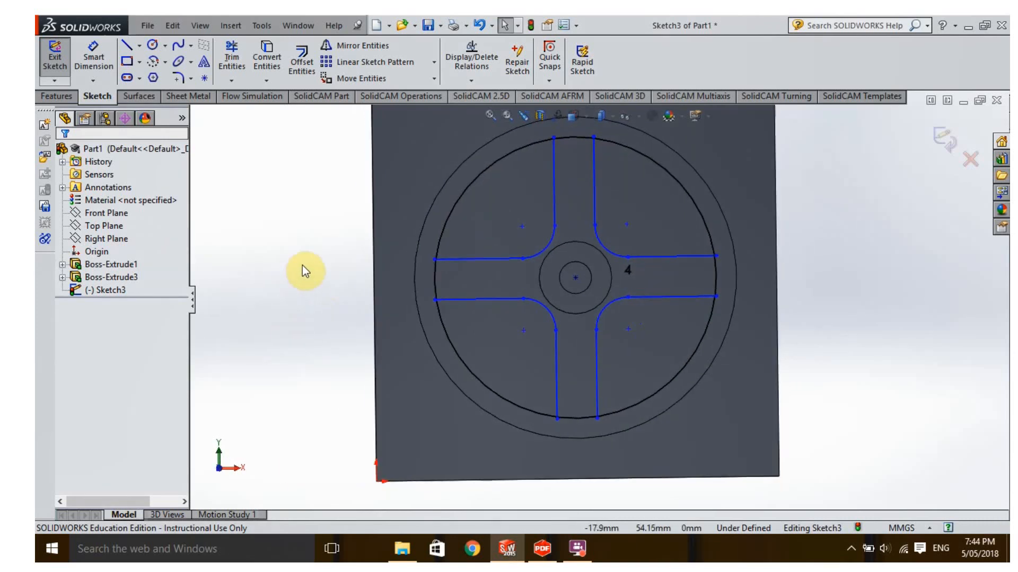
left_click(56, 97)
left_click(250, 64)
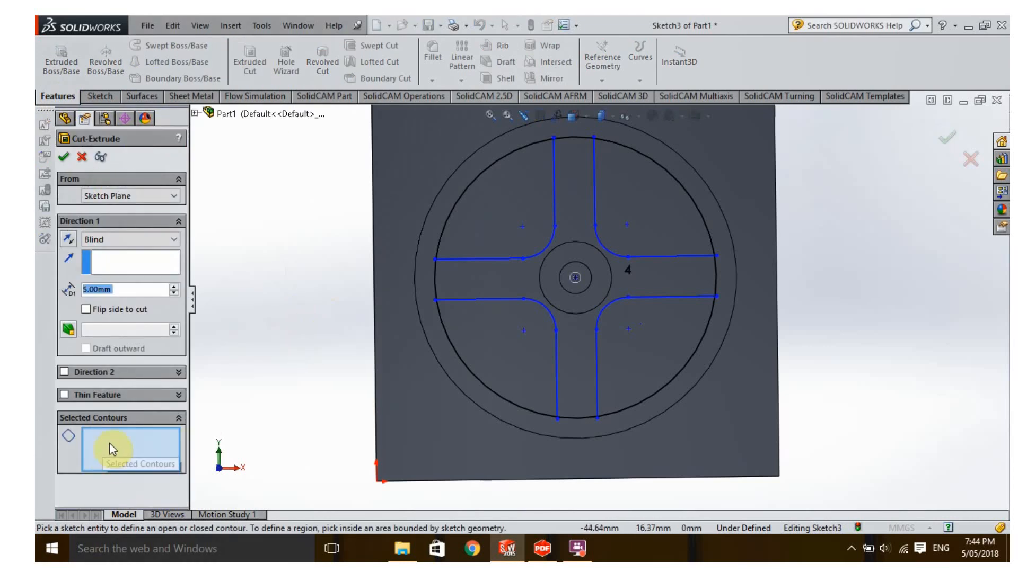
left_click(174, 419)
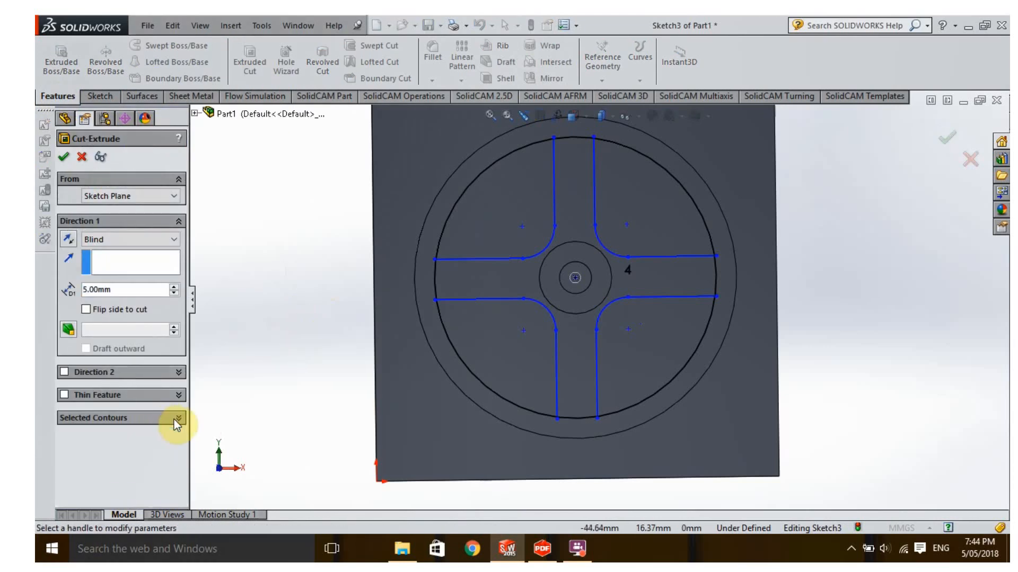
left_click(174, 419)
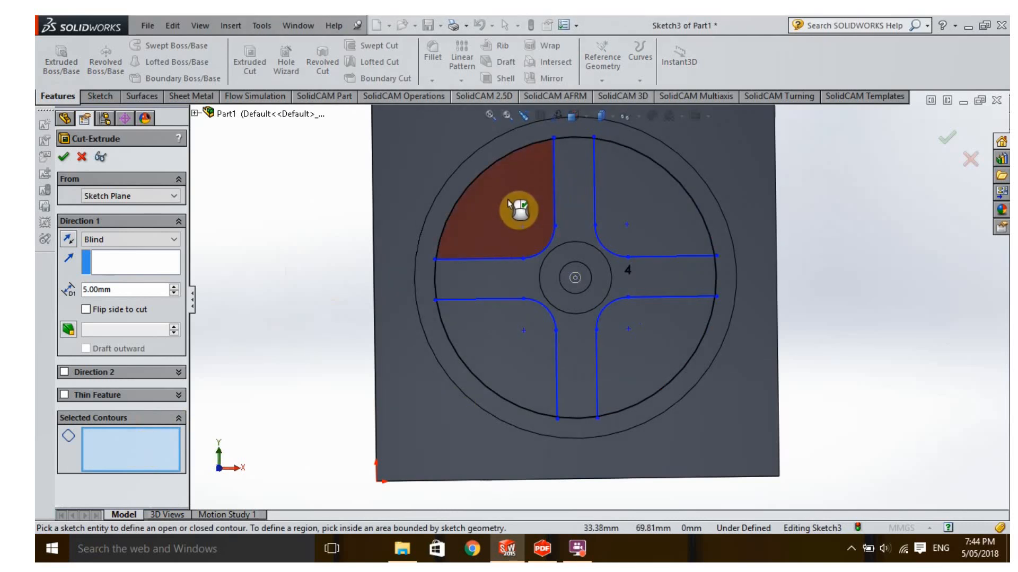
left_click(508, 204)
left_click(508, 354)
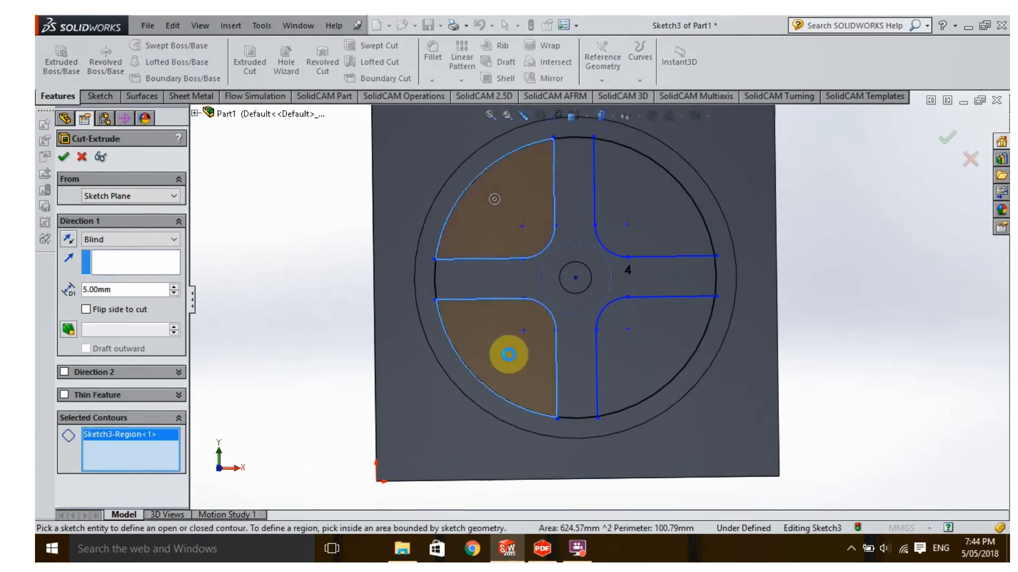
left_click(630, 236)
left_click(647, 340)
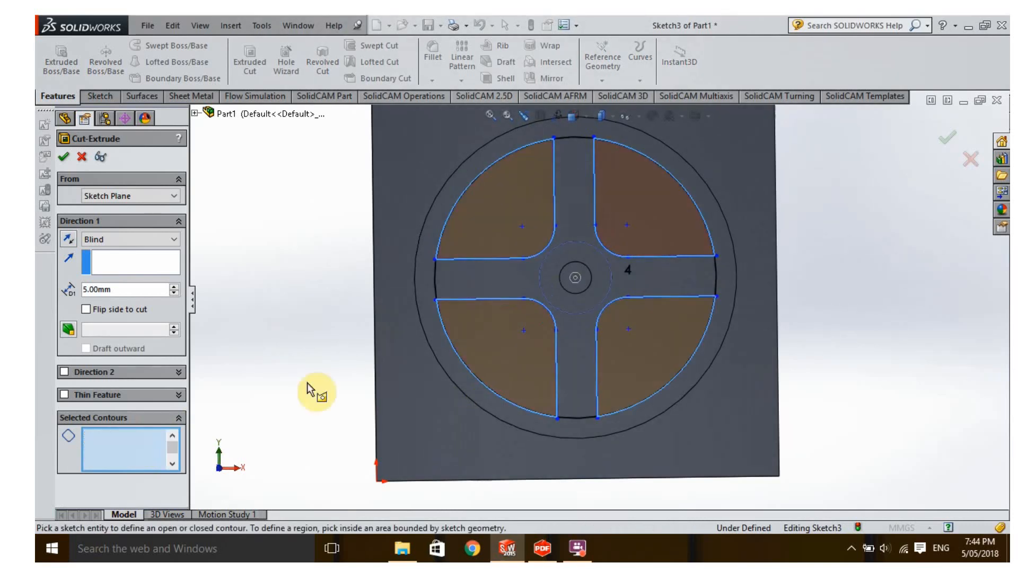
Step: Set the blind cut depth to 3 mm and complete the four pockets
left_click_drag(125, 289, 61, 288)
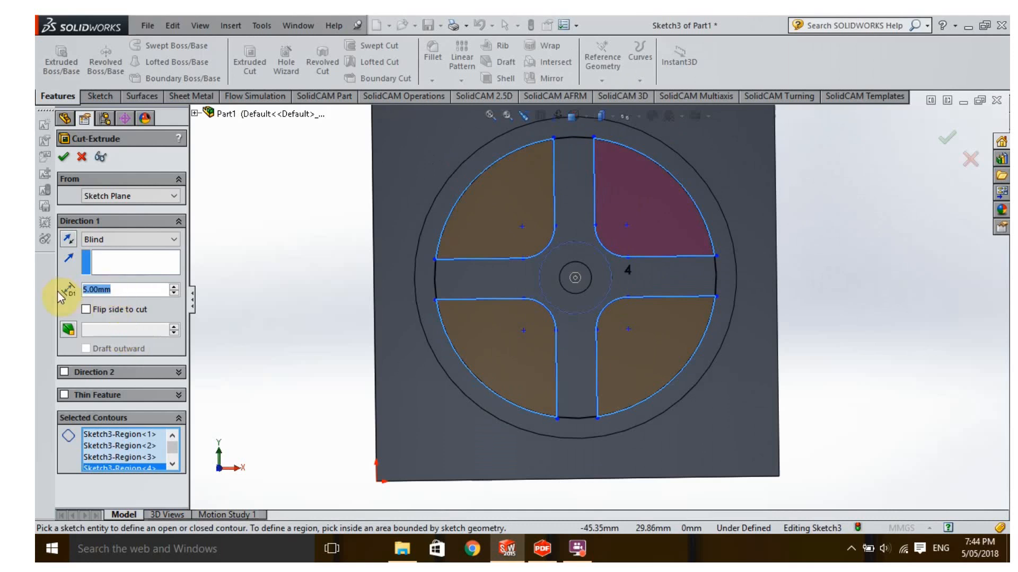
type("3")
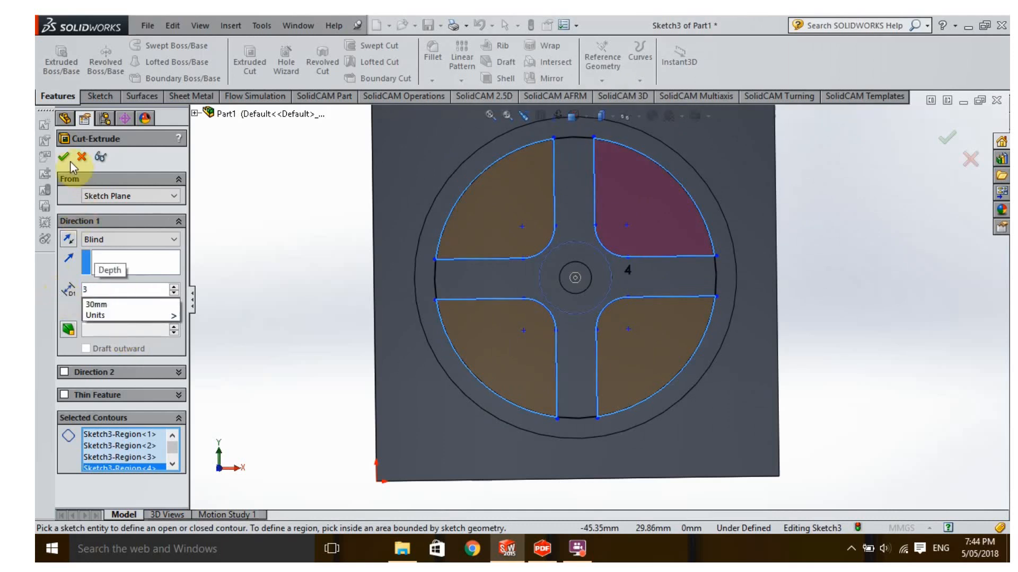
key("Return")
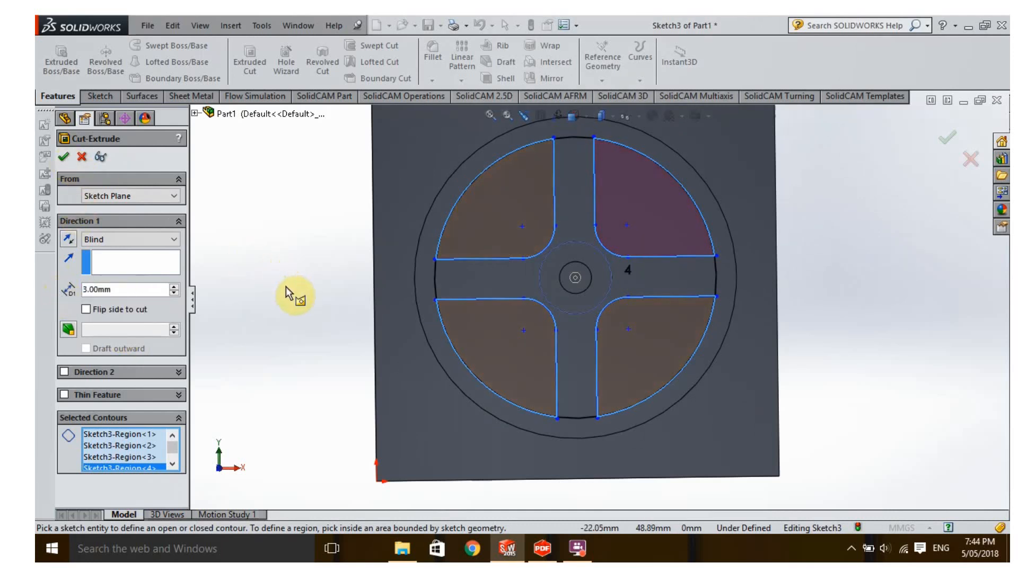
left_click(64, 159)
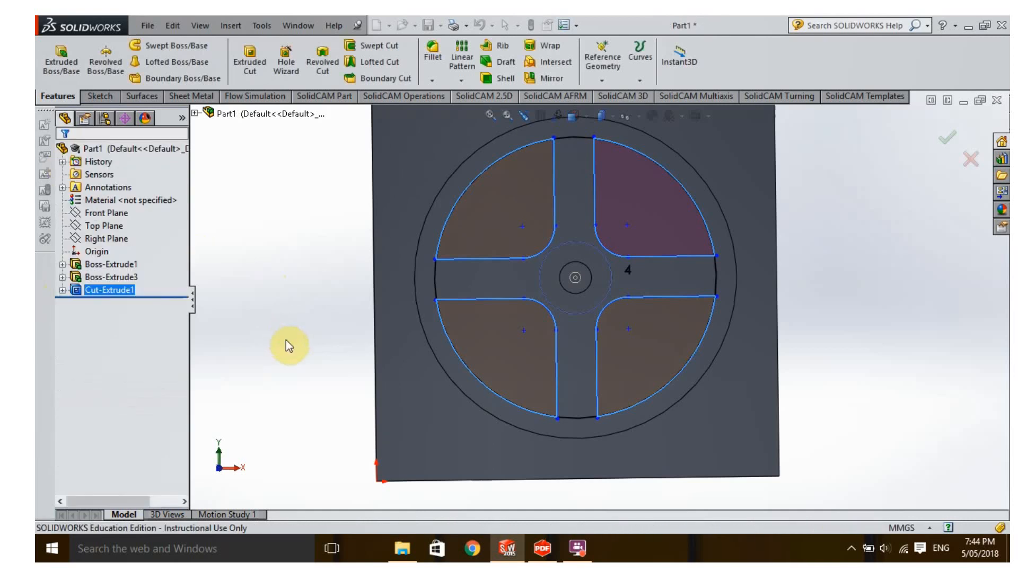
middle_click_drag(314, 367, 296, 324)
middle_click_drag(275, 242, 273, 263)
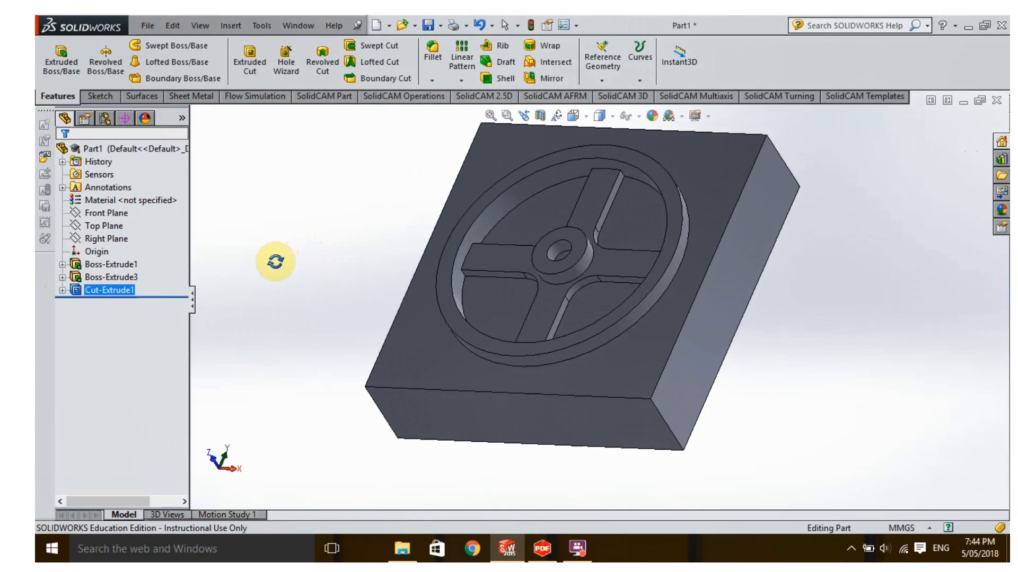
Step: Start a symmetric fillet with an 8 mm radius and select four outer pocket corner edges where the spokes meet the rim
left_click(429, 51)
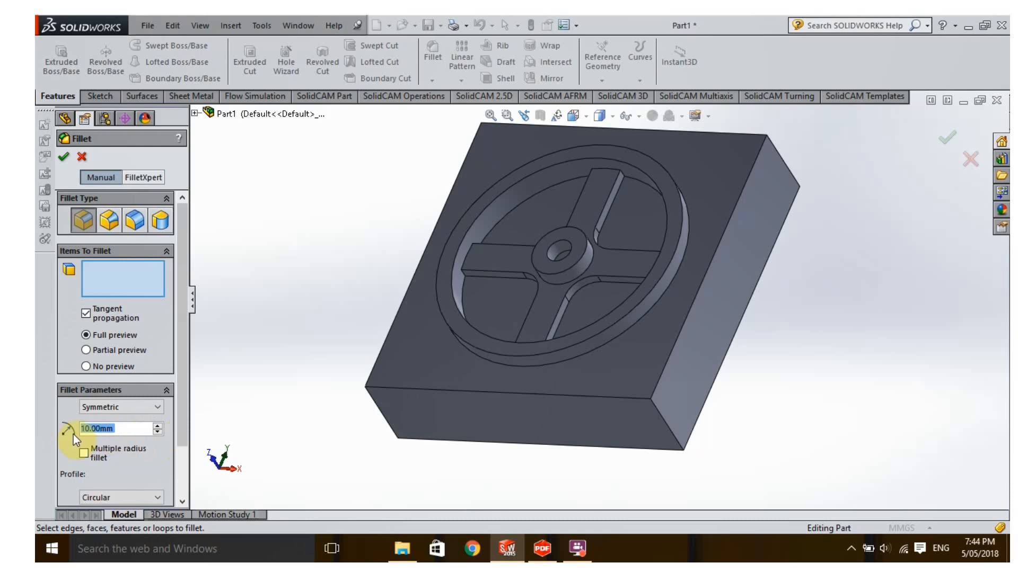
type("8")
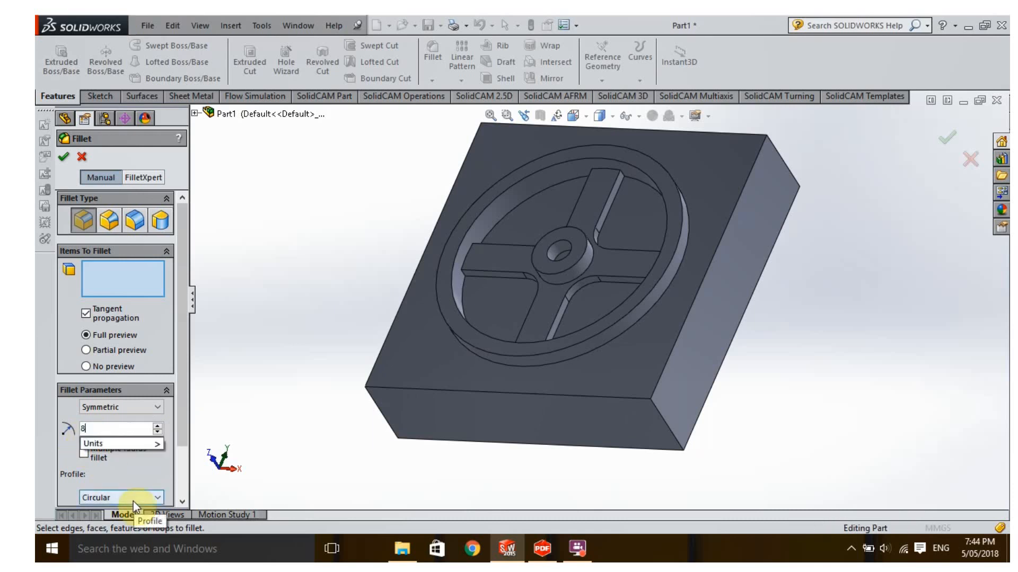
key("Return")
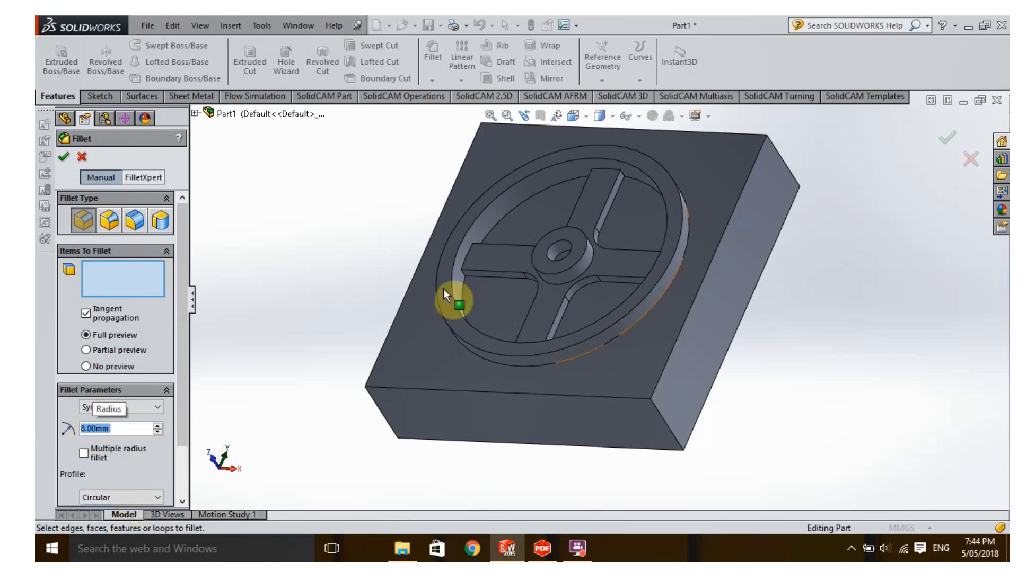
left_click(624, 177)
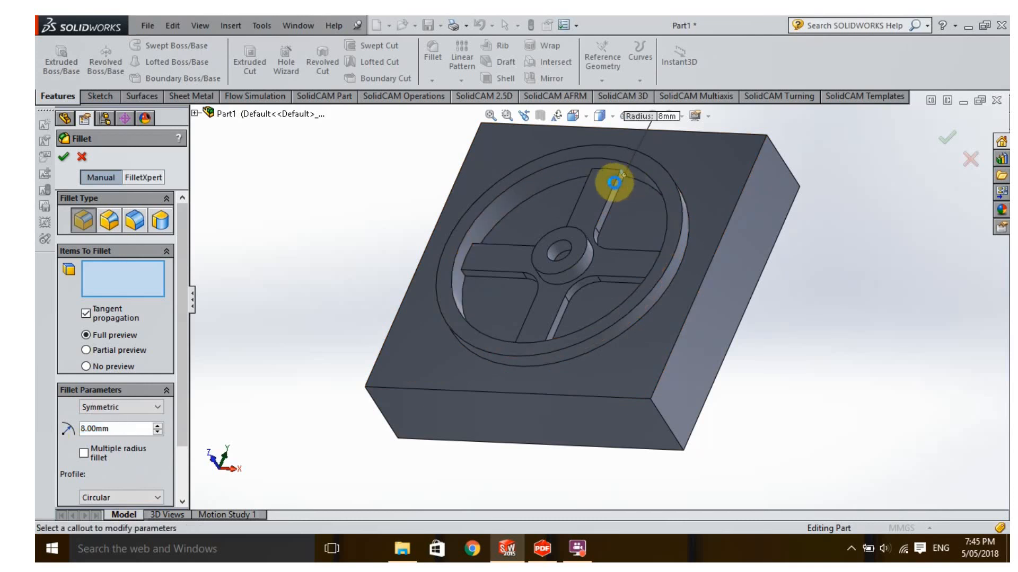
middle_click_drag(325, 272, 409, 238)
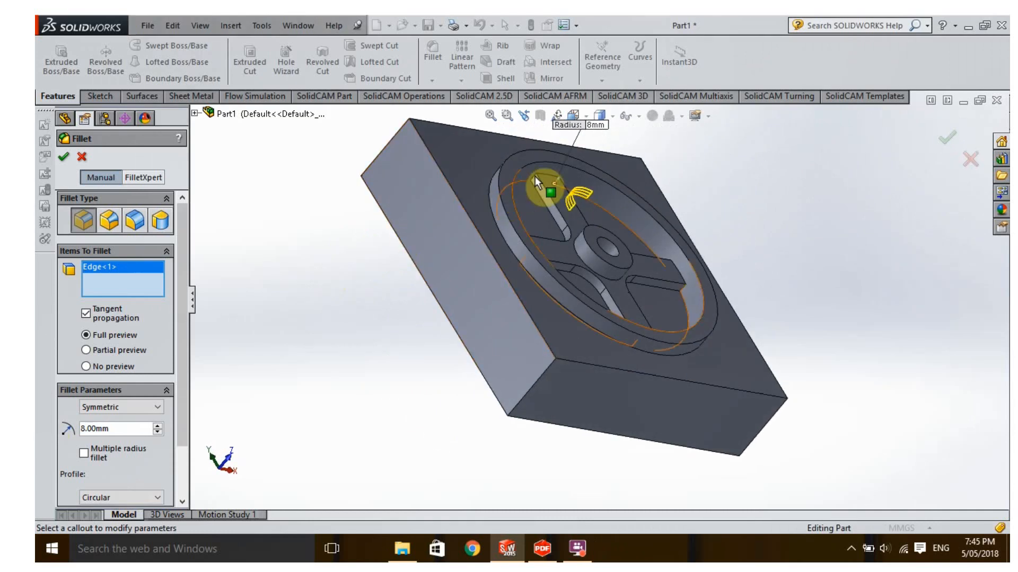
left_click(532, 176)
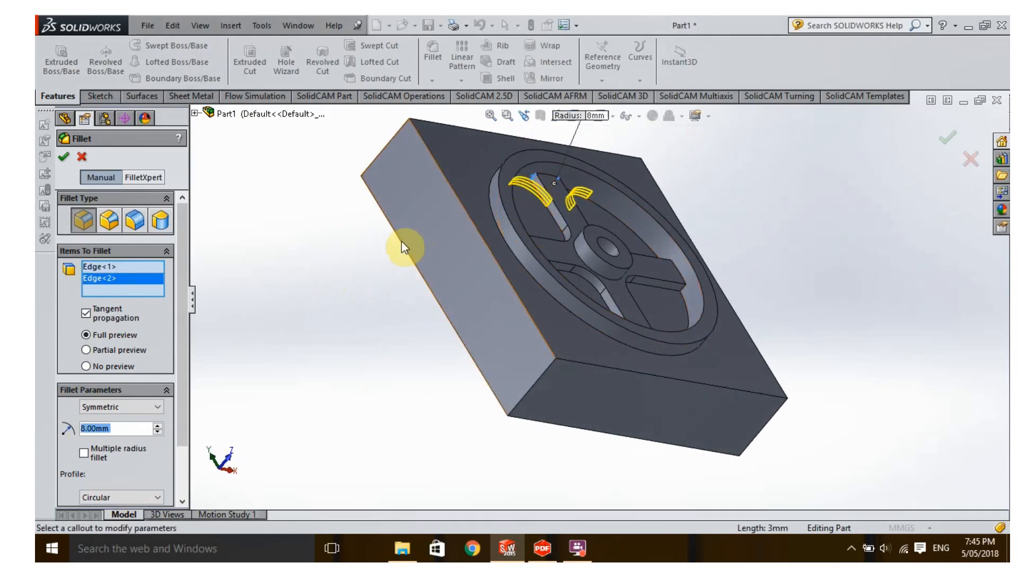
middle_click_drag(402, 240, 260, 260)
left_click(594, 193)
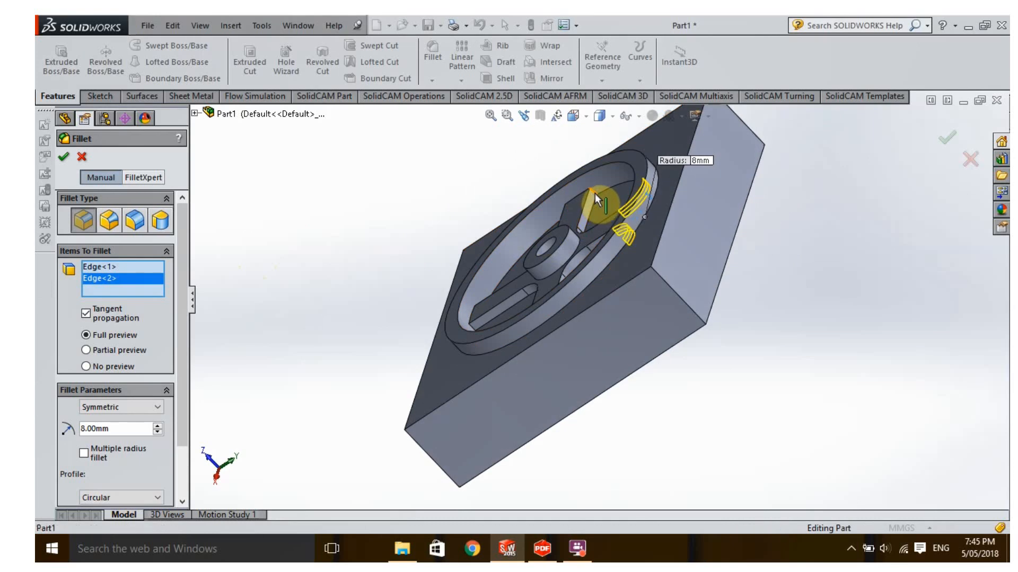
key("ctrl+7")
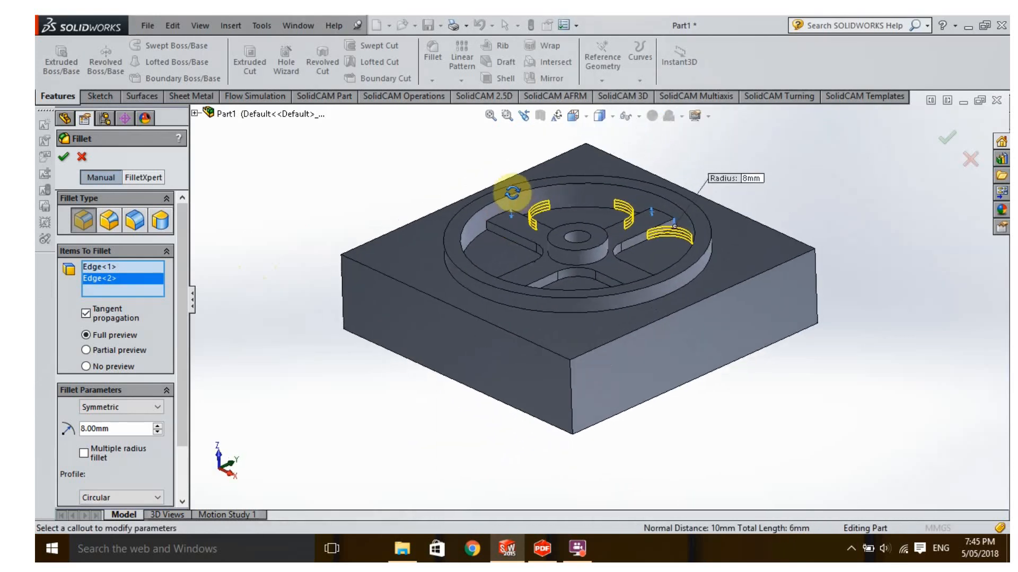
left_click(488, 228)
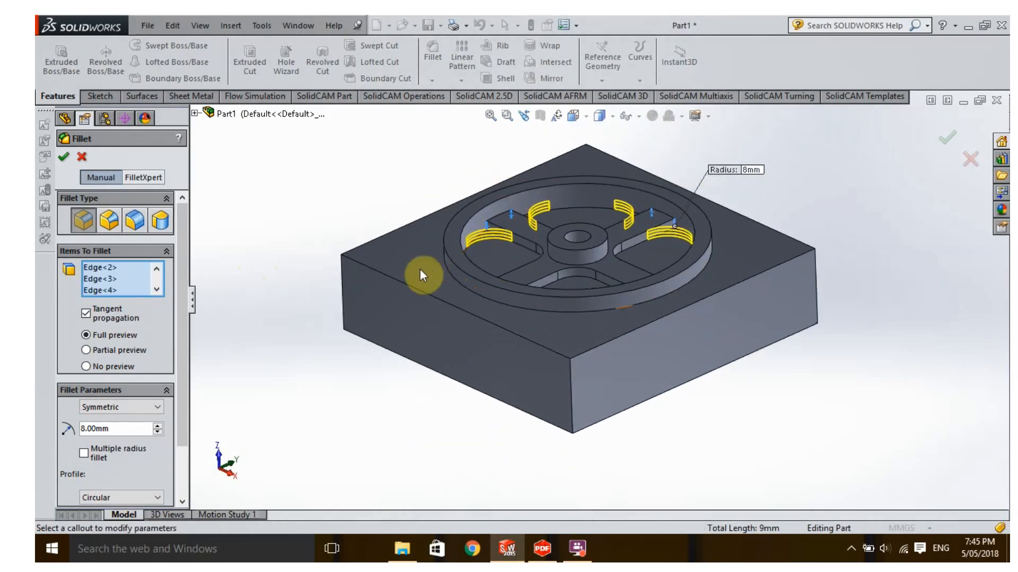
Step: Add three more outer pocket corner edges at the rim to the 8 mm fillet selection
middle_click_drag(341, 242, 324, 294)
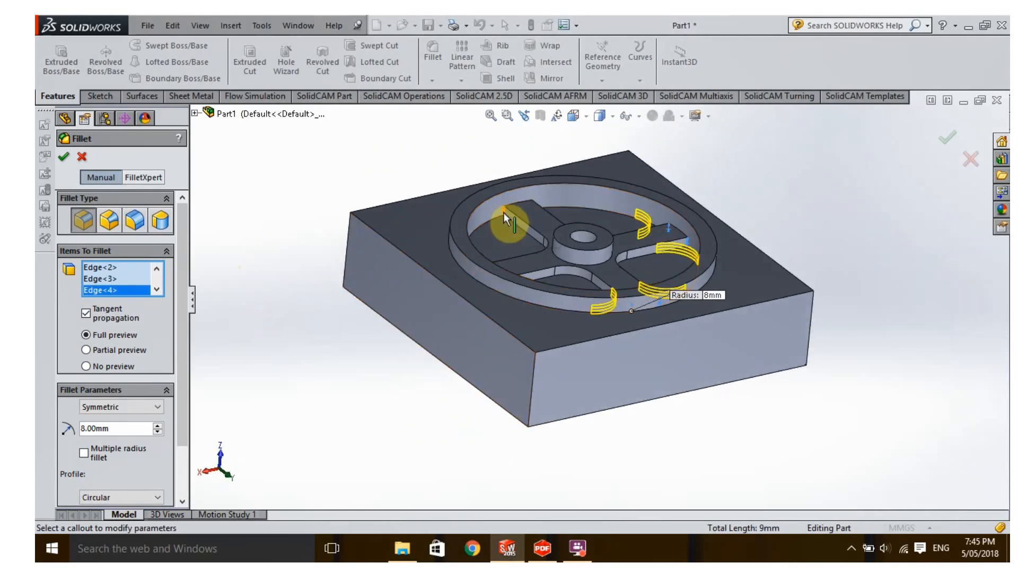
left_click(507, 226)
middle_click_drag(511, 228, 488, 251)
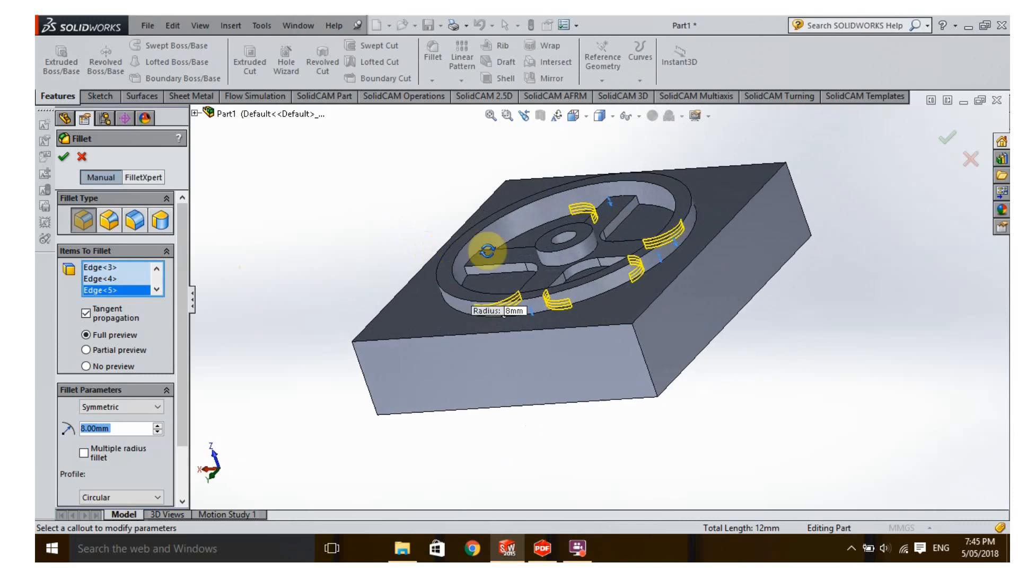
left_click(637, 202)
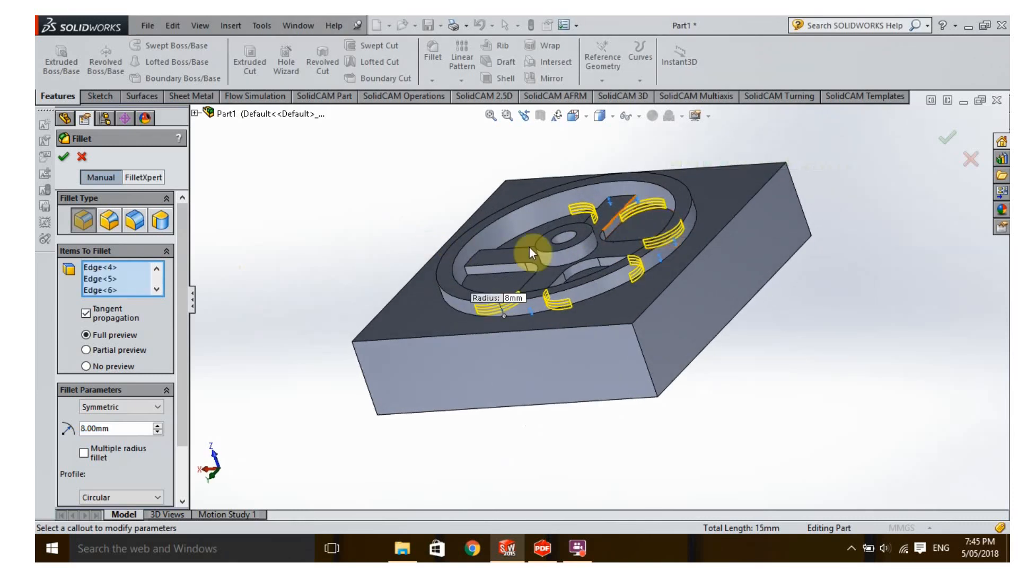
middle_click_drag(447, 274, 684, 279)
left_click(445, 284)
middle_click_drag(704, 359, 648, 281)
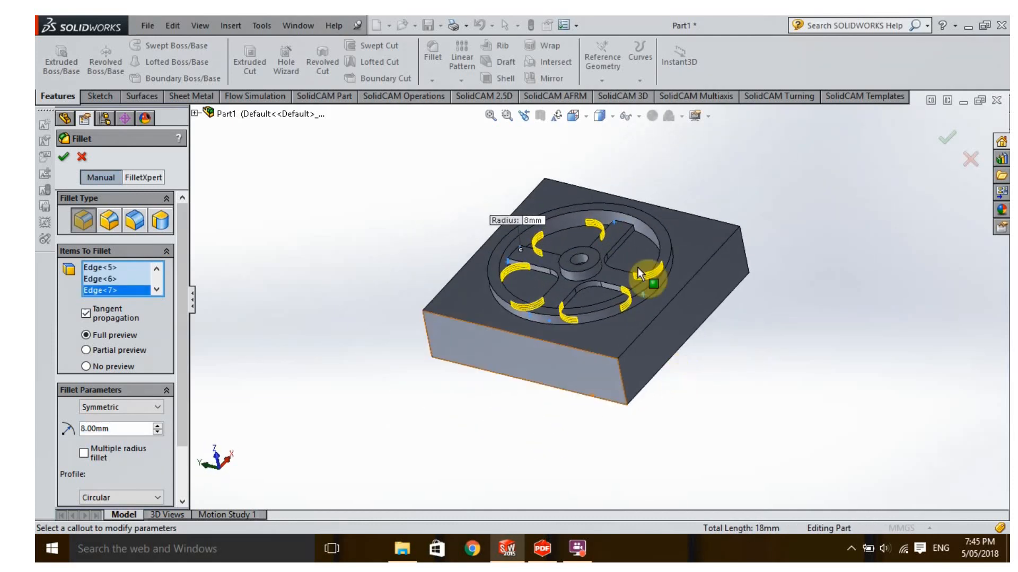
left_click(634, 230)
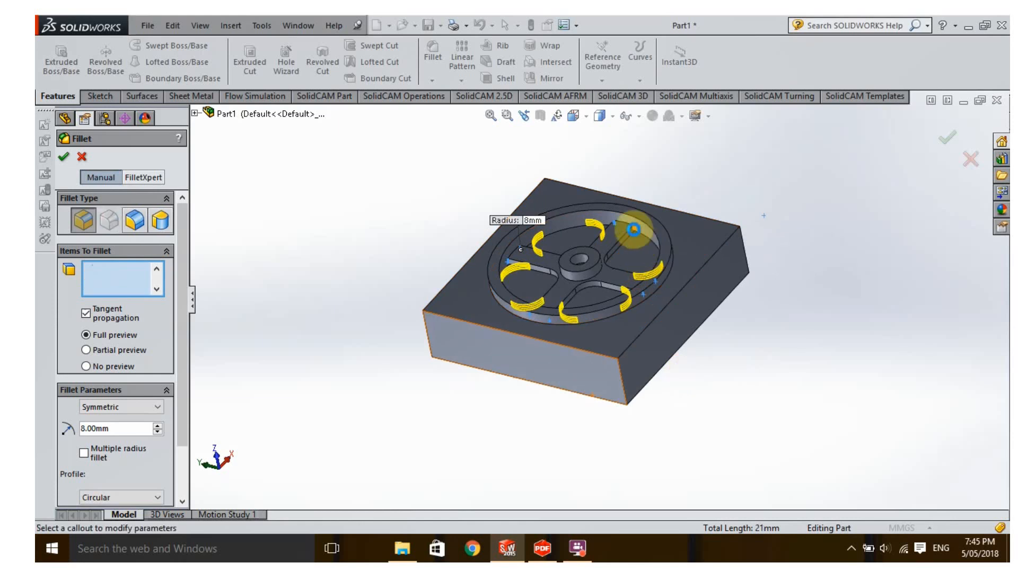
left_click(638, 248)
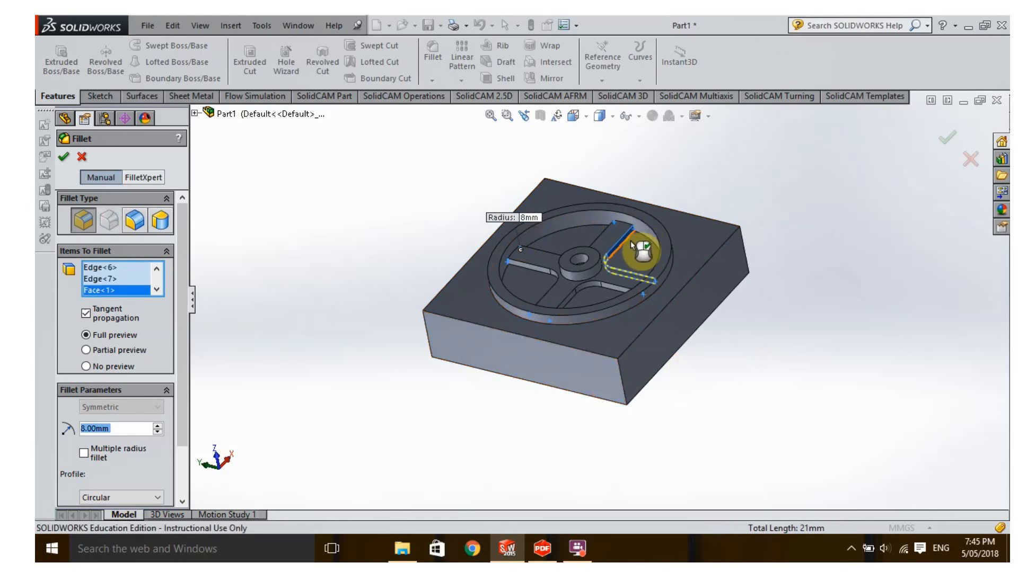
left_click(90, 289)
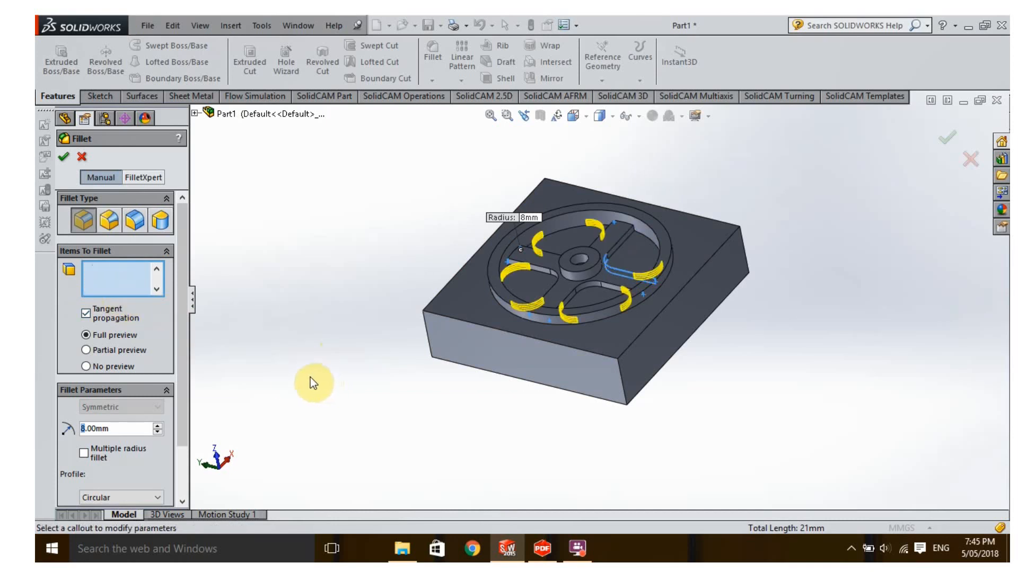
right_click(520, 297)
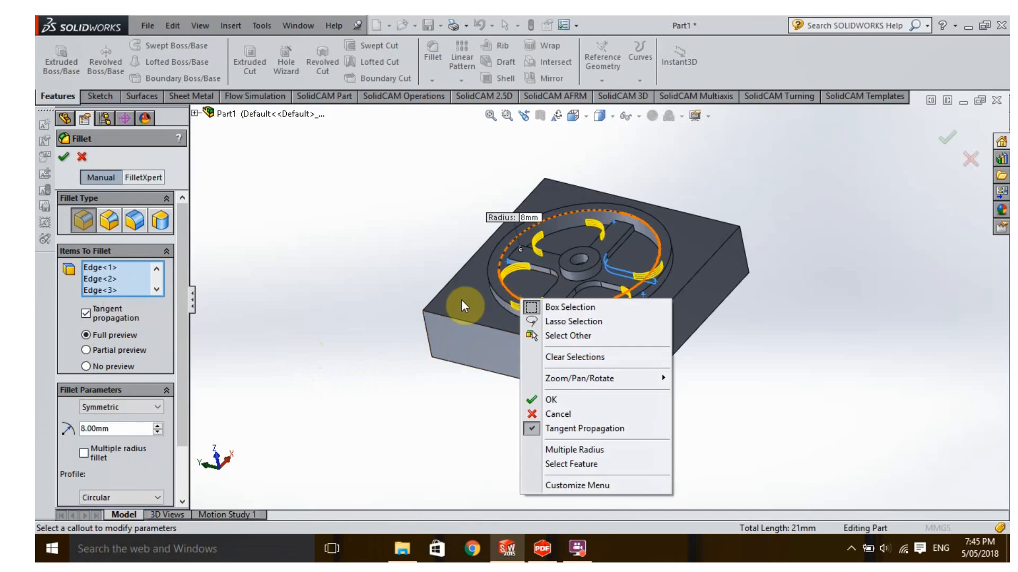
left_click(366, 288)
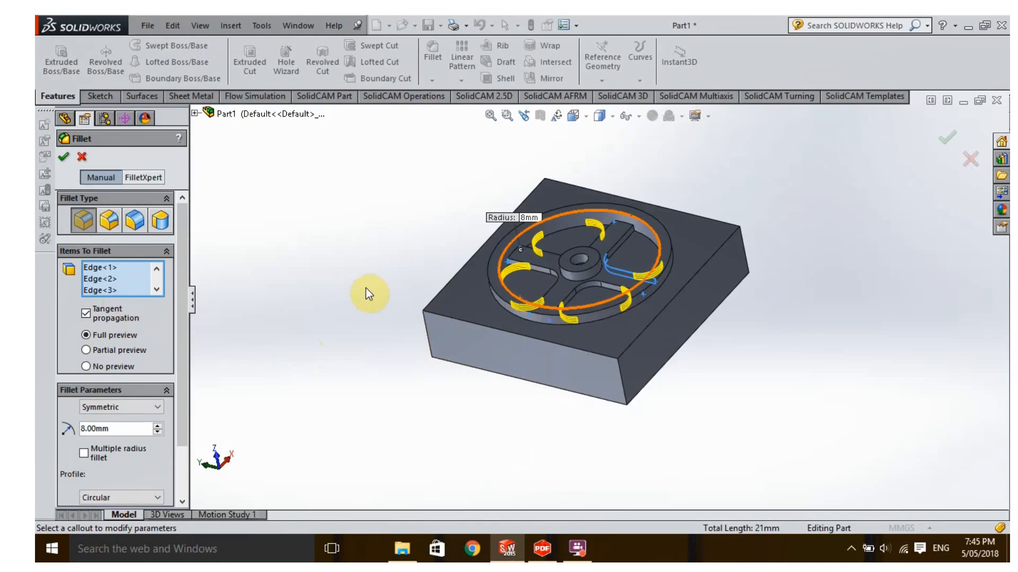
Step: Add the last outer pocket corner edge to the selection and complete the 8 mm fillet
left_click(633, 230)
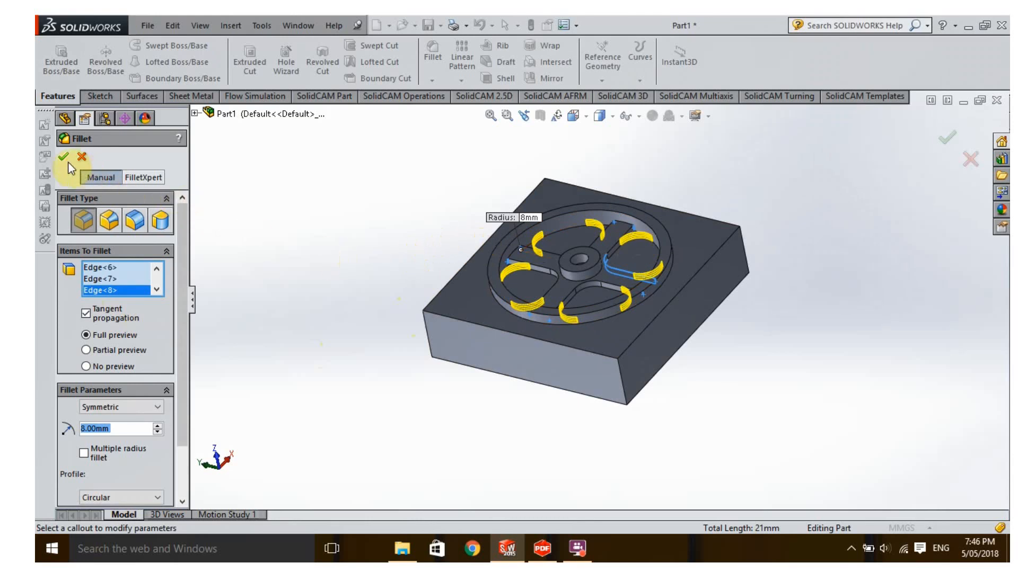
left_click(216, 229)
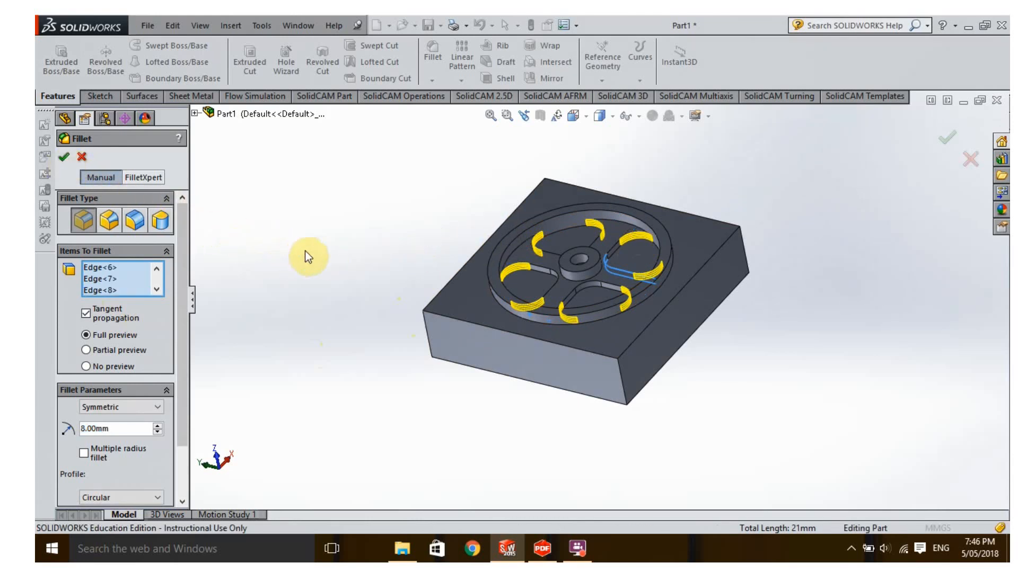
key("Return")
middle_click_drag(381, 224, 392, 322)
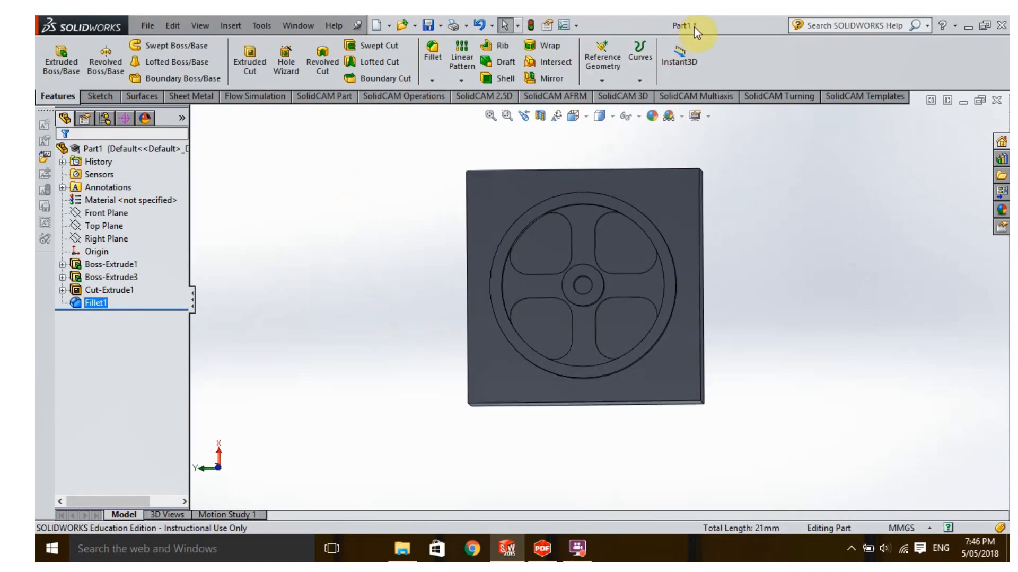
Step: Save the part in the Documents folder as CAD CAM TUT.SLDPRT
left_click(429, 26)
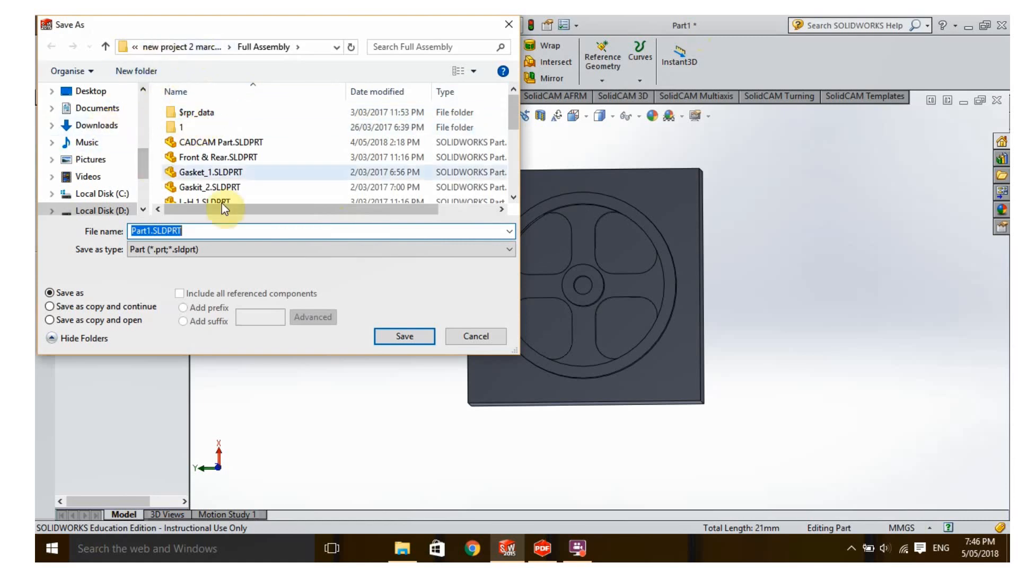
left_click(579, 554)
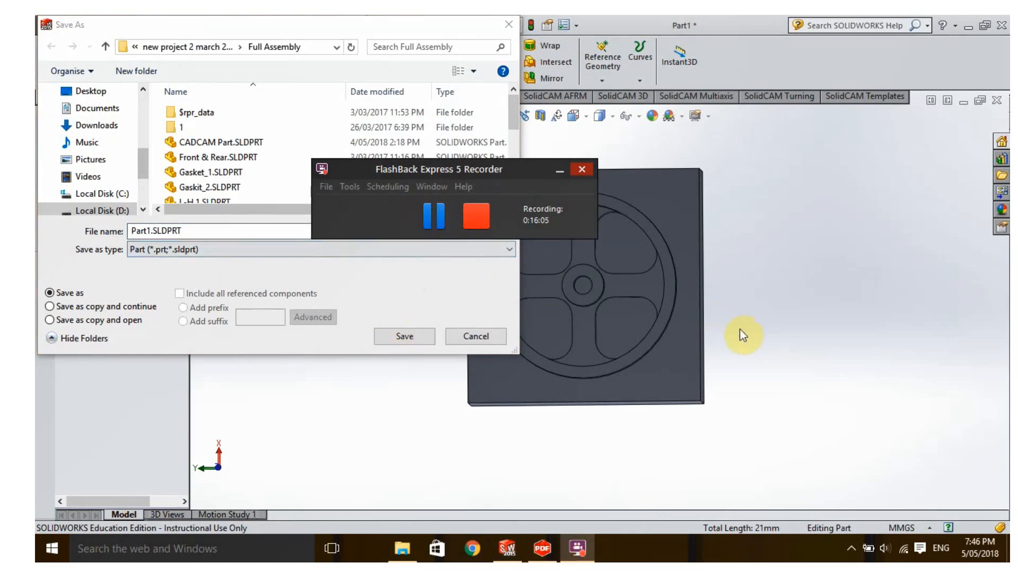
left_click(430, 309)
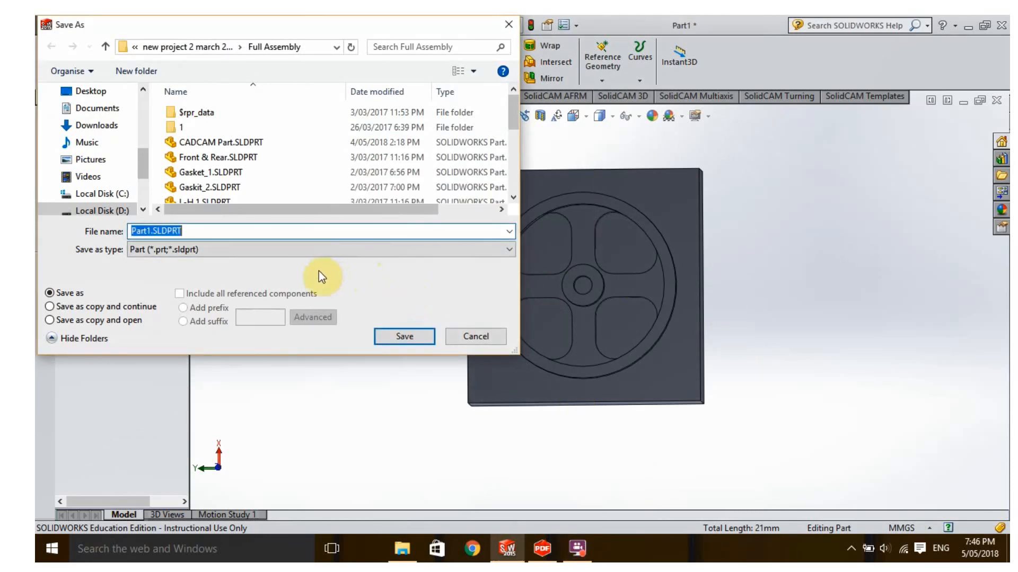
left_click(109, 111)
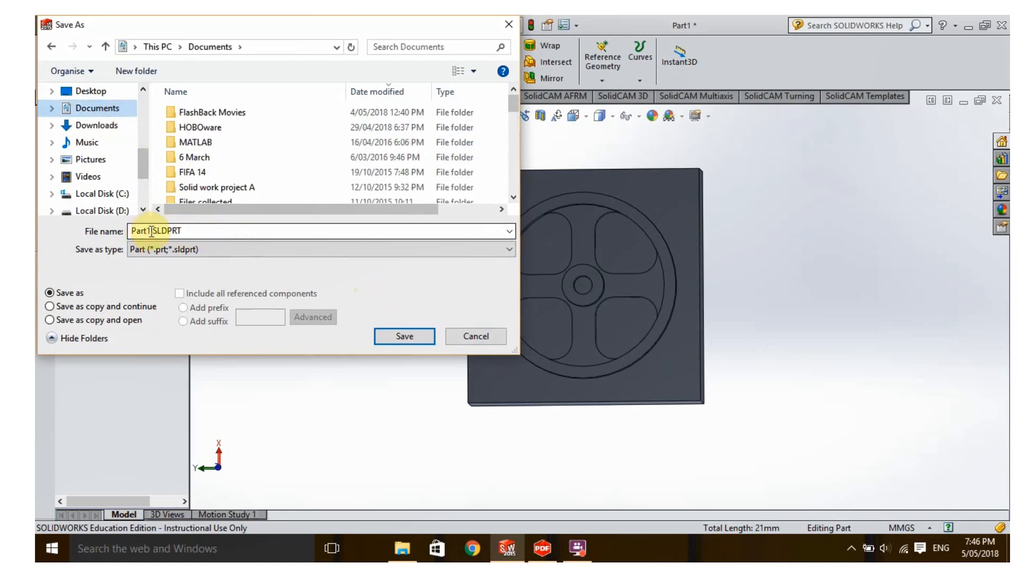
left_click(151, 232)
left_click_drag(151, 231, 120, 227)
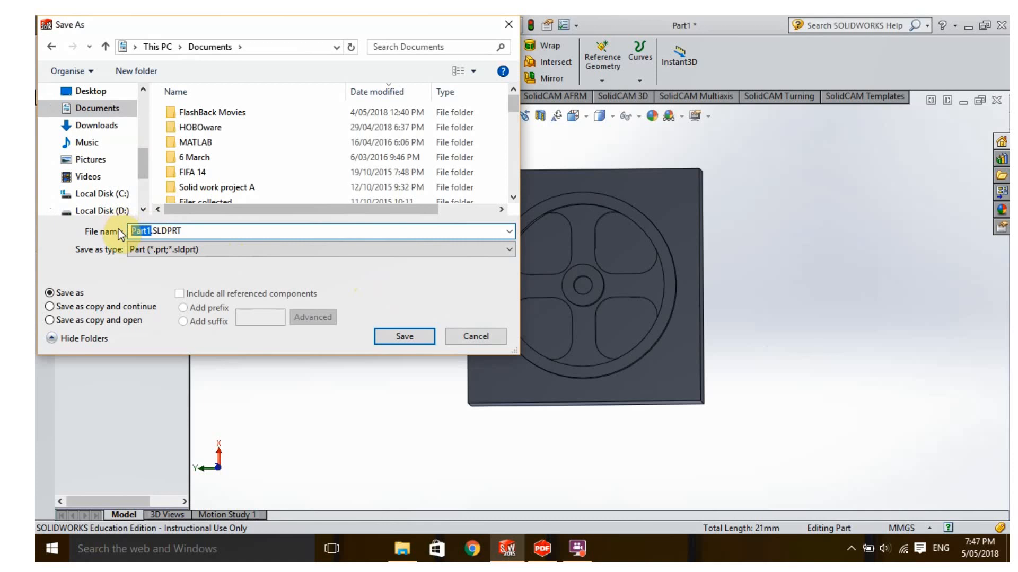
type("CAD CAM TUT")
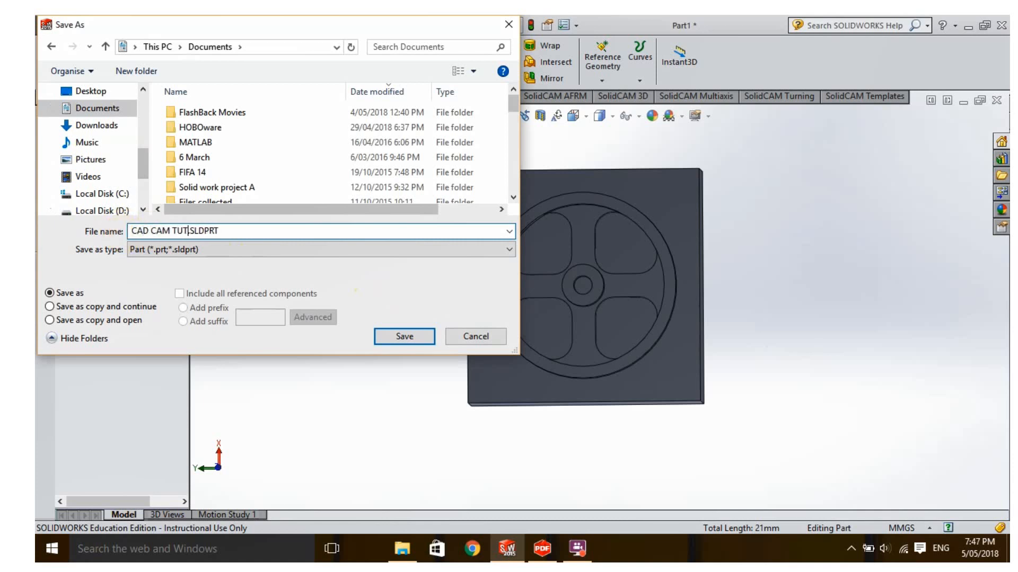
left_click(393, 336)
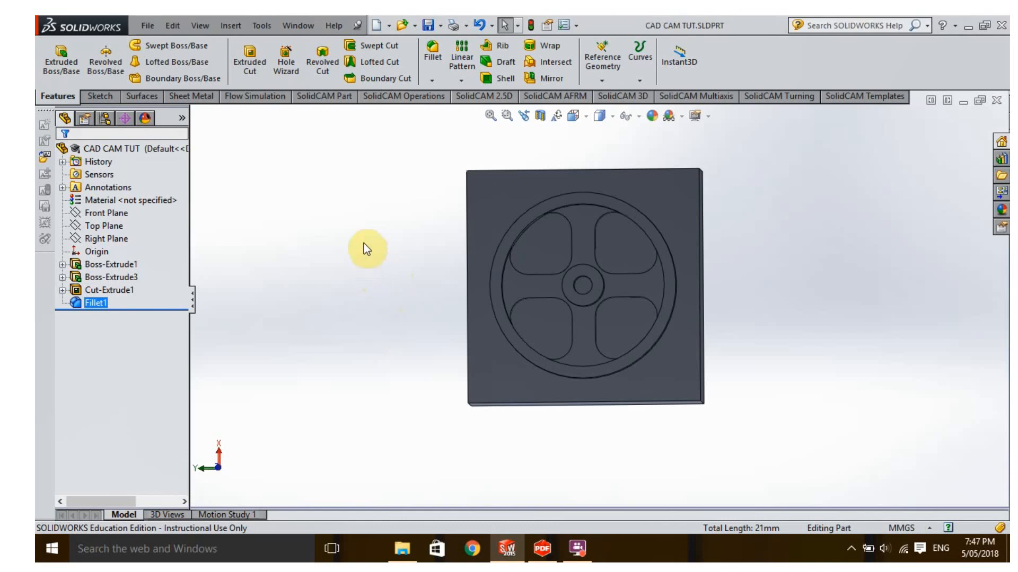
Step: Start a new SolidCAM milling part from the CAD CAM TUT model
left_click(320, 97)
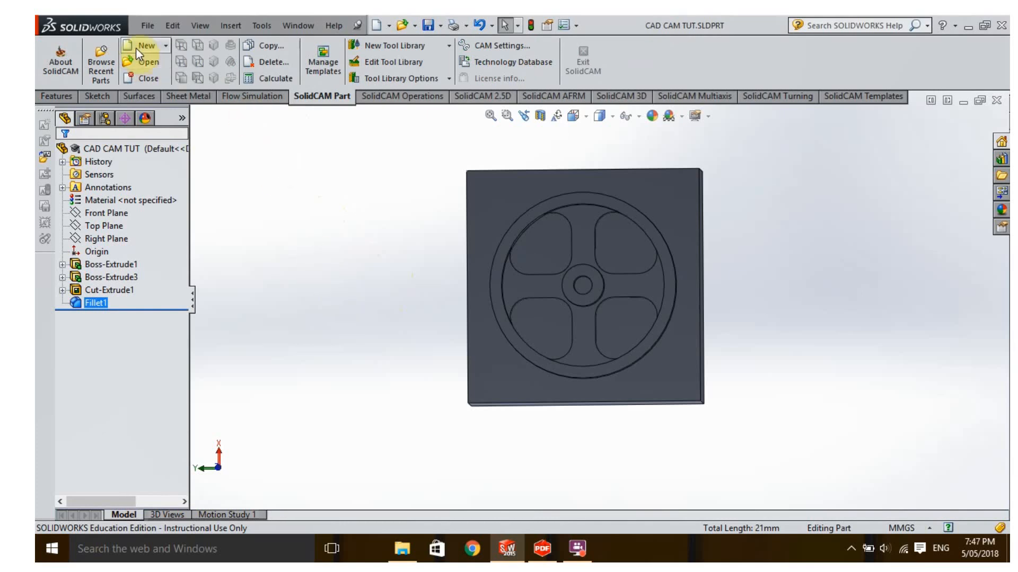
left_click(164, 49)
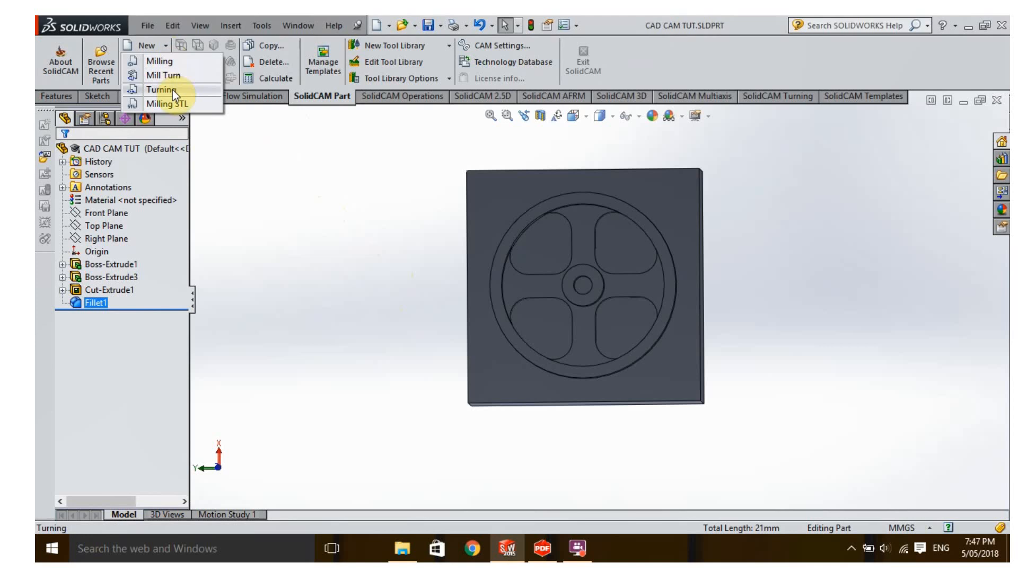
left_click(393, 389)
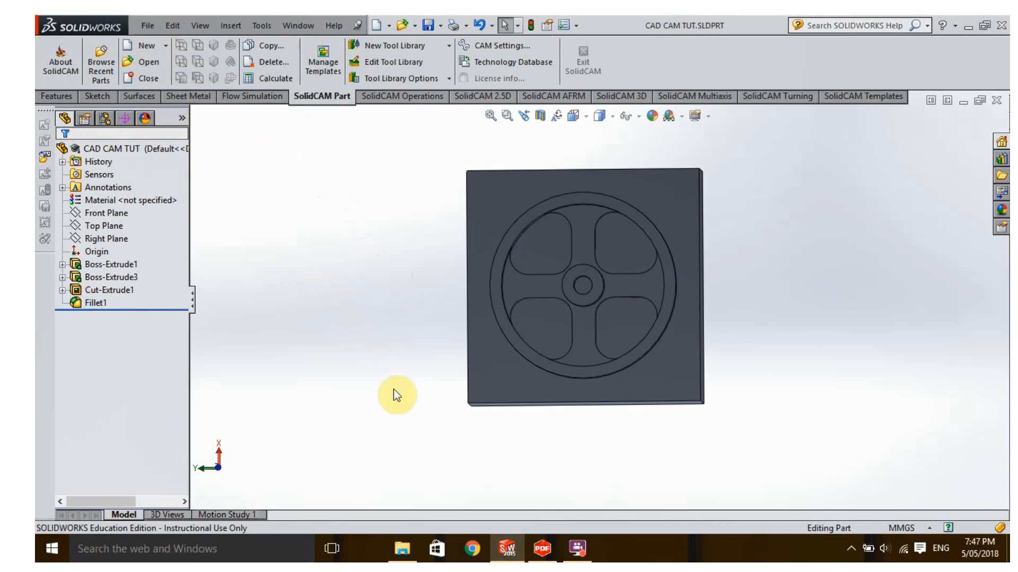
middle_click_drag(393, 389, 405, 320)
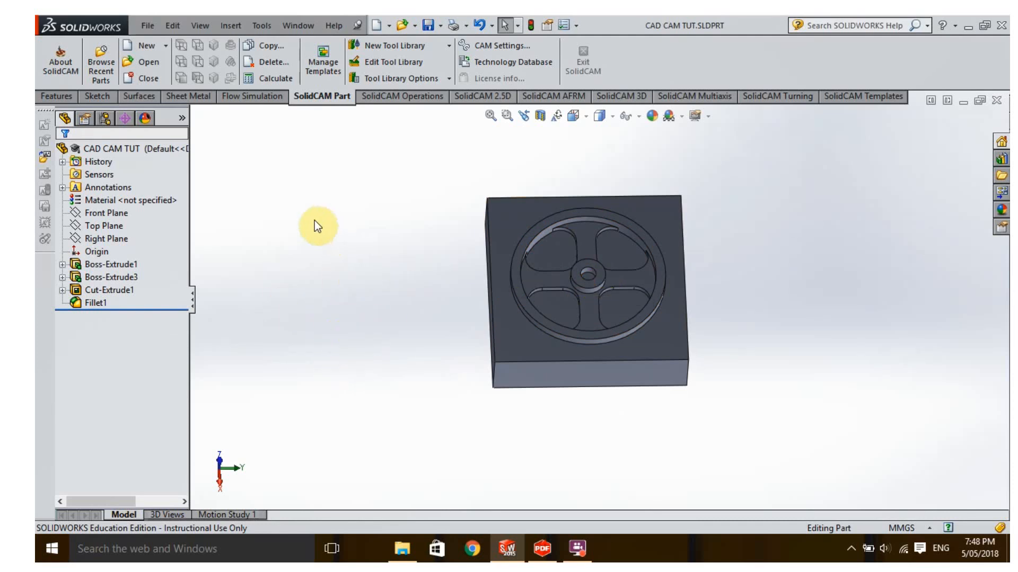
left_click(147, 46)
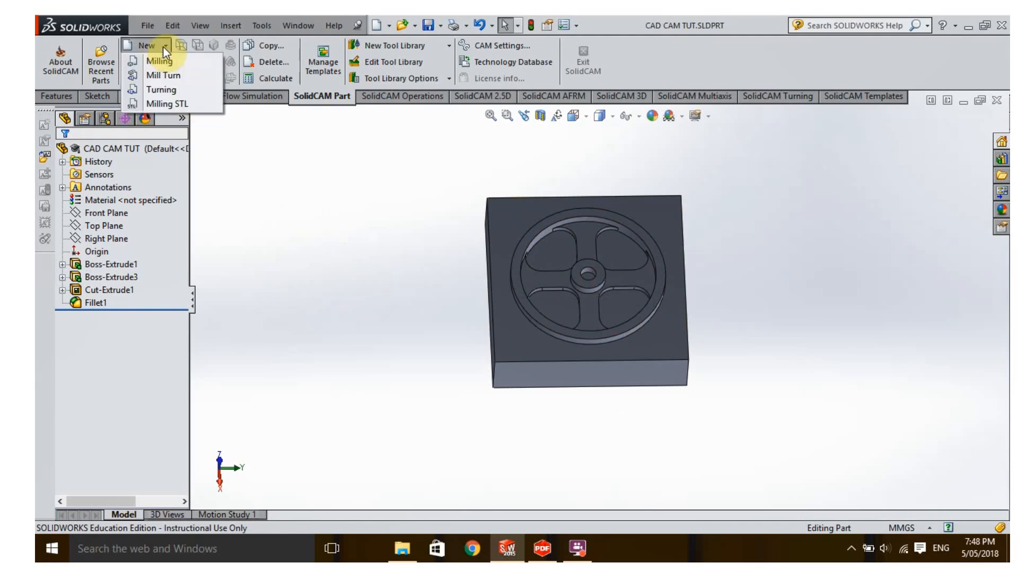
left_click(160, 59)
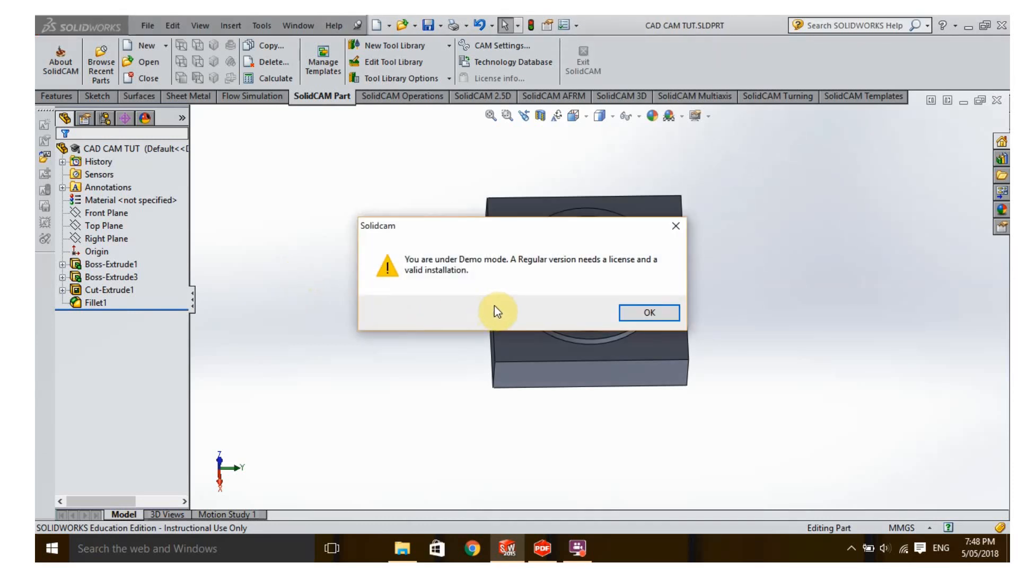
Step: Dismiss the SolidCAM startup notices and create the external metric CAM-Part named CAD CAM TUT
left_click(578, 549)
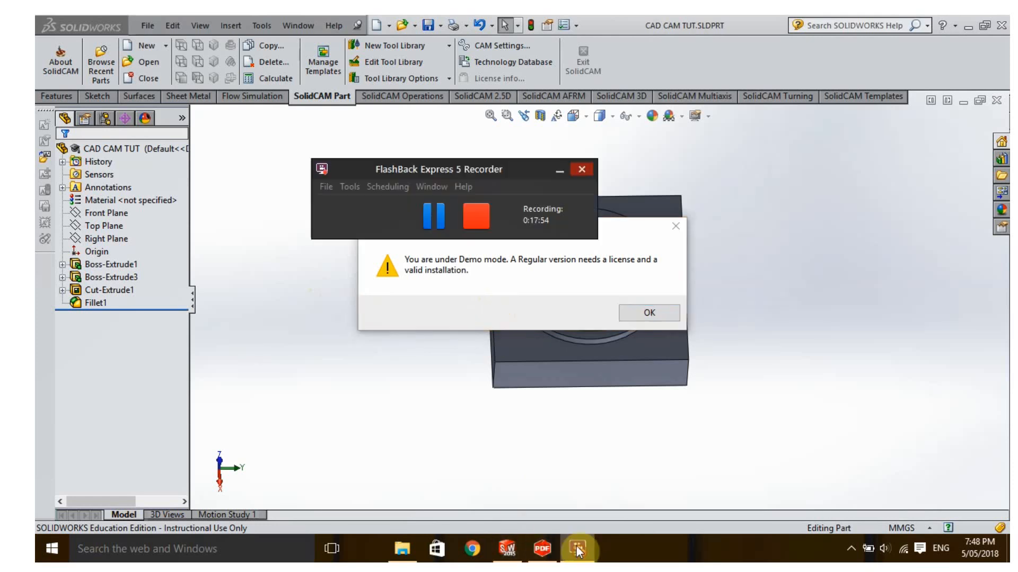
left_click(617, 309)
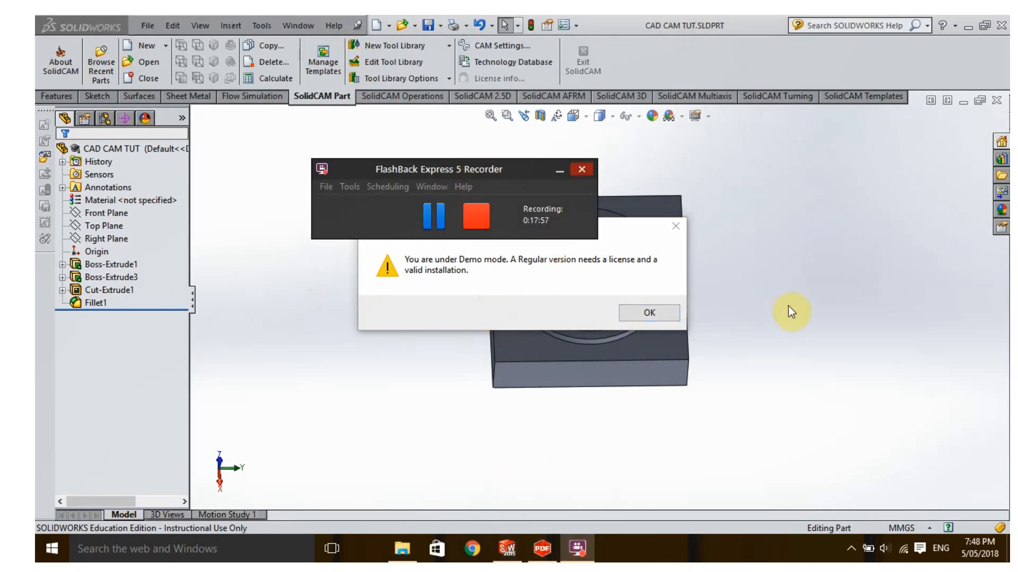
left_click(663, 275)
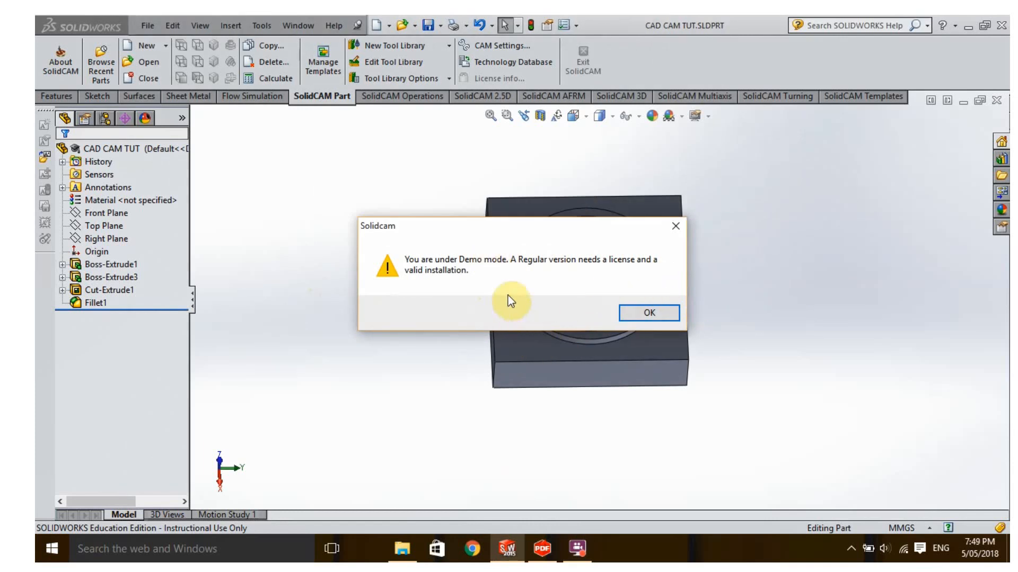
left_click(653, 308)
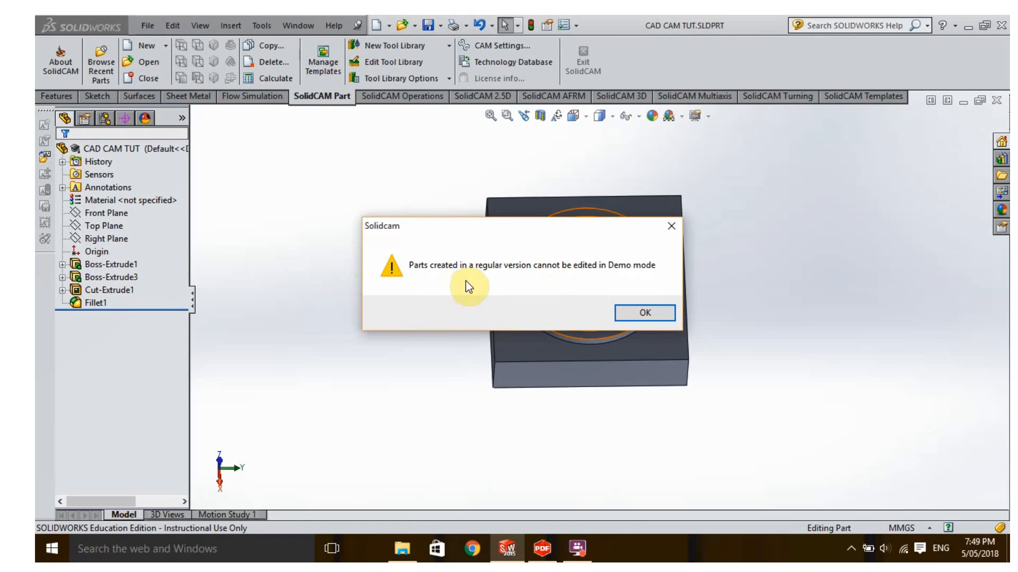
left_click(639, 315)
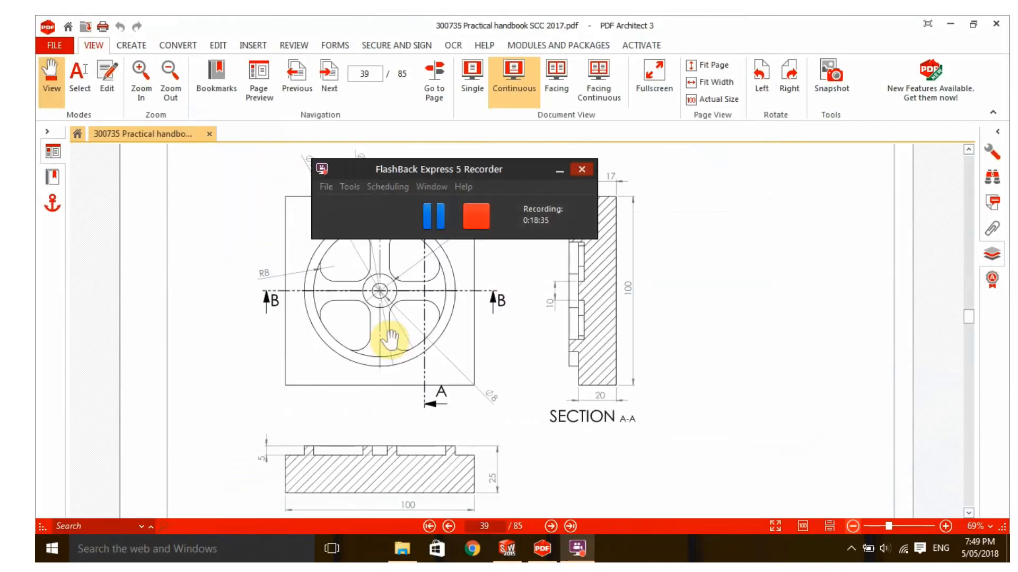
left_click(508, 550)
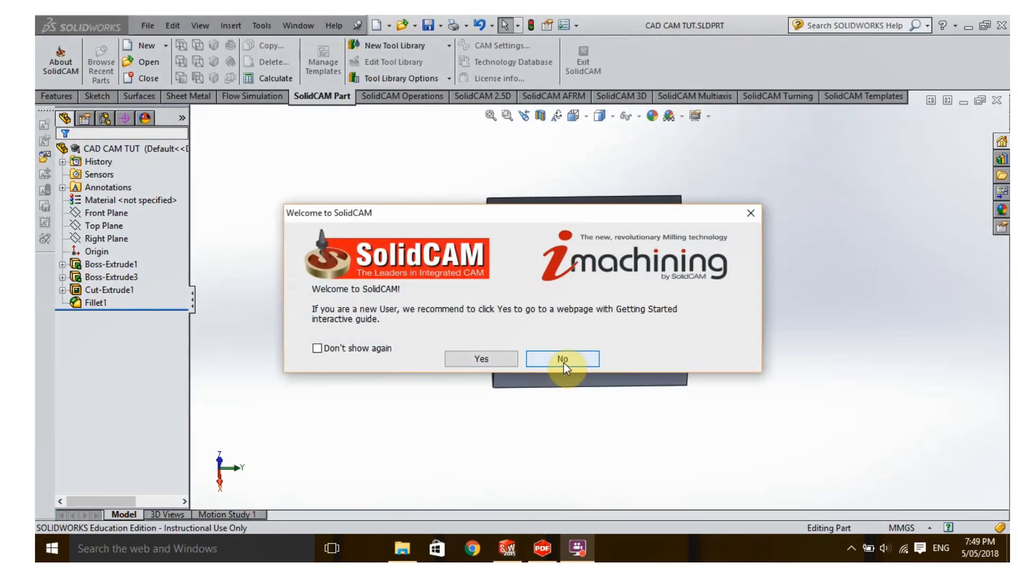
left_click(563, 360)
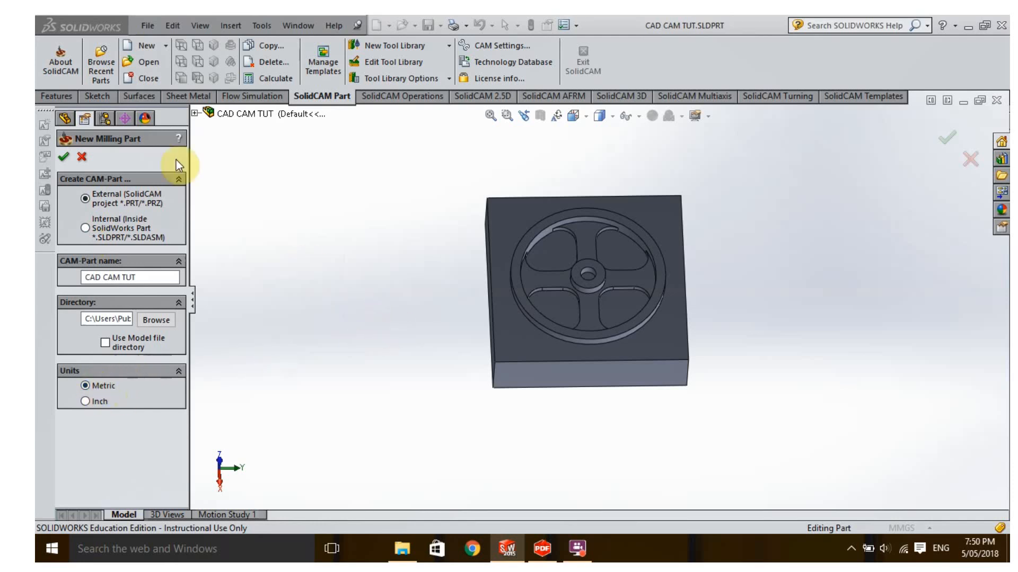
left_click(63, 157)
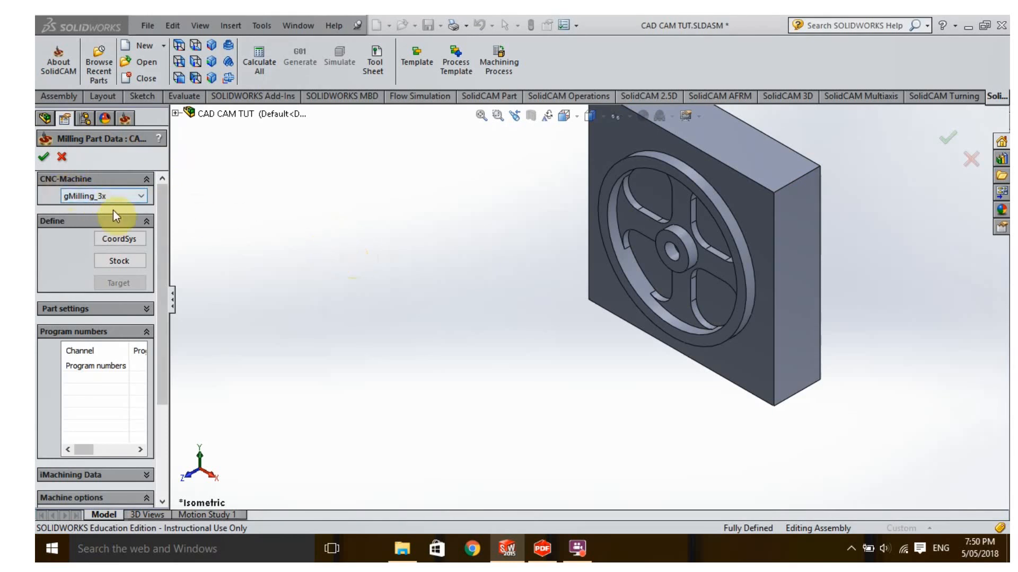
Step: Choose the AWEA1000-FANUC machine and define coordinate system 1 on the block's ringed face, with its origin at the top corner of the model box
left_click(141, 197)
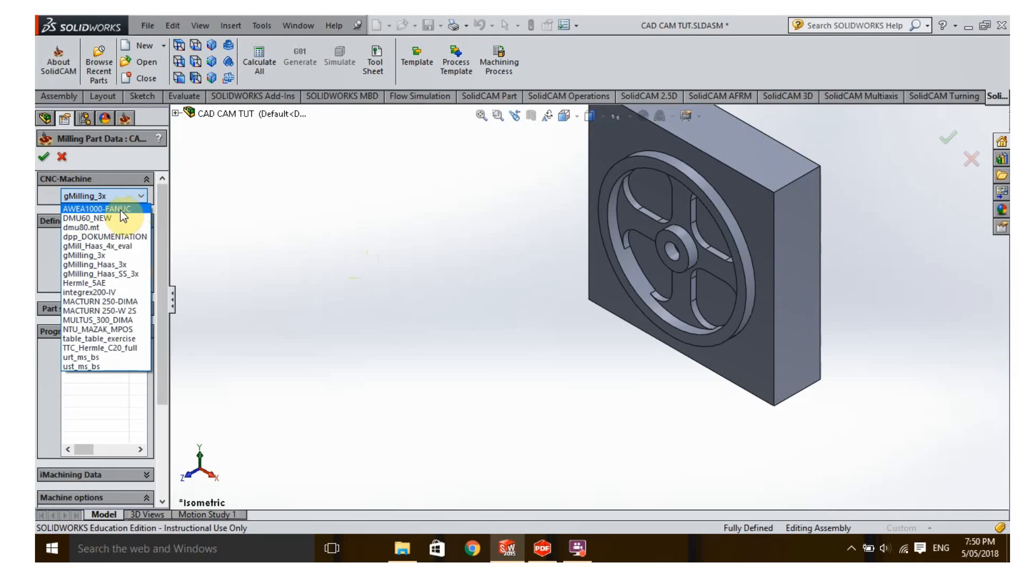
key("Escape")
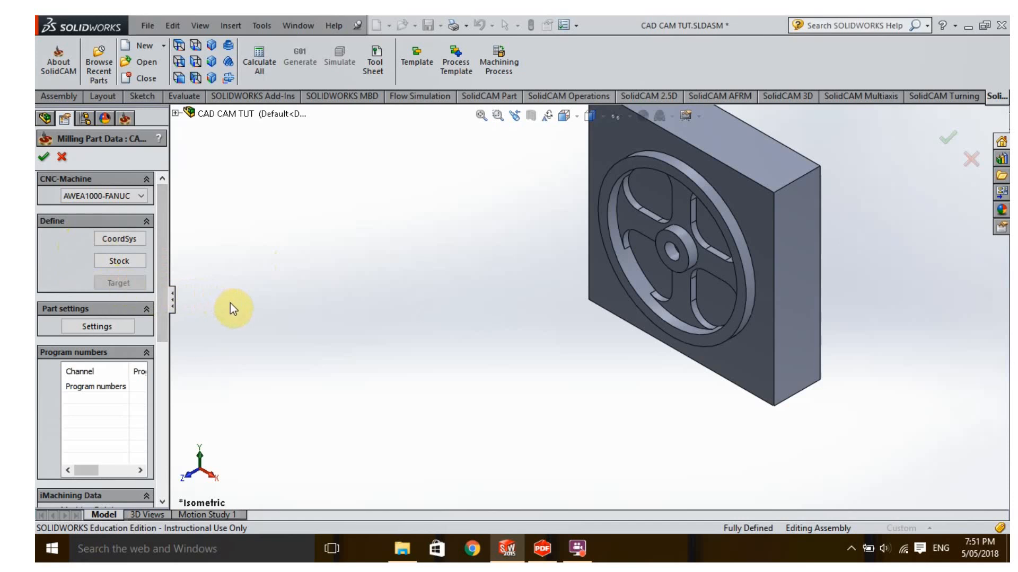
left_click(121, 240)
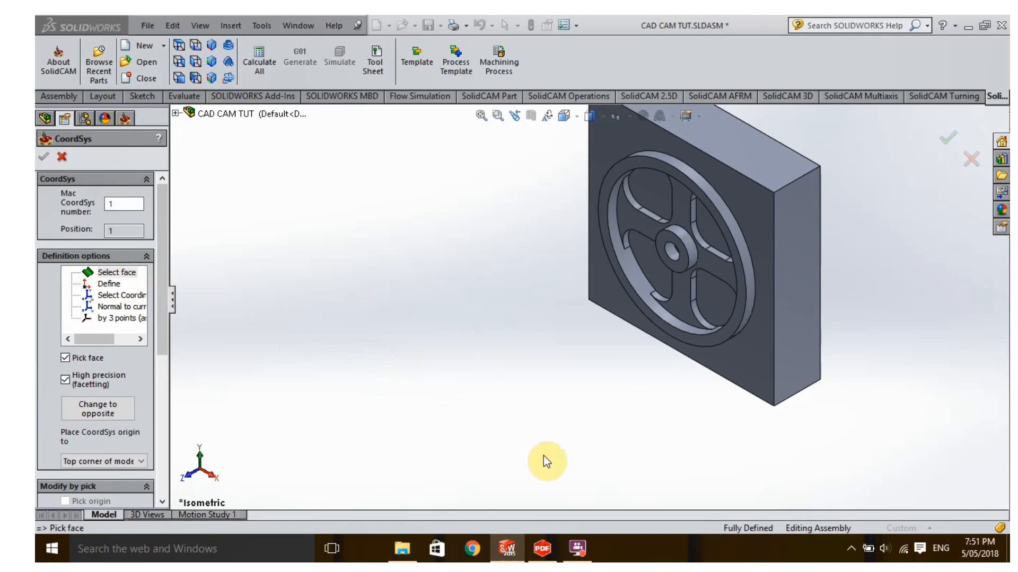
middle_click_drag(544, 456, 552, 297)
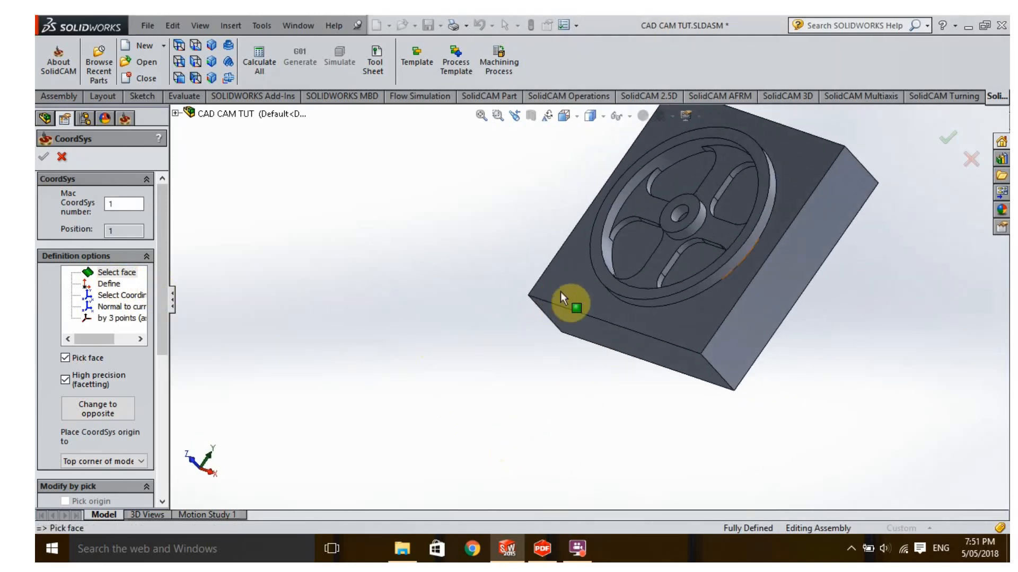
left_click(599, 262)
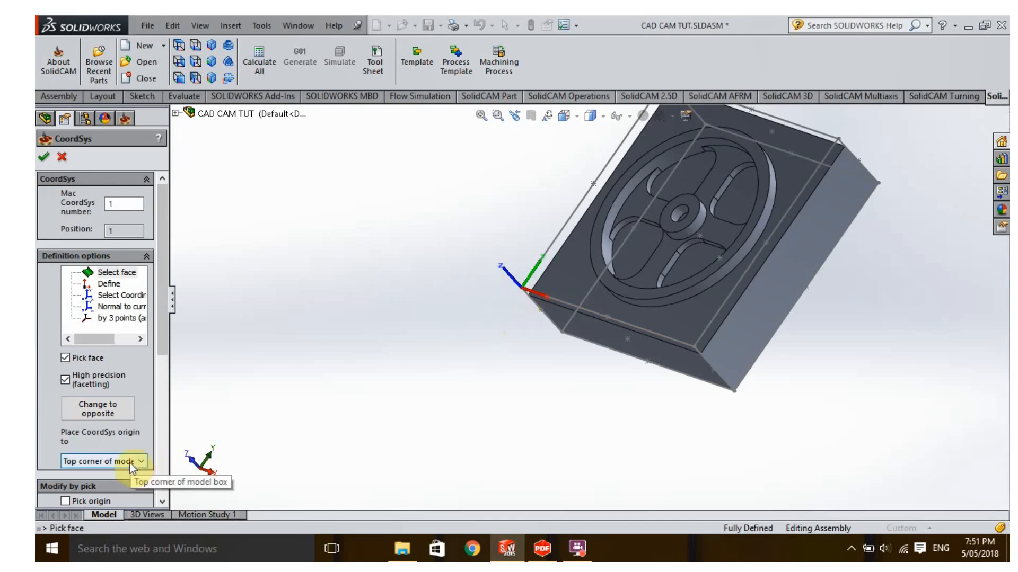
Step: Check the coordinate system's origin and axis directions on the block, then accept it with the default level data
middle_click_drag(412, 411, 450, 302)
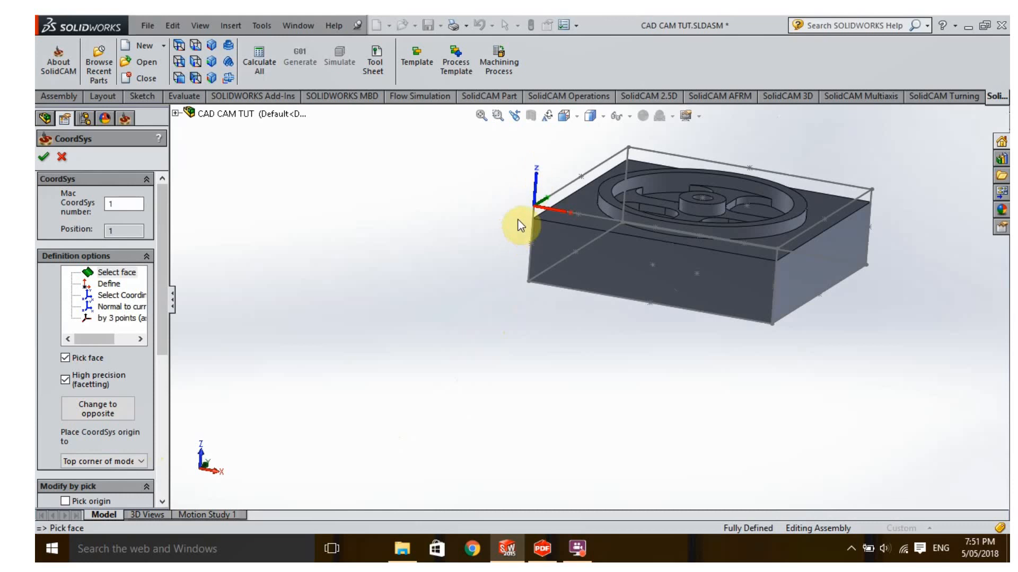
middle_click_drag(457, 329, 455, 393)
scroll(421, 371, "up", 4)
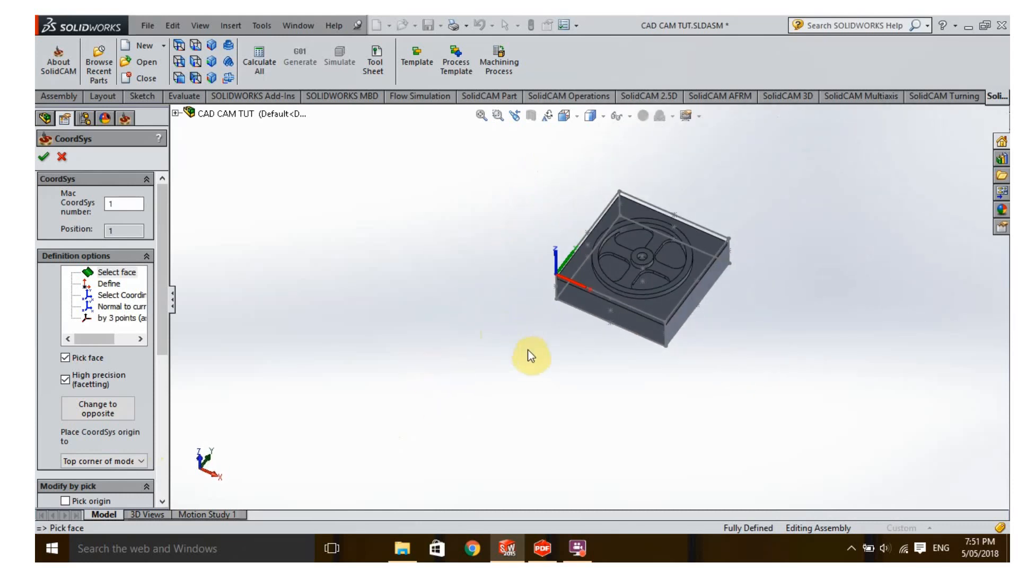
middle_click_drag(530, 356, 534, 323)
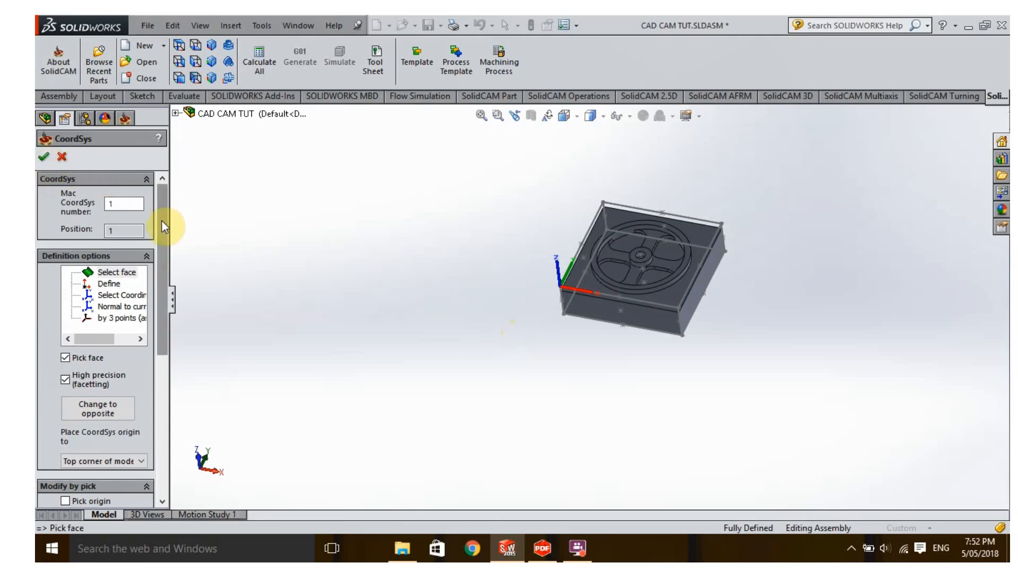
left_click_drag(161, 228, 153, 383)
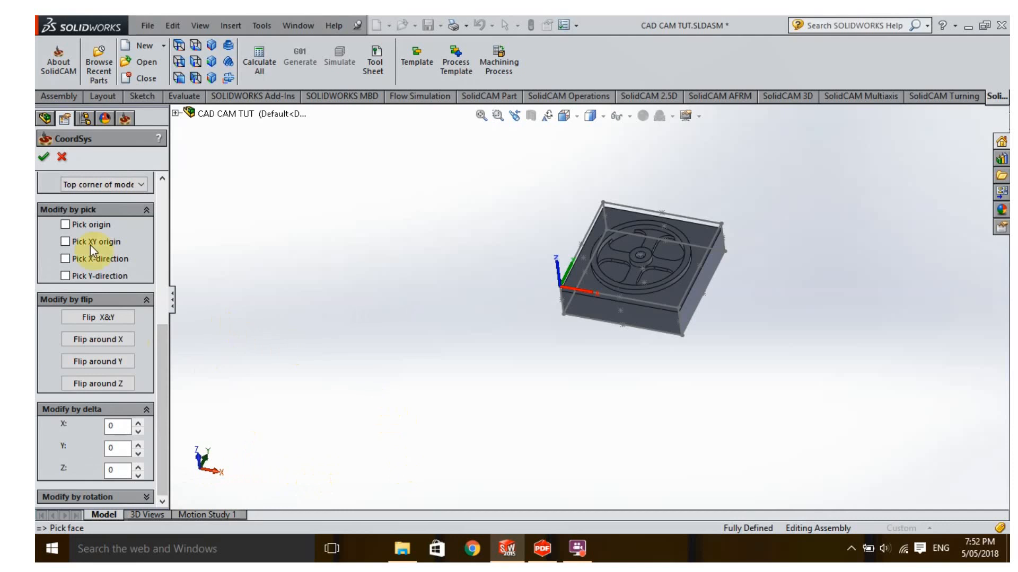
left_click(44, 160)
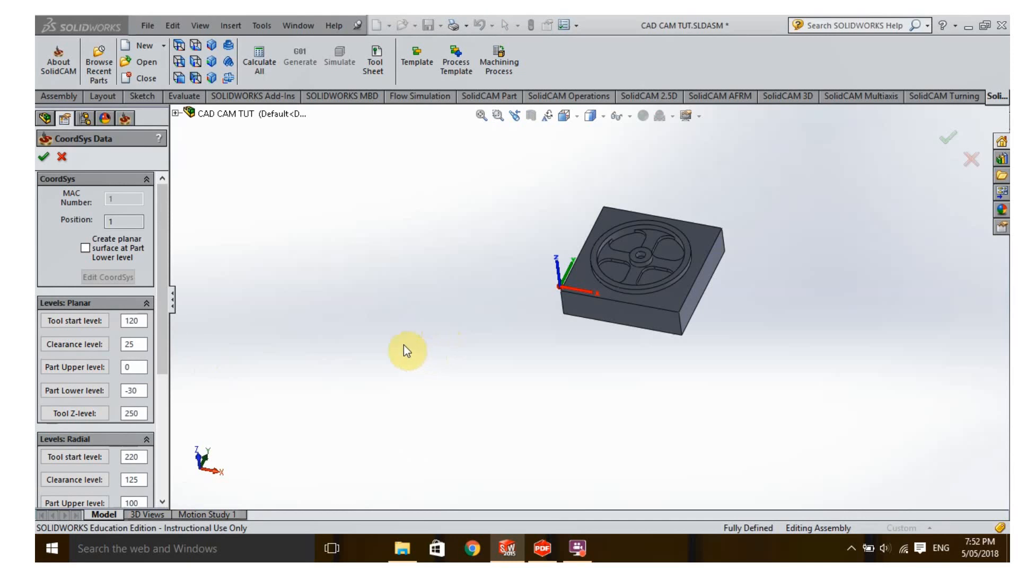
left_click(44, 159)
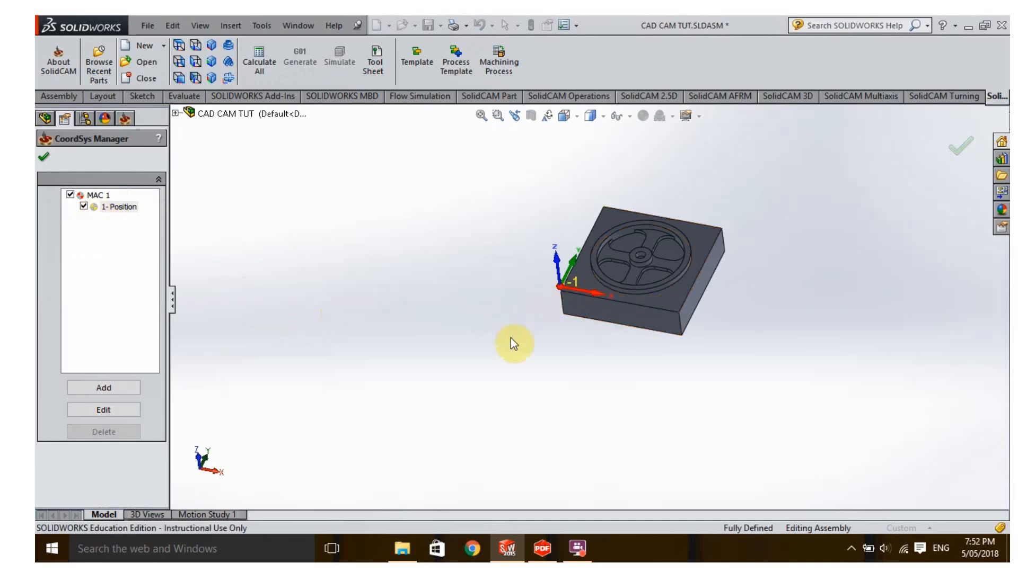
middle_click_drag(509, 341, 507, 367)
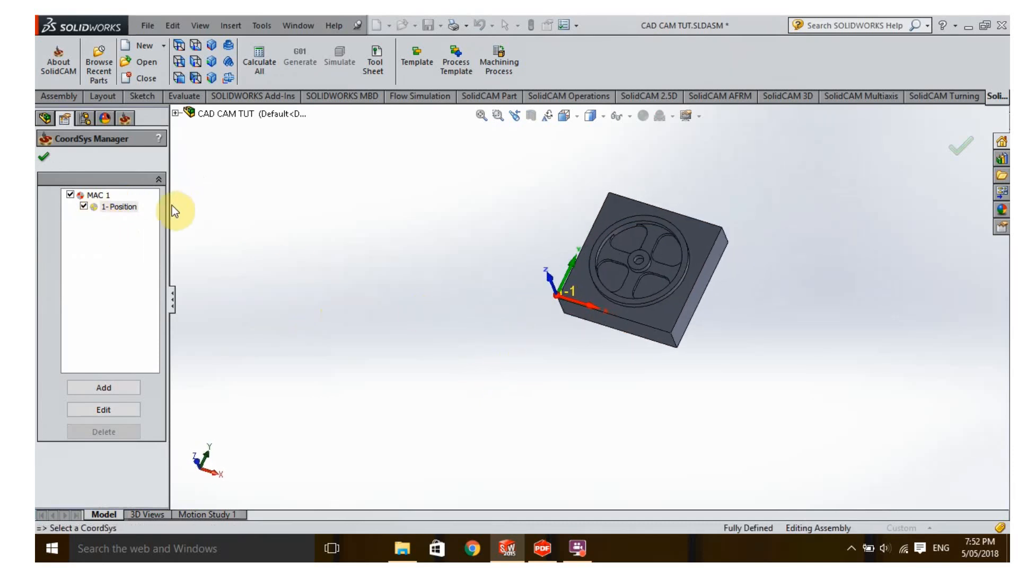
left_click(43, 159)
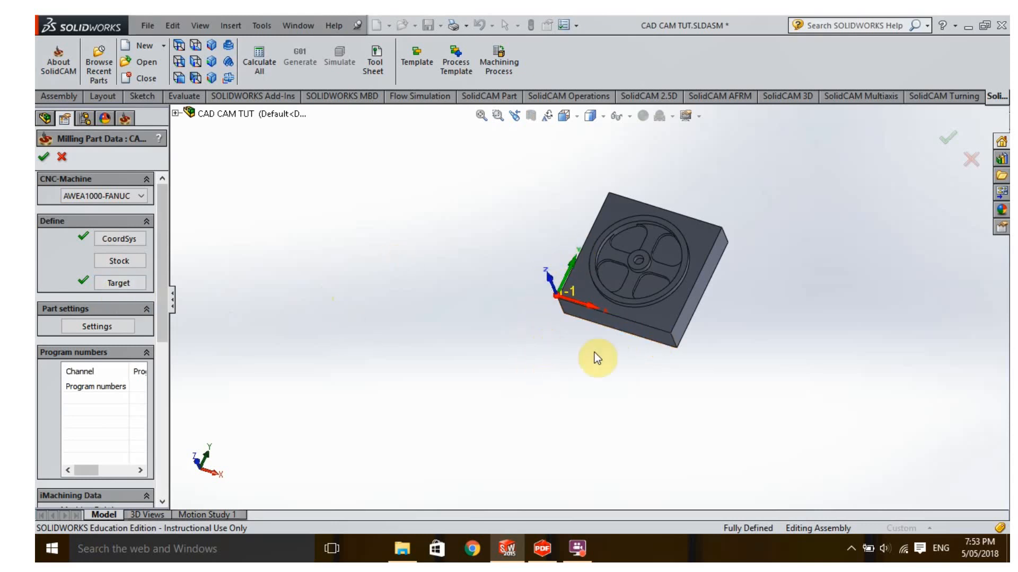
Step: Define the stock as a box relative to the model, selecting the block's solid as its reference
left_click(125, 262)
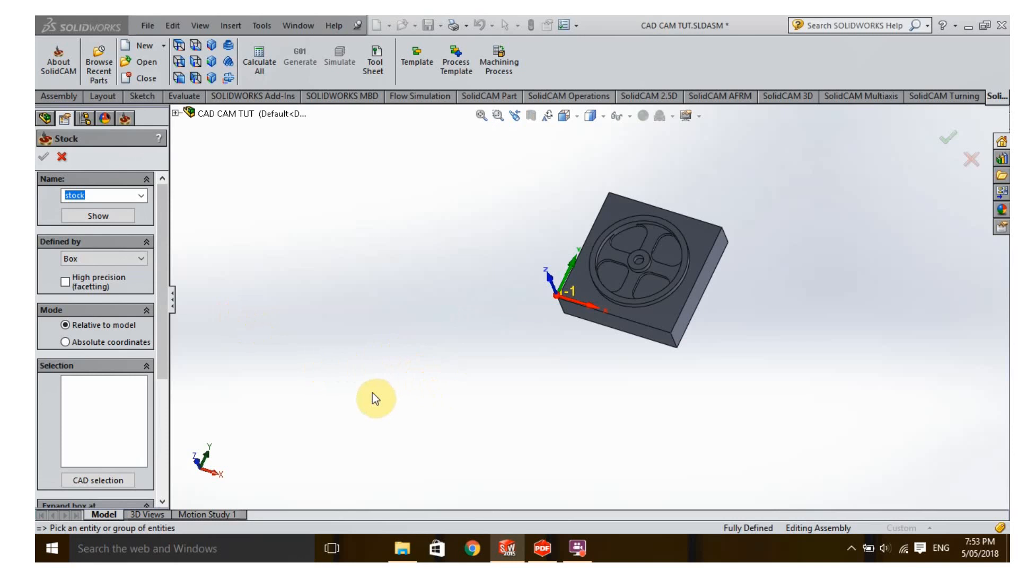
left_click(142, 260)
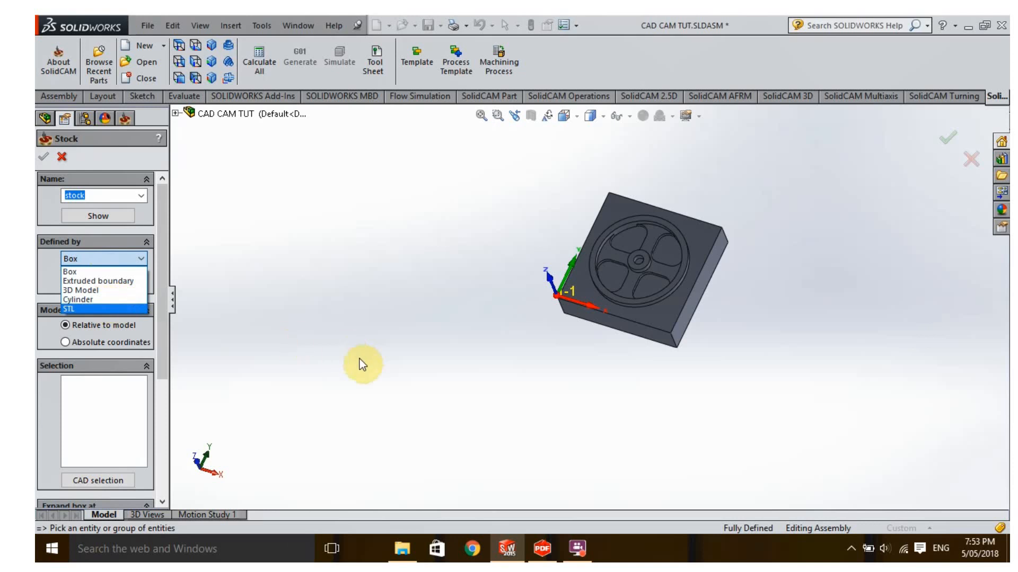
left_click(607, 397)
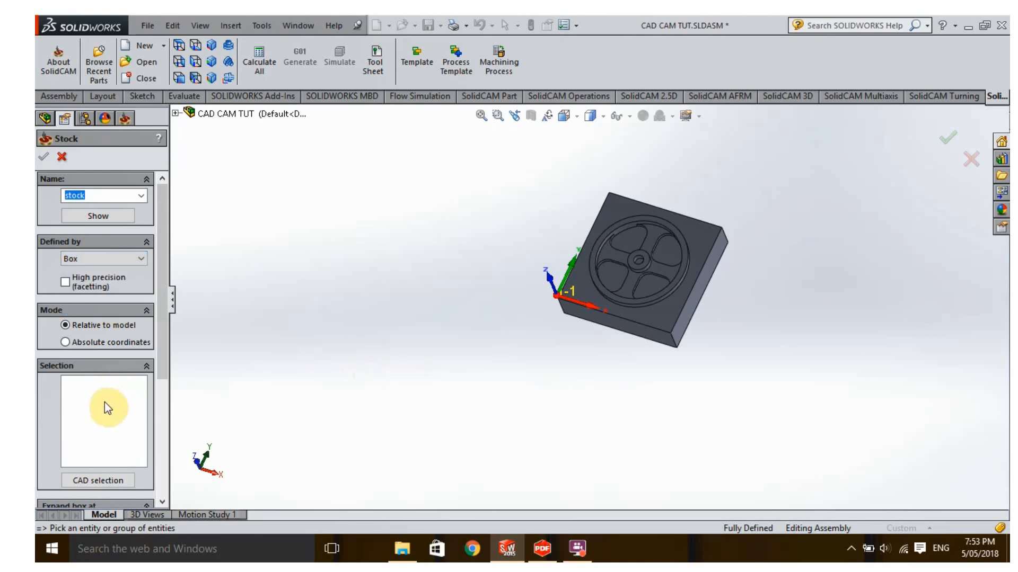
middle_click_drag(494, 386, 485, 329)
left_click(654, 308)
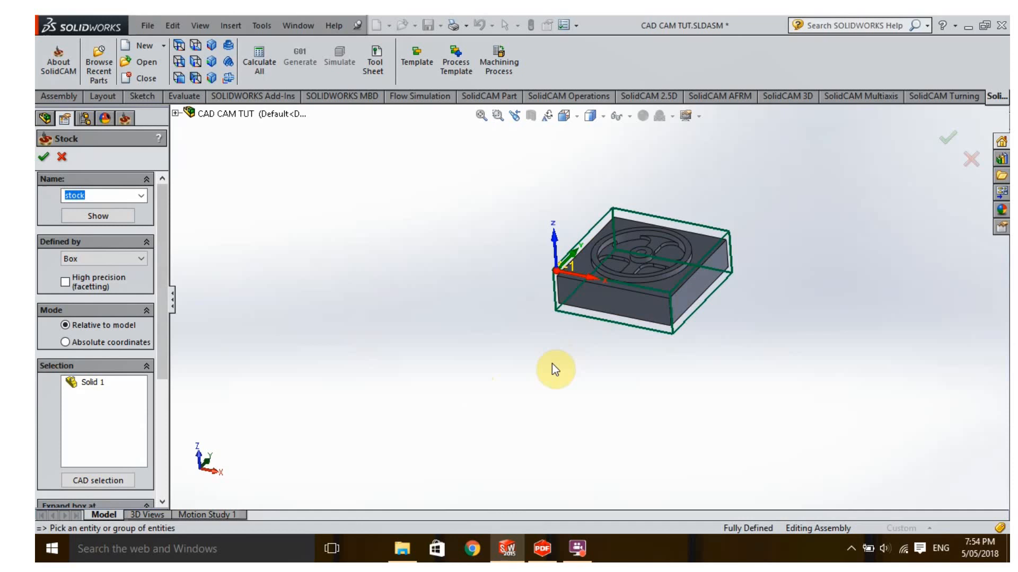
middle_click_drag(568, 352, 548, 345)
Step: Set the stock box expansion to 0 in both X+ and X-
left_click_drag(163, 351, 161, 468)
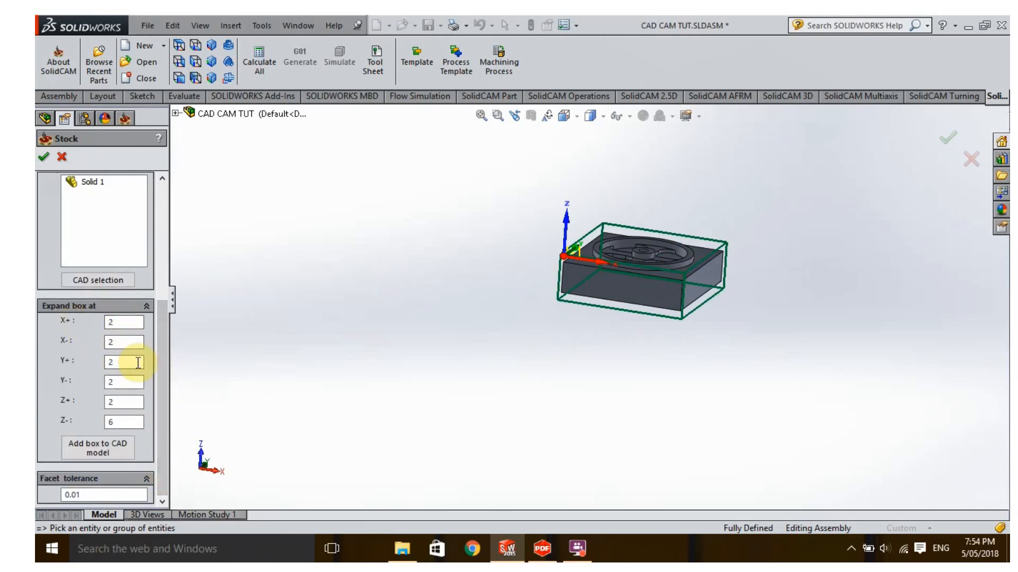
left_click(115, 421)
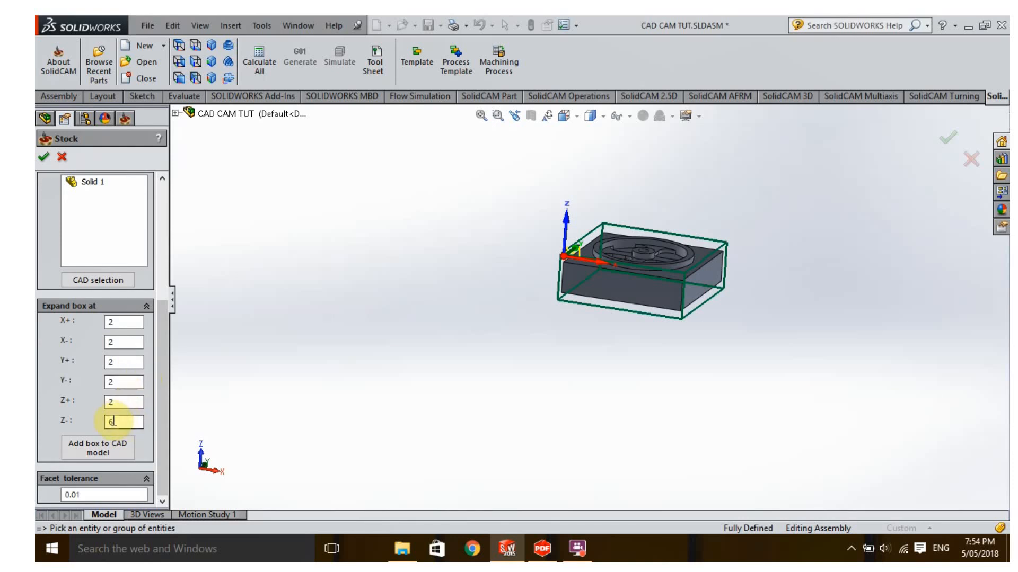
double_click(112, 422)
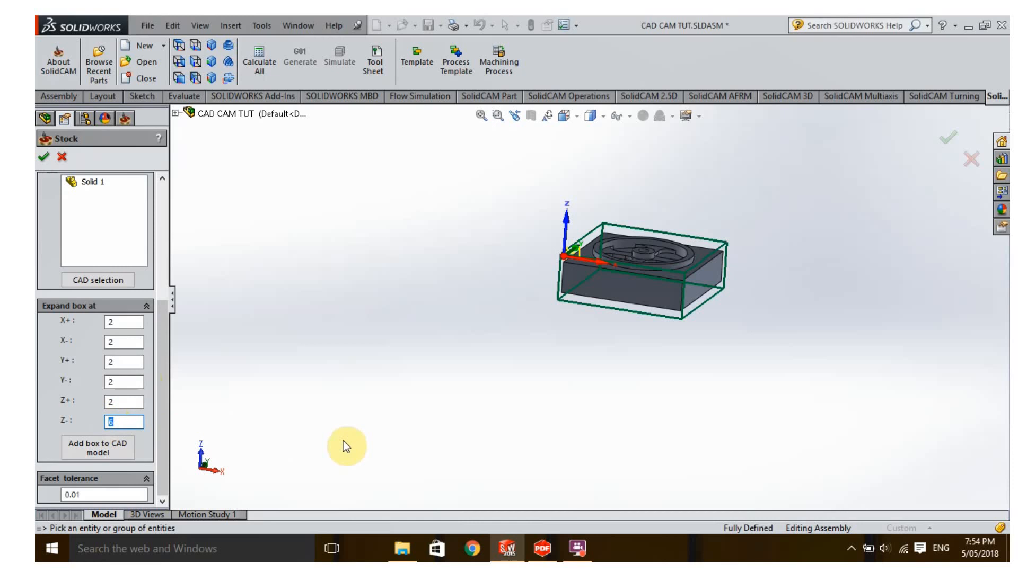
middle_click_drag(484, 463, 489, 415)
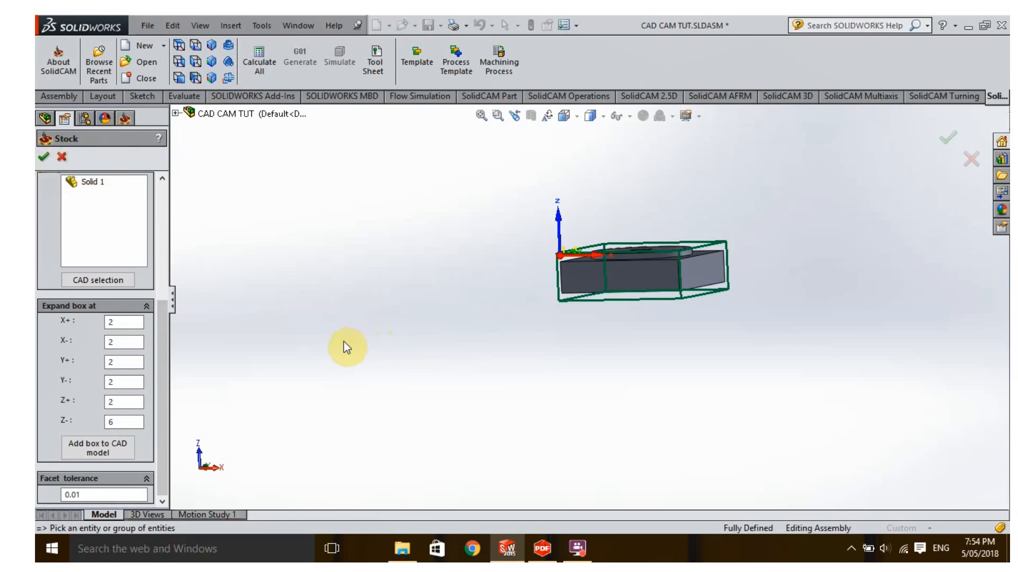
double_click(122, 322)
double_click(115, 339)
type("0")
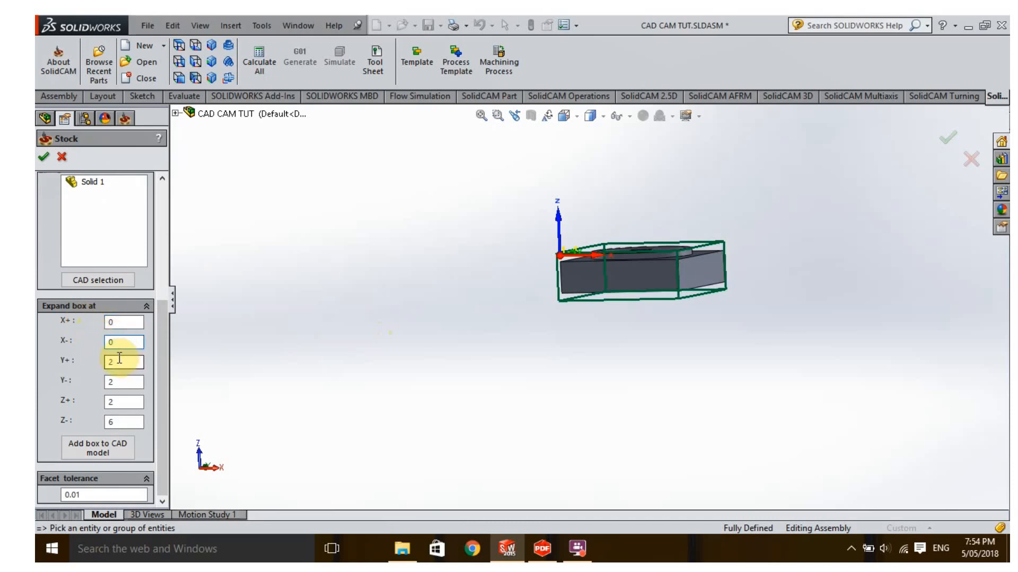
Step: Set the stock box expansion to 0 in both Y+ and Y-
double_click(118, 361)
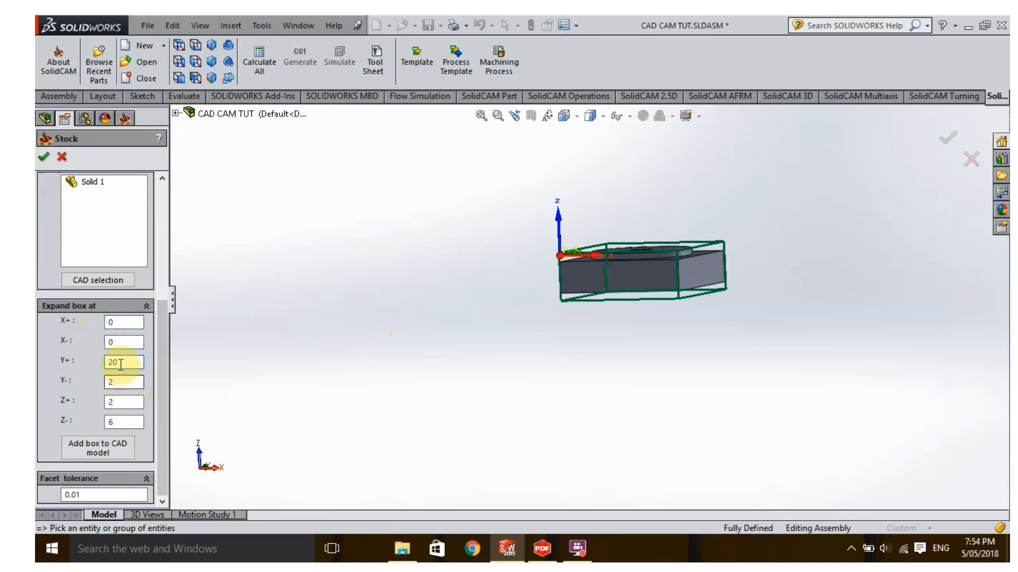
double_click(121, 363)
key("BackSpace")
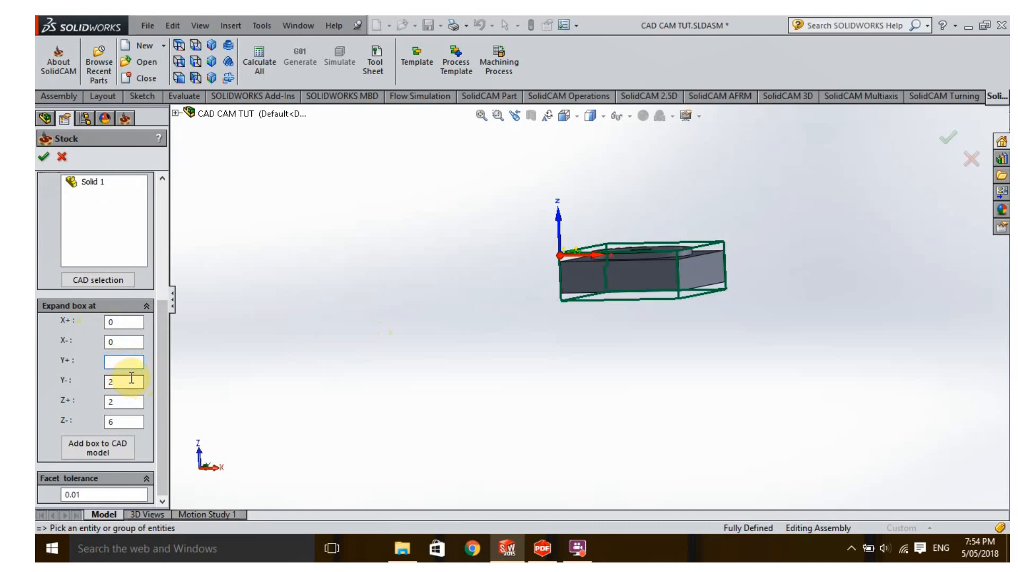
type("0")
left_click(110, 383)
key("BackSpace")
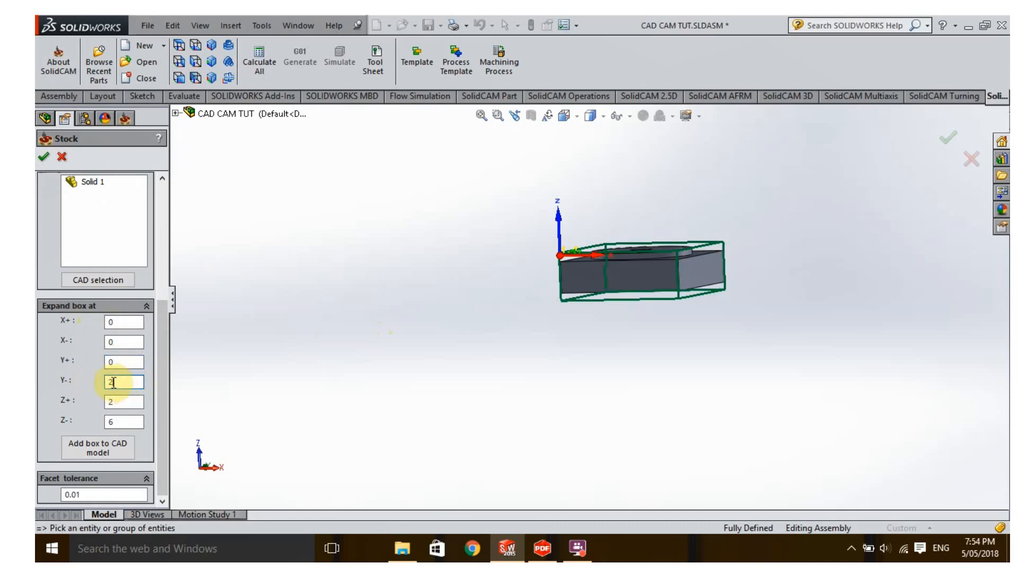
type("0")
Step: Set the stock box expansion to 0 in both Z+ and Z-, then accept the stock definition
left_click_drag(121, 399, 102, 402)
type("0")
left_click(113, 422)
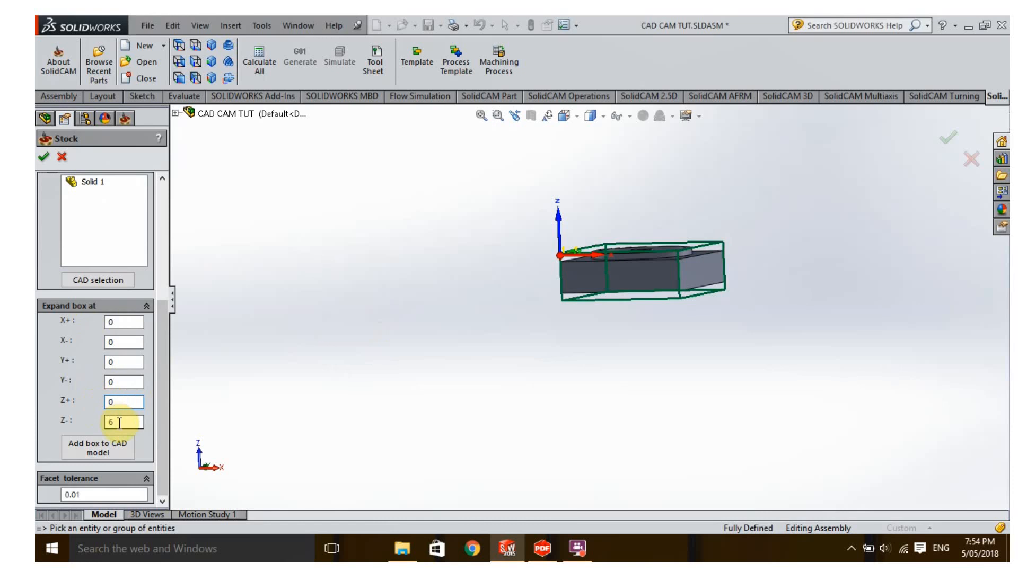
left_click_drag(113, 422, 102, 424)
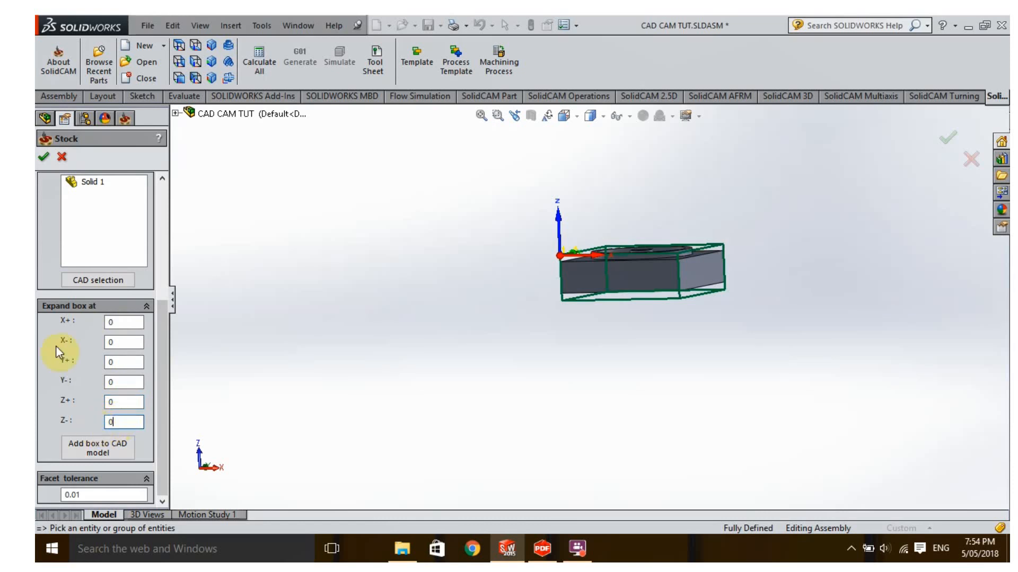
type("0")
left_click(43, 156)
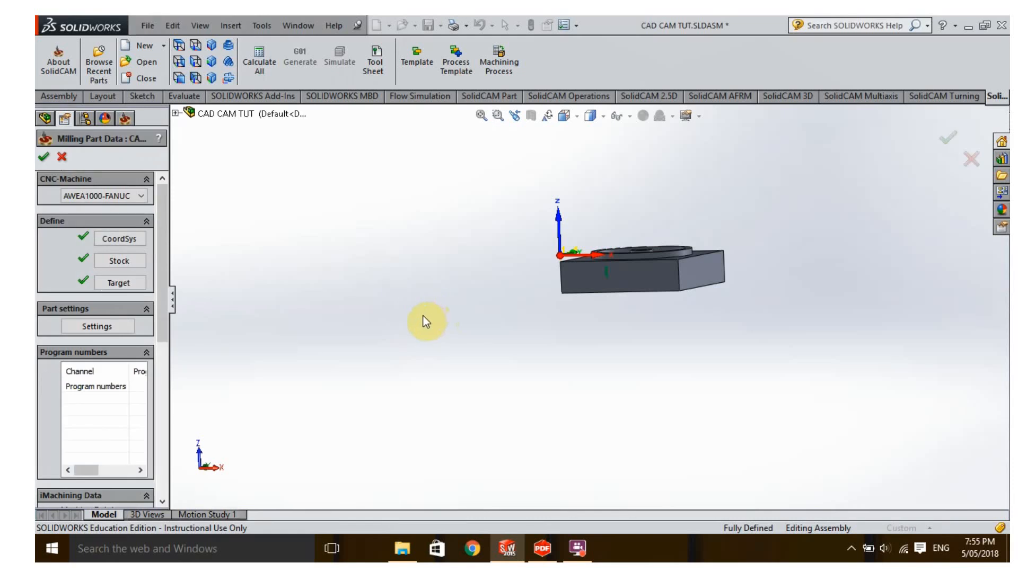
Step: Review the iMachining machine, material and machining level choices, keep the default selections, and accept the milling part data
left_click_drag(165, 313, 163, 432)
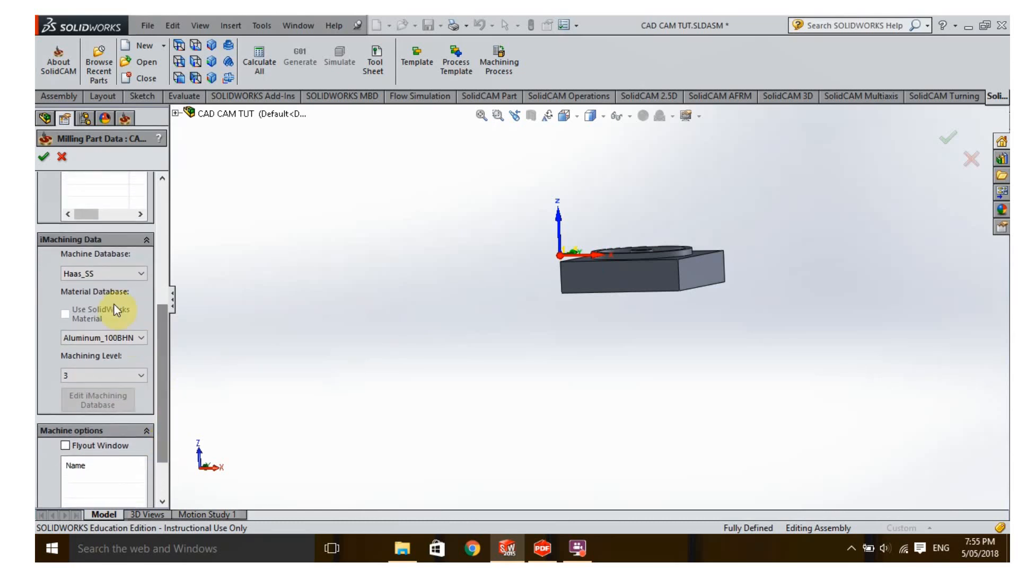
left_click(138, 276)
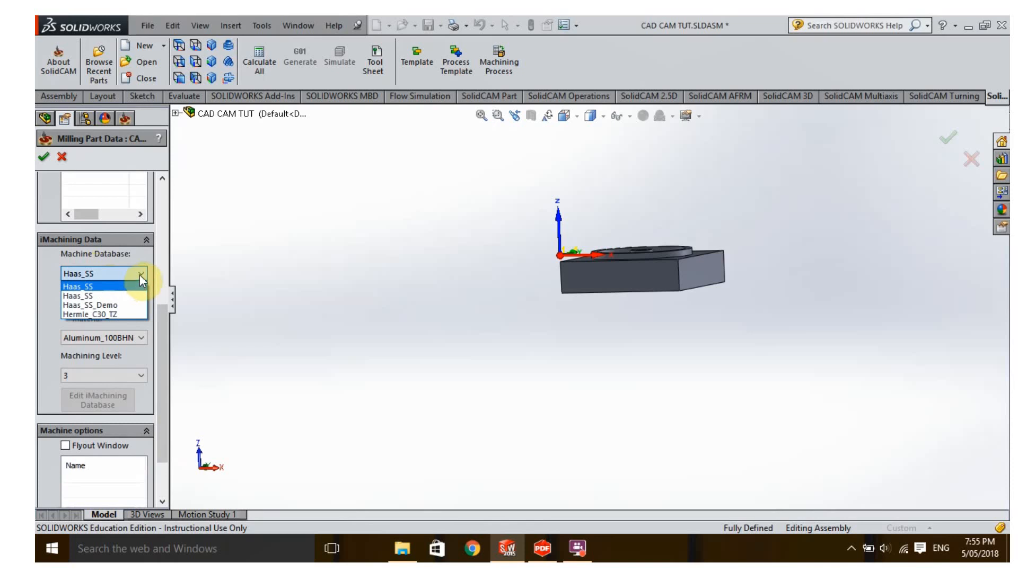
left_click(139, 275)
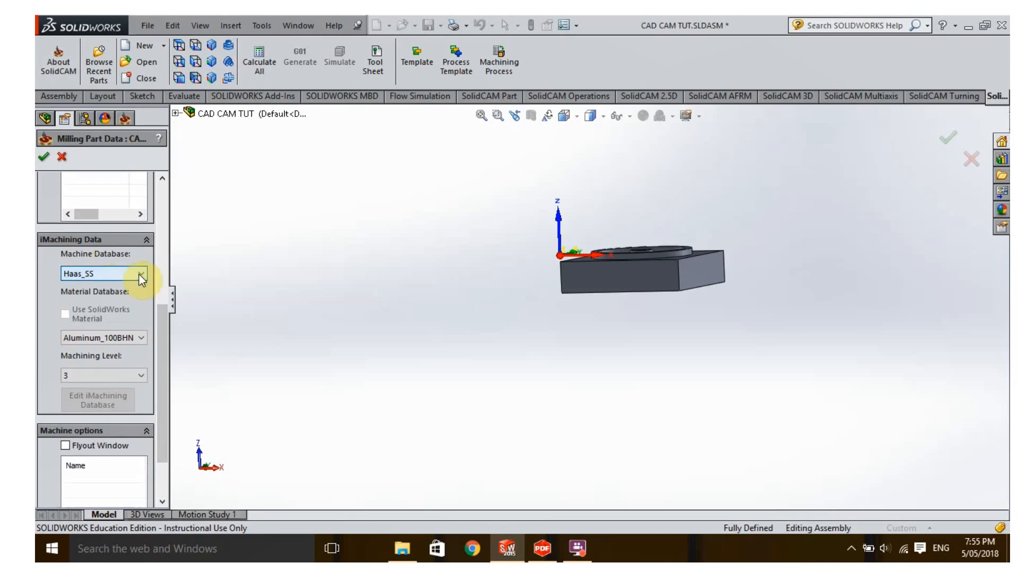
left_click(143, 342)
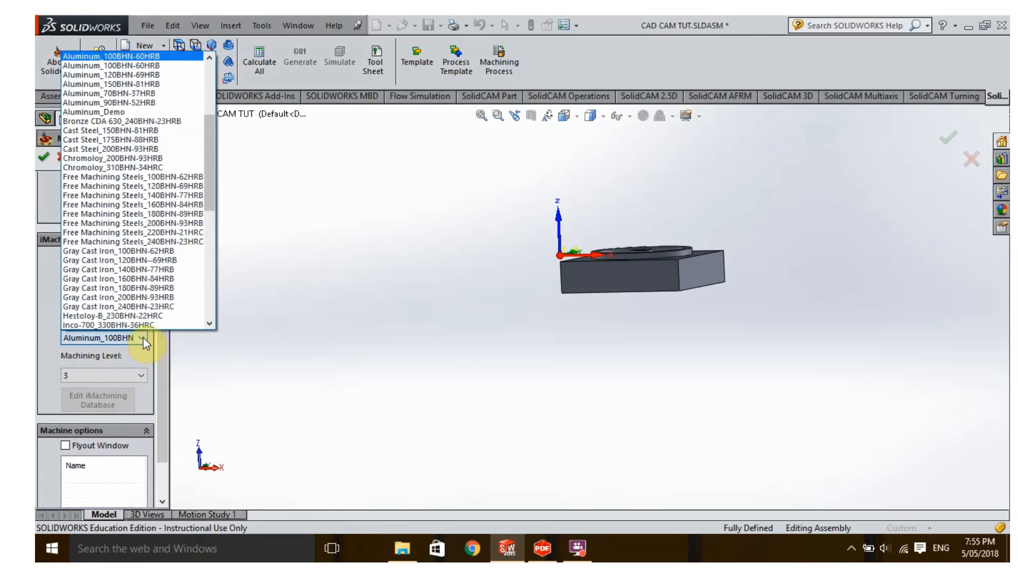
left_click(143, 338)
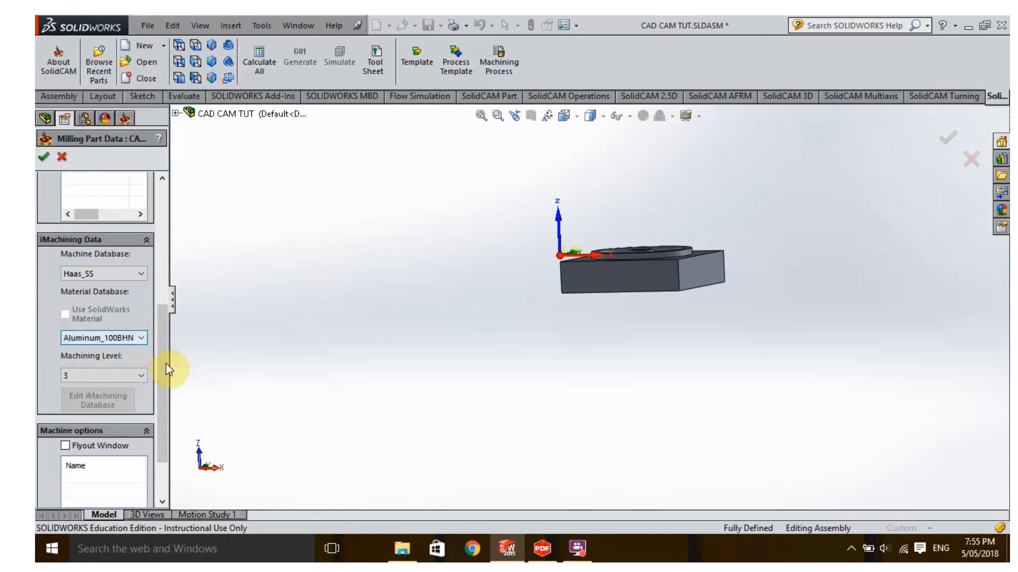
left_click(141, 377)
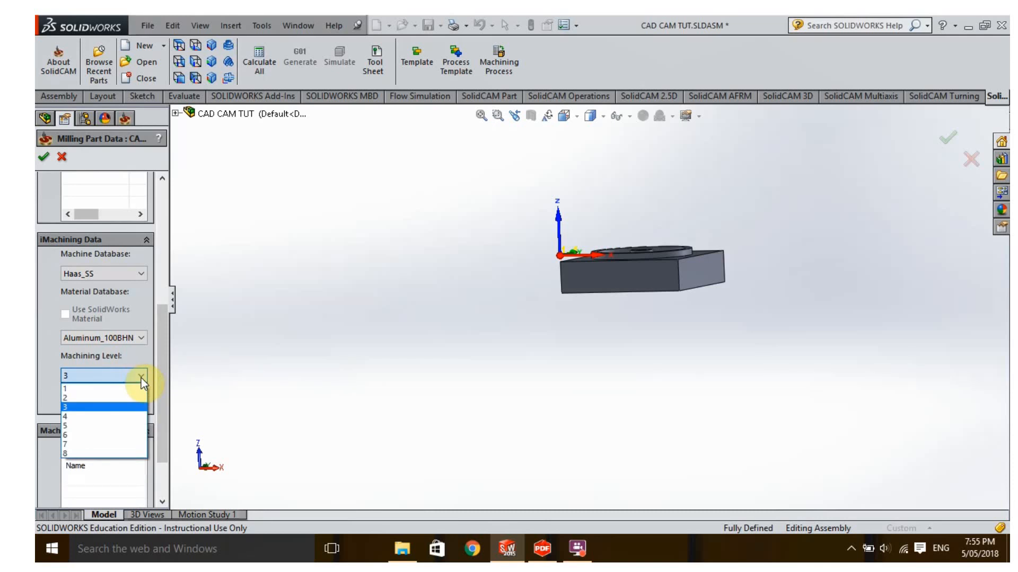
left_click(141, 377)
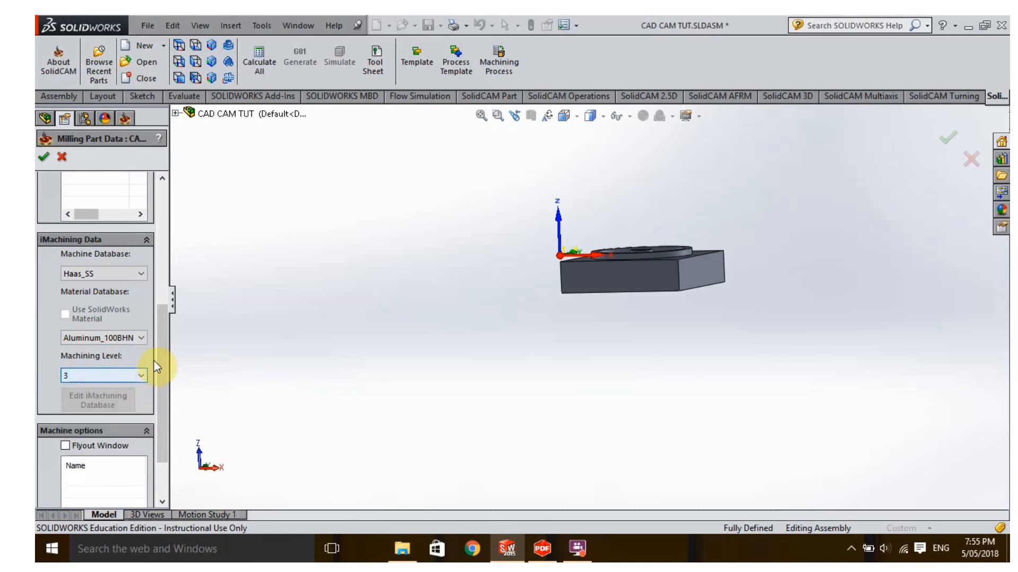
left_click_drag(163, 365, 153, 218)
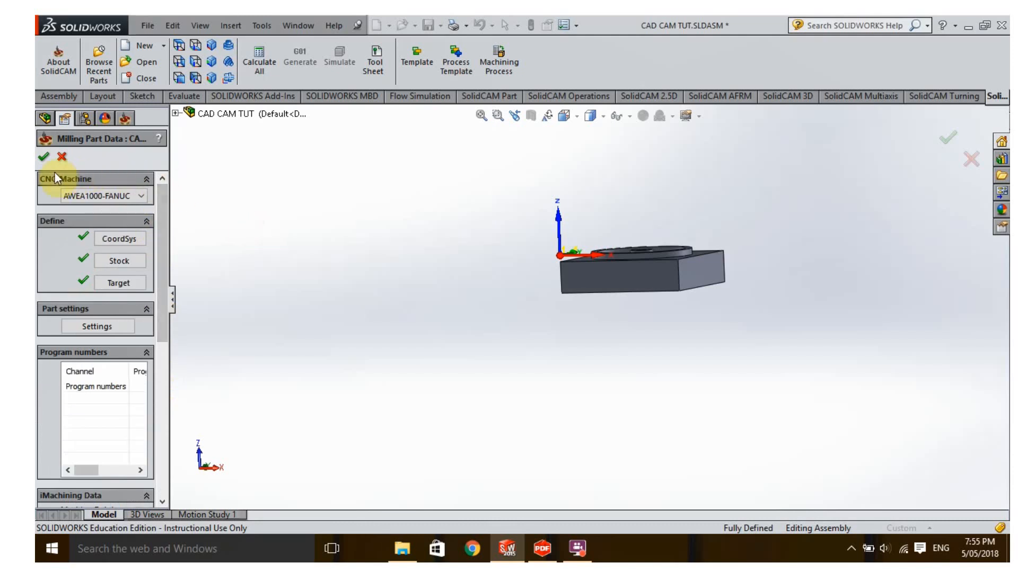
left_click(43, 157)
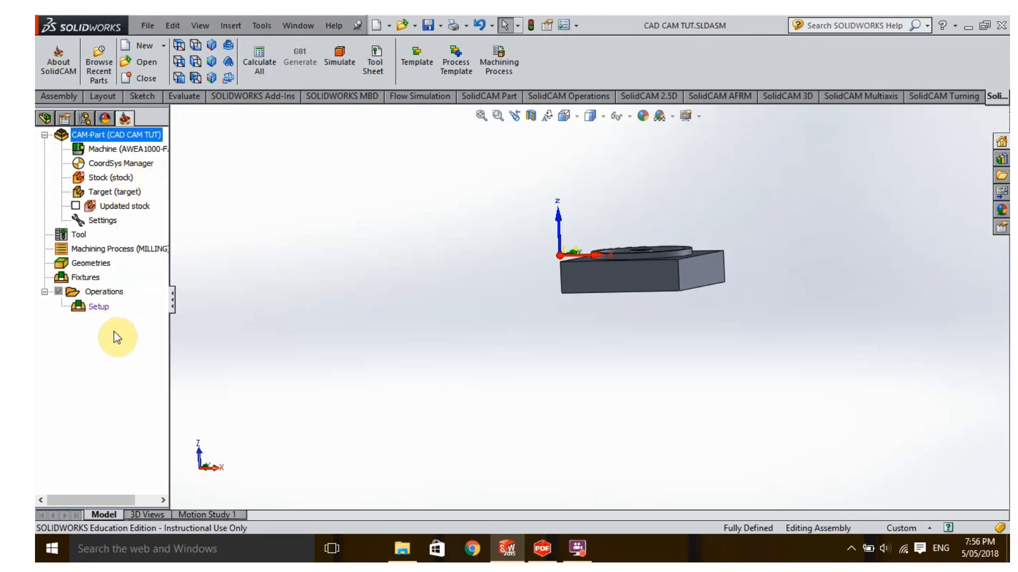
Step: Open the part tool table, look through the available milling and drilling tool types, and add an end mill
left_click(78, 236)
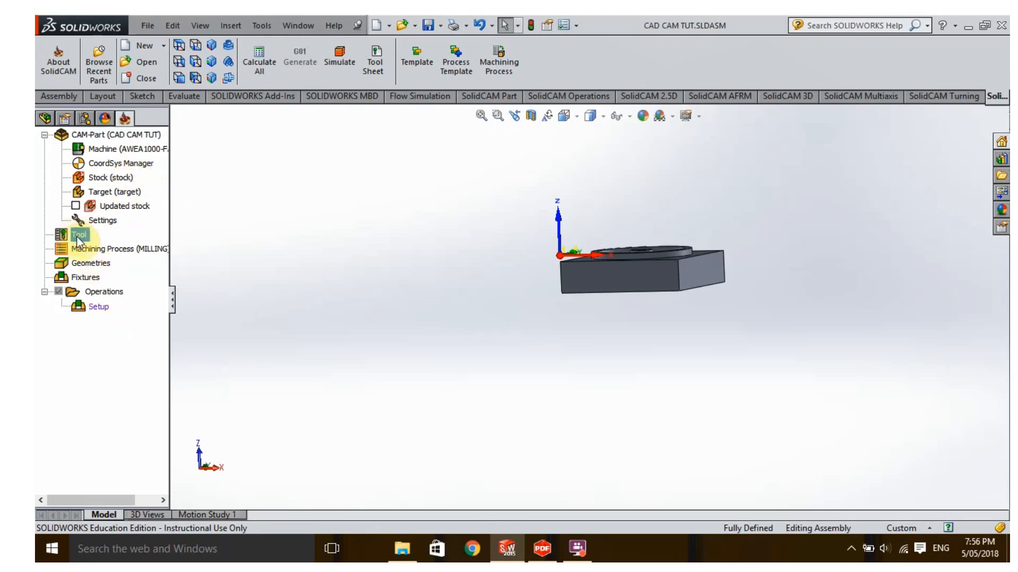
right_click(78, 241)
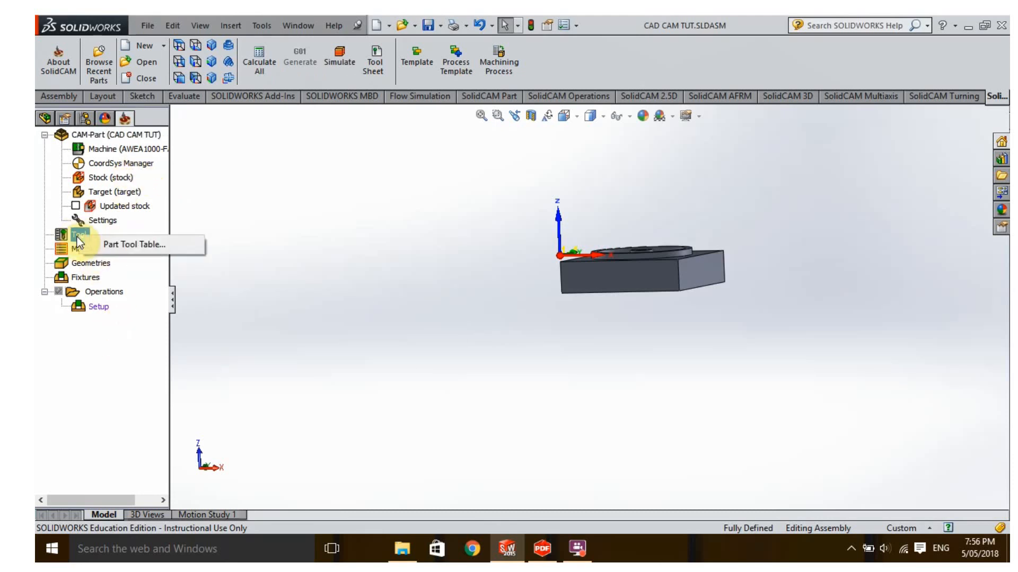
left_click(135, 245)
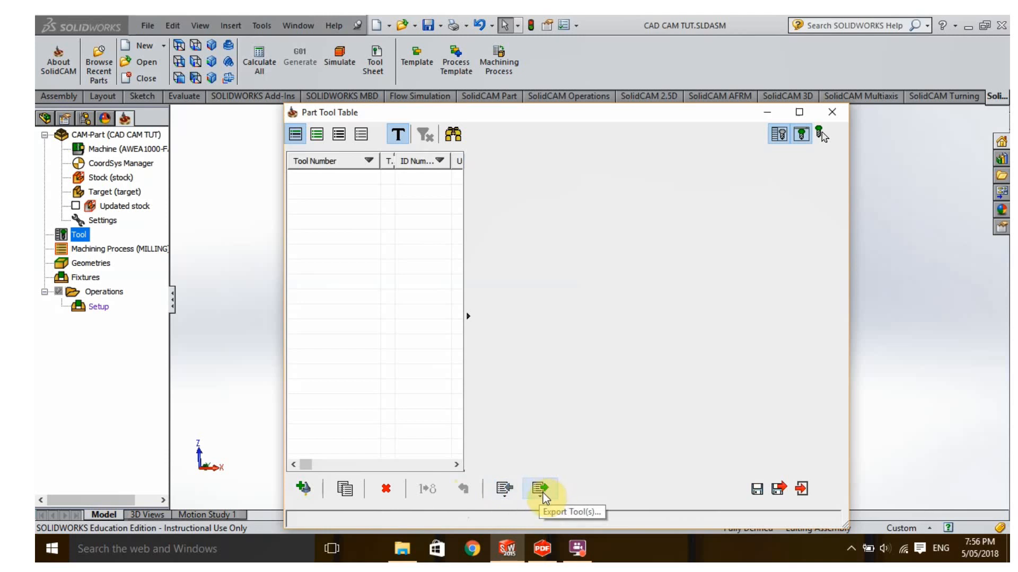
left_click(303, 488)
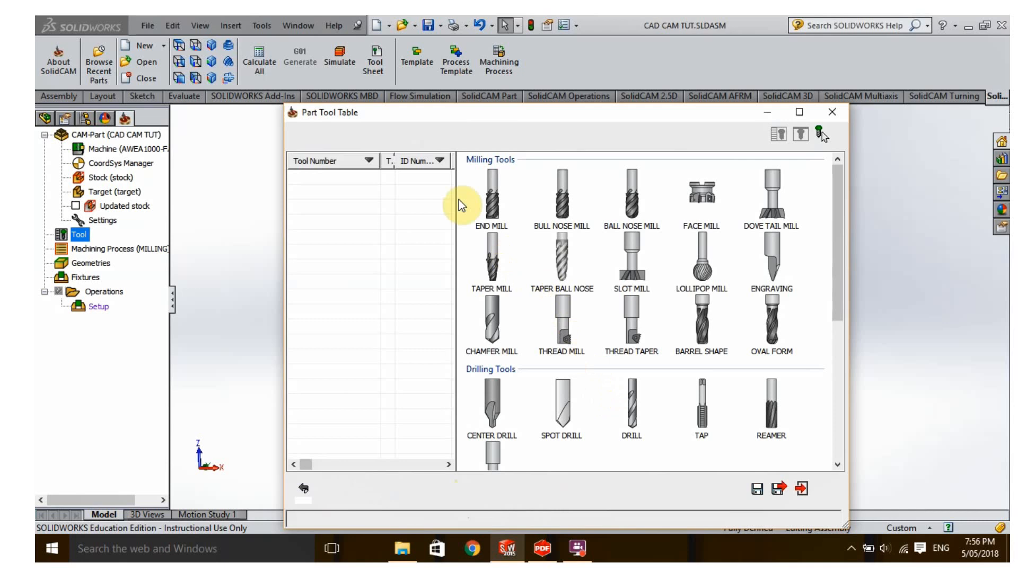
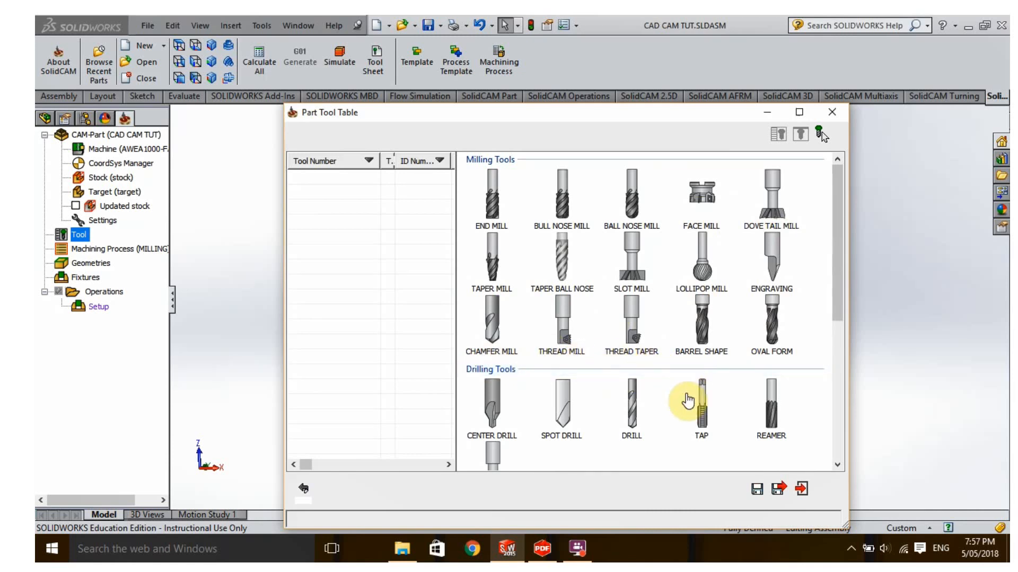
scroll(684, 399, "down", 2)
scroll(679, 393, "down", 2)
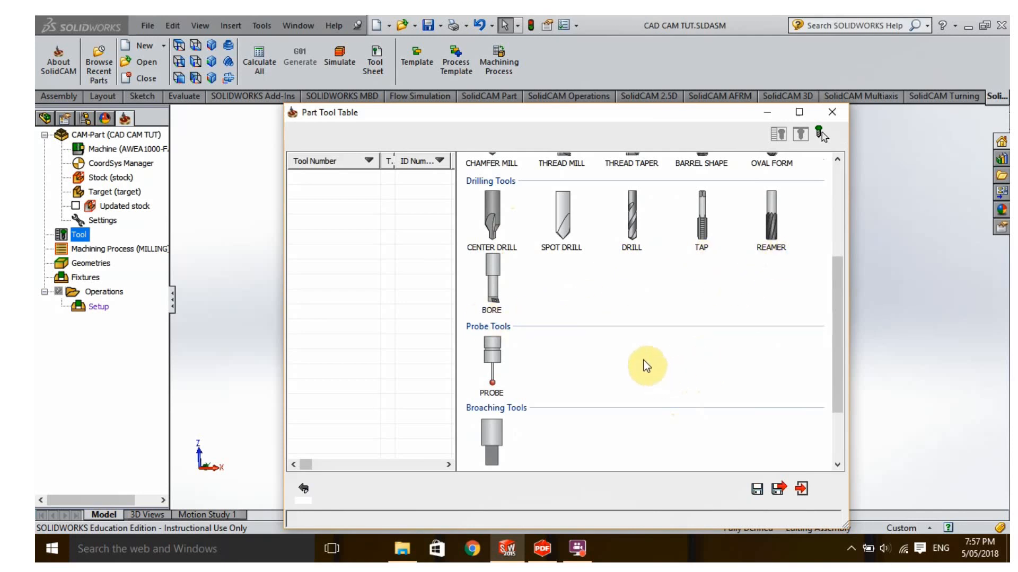
scroll(654, 364, "down", 3)
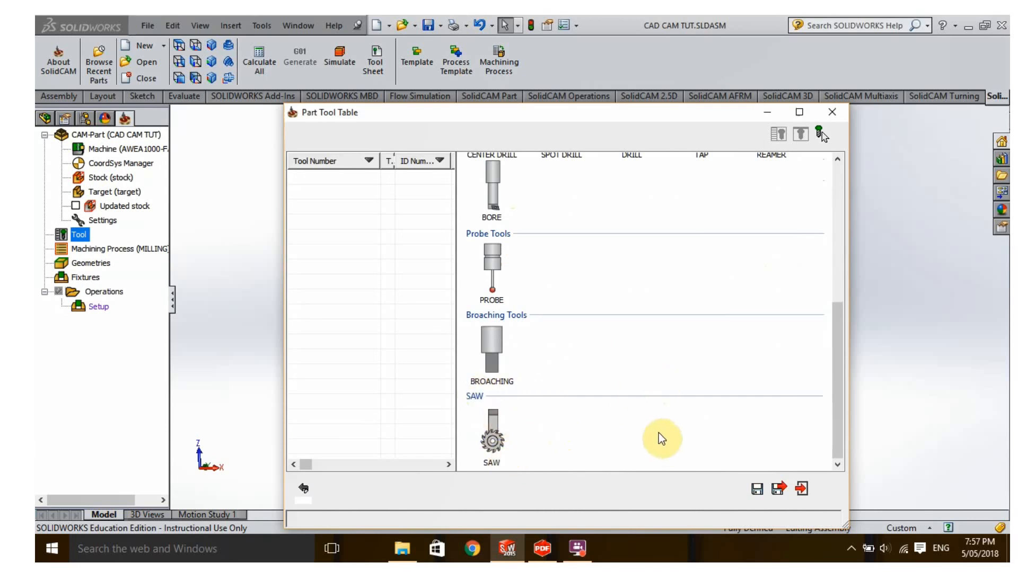
scroll(668, 392, "up", 5)
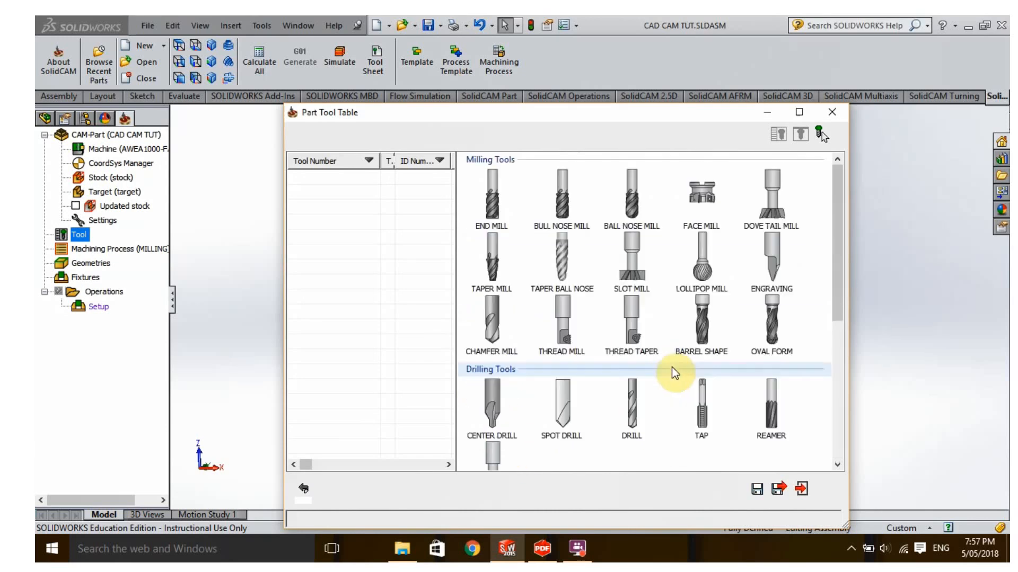
left_click(492, 213)
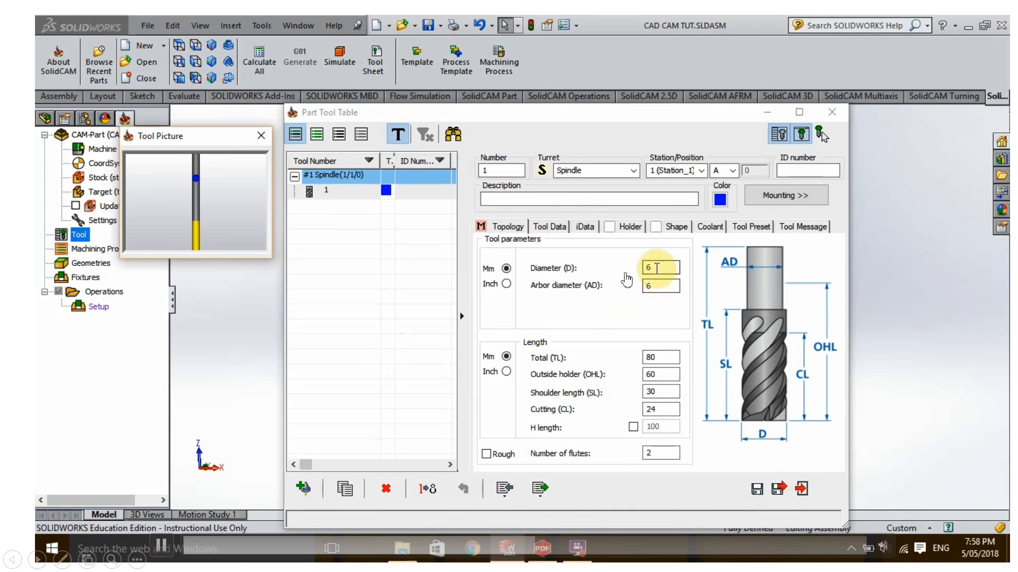
Step: Try a diameter of 8 mm for the end mill, then set it back to 6 mm
left_click(657, 268)
type("8")
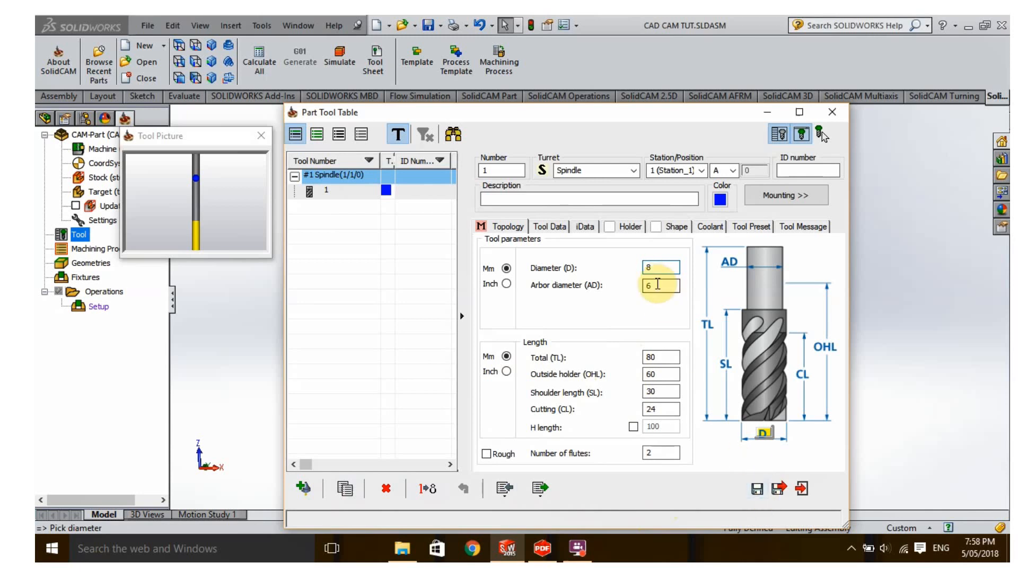
left_click_drag(653, 269, 648, 268)
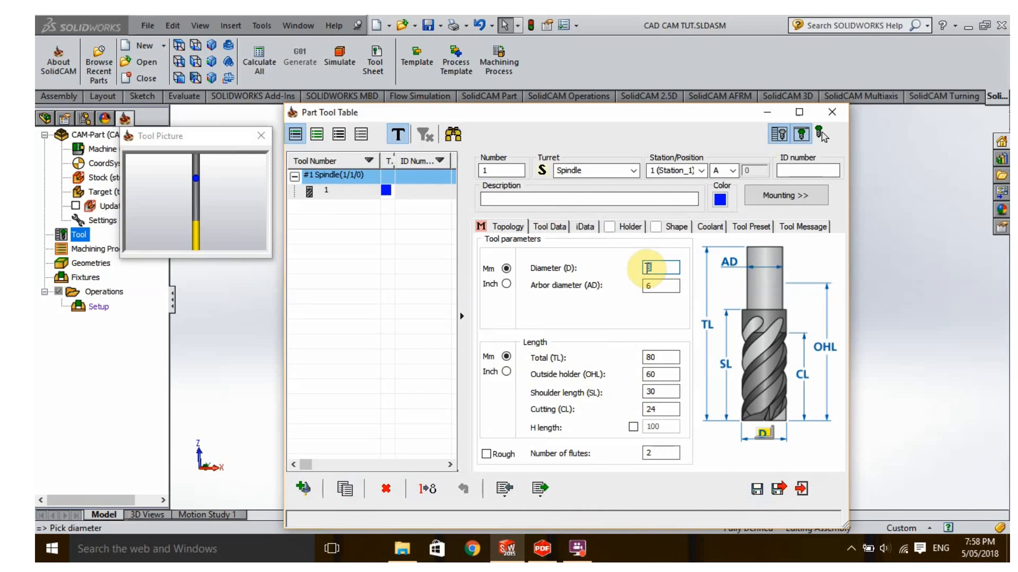
type("6")
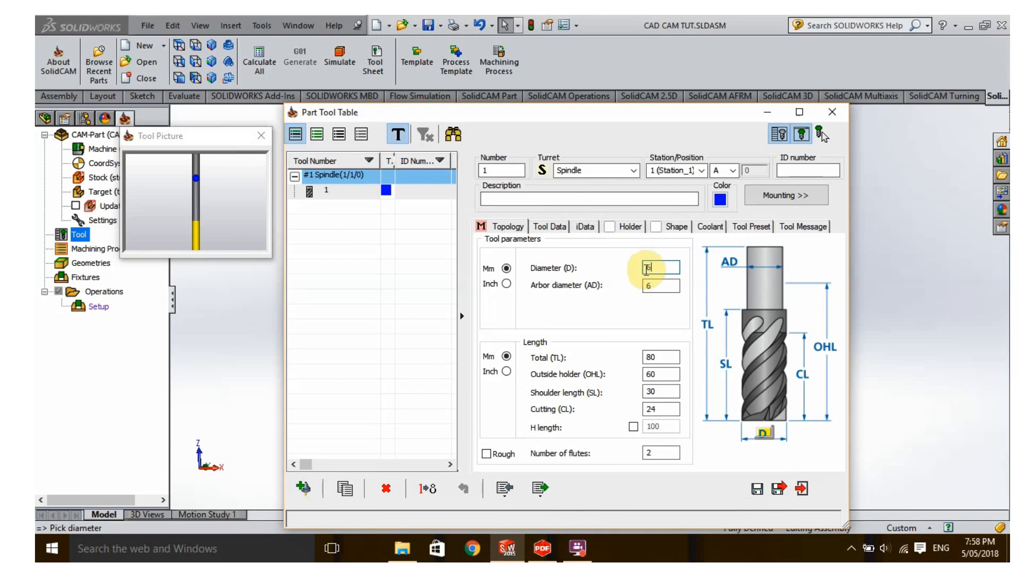
Step: Save the end mill as tool 1 and close the Part Tool Table
left_click(759, 491)
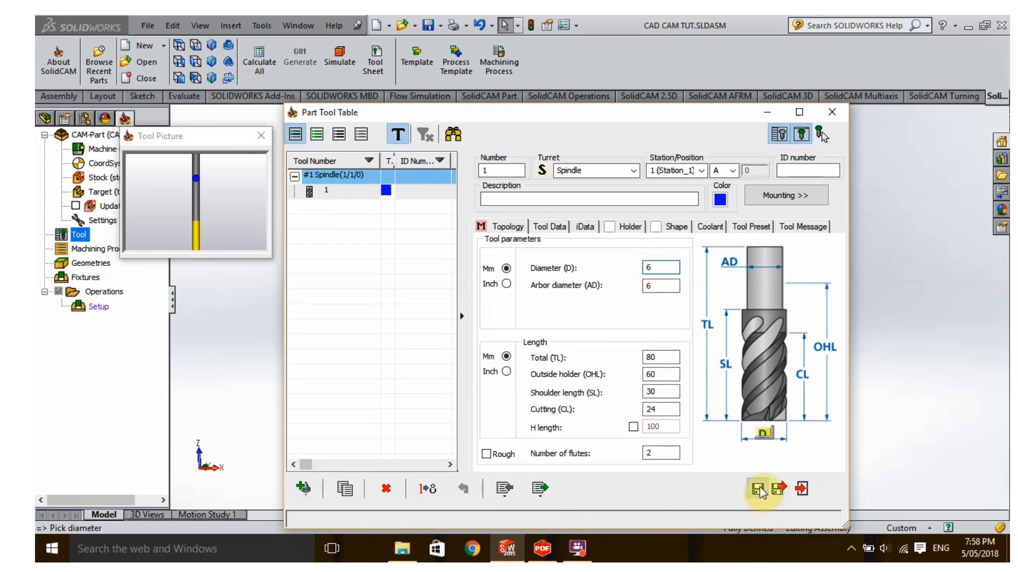
left_click(334, 193)
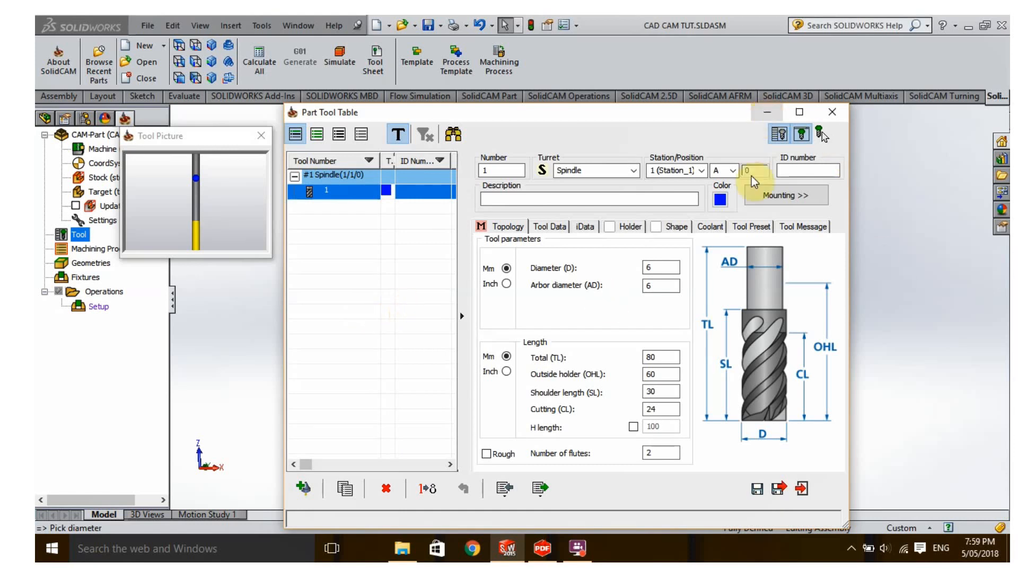
left_click(800, 488)
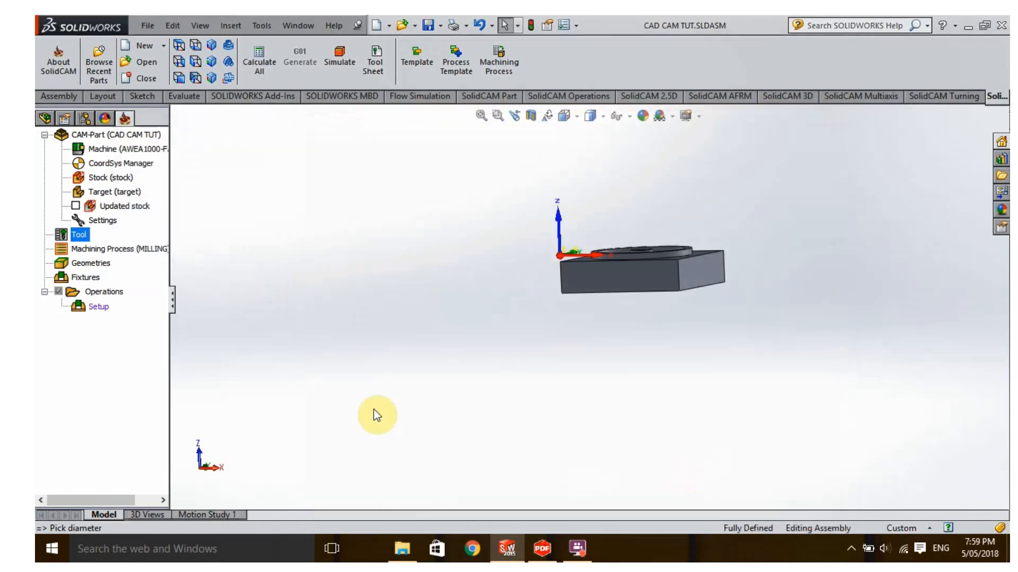
Step: Reopen the Part Tool Table to check the saved end mill's parameters, and close it again
right_click(78, 238)
left_click(105, 243)
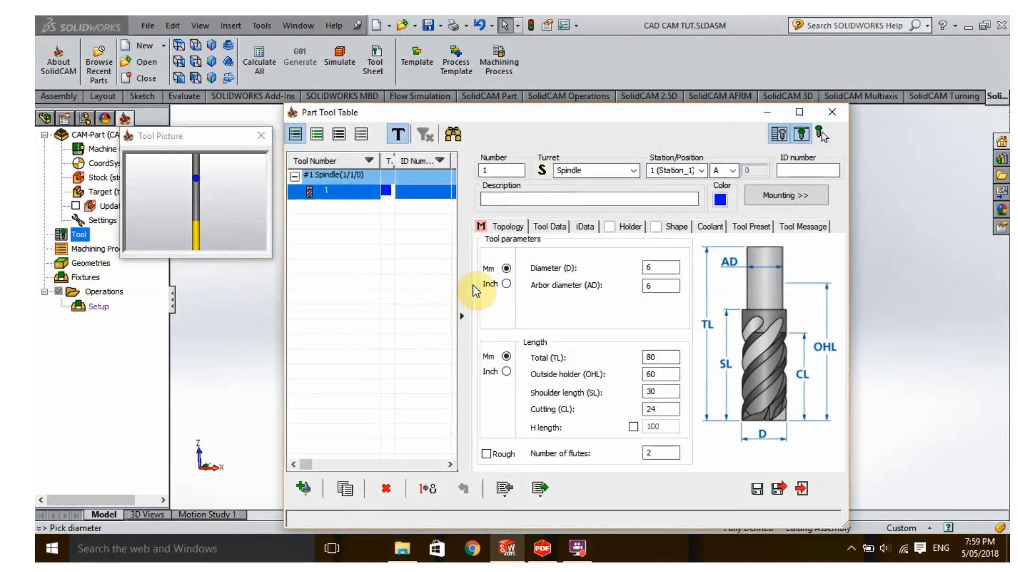
left_click(832, 112)
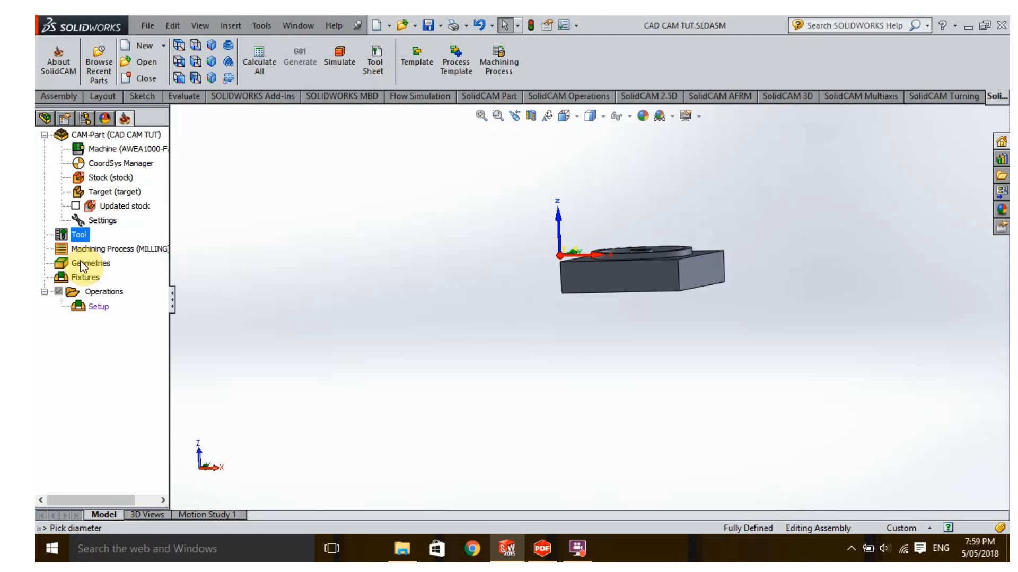
Step: In tool 1's tool data, set Feed XY to 200, disable the separate Finish feed XY, and set Feed Z to 33
right_click(79, 235)
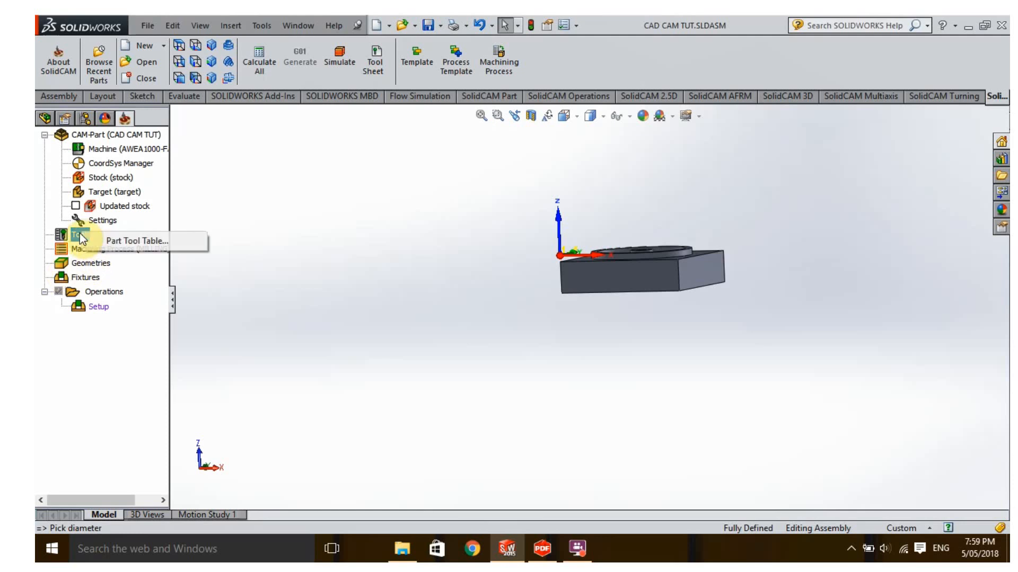
left_click(111, 240)
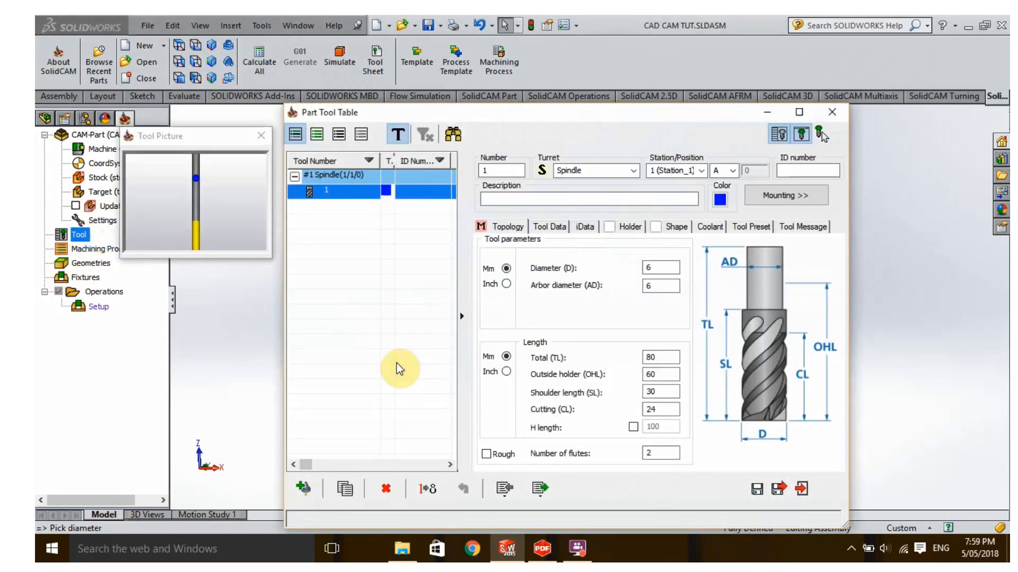
left_click(549, 227)
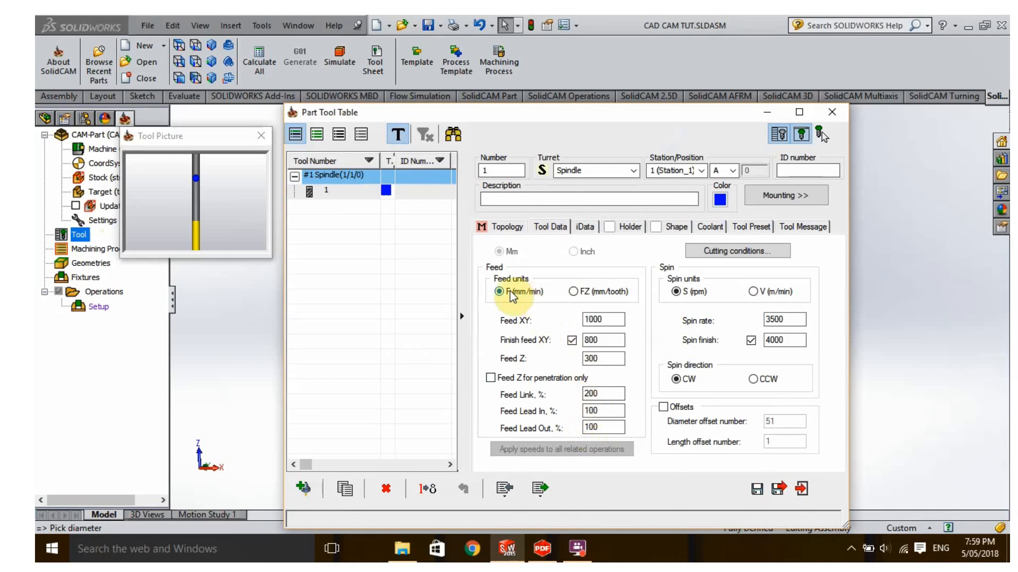
double_click(604, 320)
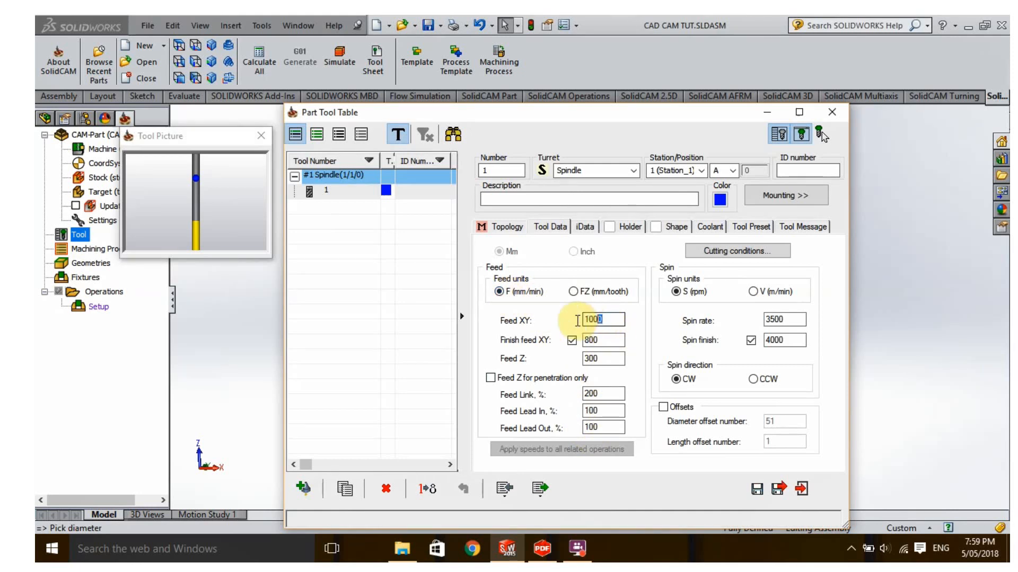
type("200")
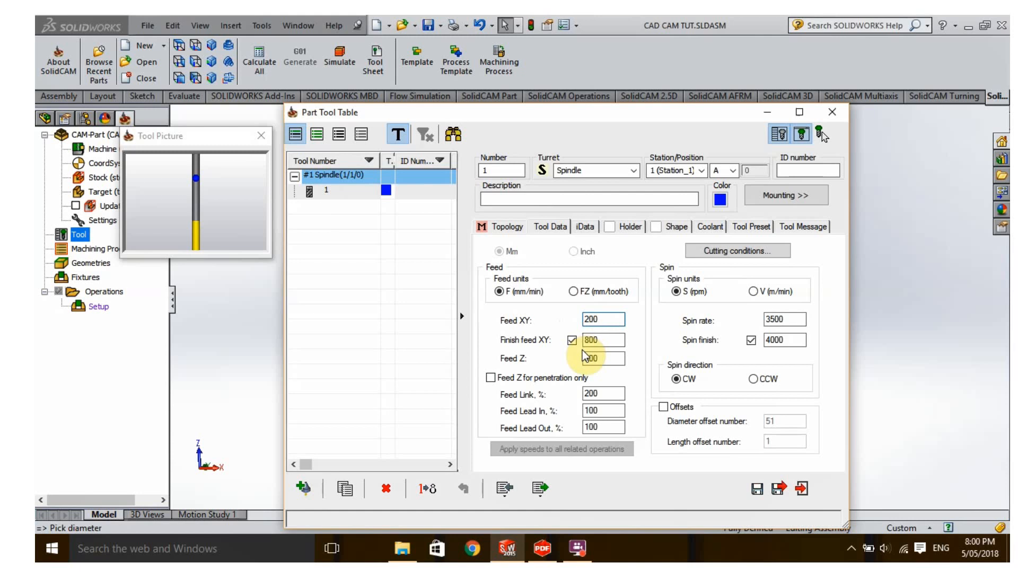
left_click(571, 340)
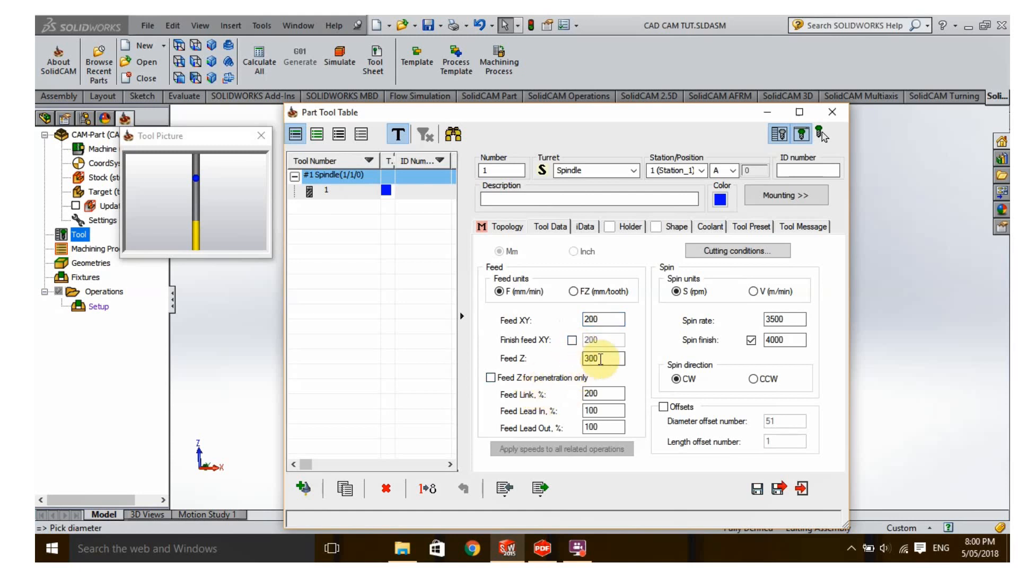
double_click(601, 360)
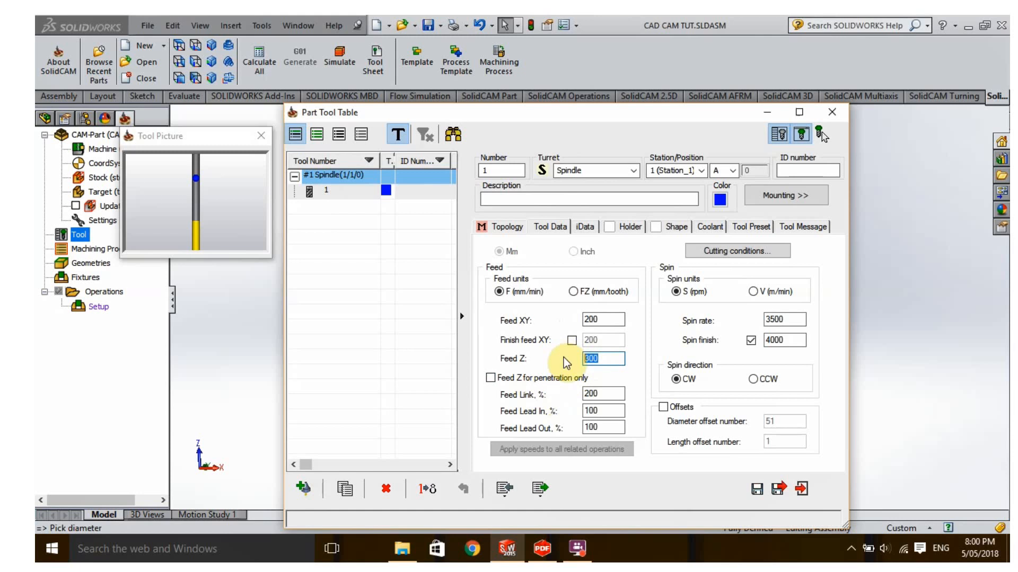
type("33")
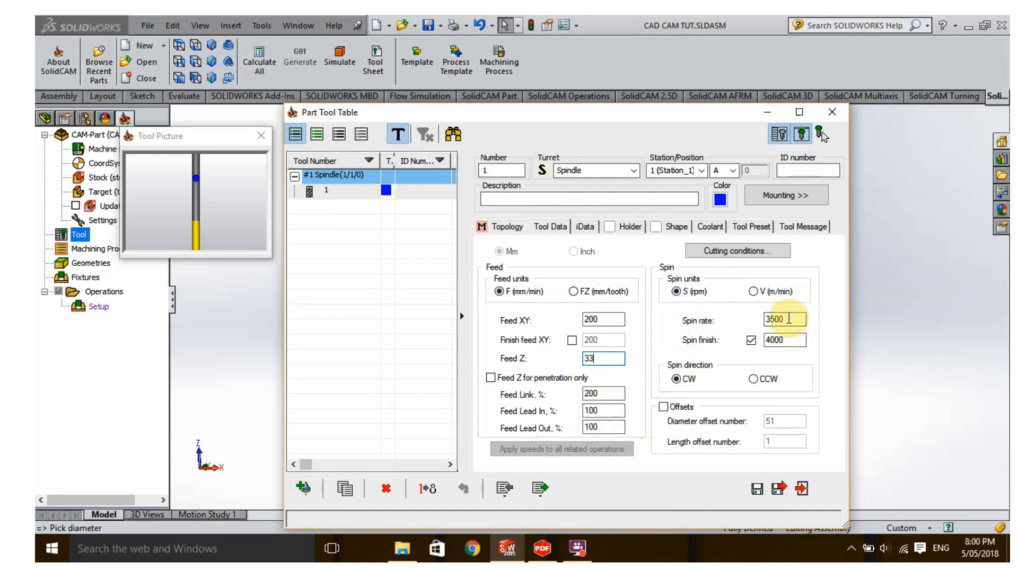
Step: Set tool 1's spin rate to 1000 rpm without a separate spin finish, then save the tool and close the table
left_click_drag(789, 319, 758, 317)
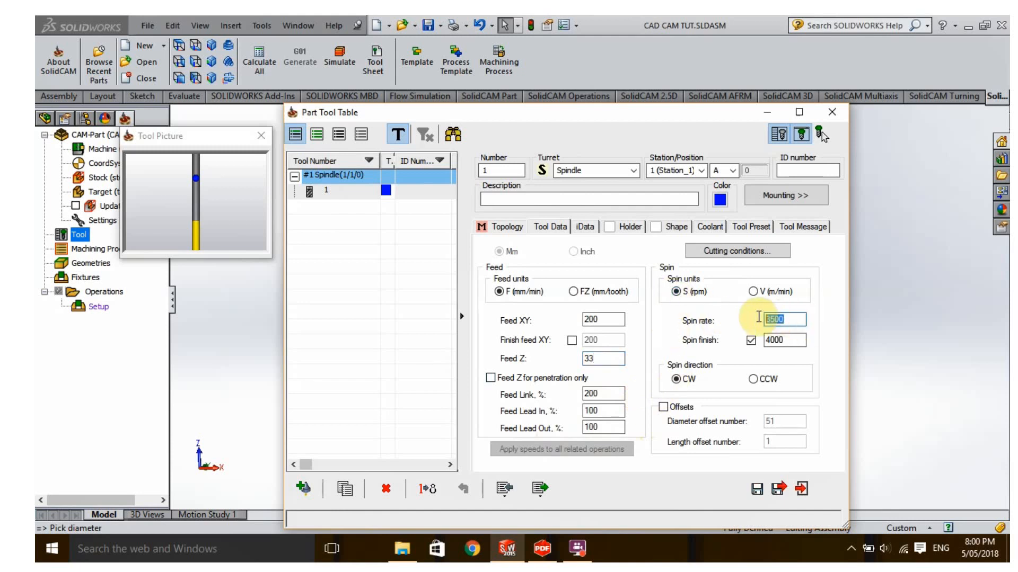
type("1000")
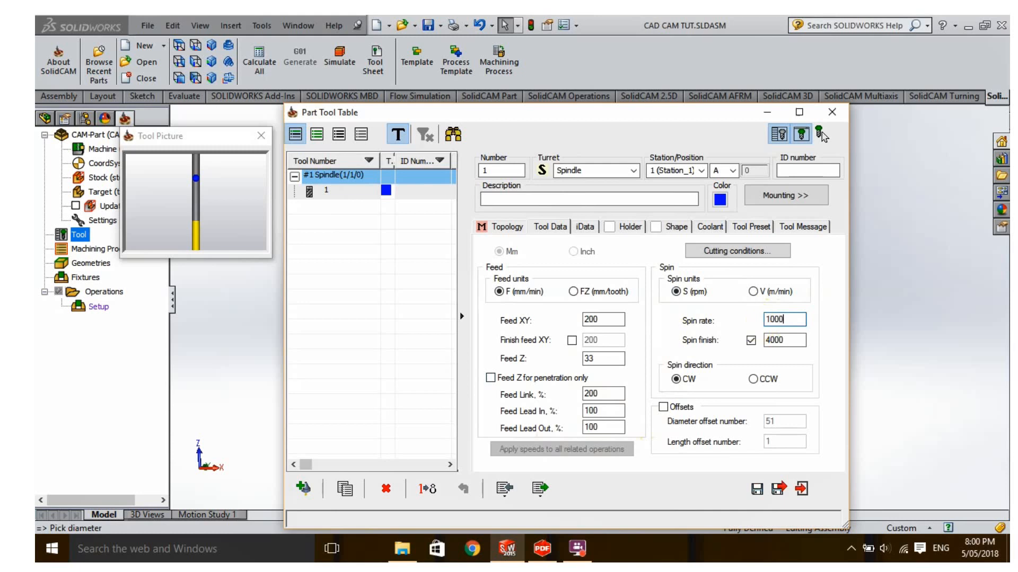
left_click(751, 340)
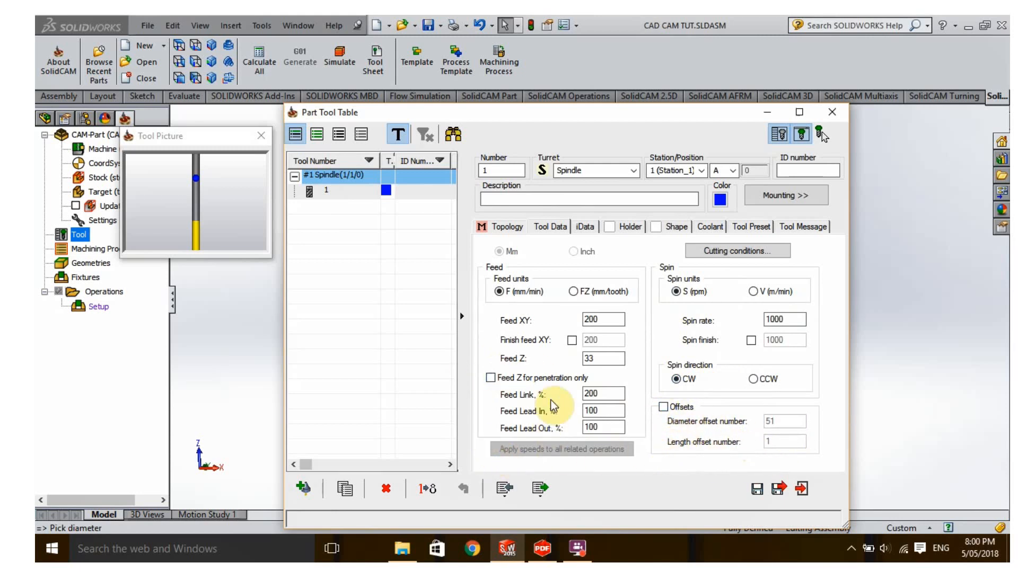
left_click(758, 491)
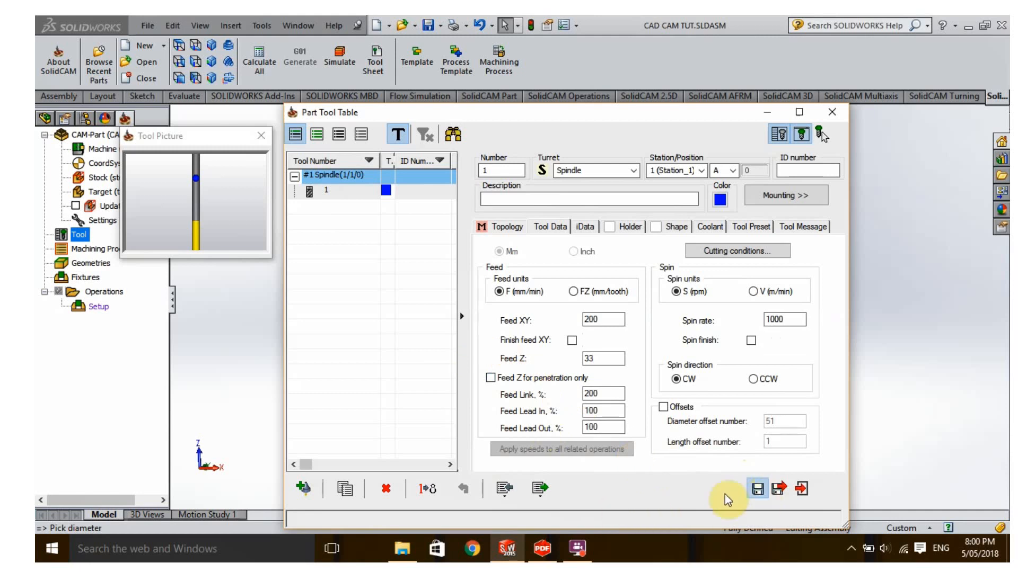
left_click(801, 489)
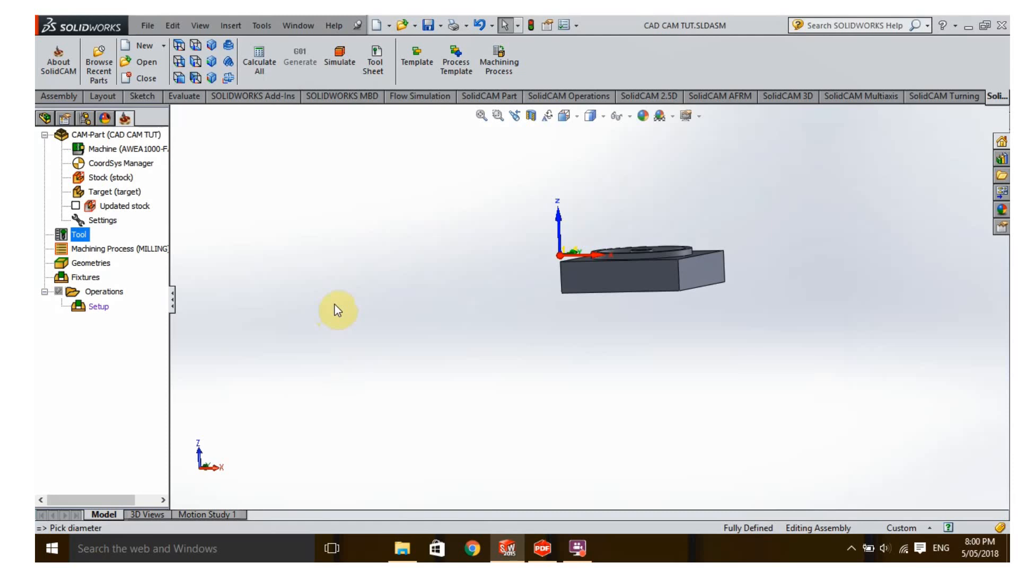
Step: Add a 3D Milling operation to the part's Operations for machining the wheel
middle_click_drag(452, 311, 442, 434)
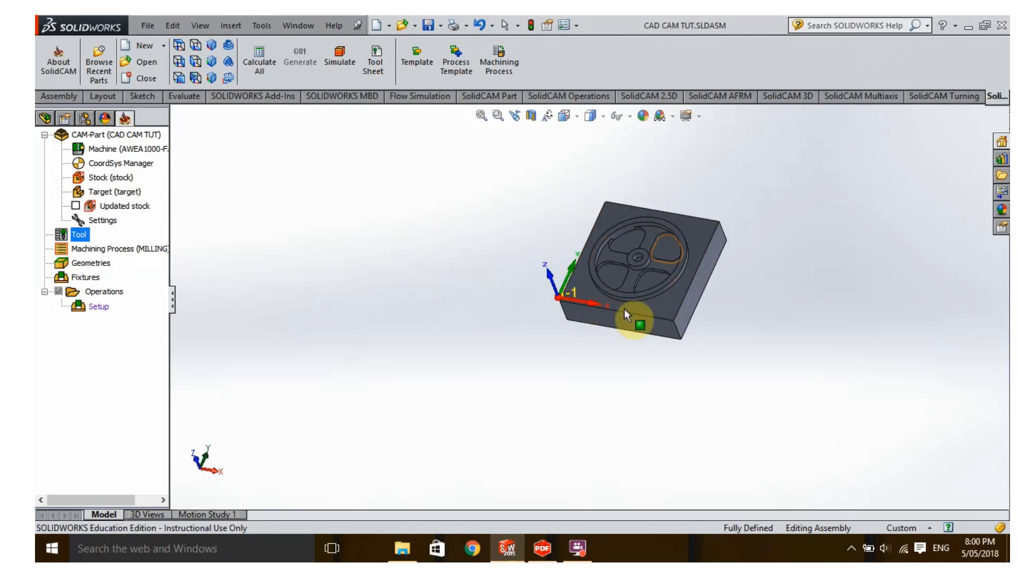
mouse_move(594, 386)
middle_mouse_down()
mouse_move(597, 291)
mouse_move(600, 369)
middle_mouse_up()
scroll(627, 264, "down", 3)
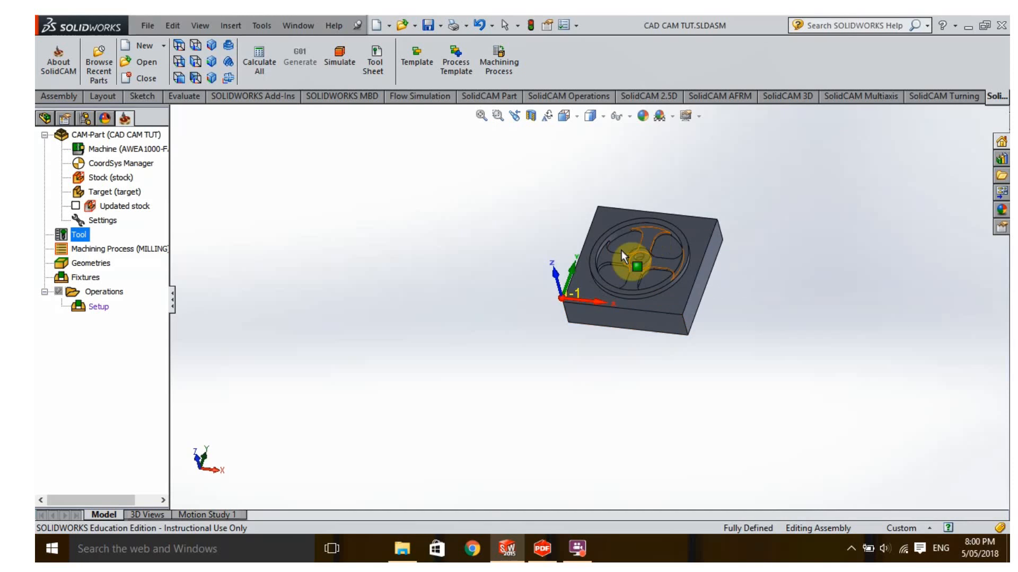
scroll(636, 254, "down", 5)
scroll(653, 250, "down", 3)
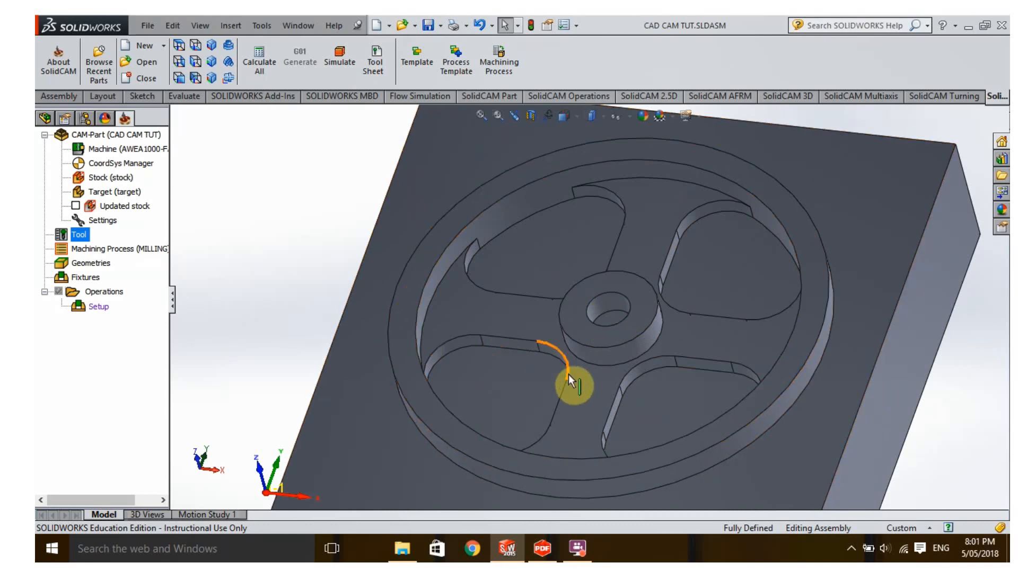
scroll(568, 374, "up", 6)
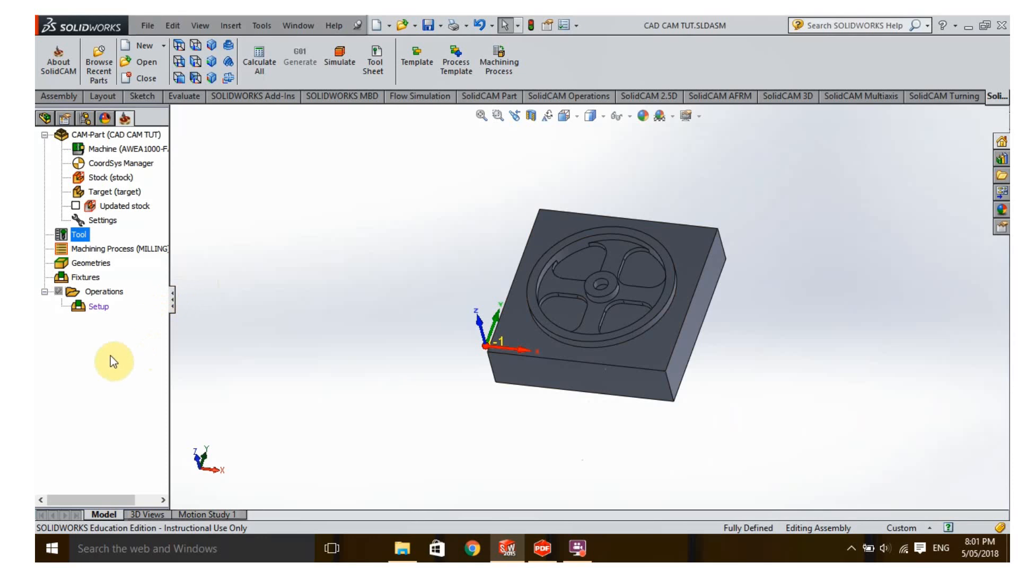
left_click(88, 293)
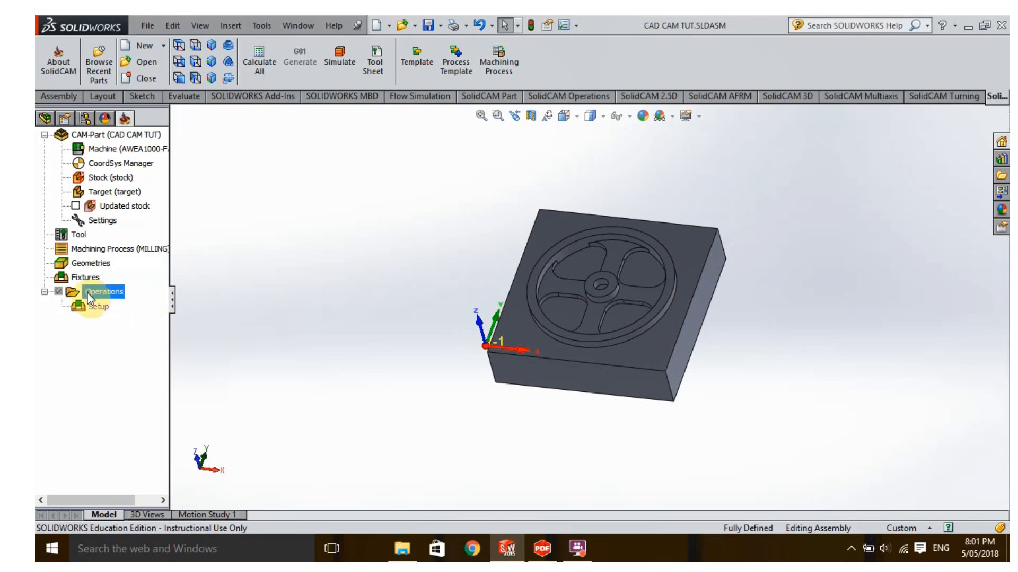
right_click(88, 293)
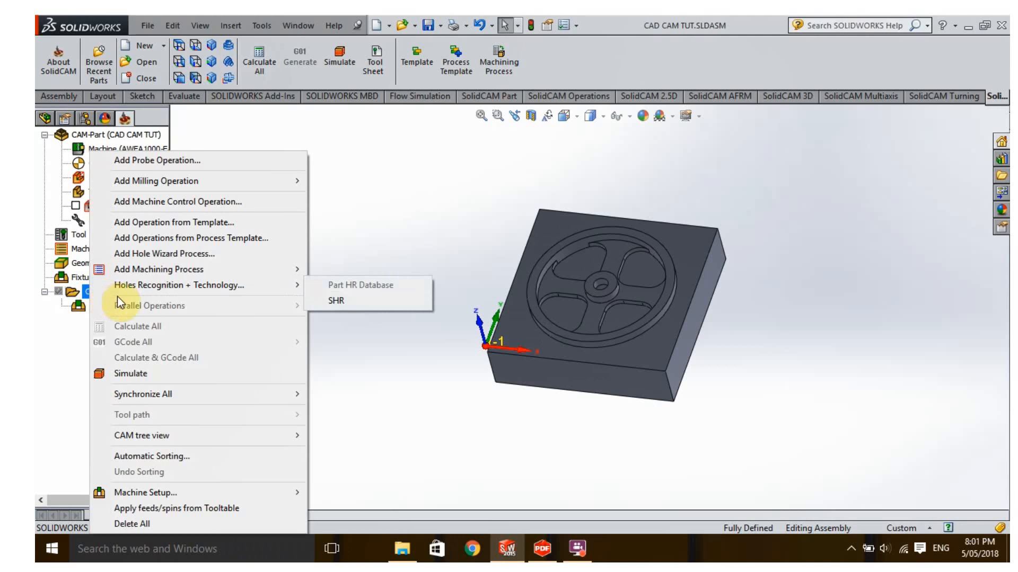
mouse_move(288, 181)
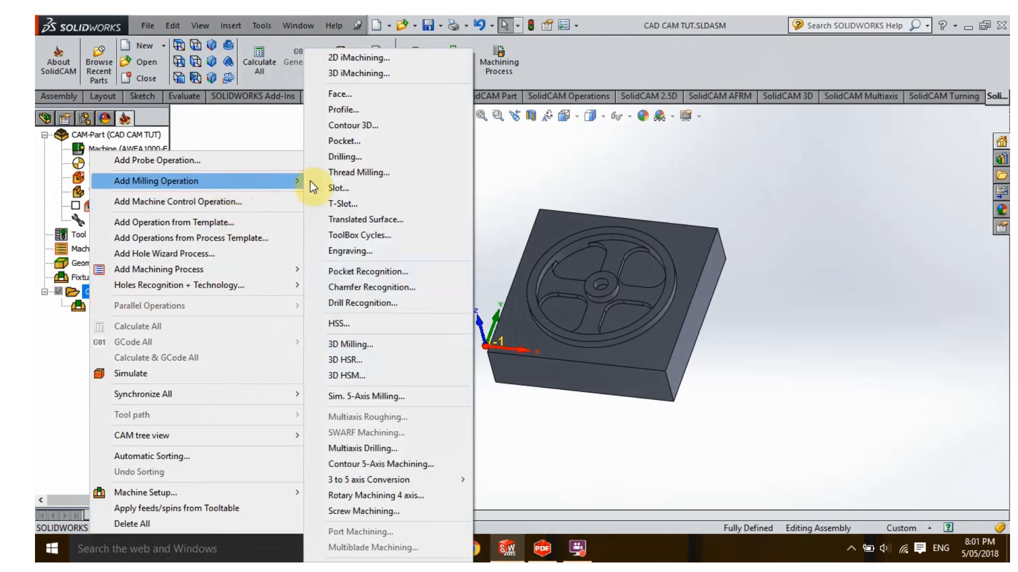
left_click(362, 344)
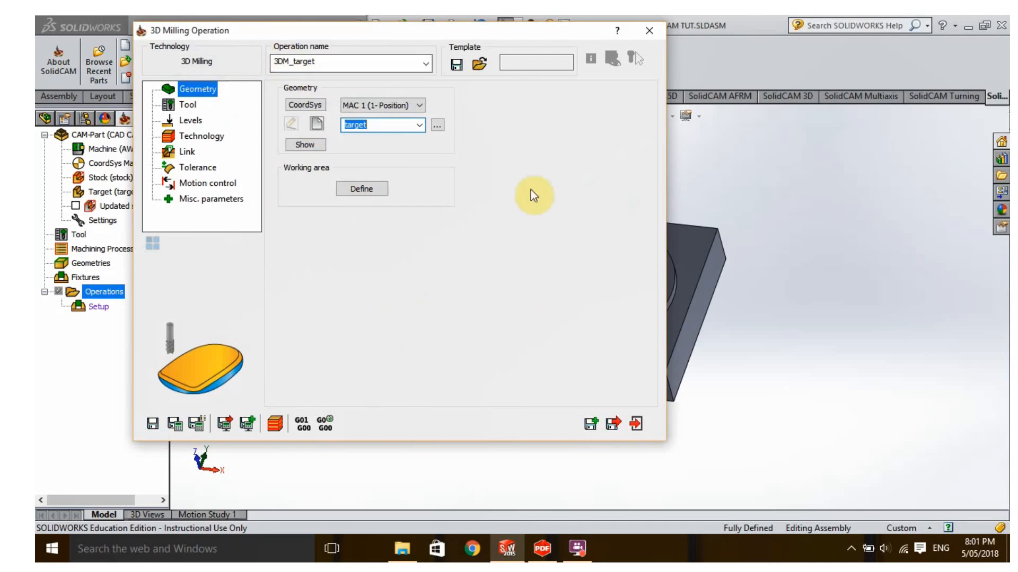
left_click_drag(370, 32, 350, 63)
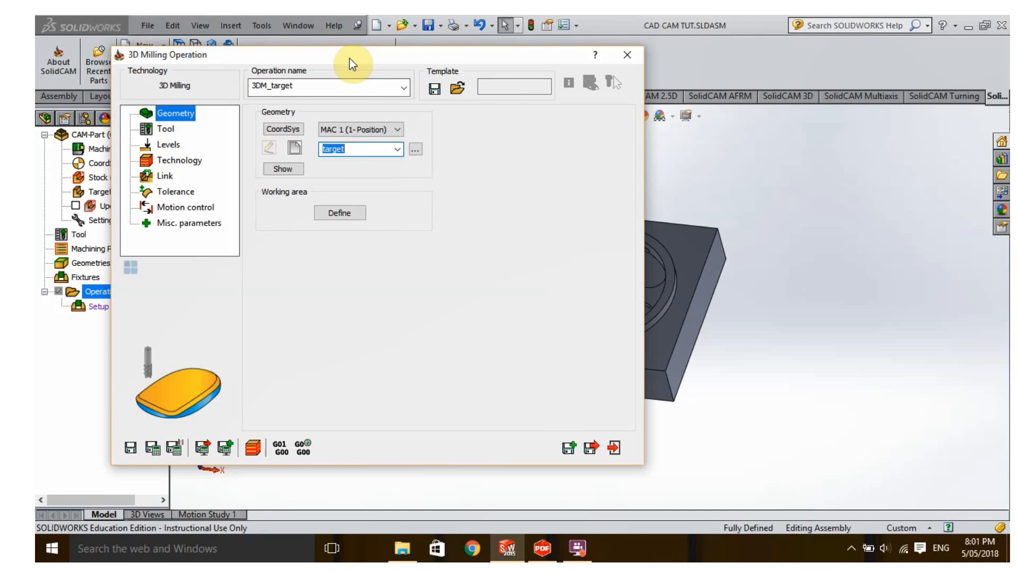
left_click(341, 214)
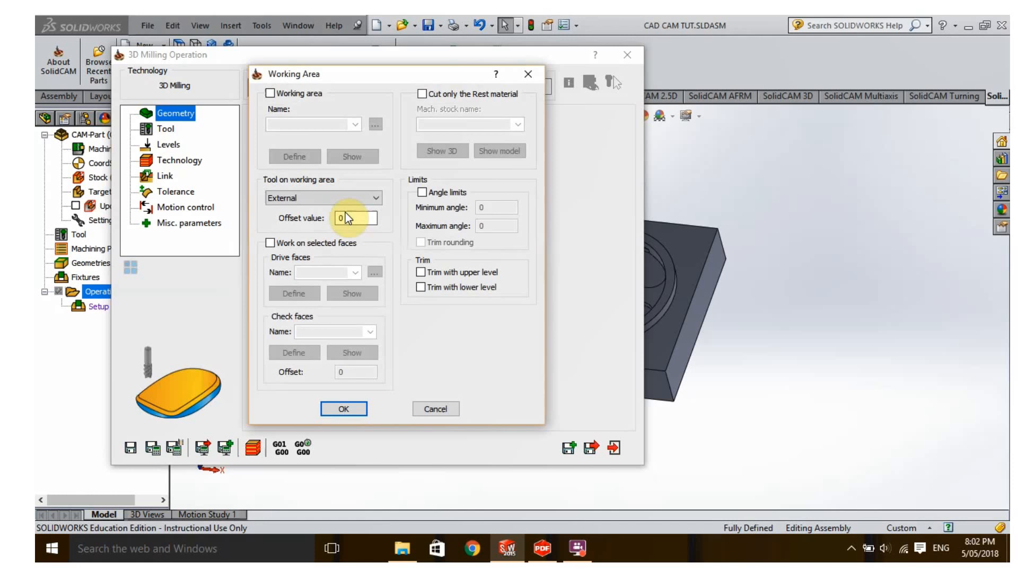
left_click(271, 93)
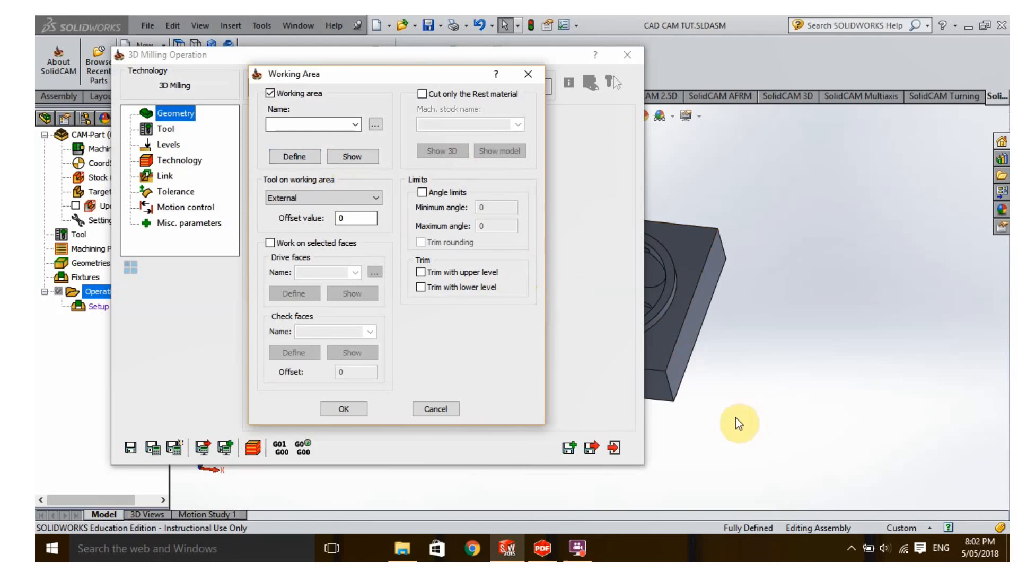
middle_click_drag(717, 421, 729, 418)
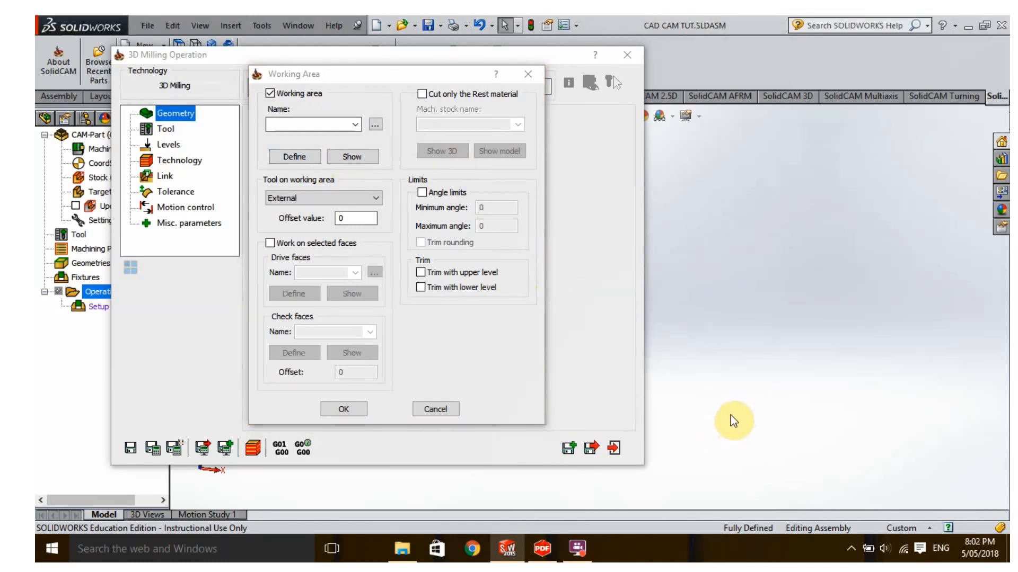
left_click_drag(402, 70, 431, 91)
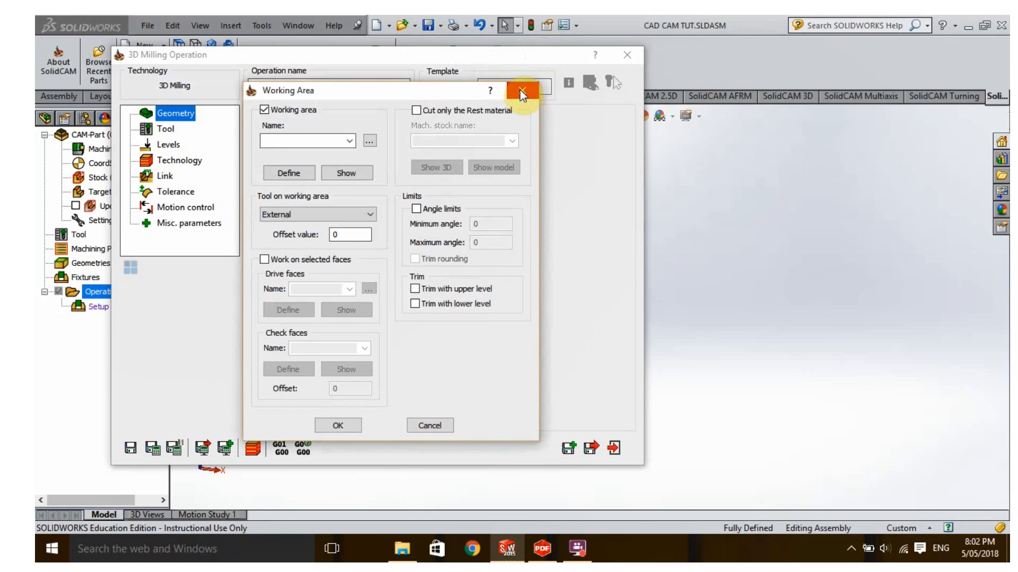
left_click(522, 94)
left_click(627, 56)
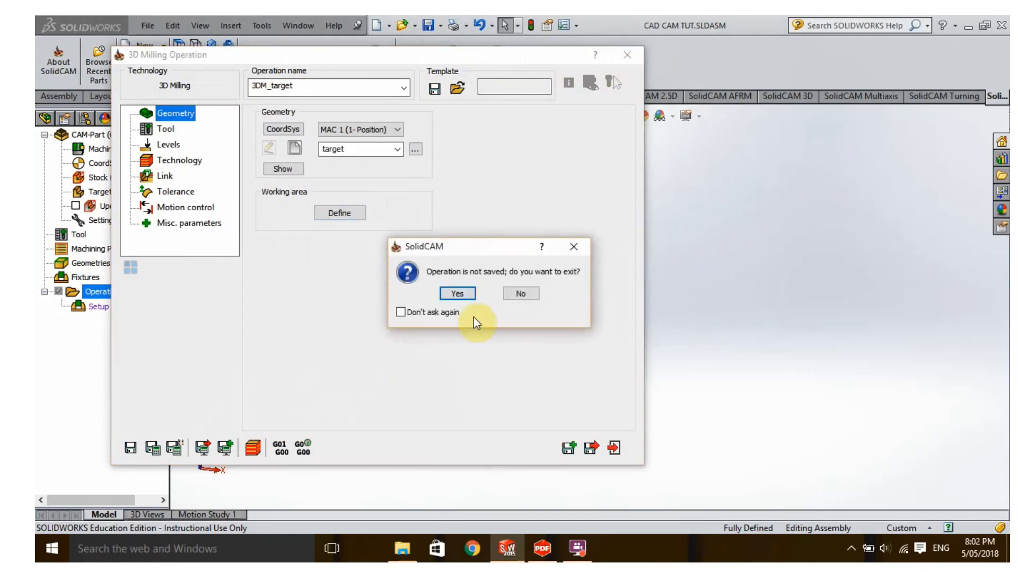
left_click(515, 292)
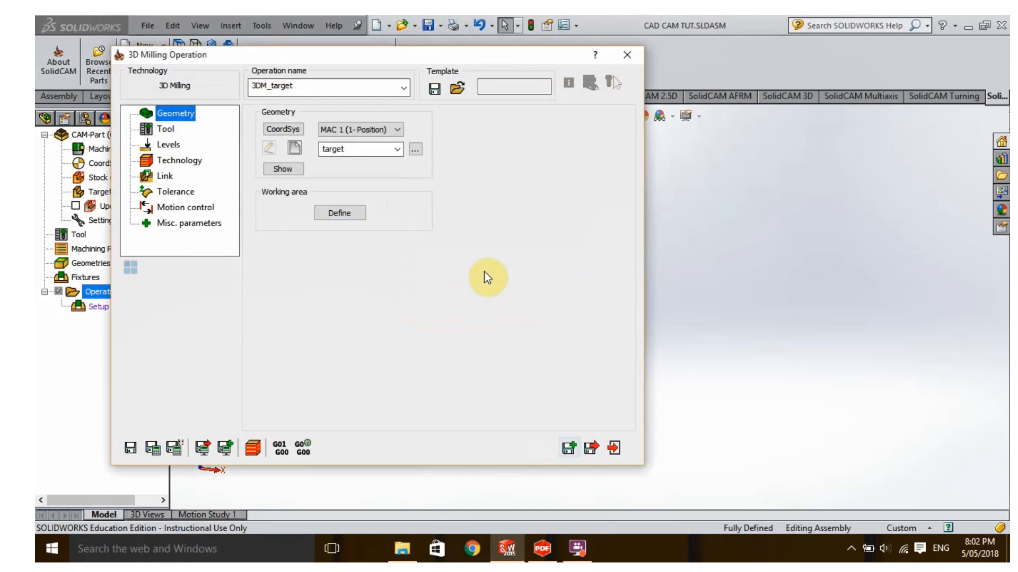
Step: Enable a working area for the 3D Milling operation and add the wheel rim's outer circular edge as its first chain
left_click_drag(434, 52, 709, 119)
left_click_drag(617, 123, 742, 109)
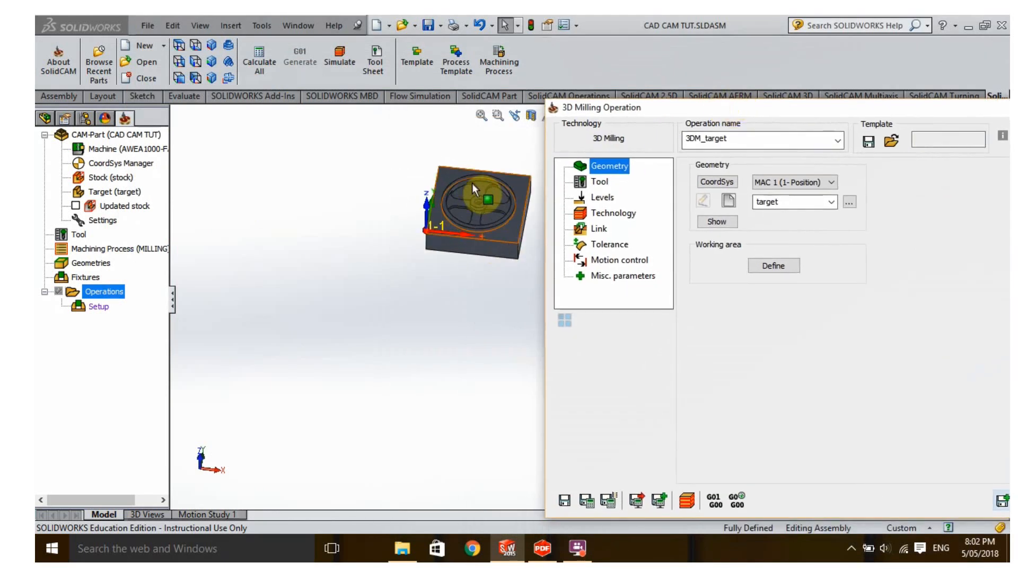
scroll(495, 204, "down", 8)
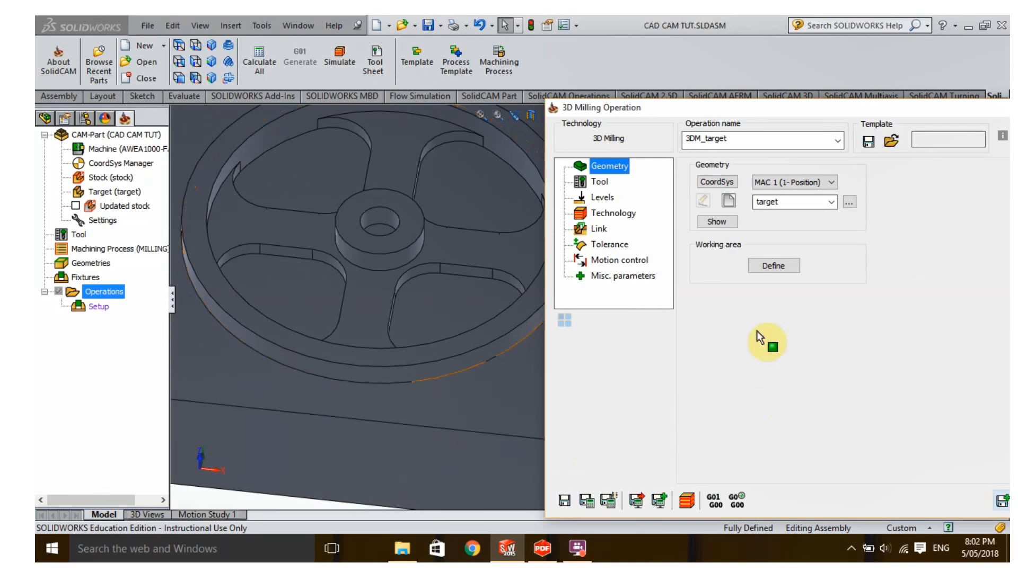
left_click(764, 268)
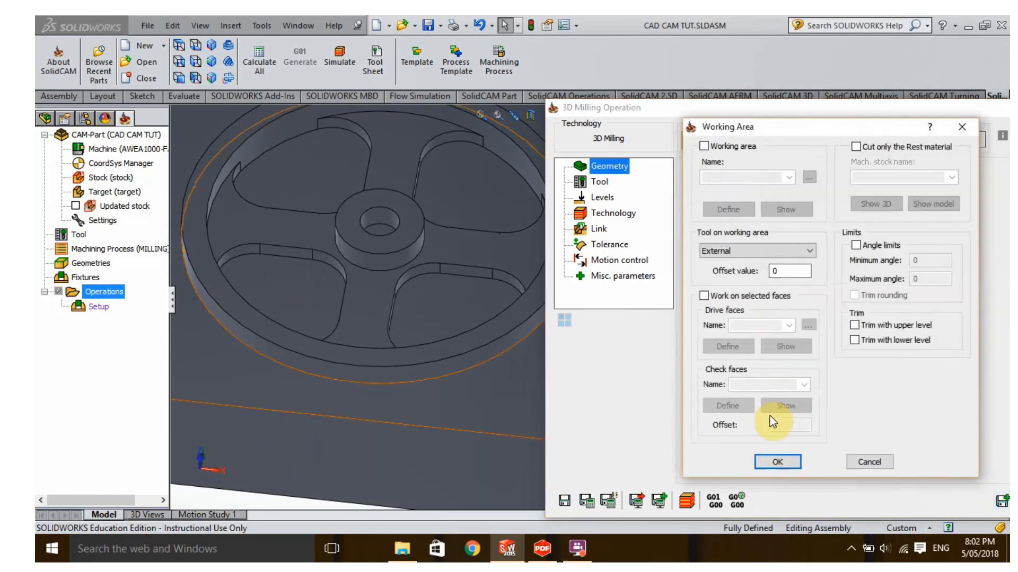
left_click(704, 145)
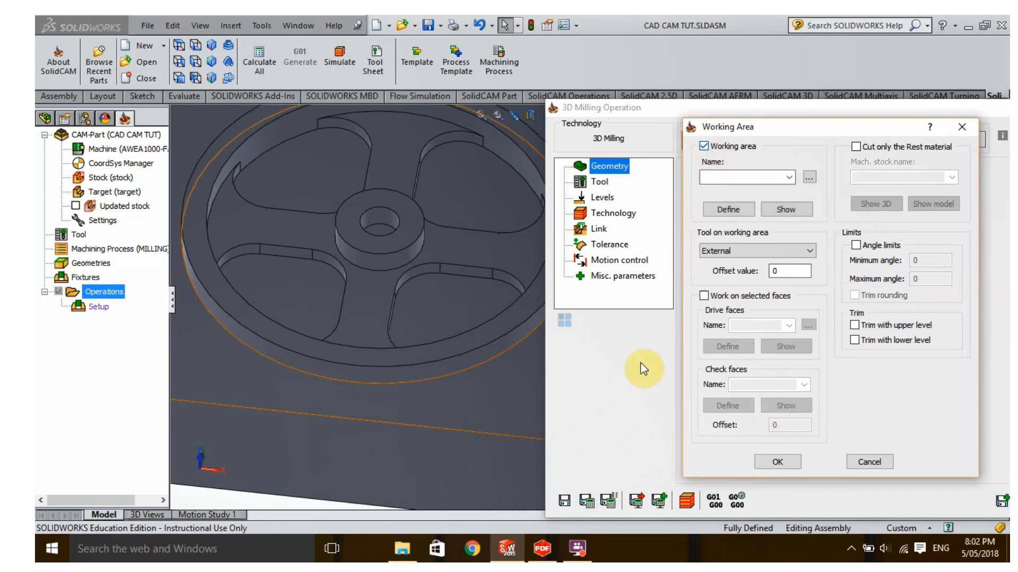
left_click(438, 376)
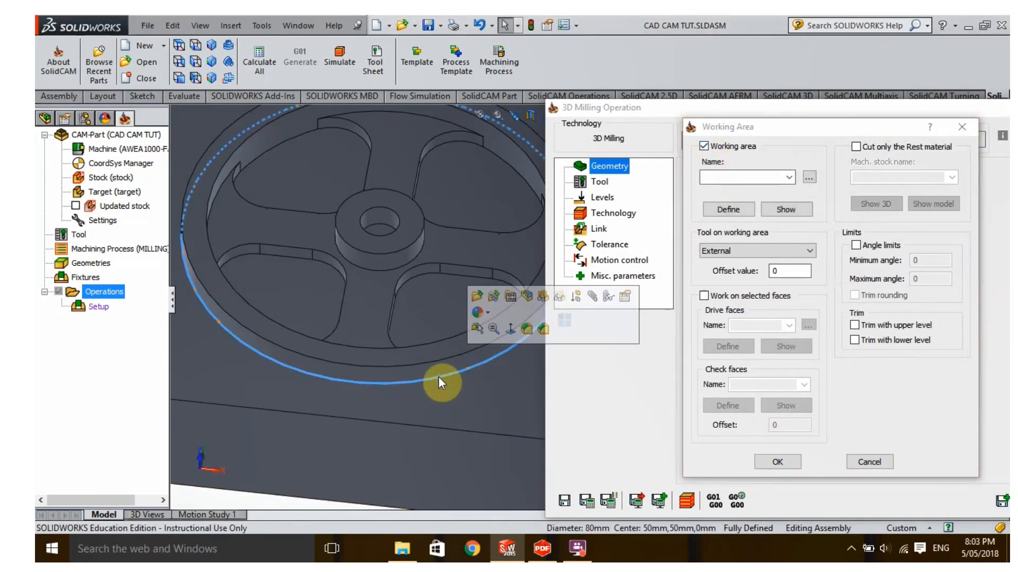
left_click(731, 212)
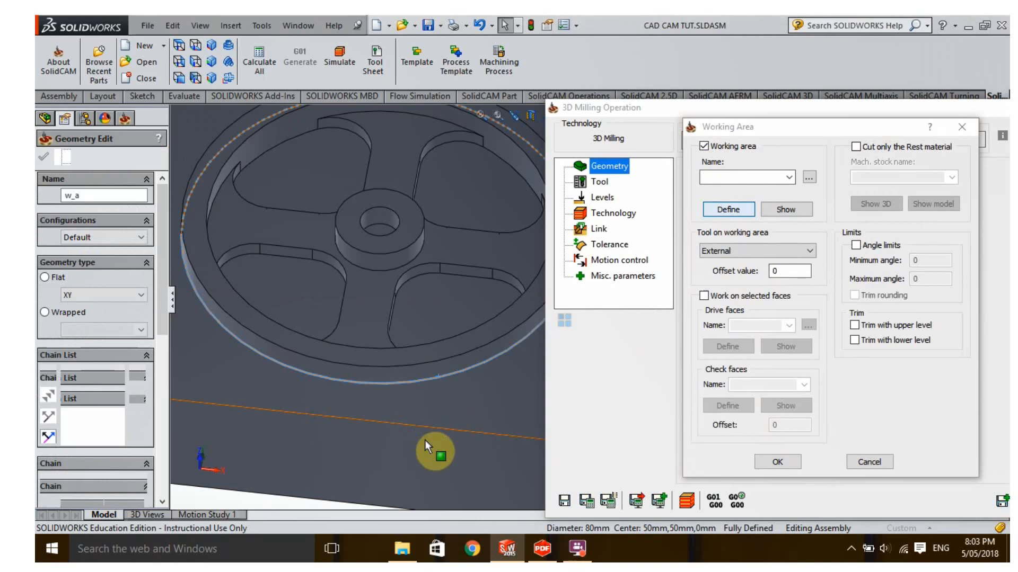
left_click(441, 377)
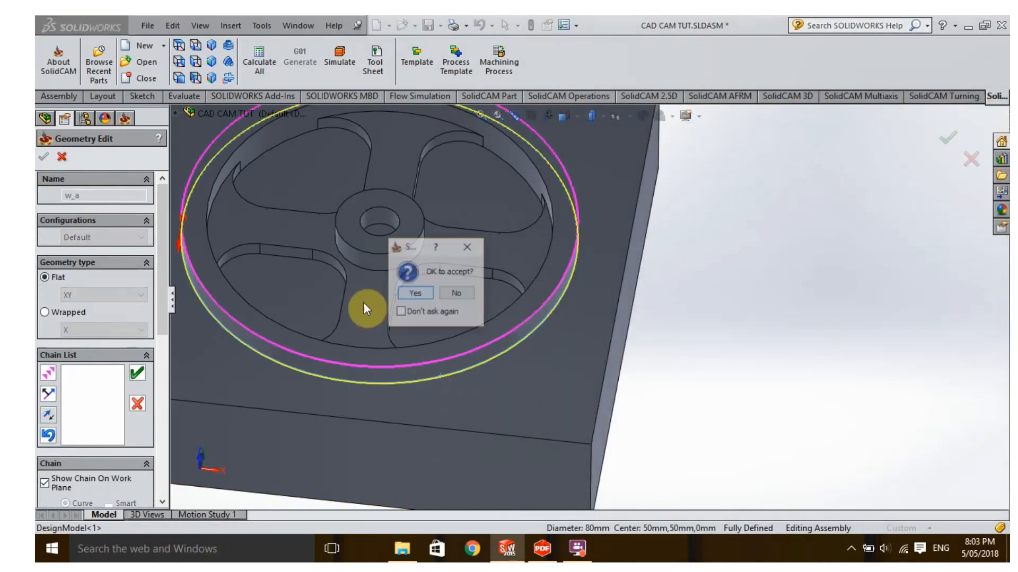
left_click(415, 294)
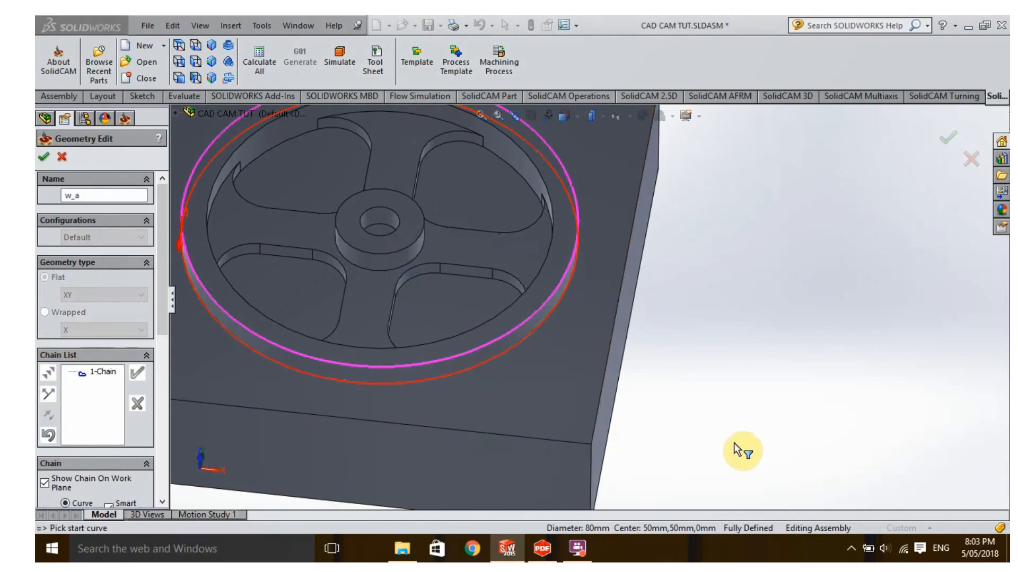
Step: Add the outer edges of the block's upper face as the second working-area chain and accept the geometry
scroll(479, 450, "up", 3)
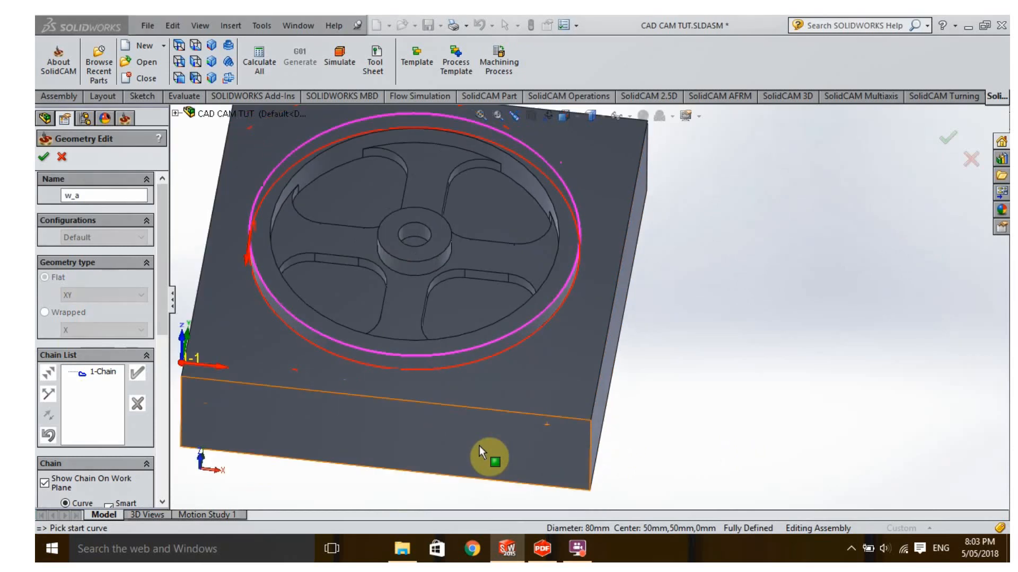
scroll(479, 447, "up", 2)
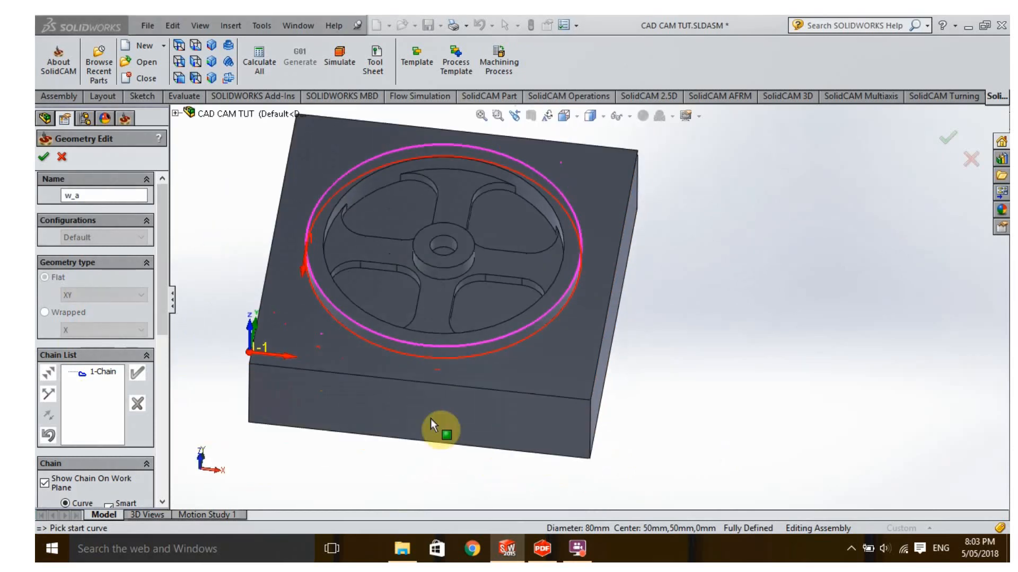
left_click(324, 371)
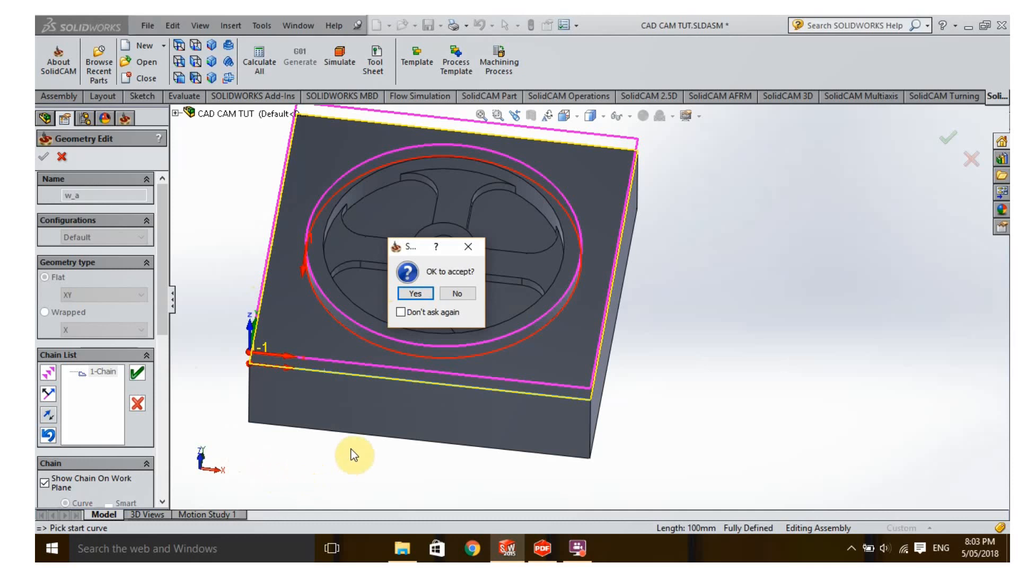
left_click(415, 294)
left_click(430, 425)
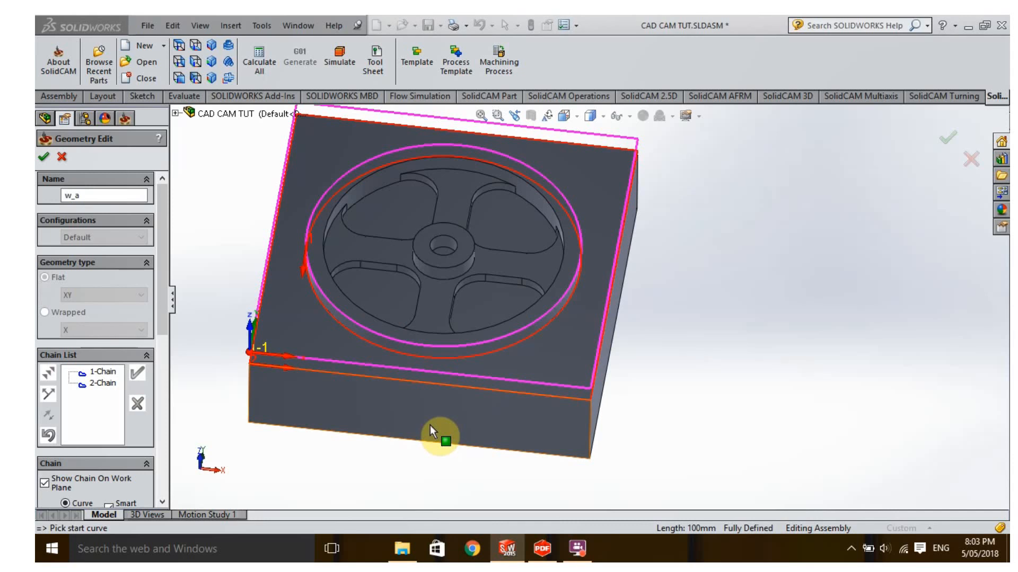
left_click(44, 157)
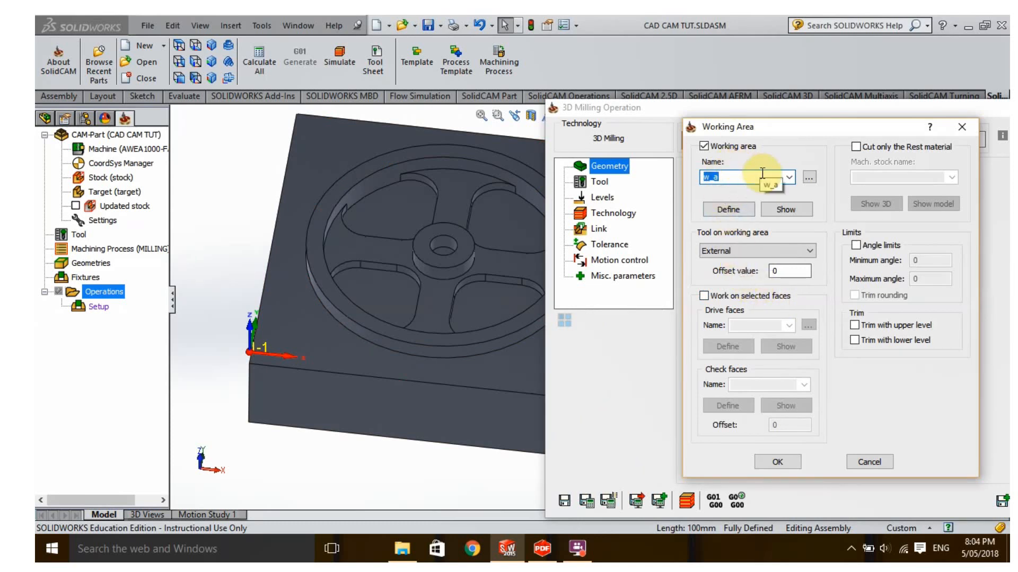
Step: Restrict the work to selected faces, using the flat face surrounding the wheel as the drive face, and confirm the Working Area settings
left_click_drag(863, 129, 765, 119)
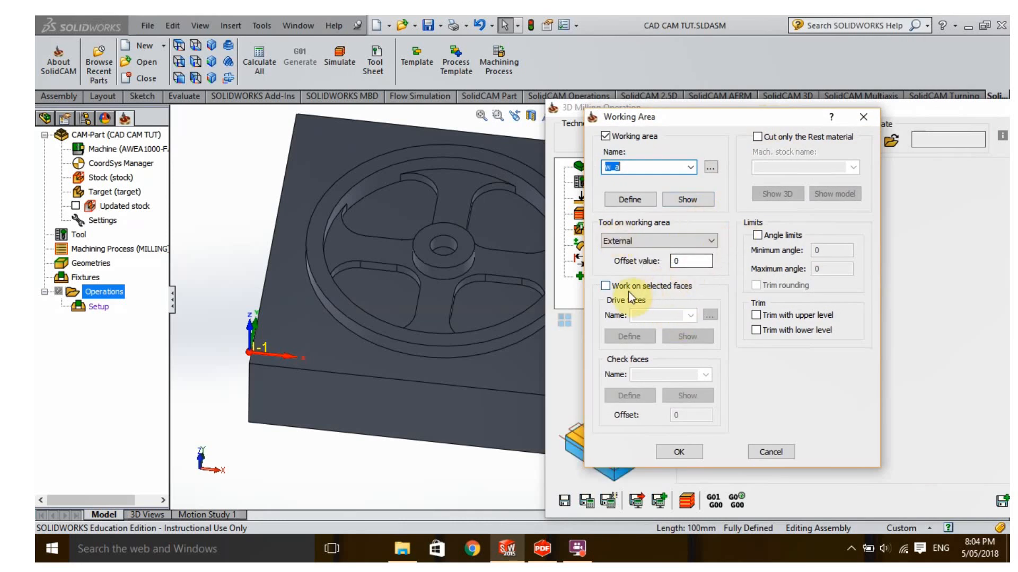
left_click(607, 287)
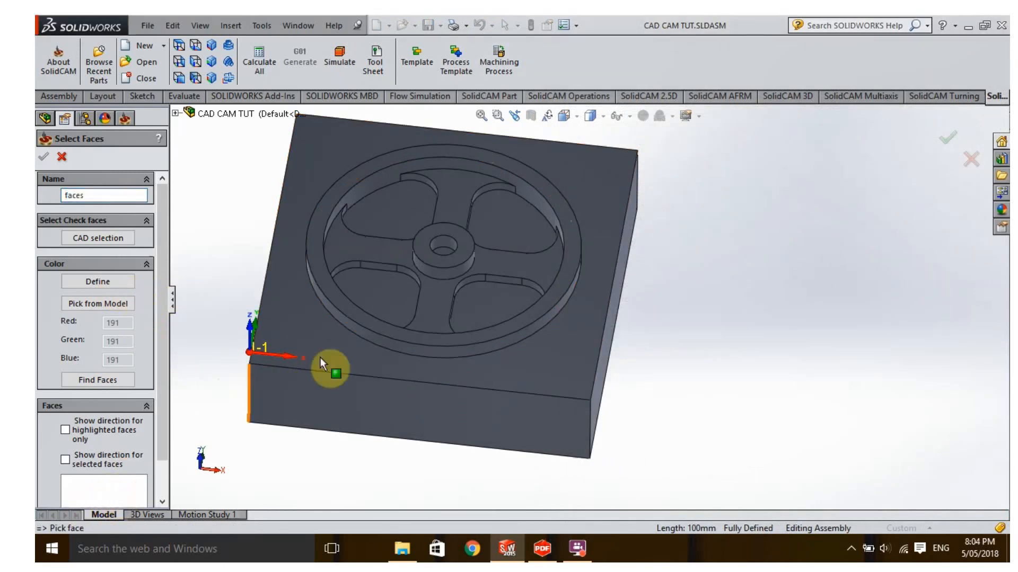
left_click(306, 332)
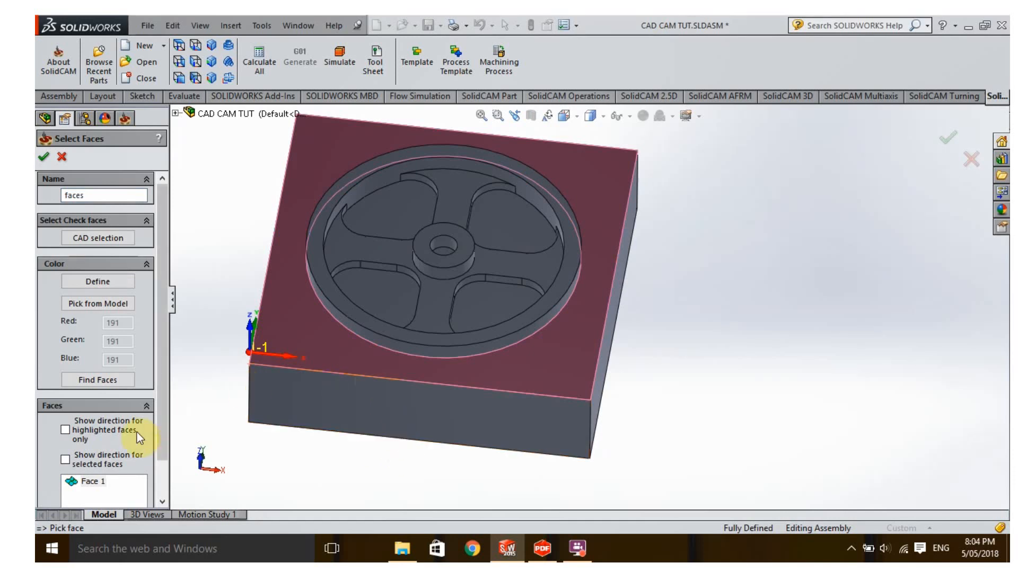
left_click(44, 157)
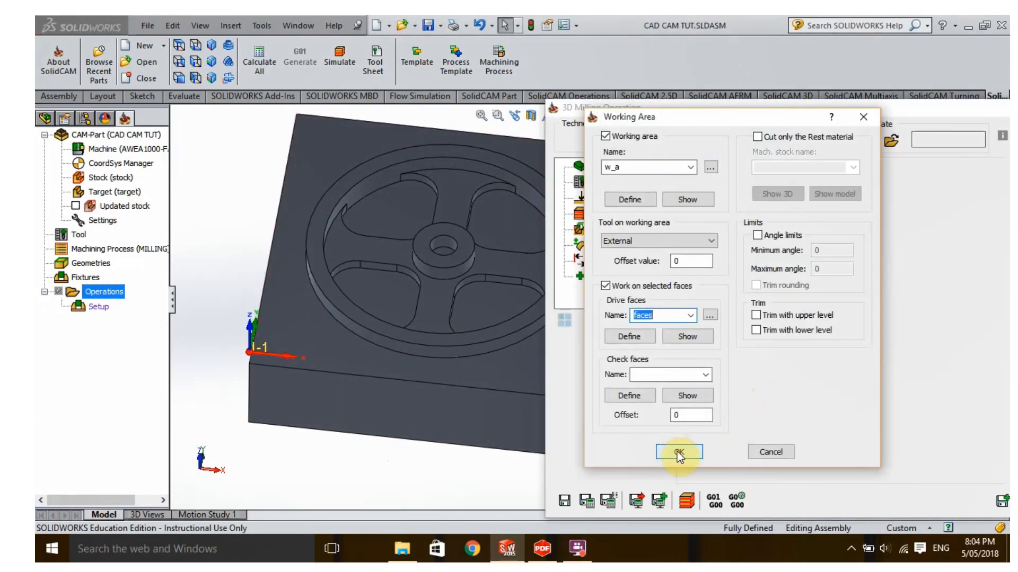
left_click(679, 452)
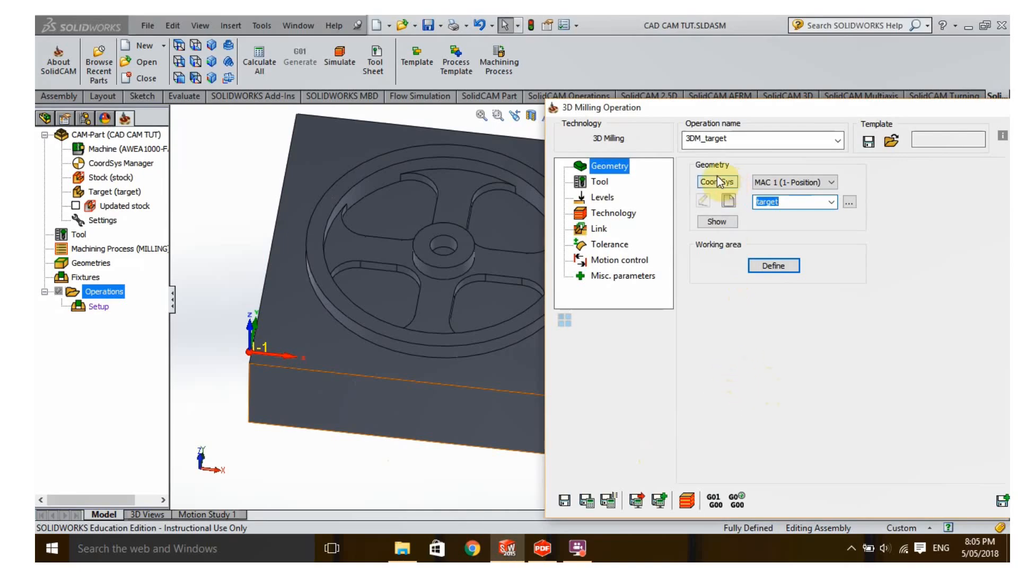
Step: Assign tool 1, the 6 mm end mill, to the 3D Milling operation
left_click(597, 183)
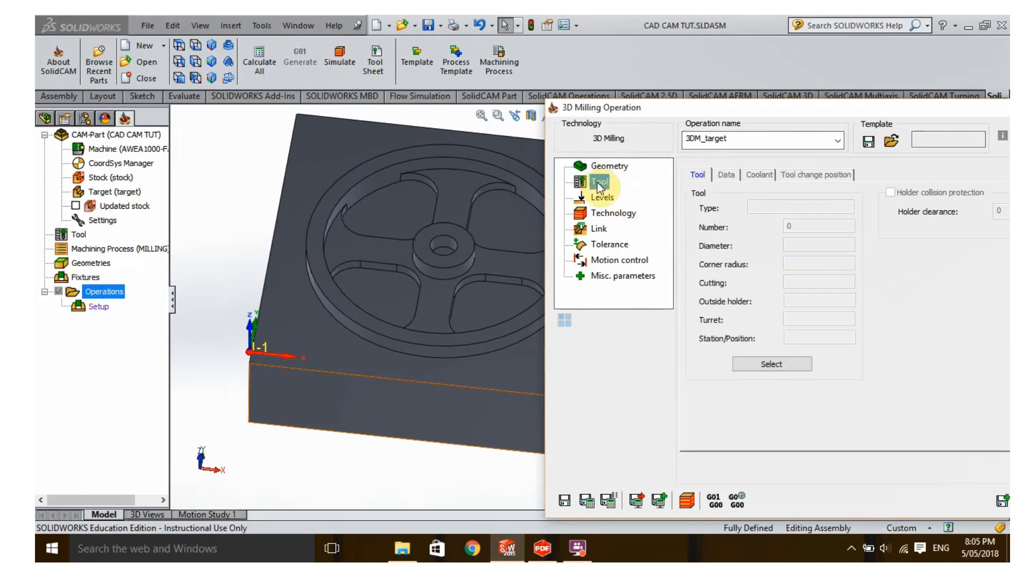
left_click(769, 365)
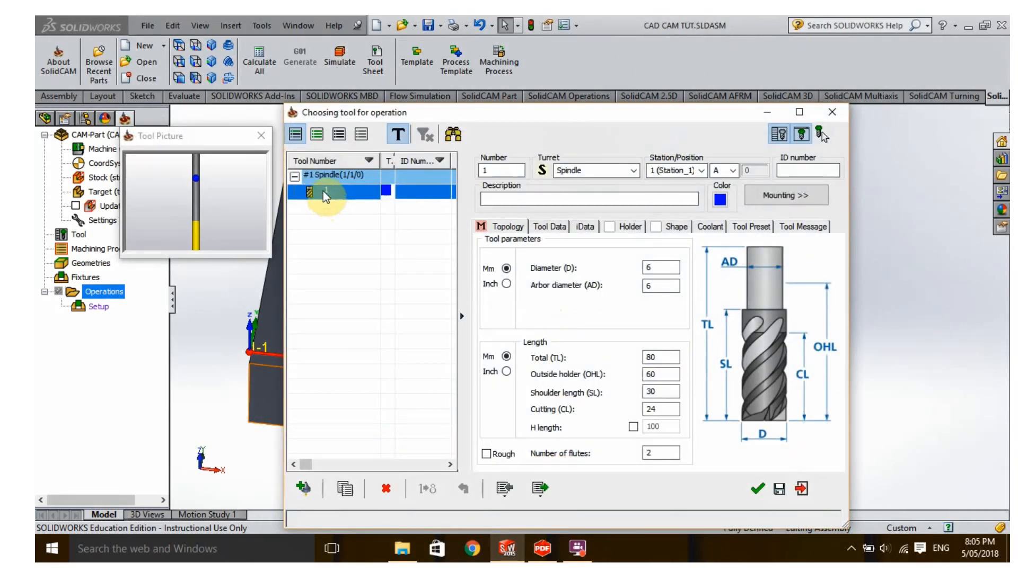
left_click(758, 490)
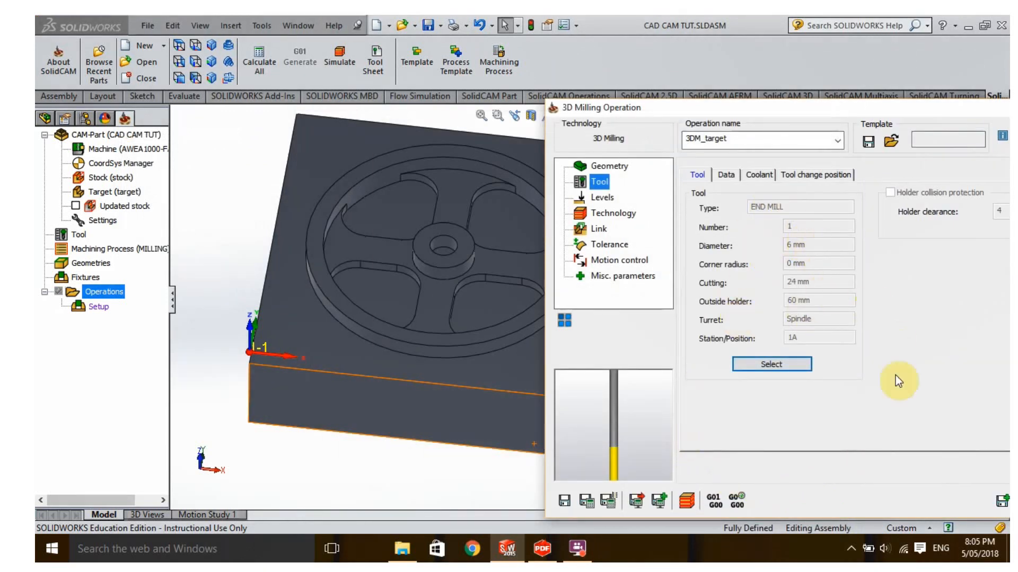
Step: Set the operation's lower milling level to -5 by picking the flat face surrounding the wheel
left_click(601, 197)
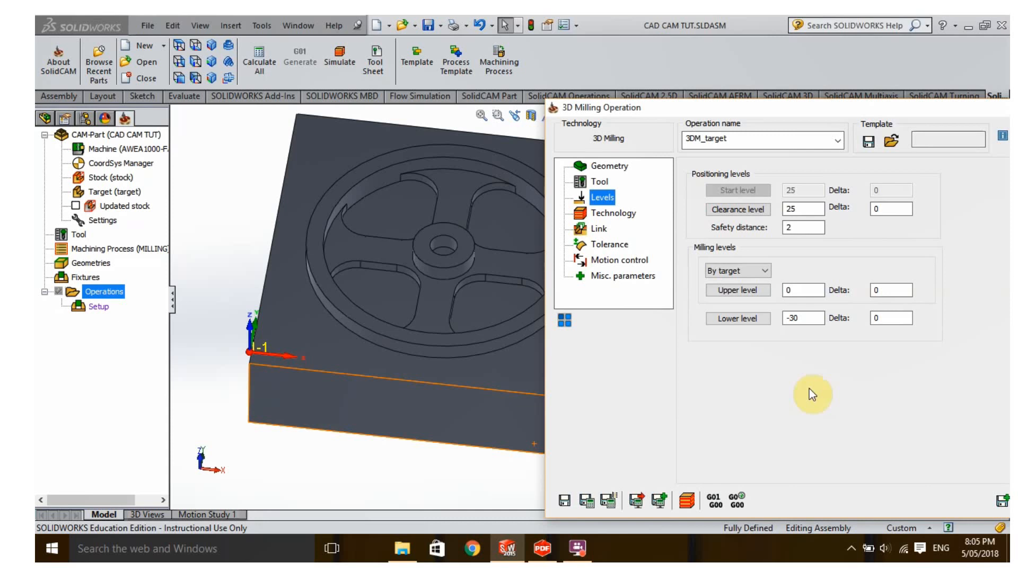
left_click(739, 318)
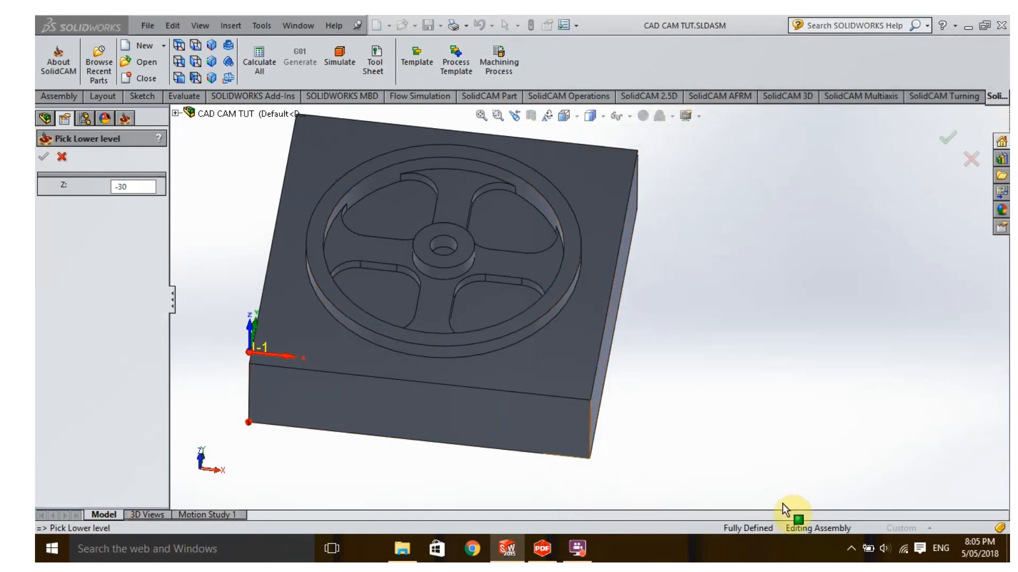
left_click(289, 332)
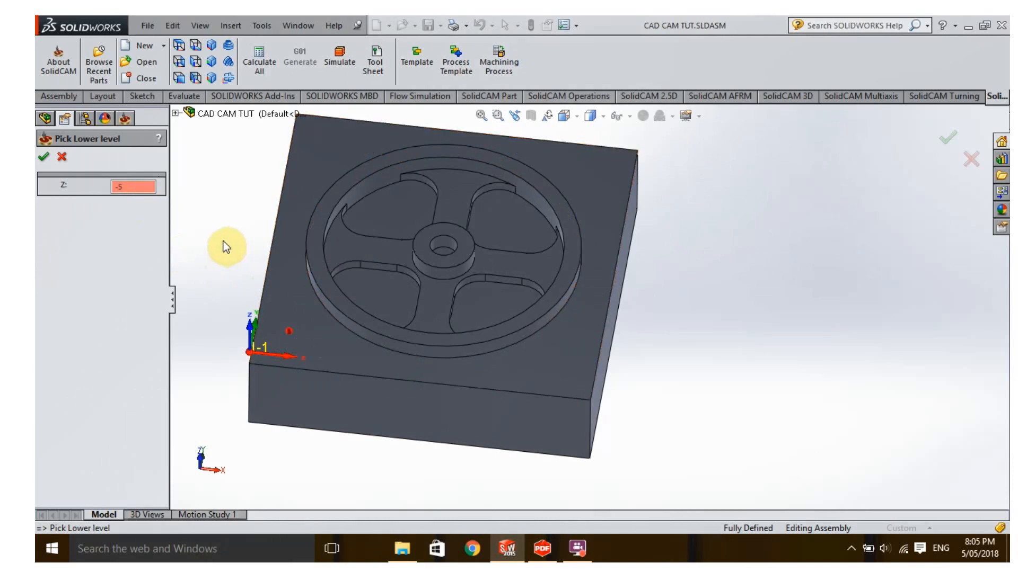
left_click(43, 160)
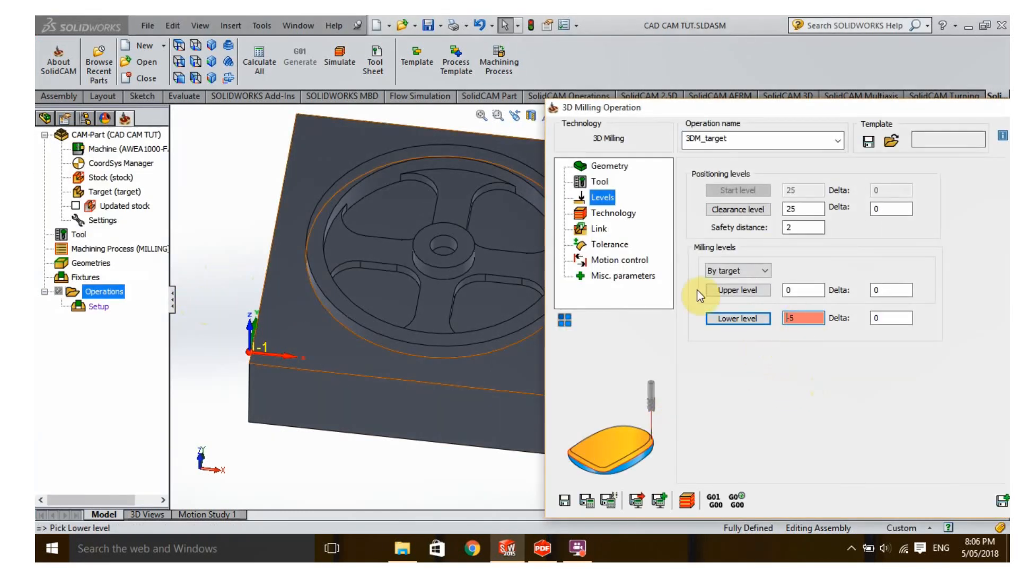
Step: Set the roughing technology to Contour, then save the operation and close it
left_click(609, 215)
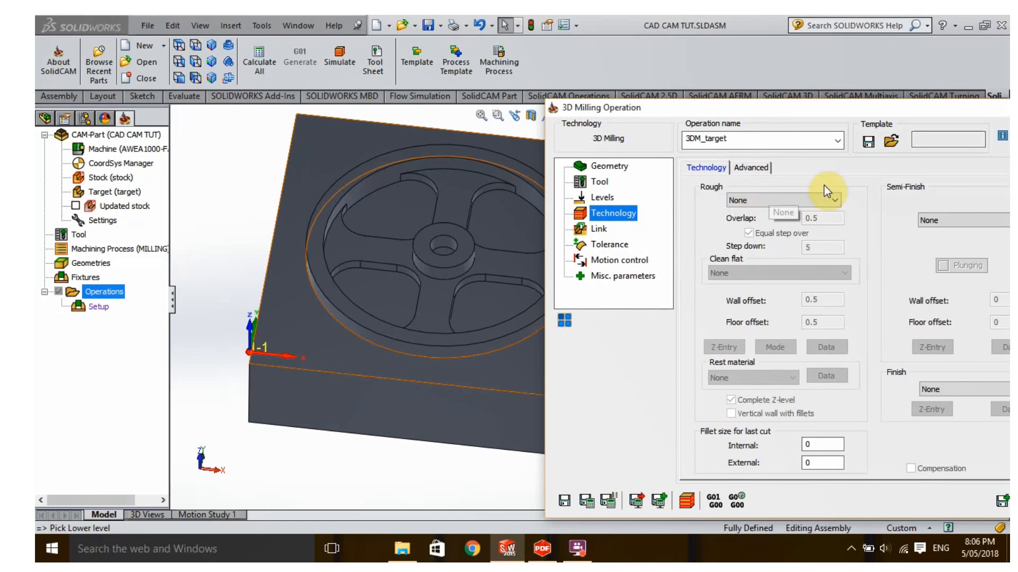
left_click(791, 200)
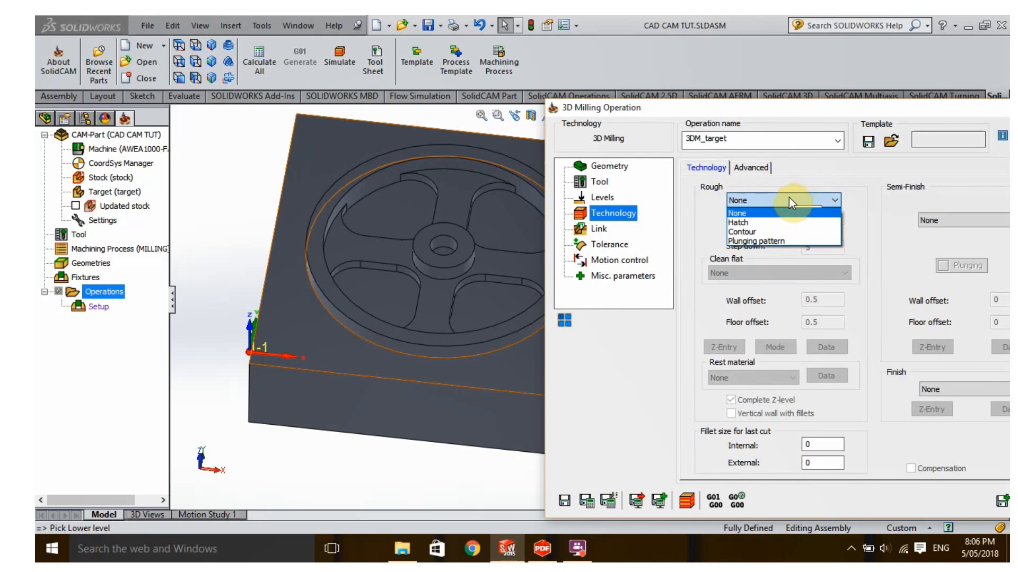
left_click(742, 232)
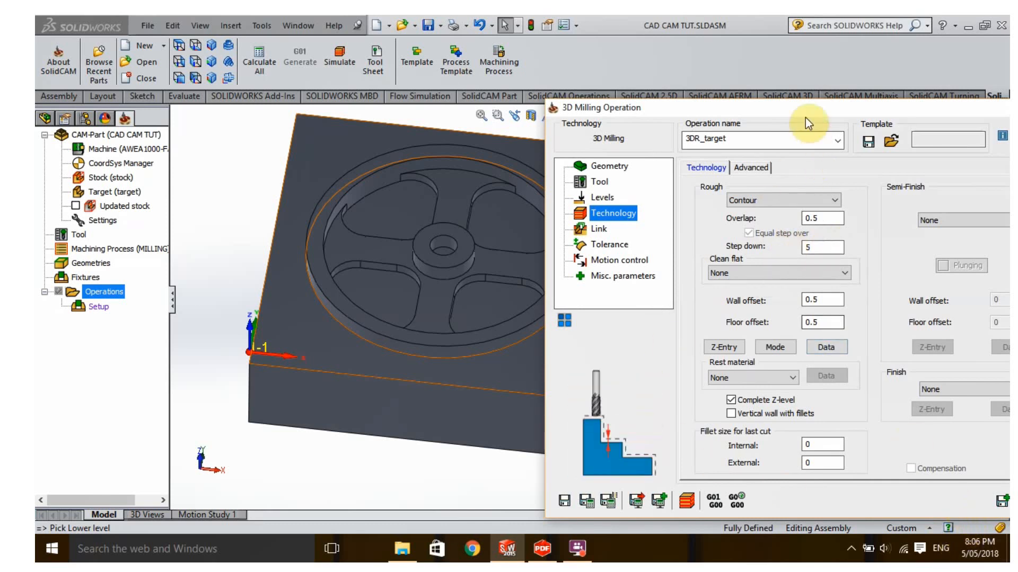
left_click_drag(787, 110, 701, 101)
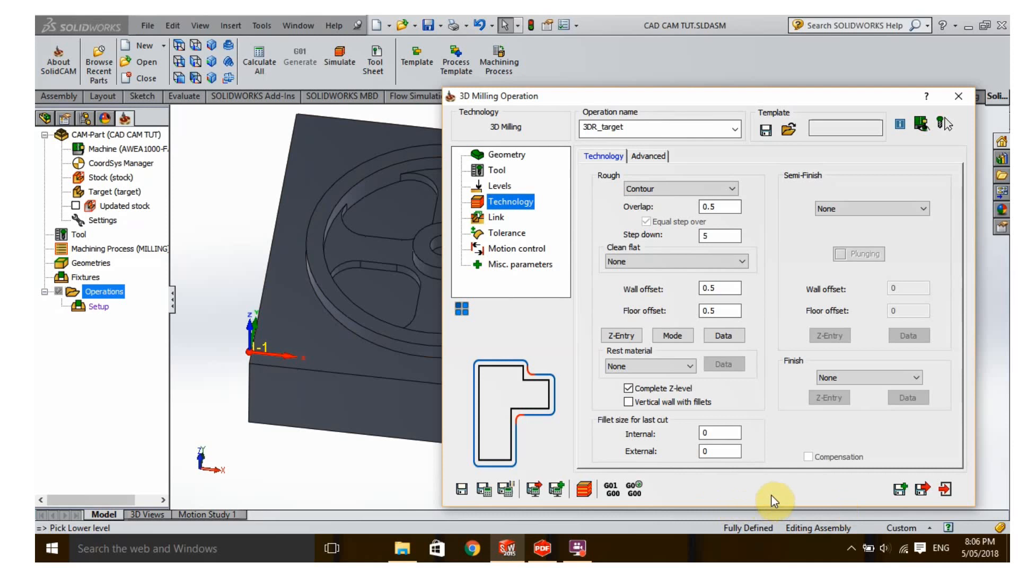
left_click(921, 491)
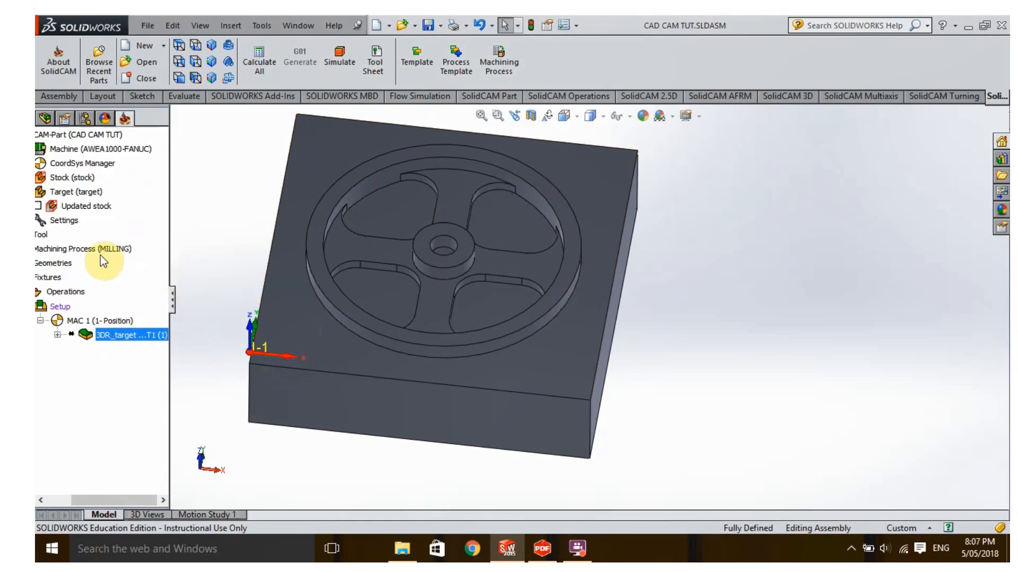
Step: Add a second 3D Milling operation on the target geometry and enable a working area for it
right_click(59, 292)
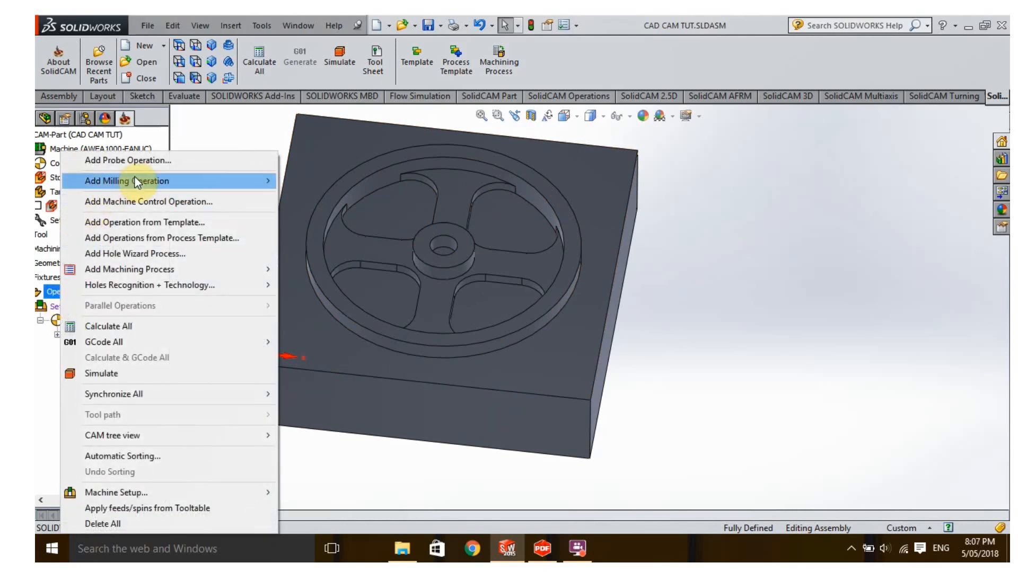
mouse_move(159, 180)
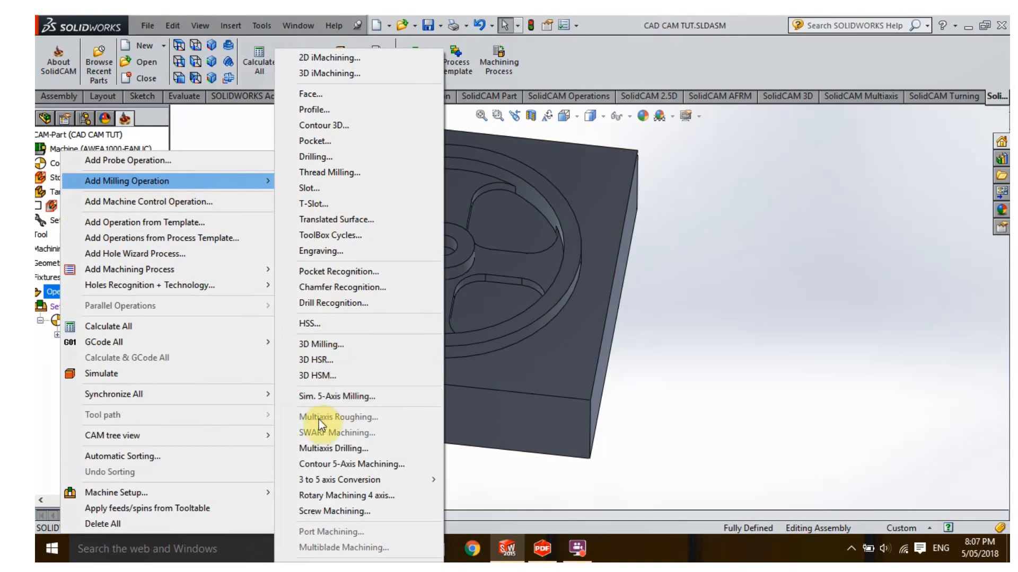
left_click(316, 346)
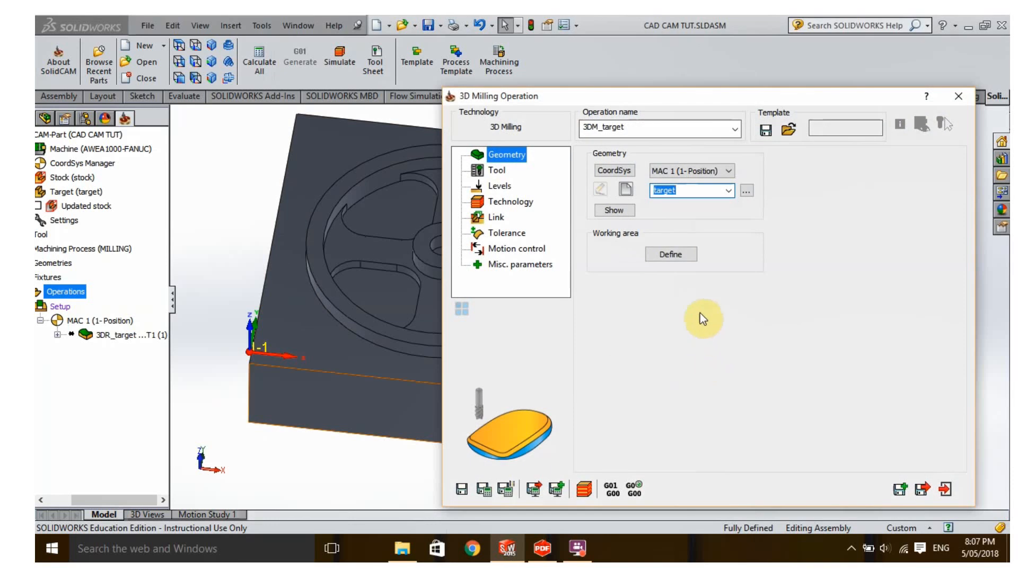
left_click(675, 259)
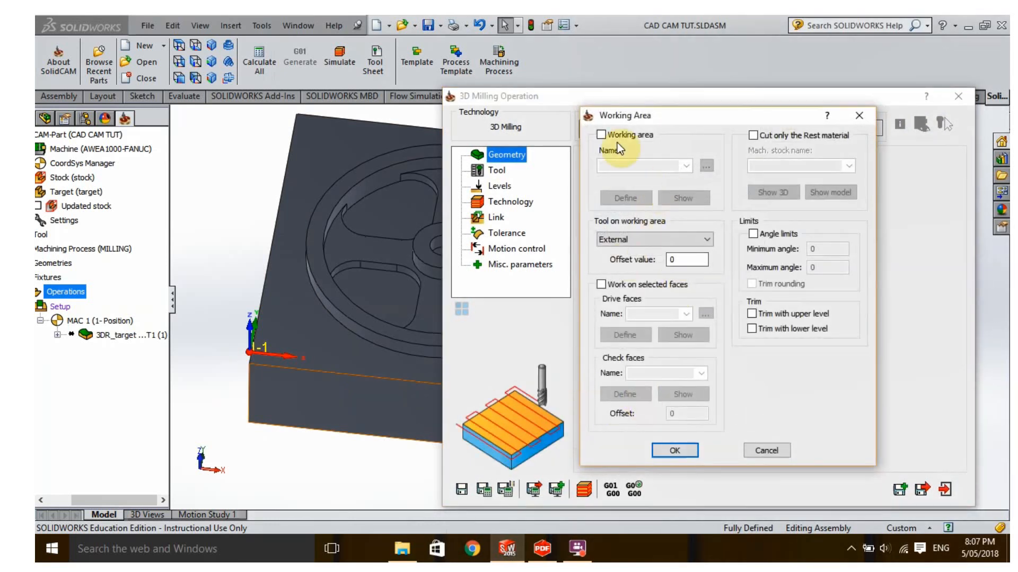
left_click(602, 135)
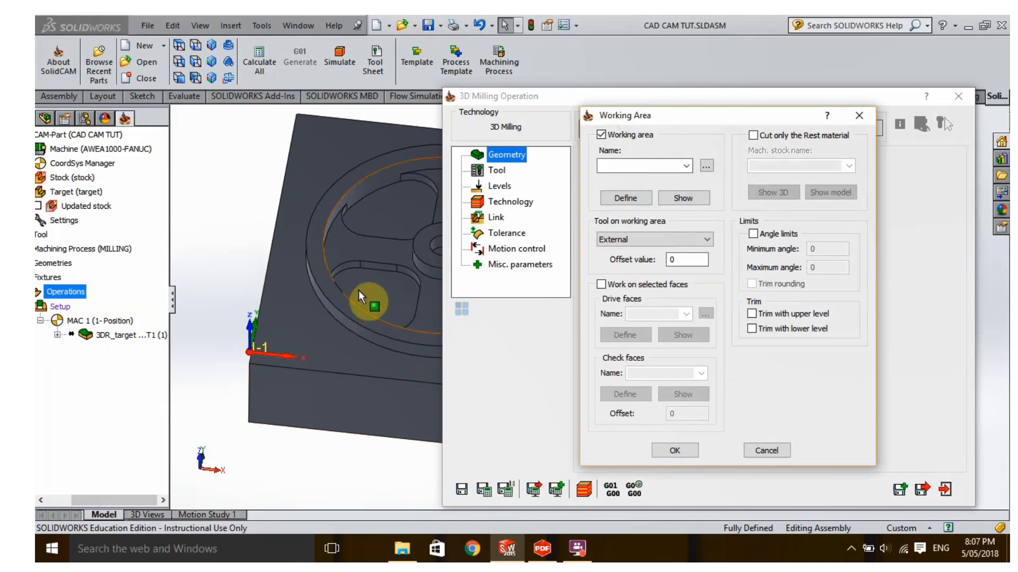
Step: Define the working area from two chains: the outline of the recessed spoke face and the circular edge around the hub's base
left_click(330, 226)
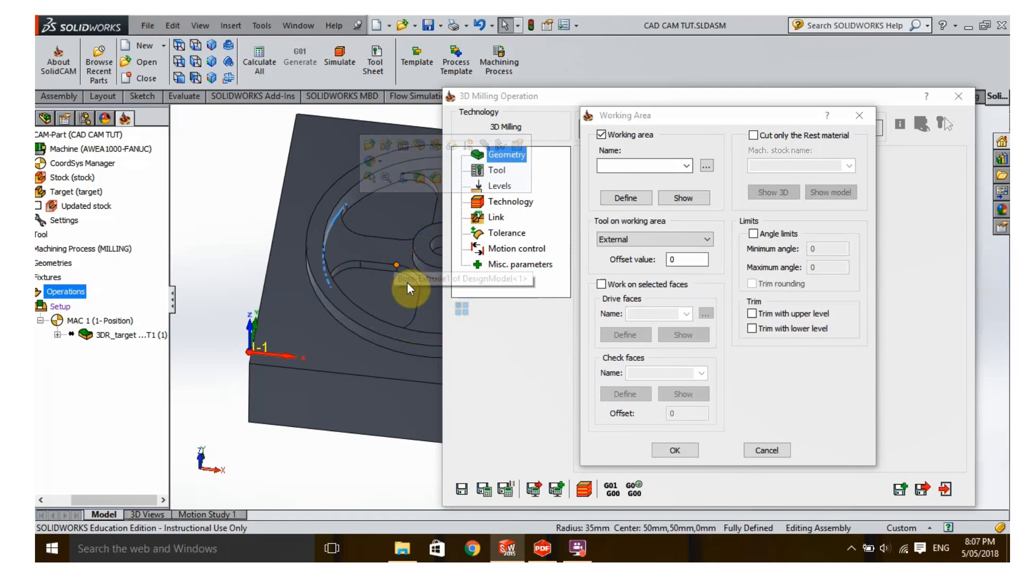
left_click(624, 200)
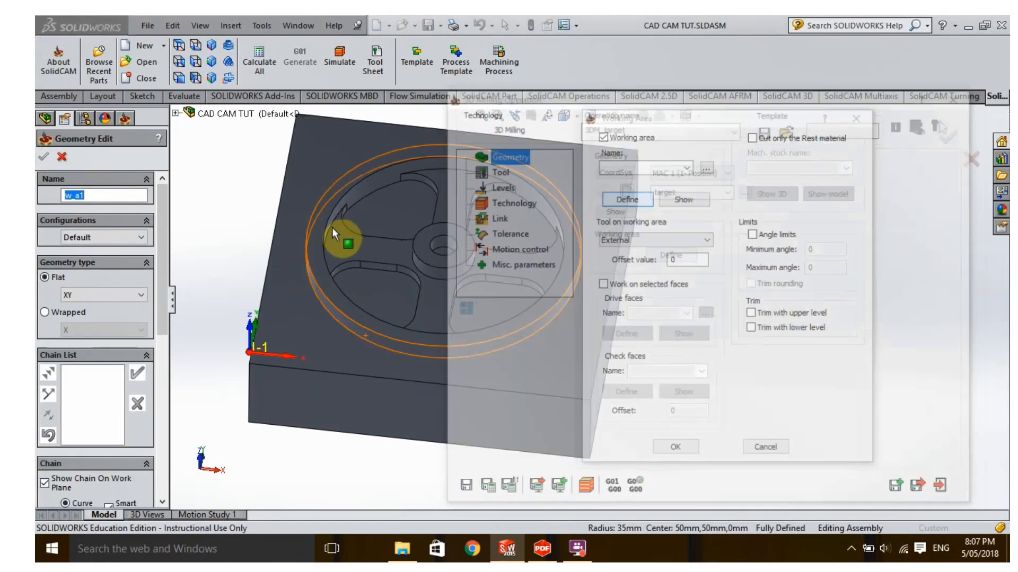
left_click(332, 226)
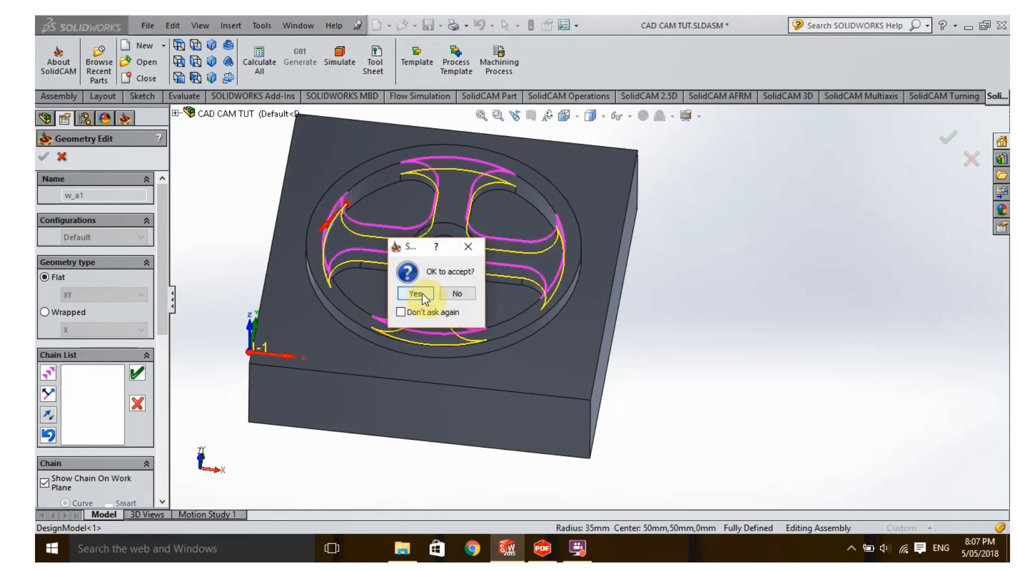
left_click(422, 293)
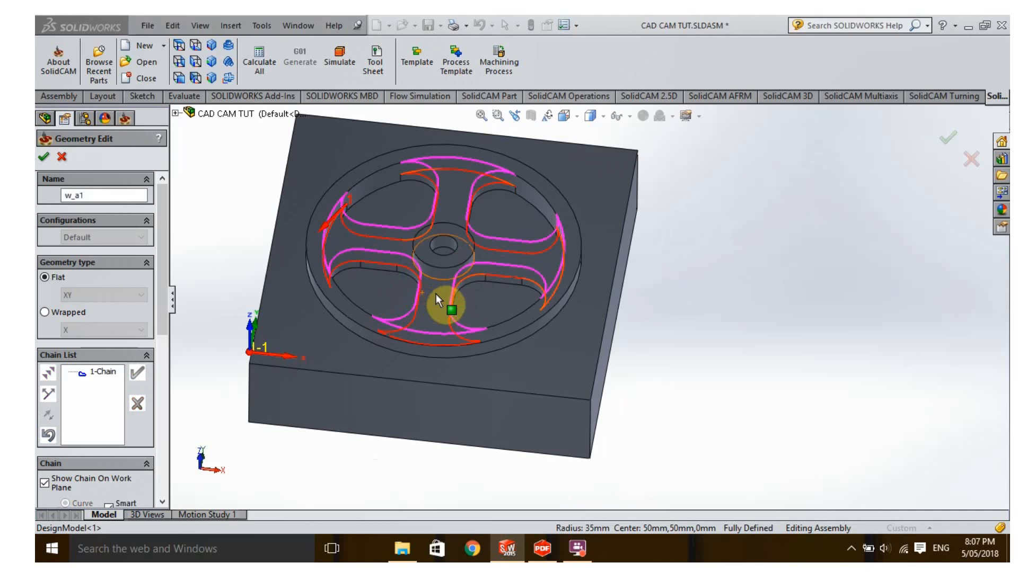
left_click(438, 279)
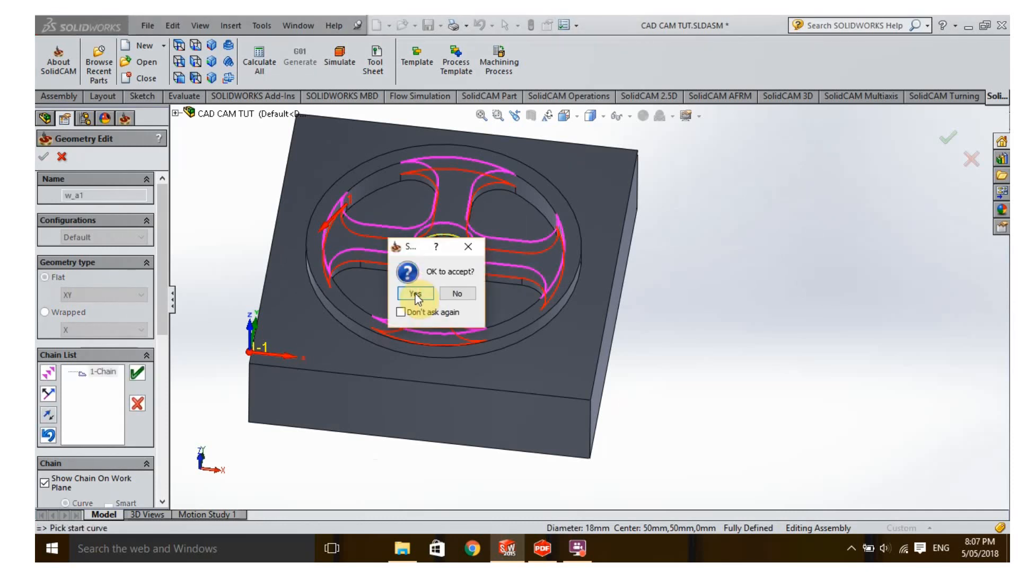
left_click(415, 293)
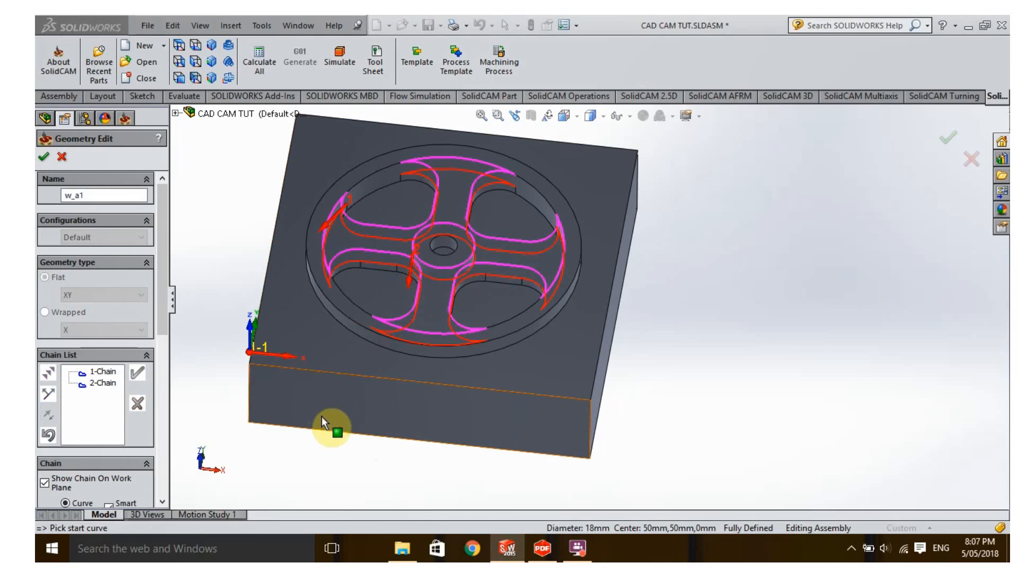
left_click(45, 158)
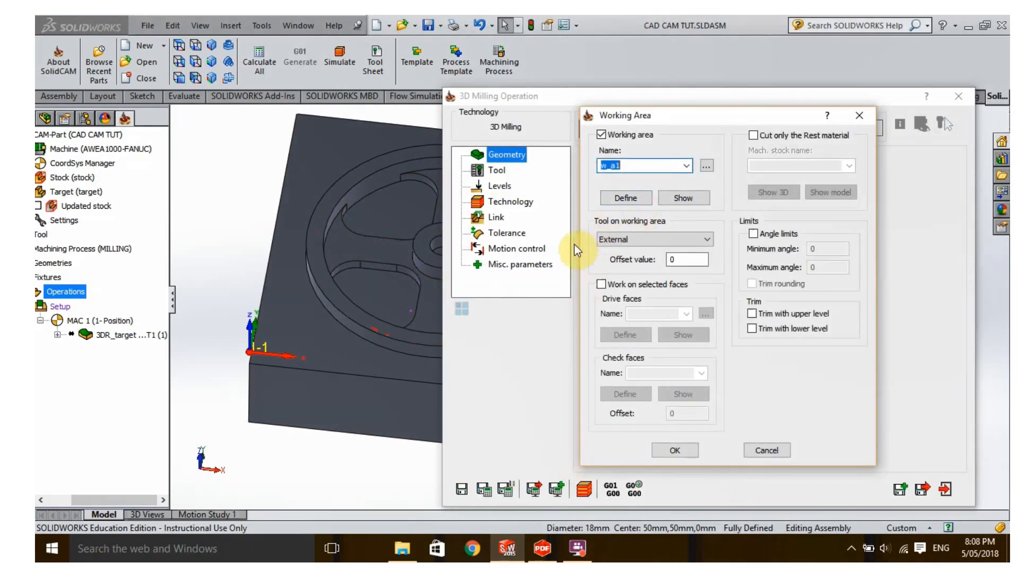
Step: Restrict the work to selected faces, using the recessed four-spoke face as the drive face, and confirm the Working Area settings
left_click(601, 285)
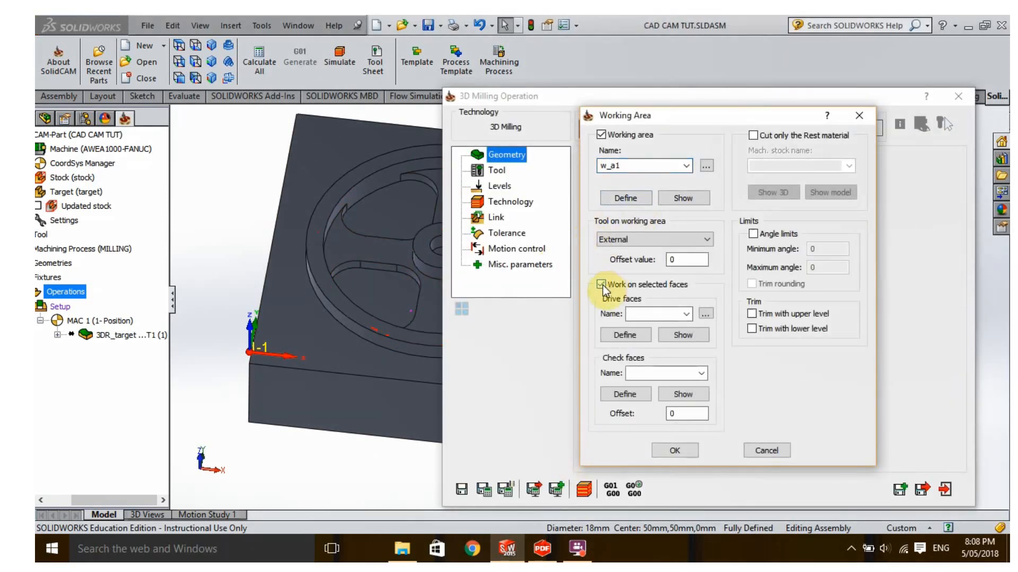
left_click(626, 335)
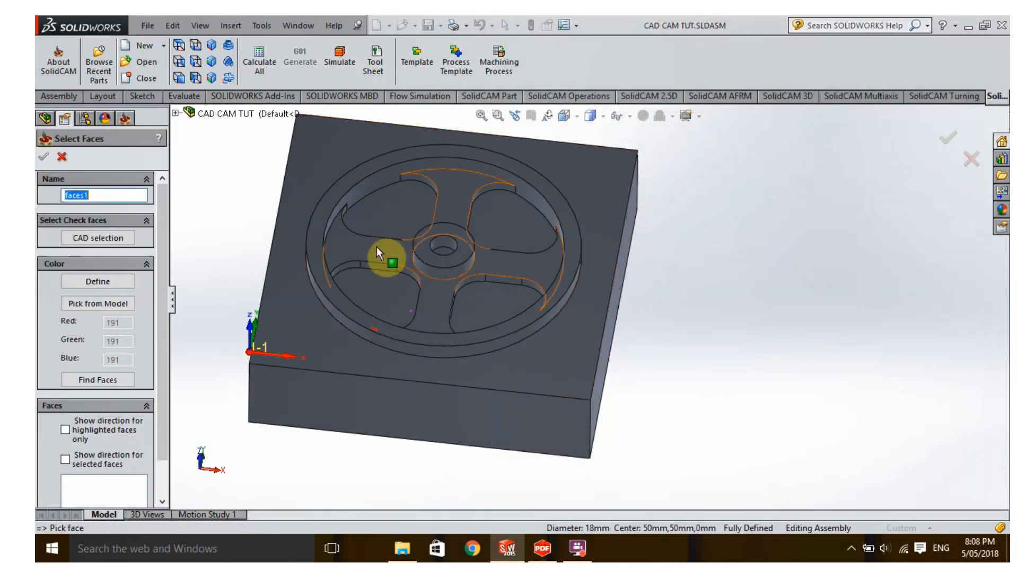
left_click(380, 247)
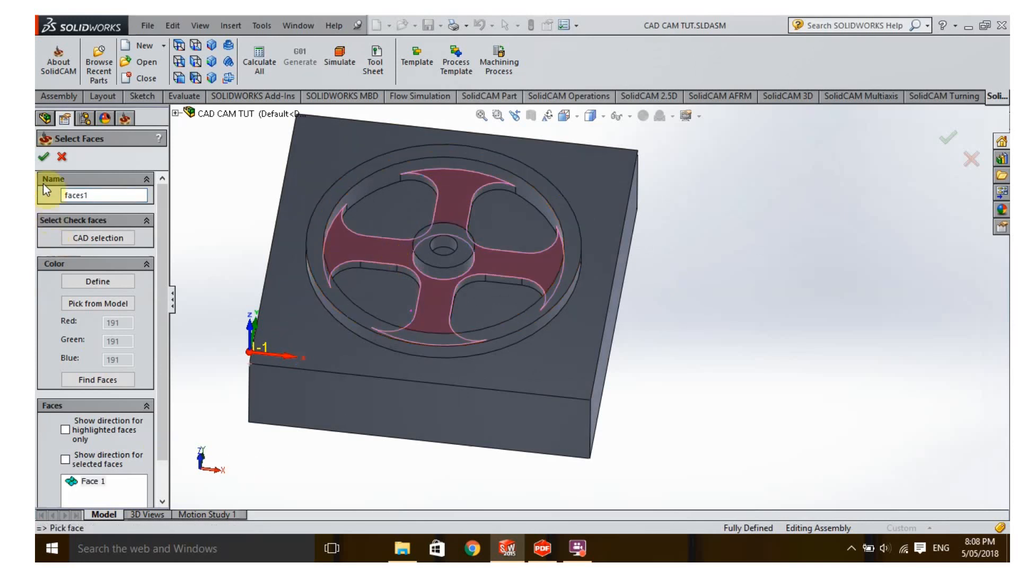
left_click(43, 158)
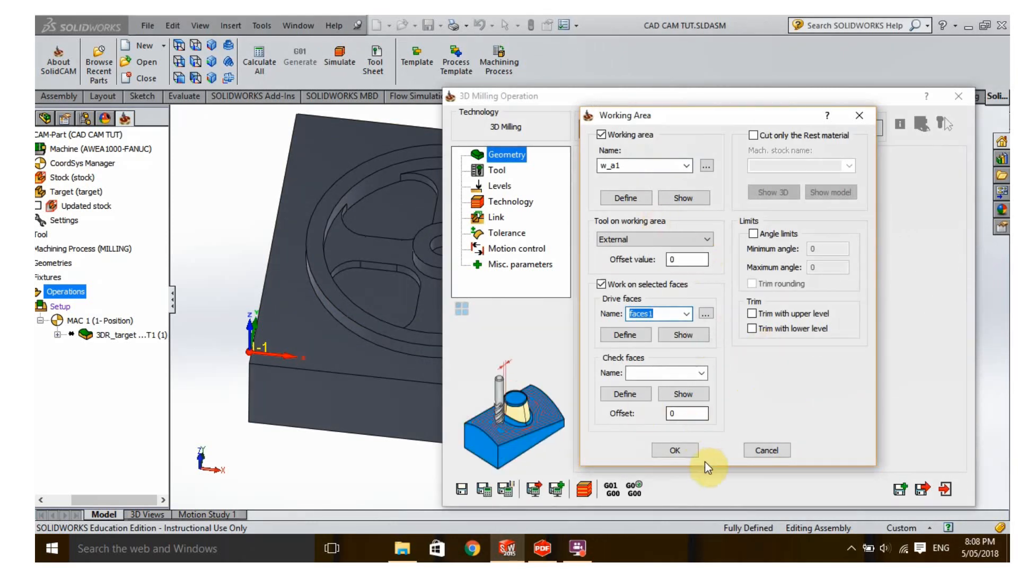
left_click(676, 450)
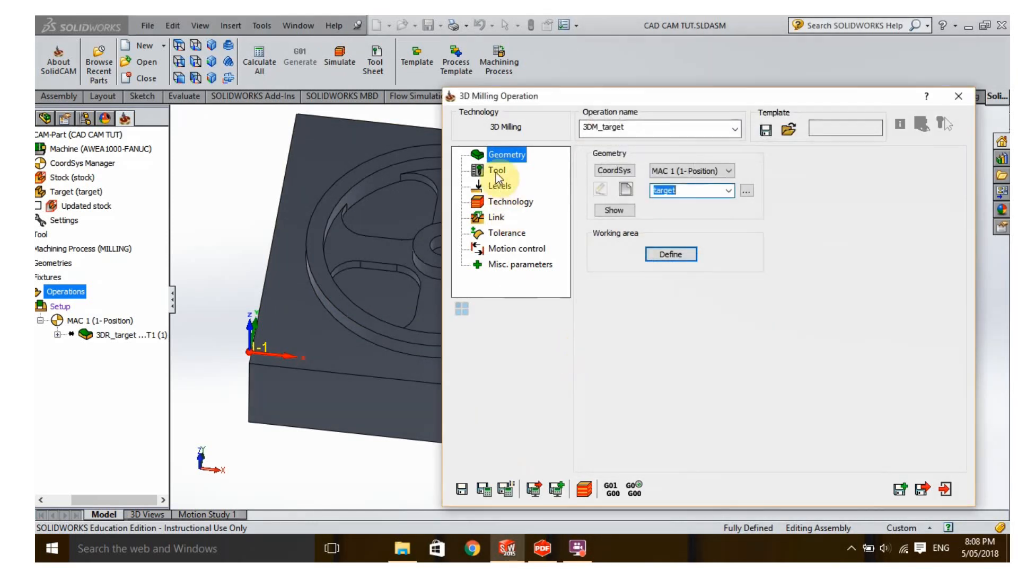
Step: Assign tool 1, the 6 mm end mill, to the second 3D Milling operation
left_click(495, 173)
left_click(675, 352)
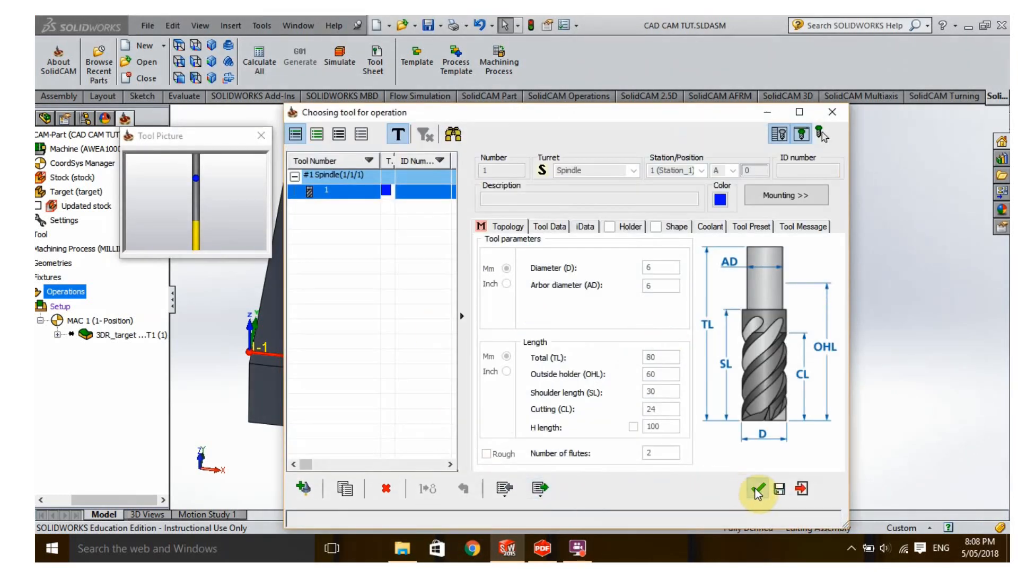
left_click(757, 490)
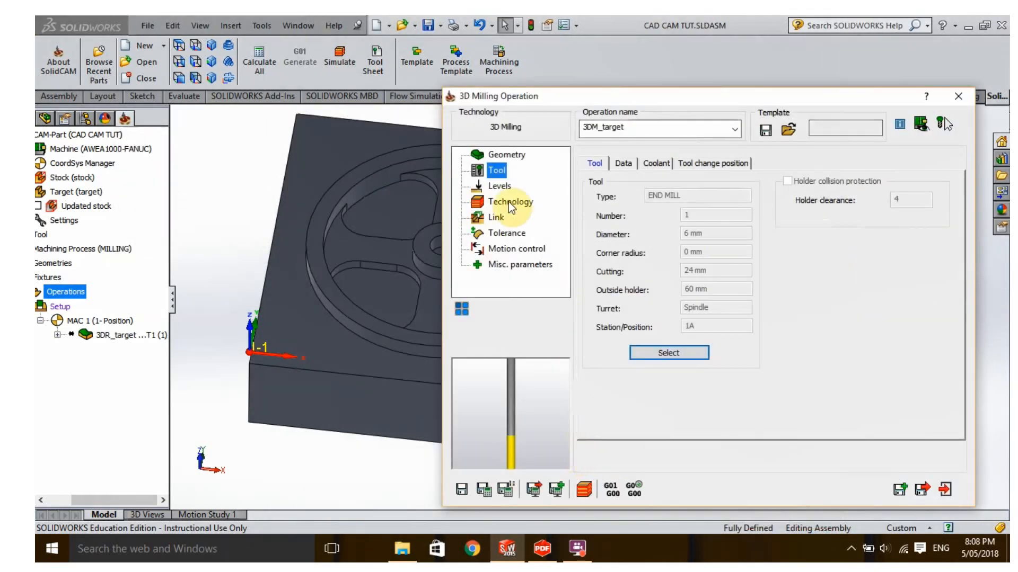
Step: Set the lower milling level to -5 by picking the recessed spoke face
left_click(501, 186)
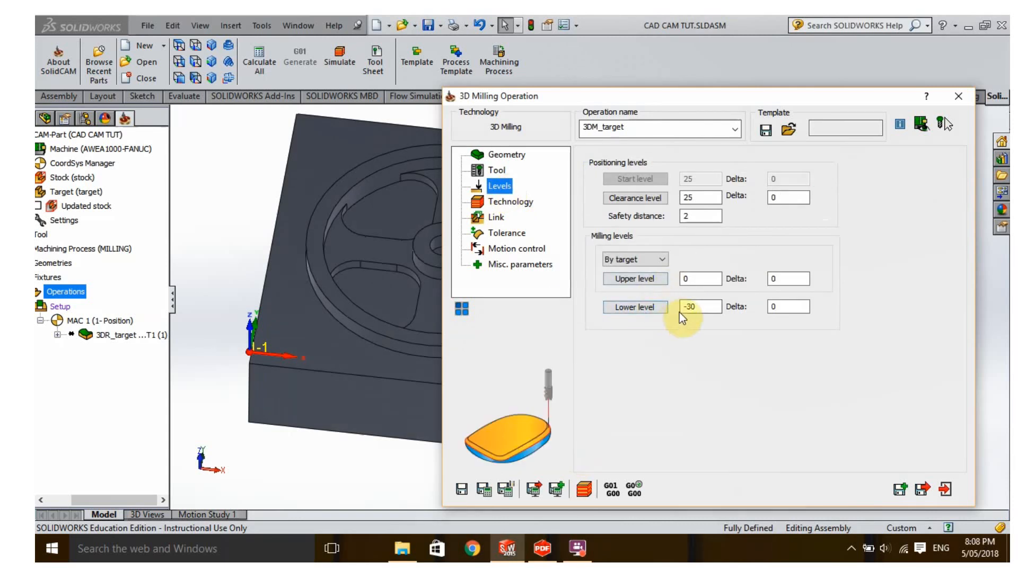
left_click(639, 308)
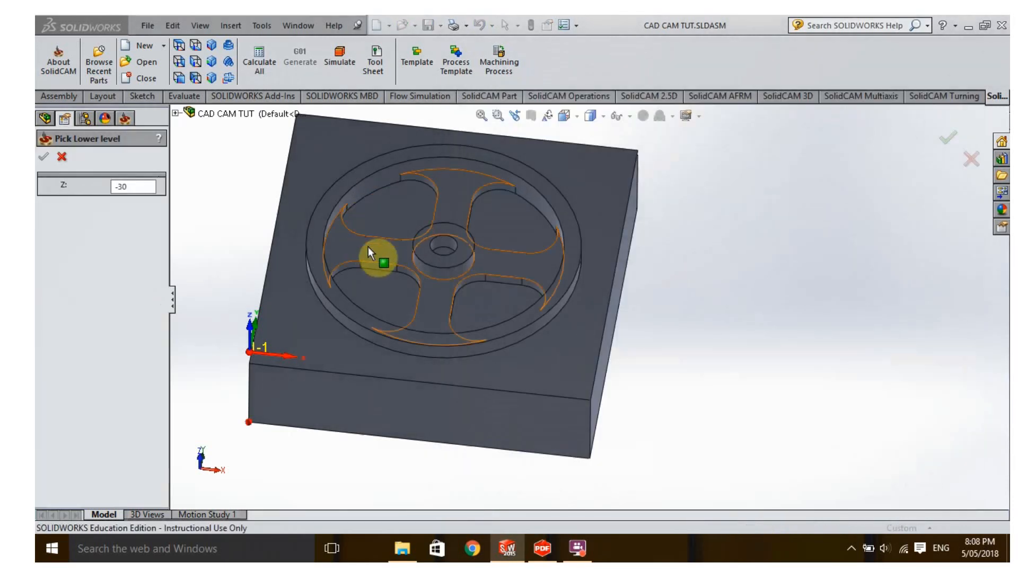
left_click(368, 246)
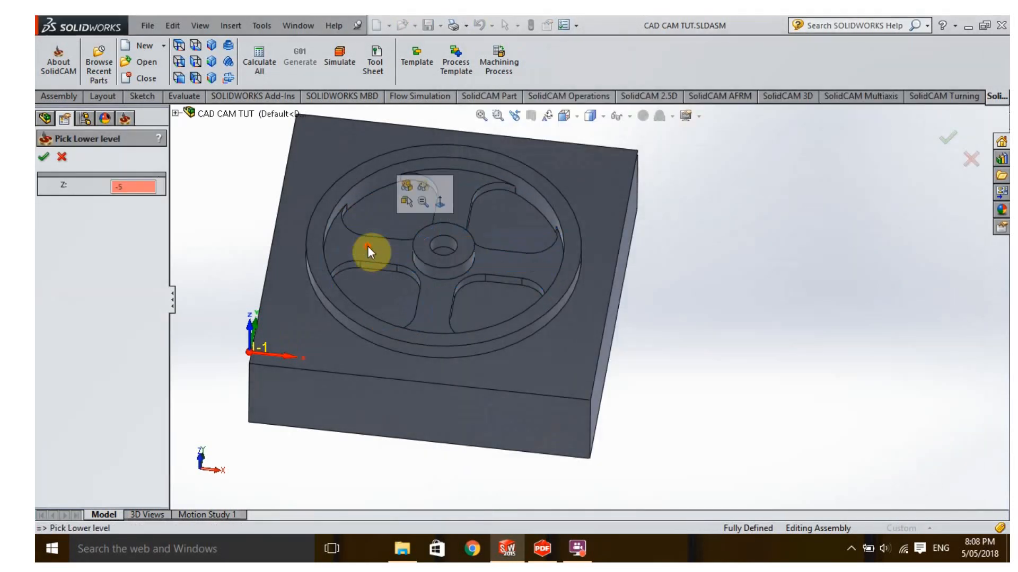
left_click(45, 158)
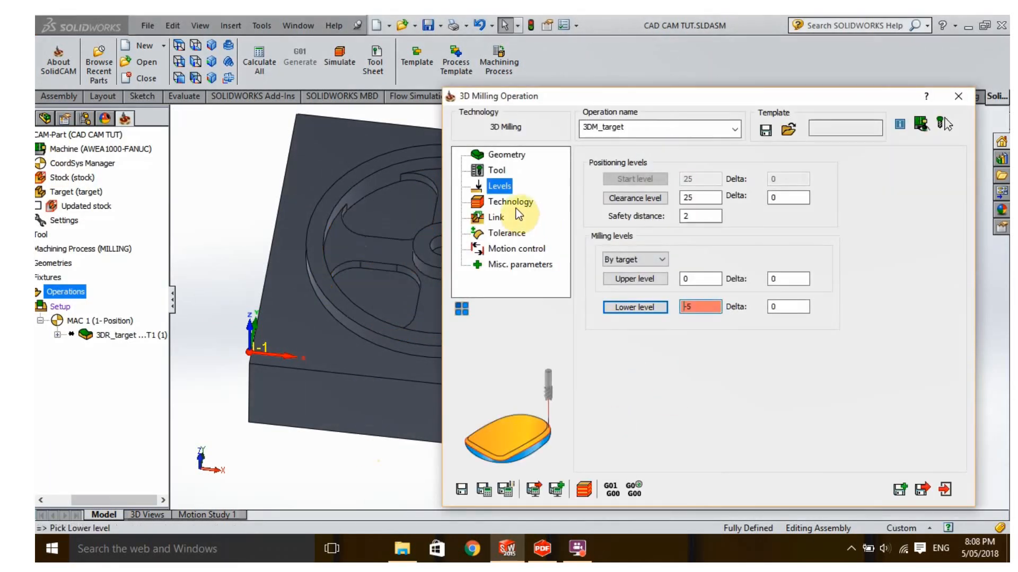
Step: Set the second operation's roughing technology to Contour, then save the operation and close it
left_click(511, 203)
left_click(650, 189)
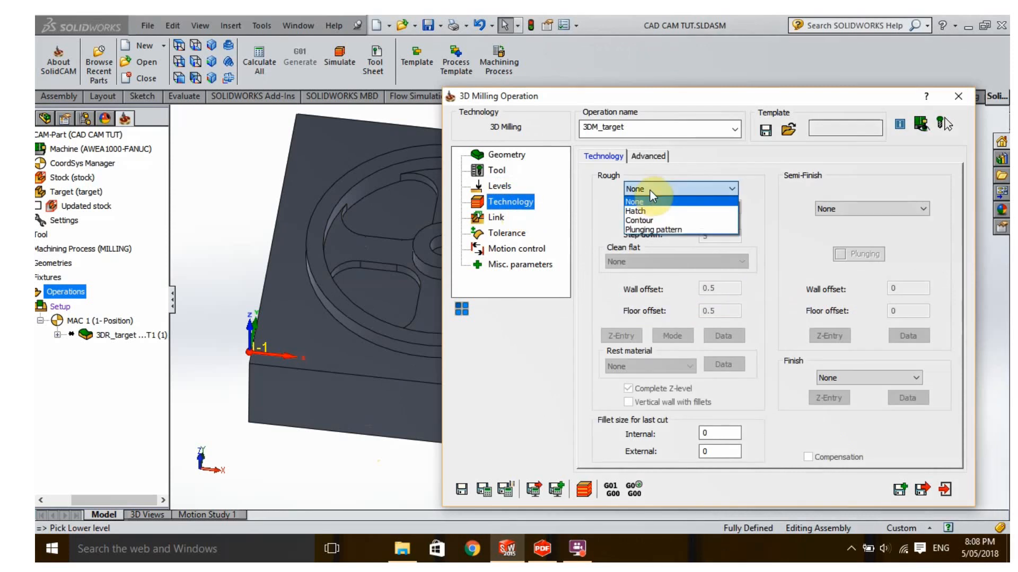
left_click(641, 221)
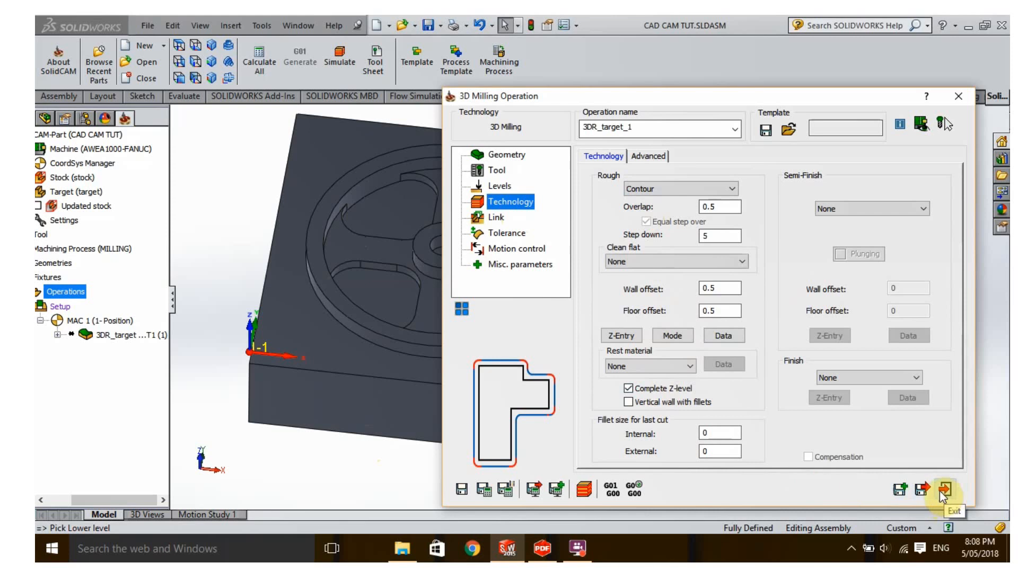
left_click(920, 491)
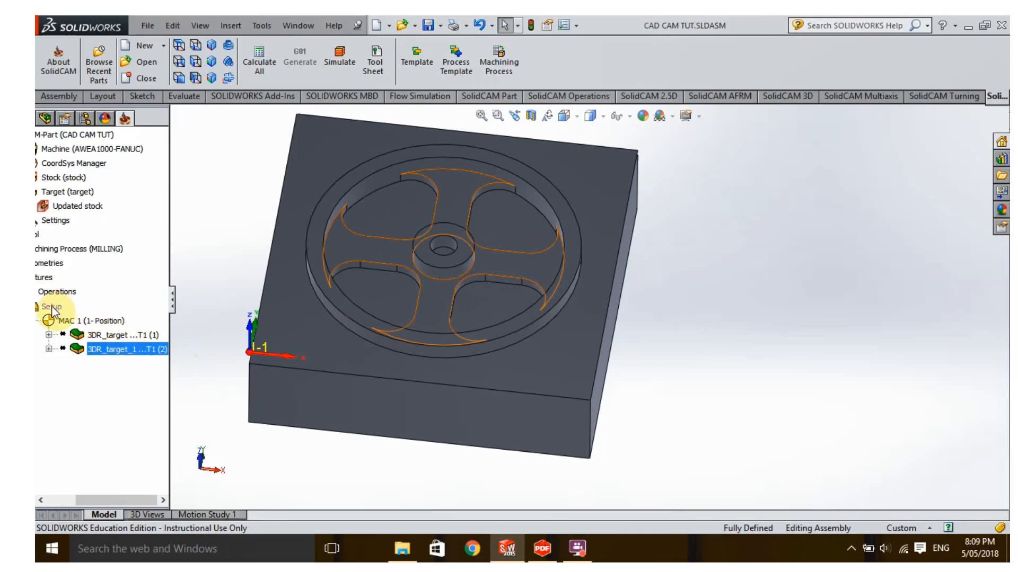
Step: Add a third 3D Milling operation on the target geometry and enable a working area for it
right_click(53, 292)
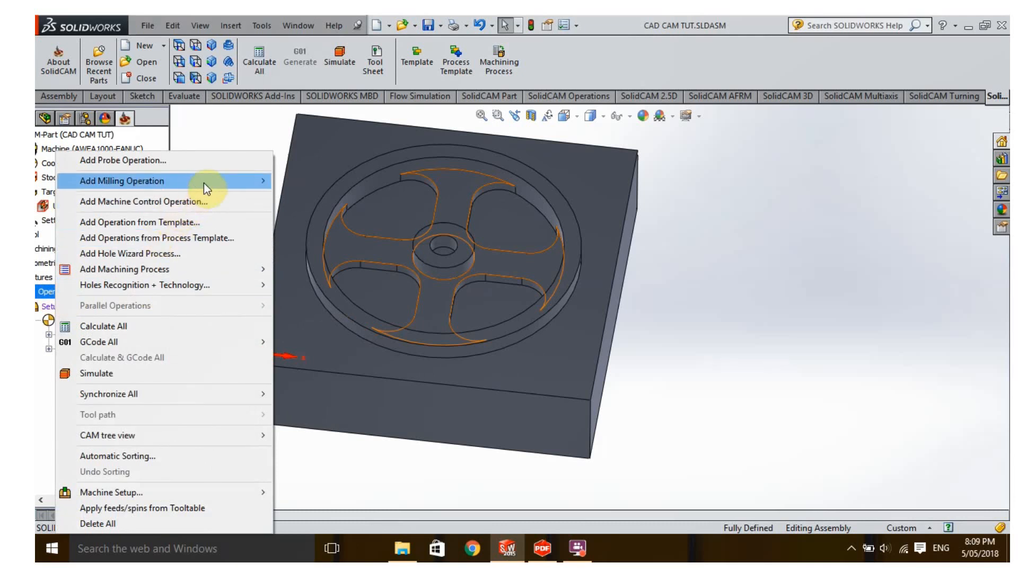
mouse_move(203, 182)
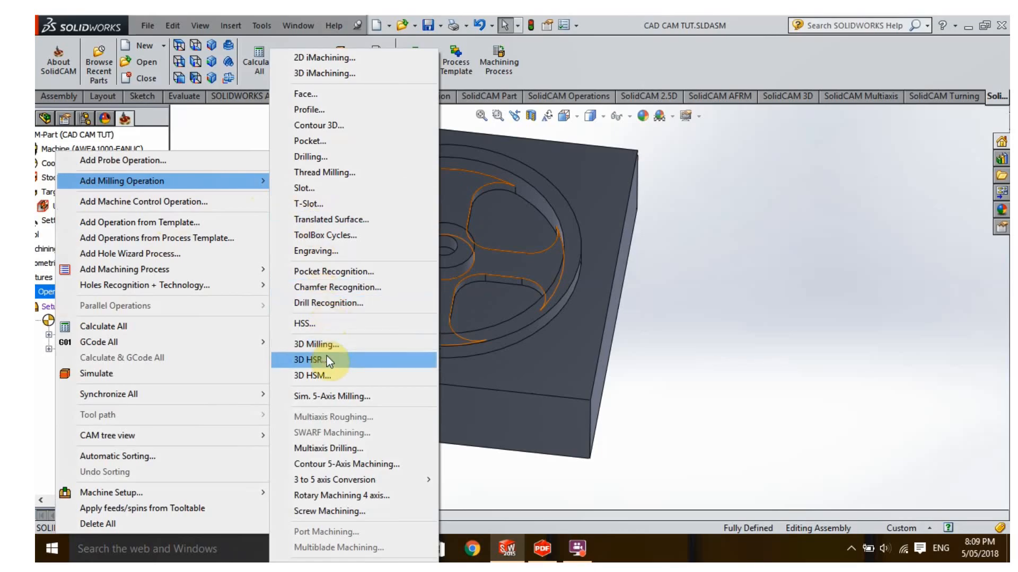
left_click(320, 342)
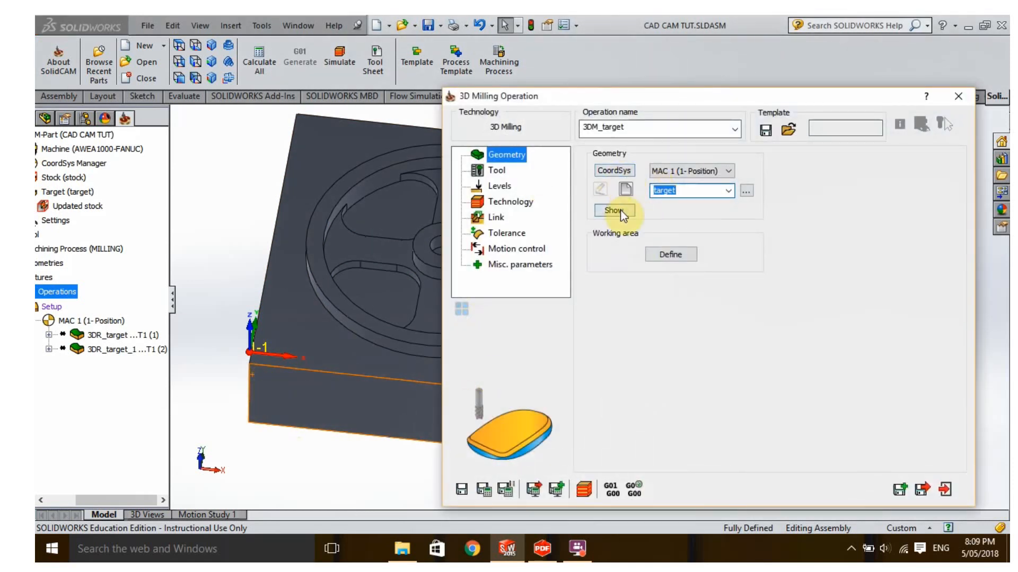
left_click(662, 255)
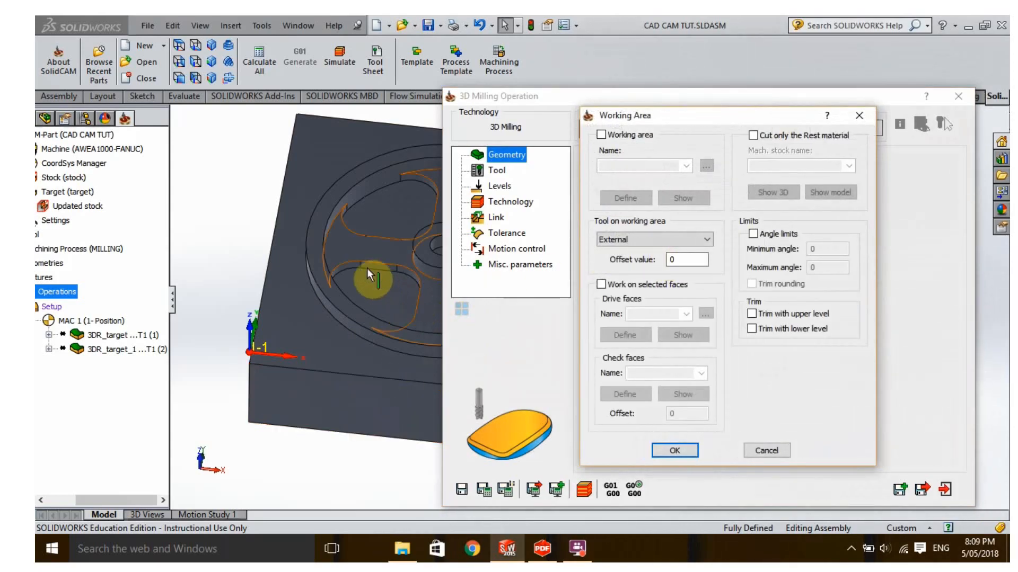
left_click(601, 134)
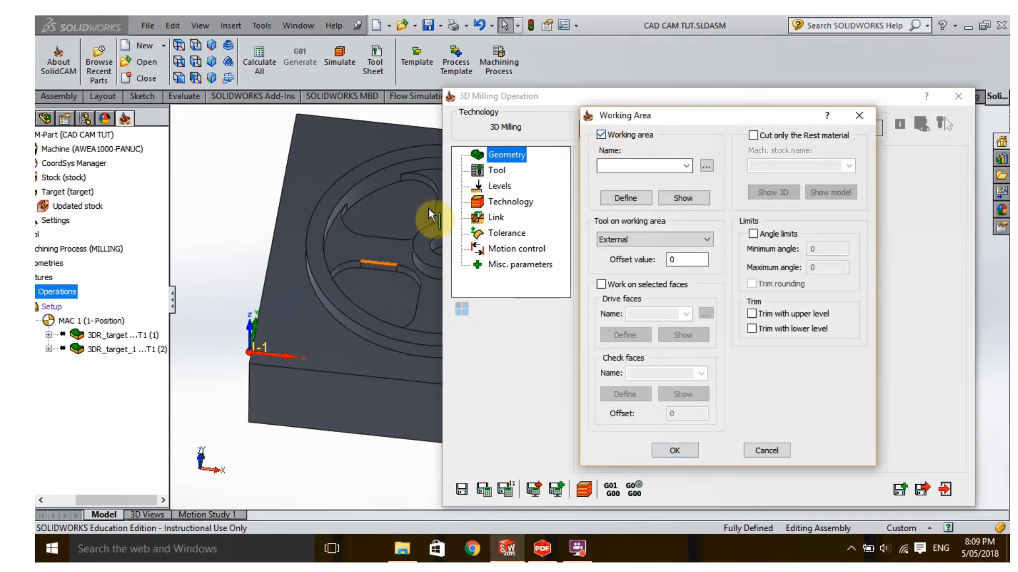
Step: Define the third operation's working area with four closed chains along the upper edges of the wheel's four pockets
left_click(372, 192)
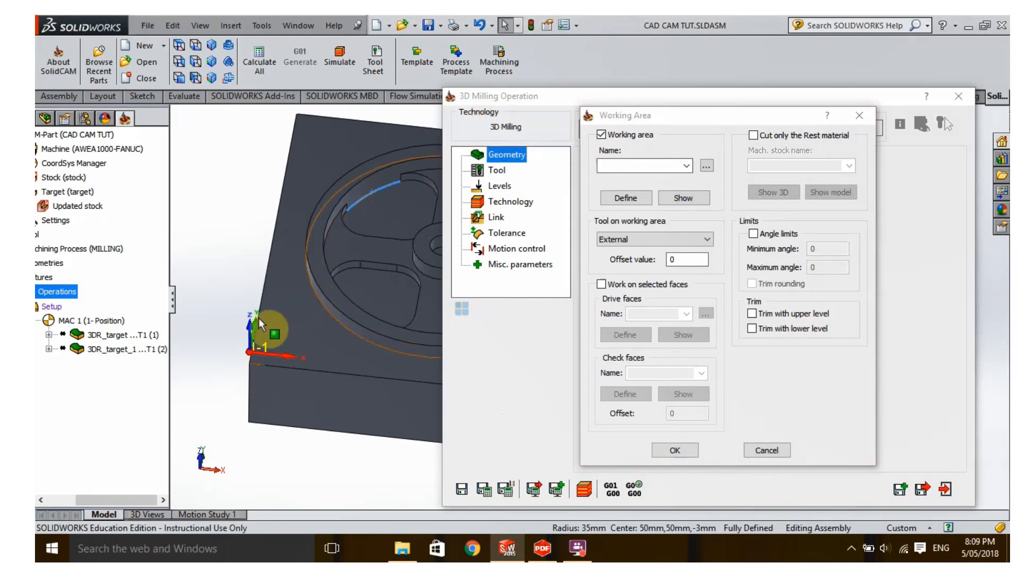
left_click(626, 199)
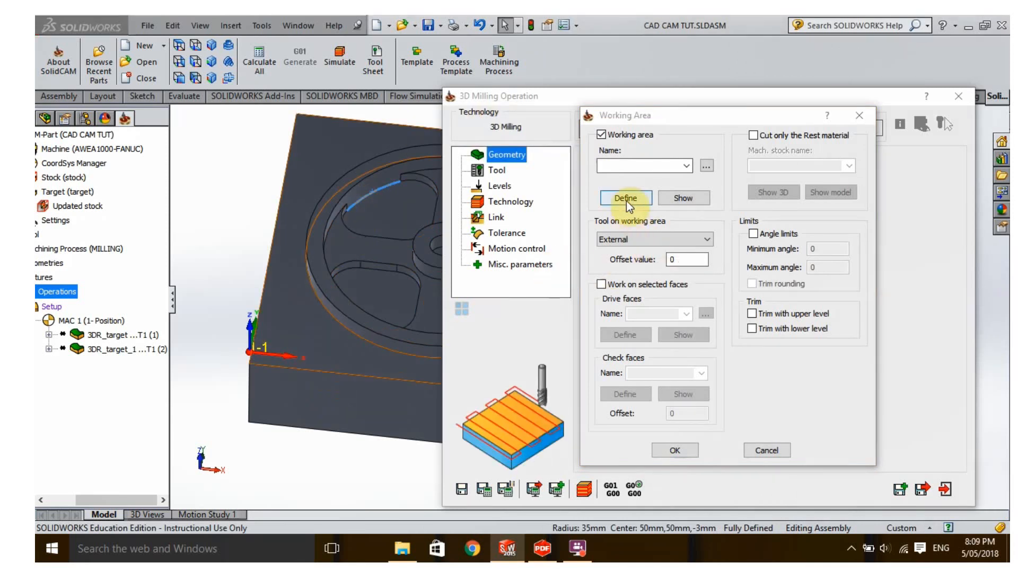
left_click(625, 199)
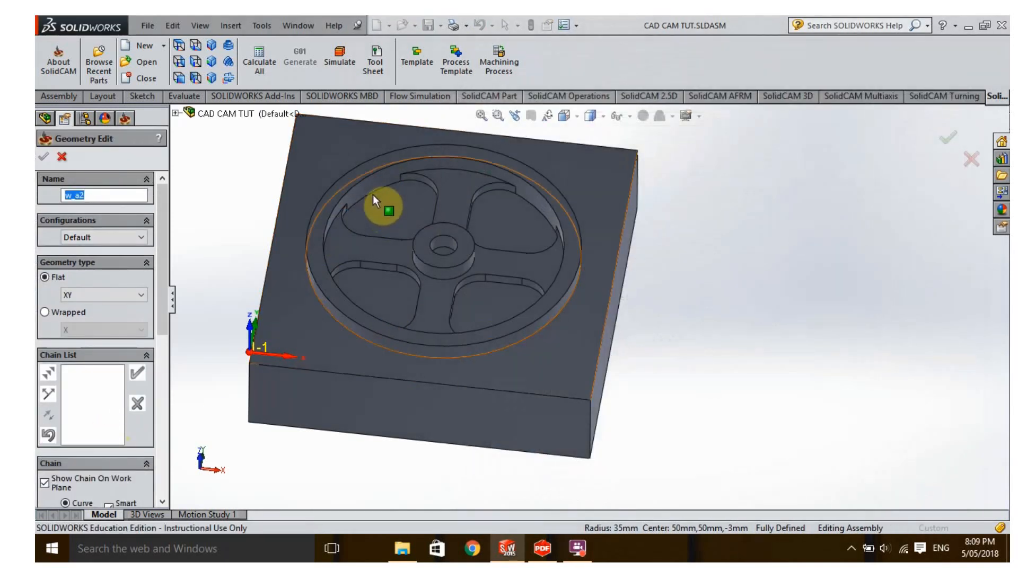
left_click(377, 190)
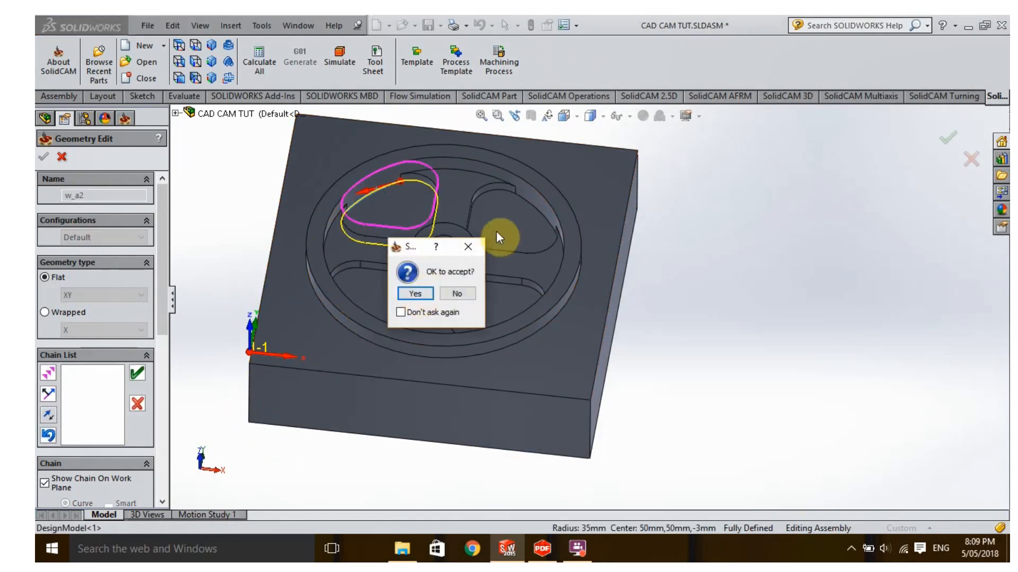
left_click(416, 294)
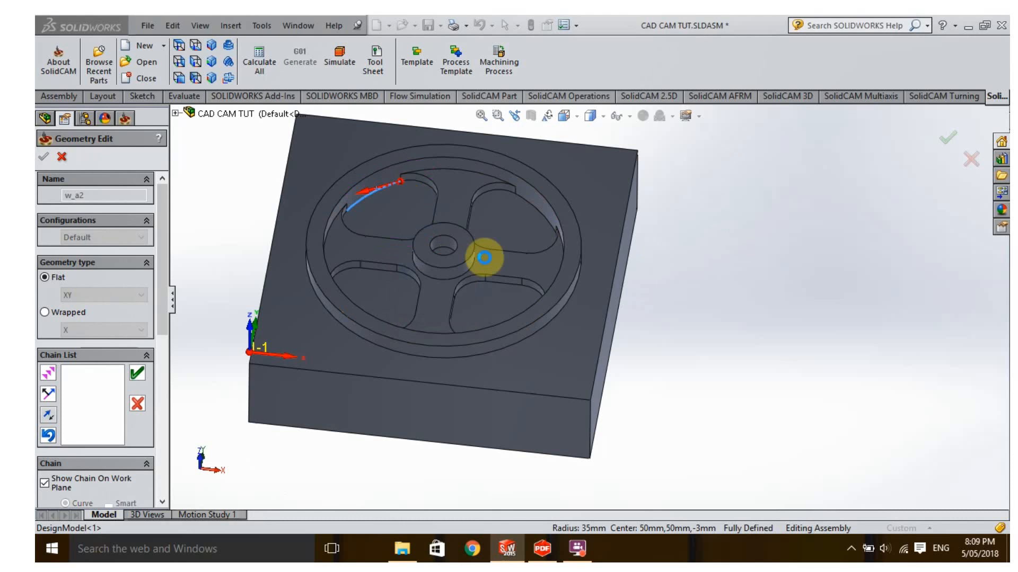
left_click(487, 192)
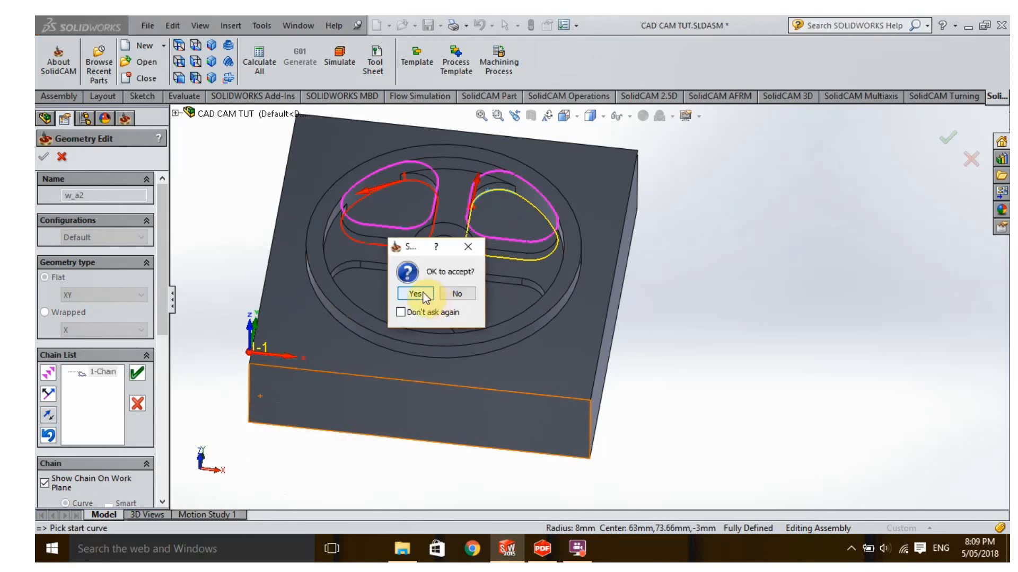
left_click(423, 292)
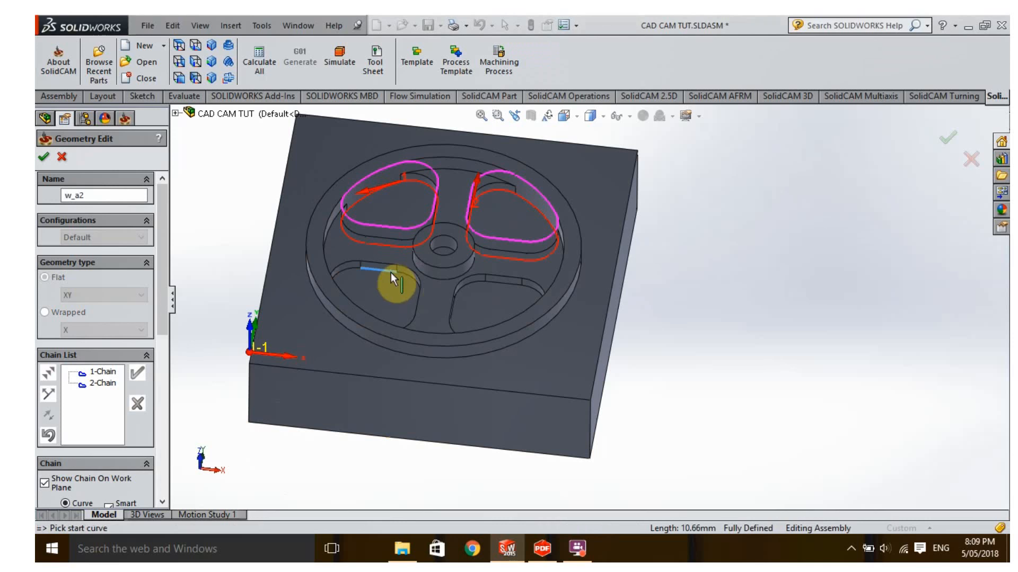
left_click(390, 272)
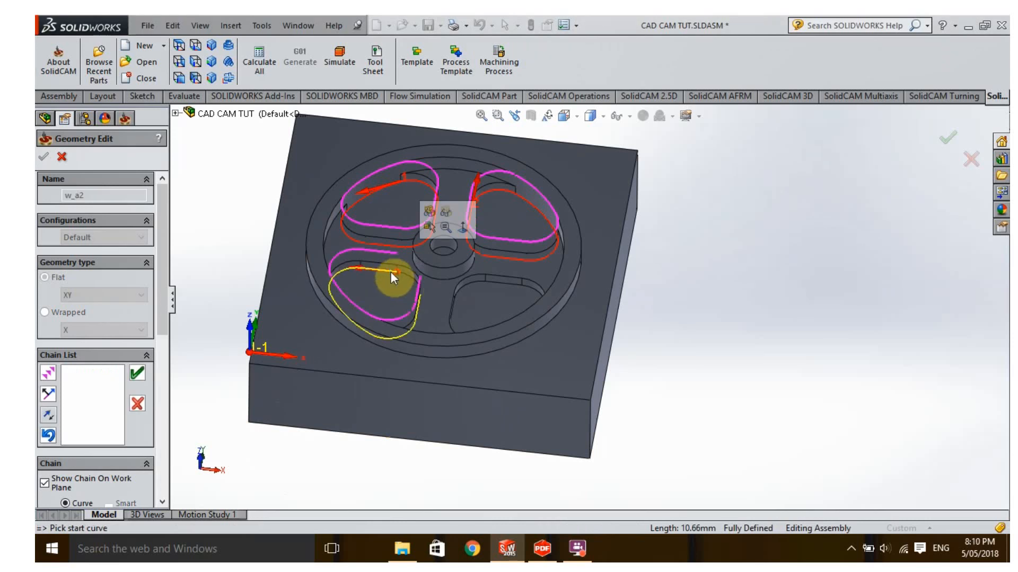
left_click(415, 294)
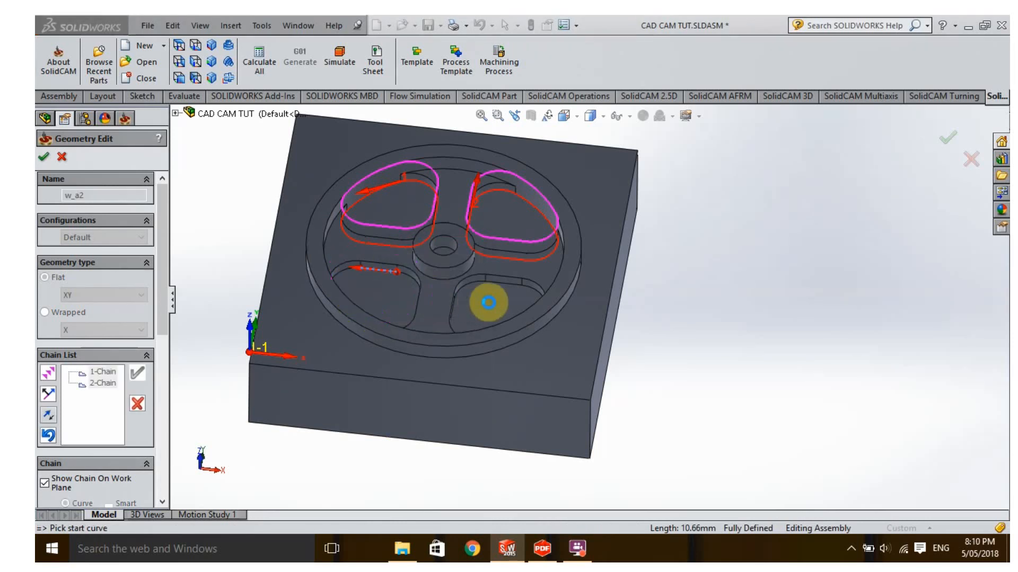
left_click(465, 286)
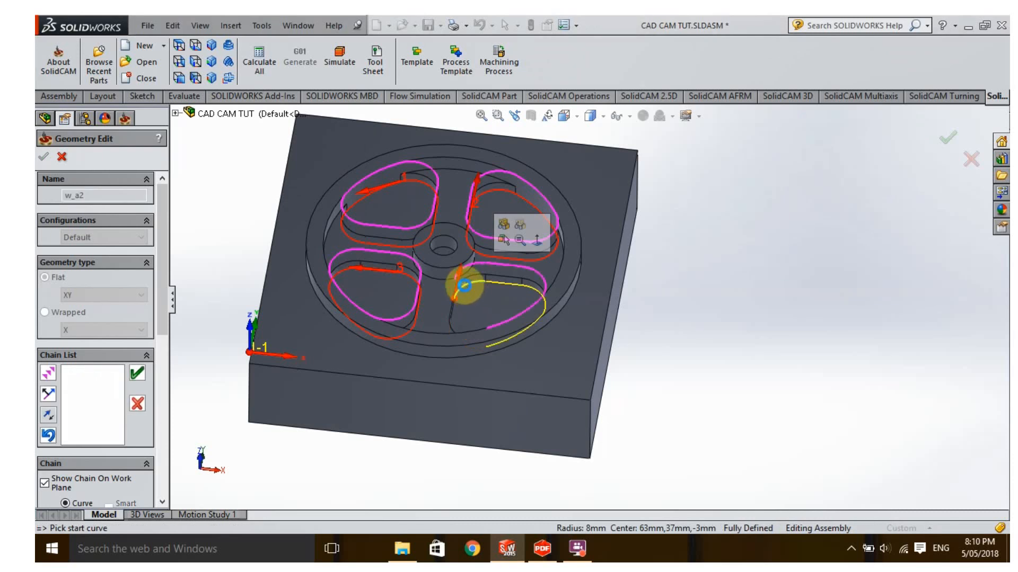
left_click(406, 297)
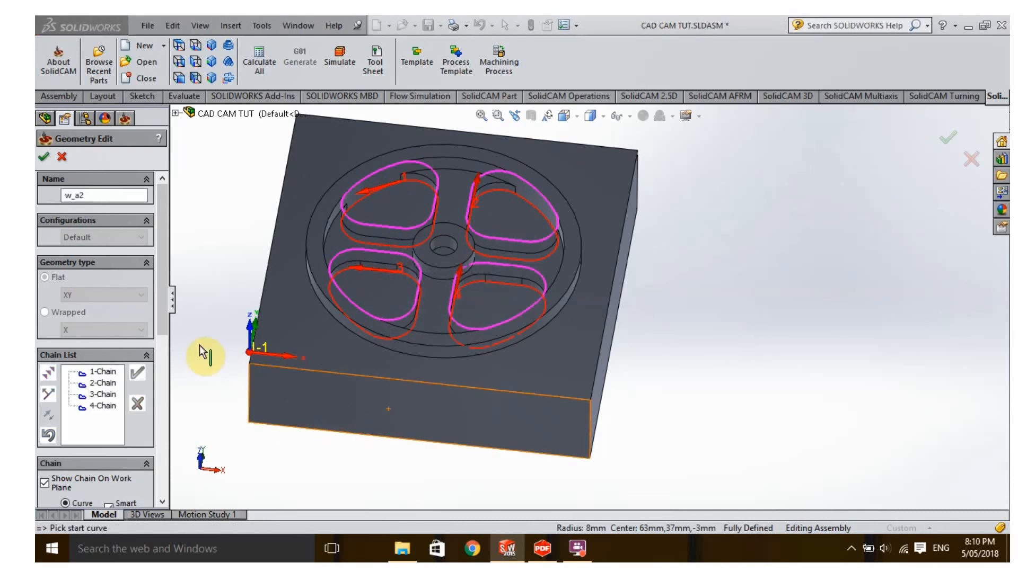
left_click(43, 157)
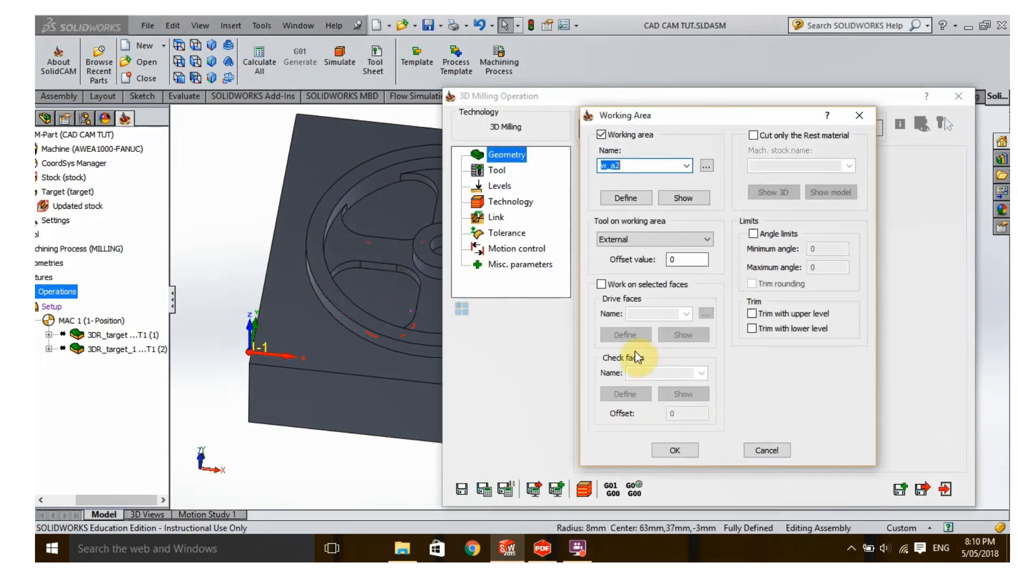
Step: Restrict the operation to selected faces, using the floors of the four pockets as drive faces, and accept the working area
left_click(601, 285)
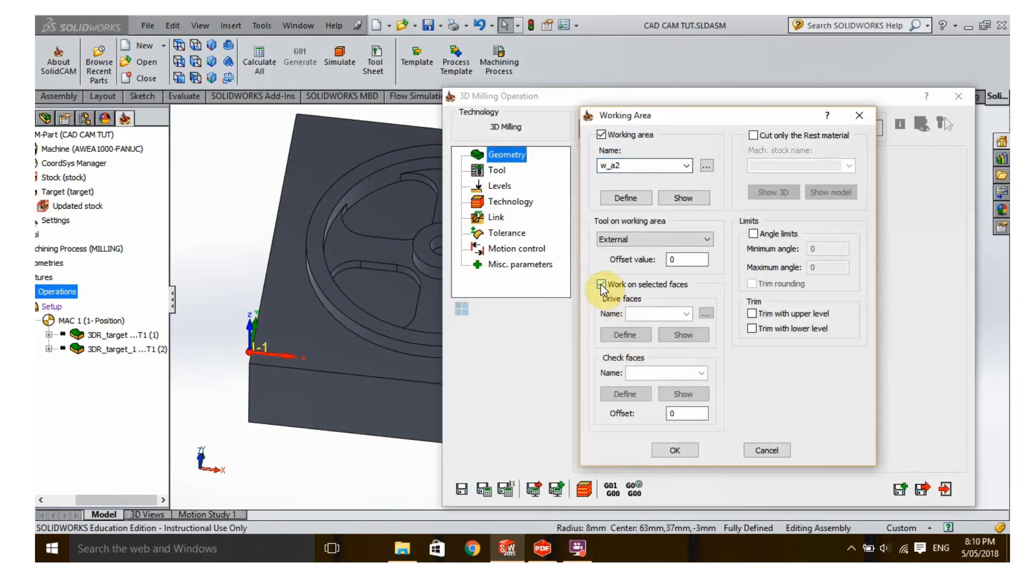
left_click(635, 336)
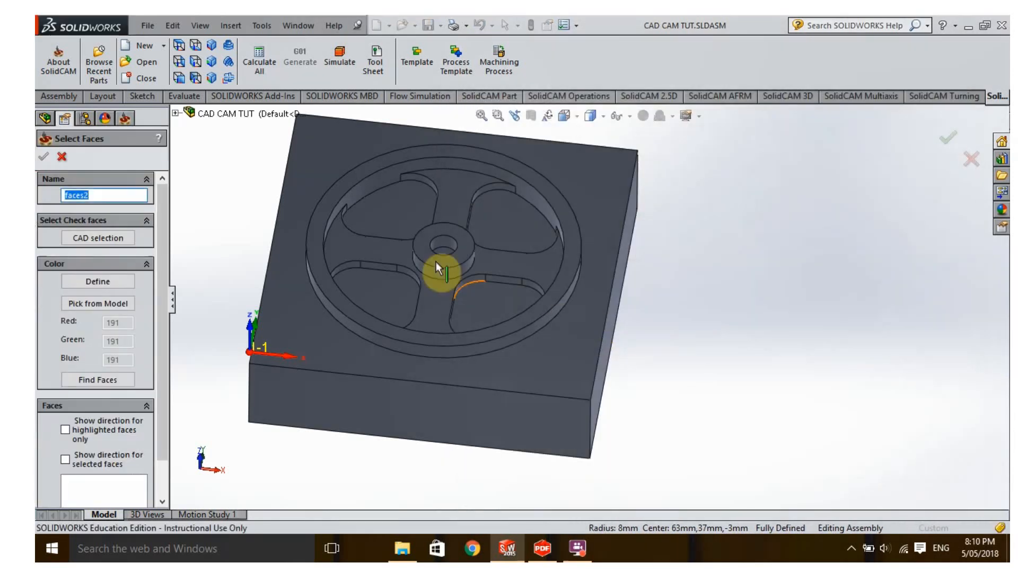
left_click(398, 216)
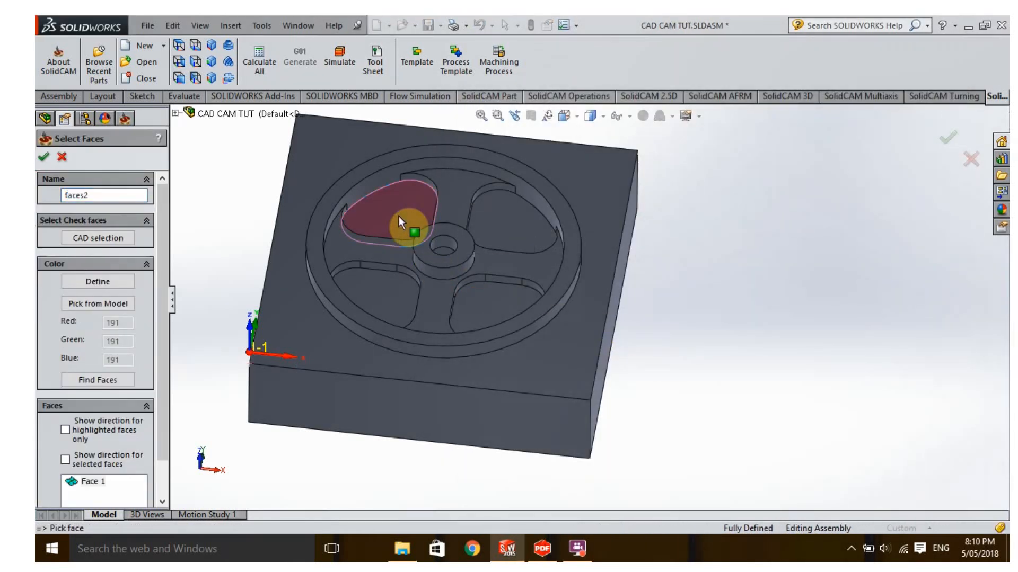
left_click(381, 288)
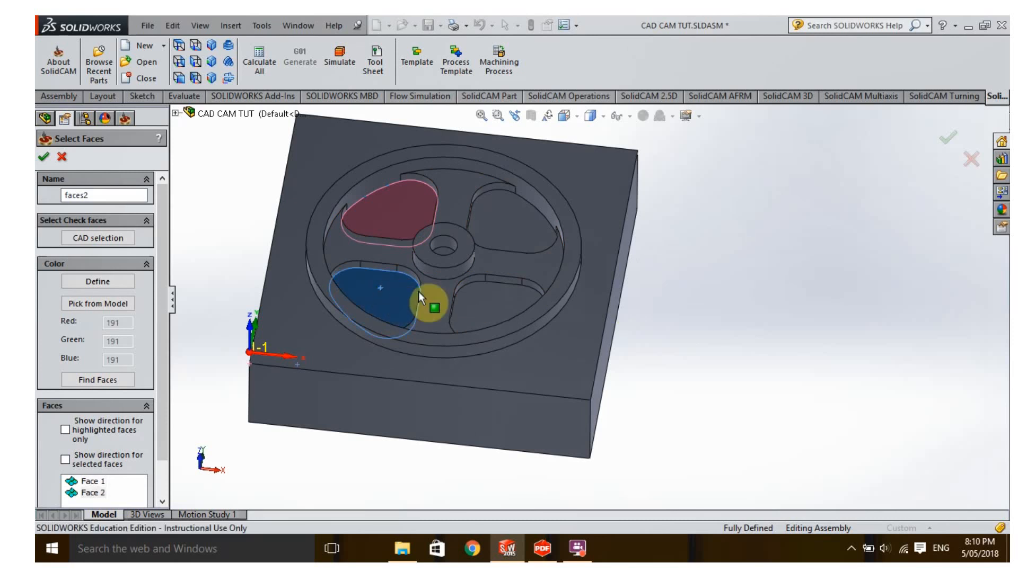
left_click(502, 298)
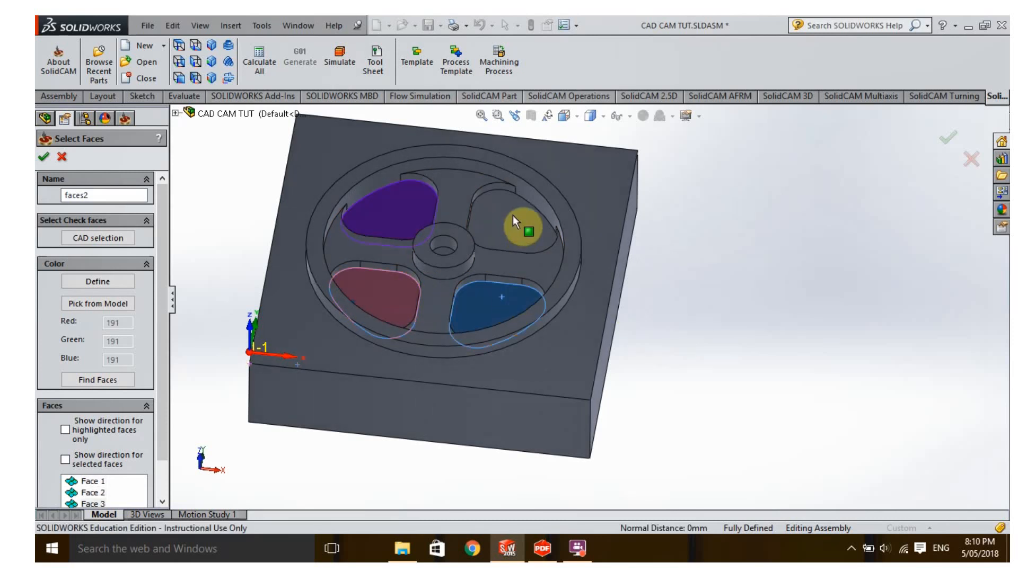
left_click(483, 235)
left_click(43, 156)
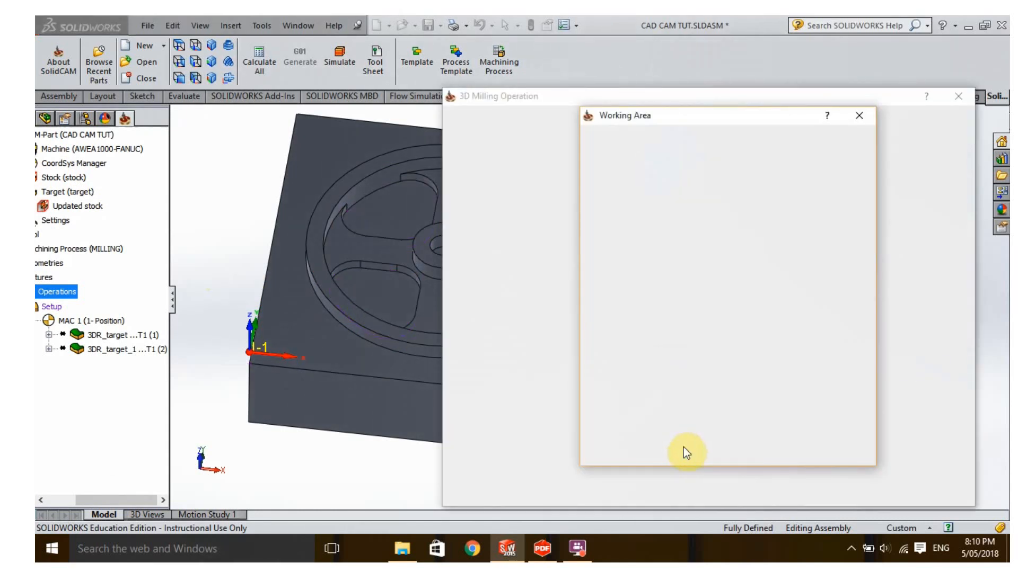
left_click(673, 450)
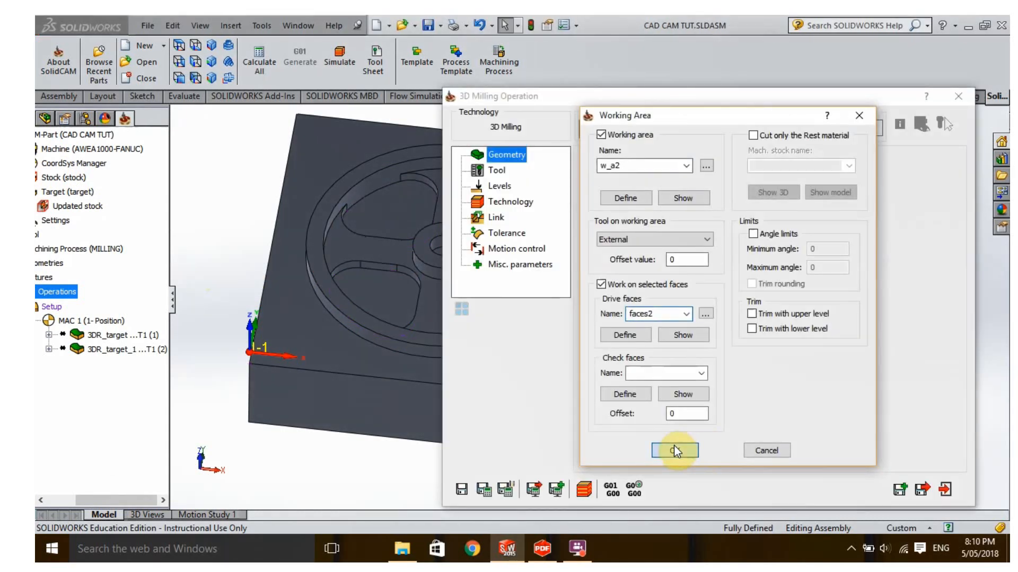
Step: Assign tool 1, the 6 mm end mill, to the third 3D Milling operation
left_click(495, 170)
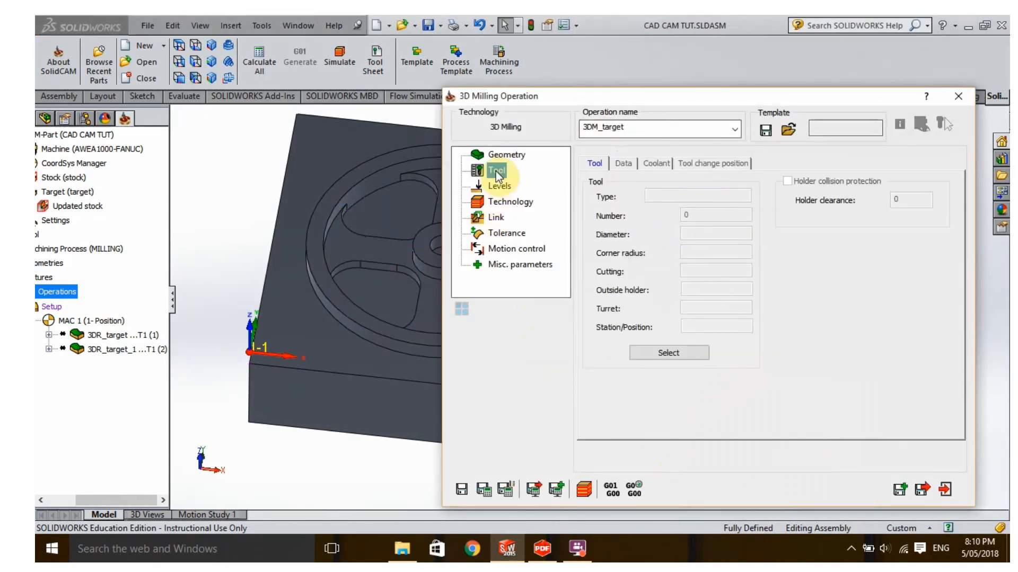
left_click(670, 350)
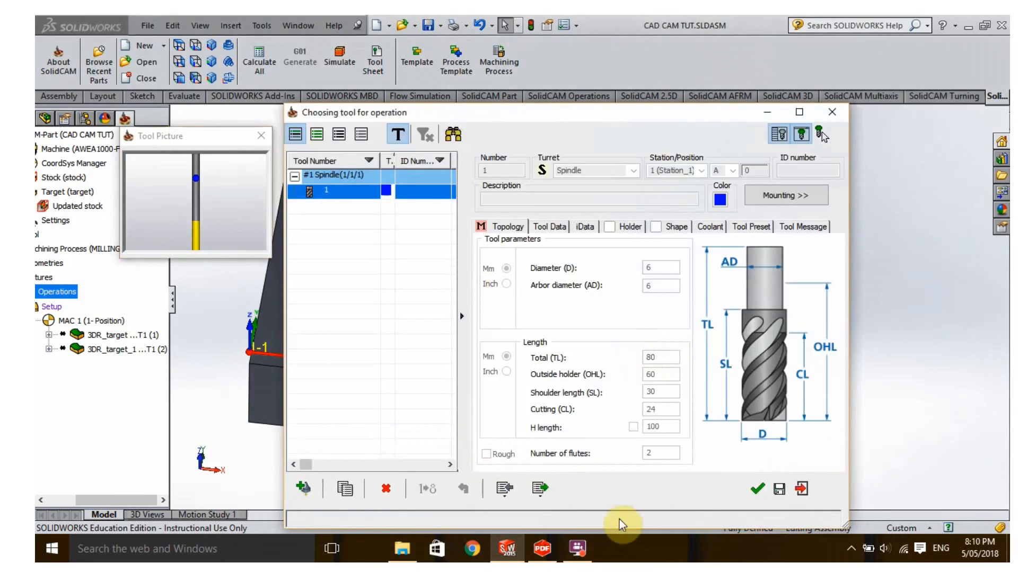
left_click(757, 488)
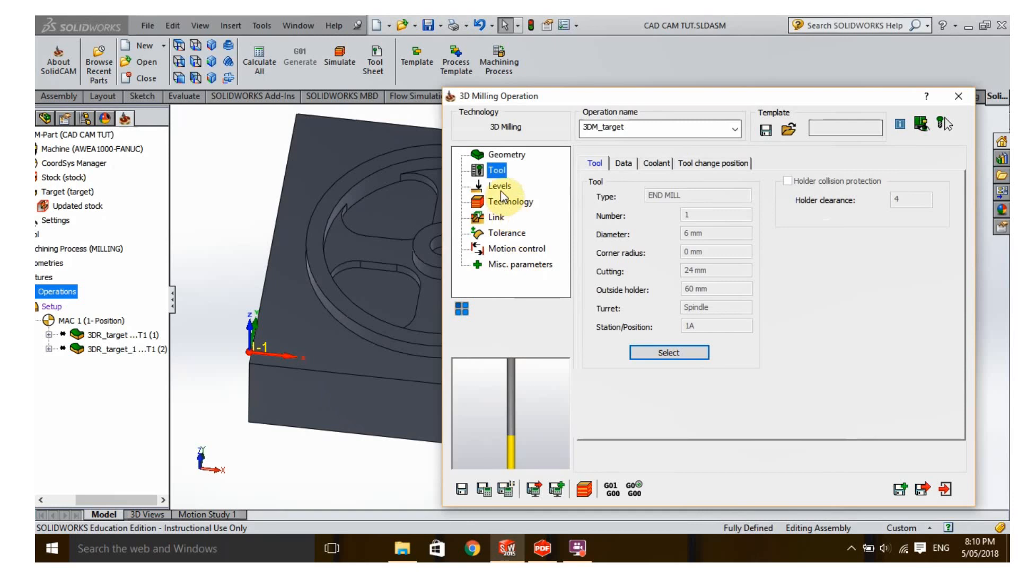
Step: Set the third operation's lower milling level to -8 by picking a pocket floor
left_click(500, 187)
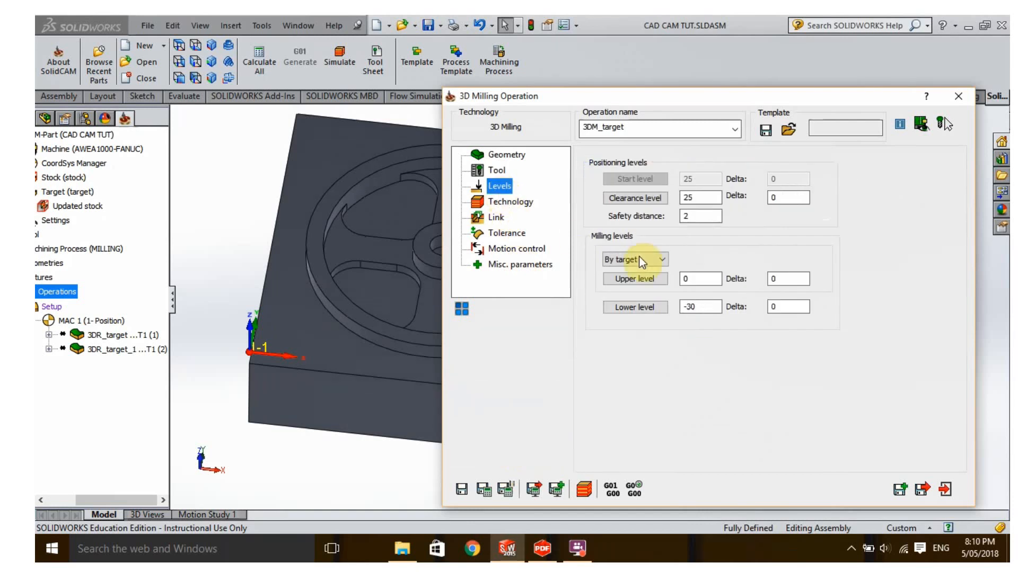
left_click(634, 307)
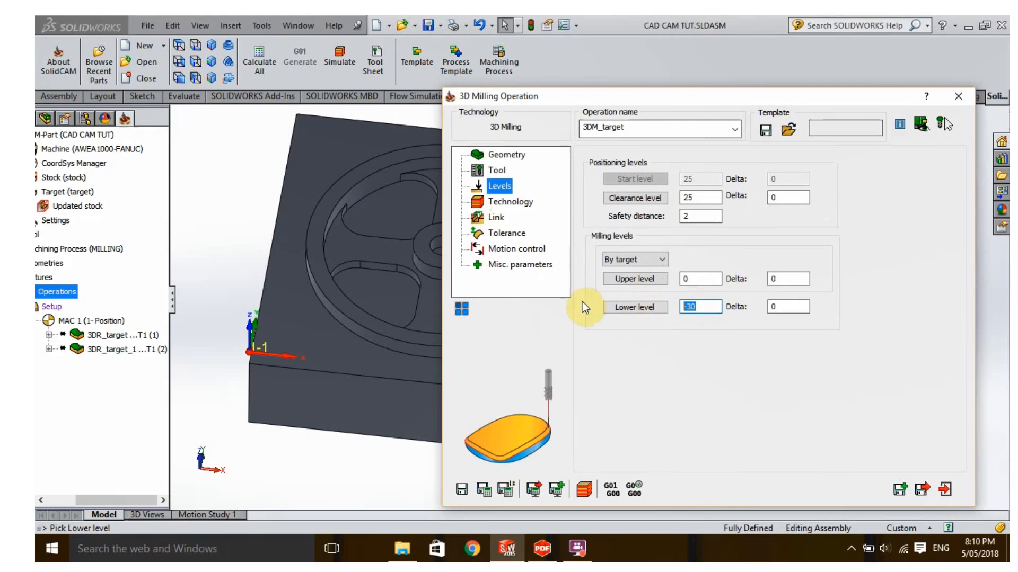
left_click(381, 294)
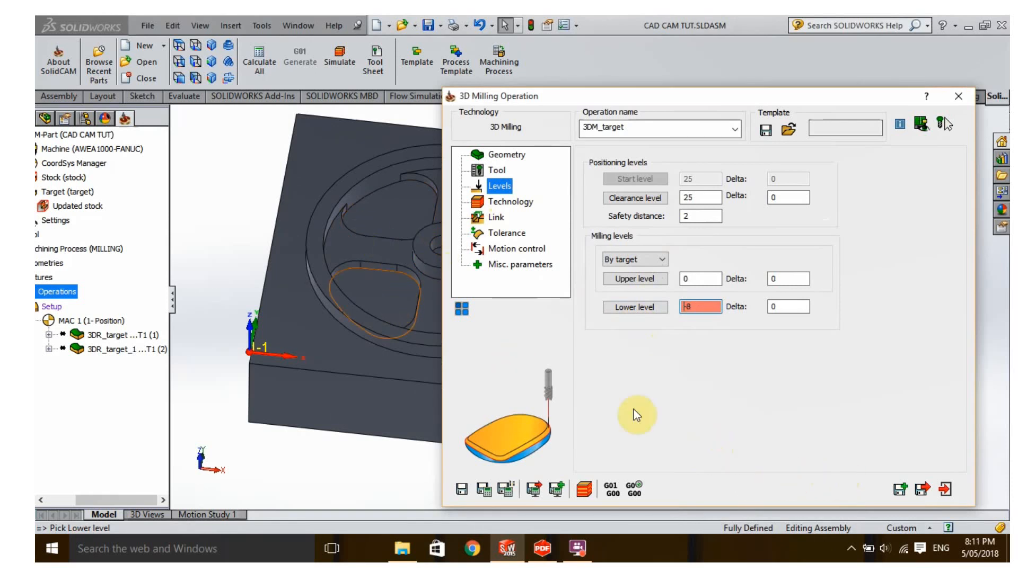
Step: Set the third operation's roughing technology to Contour, then save the operation and close it
left_click(512, 204)
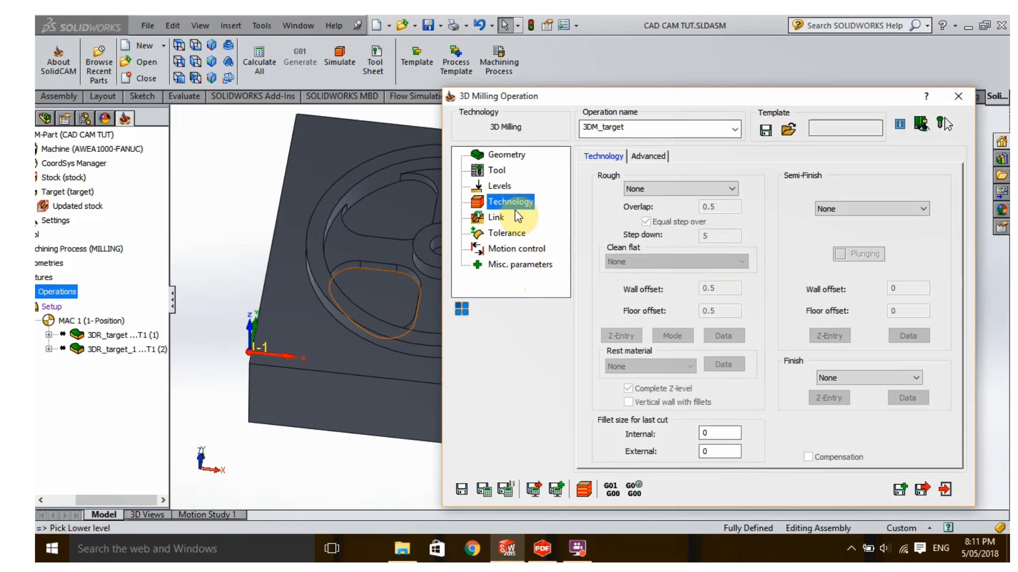
left_click(631, 187)
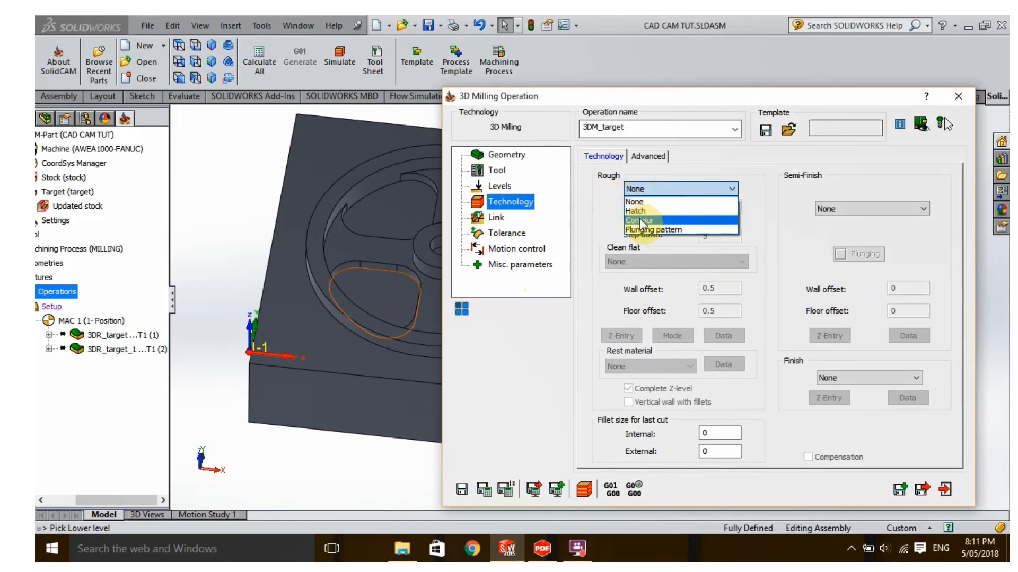
left_click(638, 209)
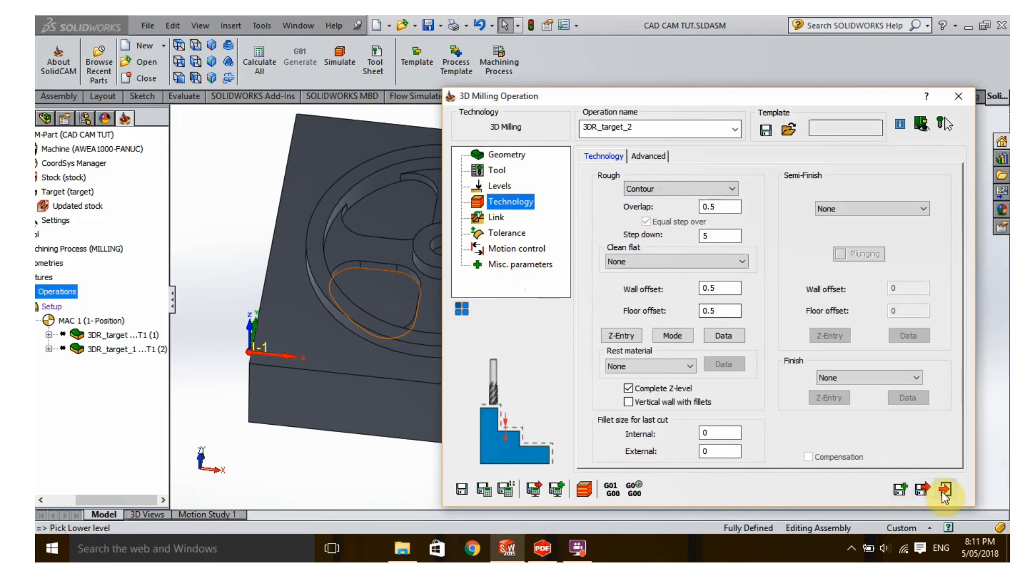
left_click(917, 491)
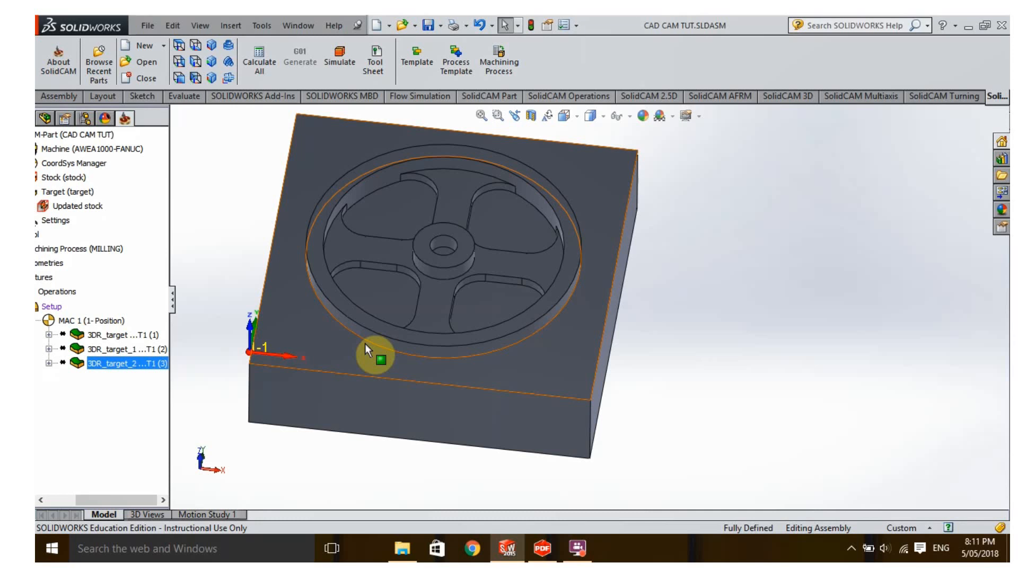
Step: Delete the second and third 3D Milling operations, 3DR_target_1 and 3DR_target_2, and select the Operations folder
left_click(110, 350)
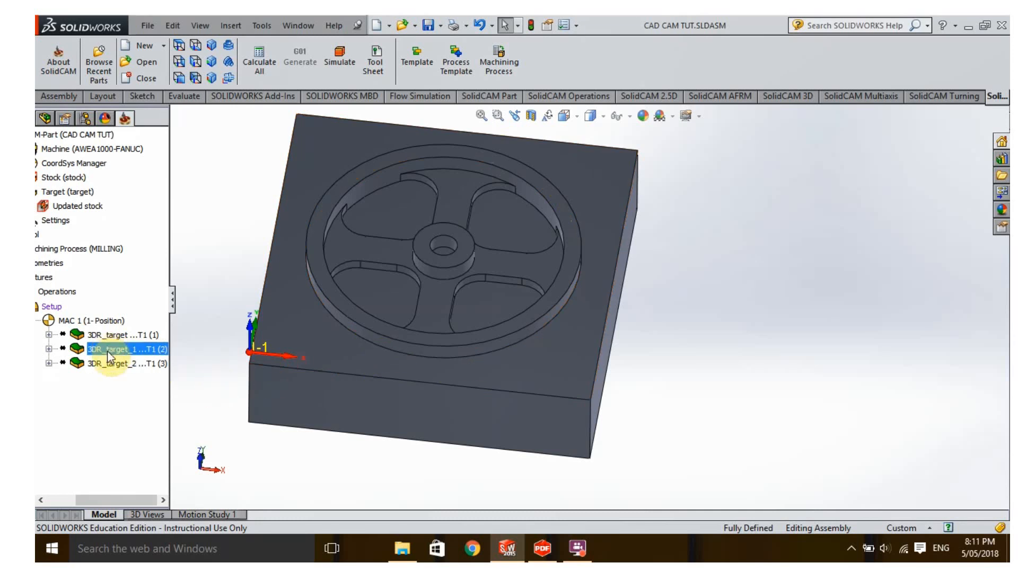
left_click(112, 365, "ctrl")
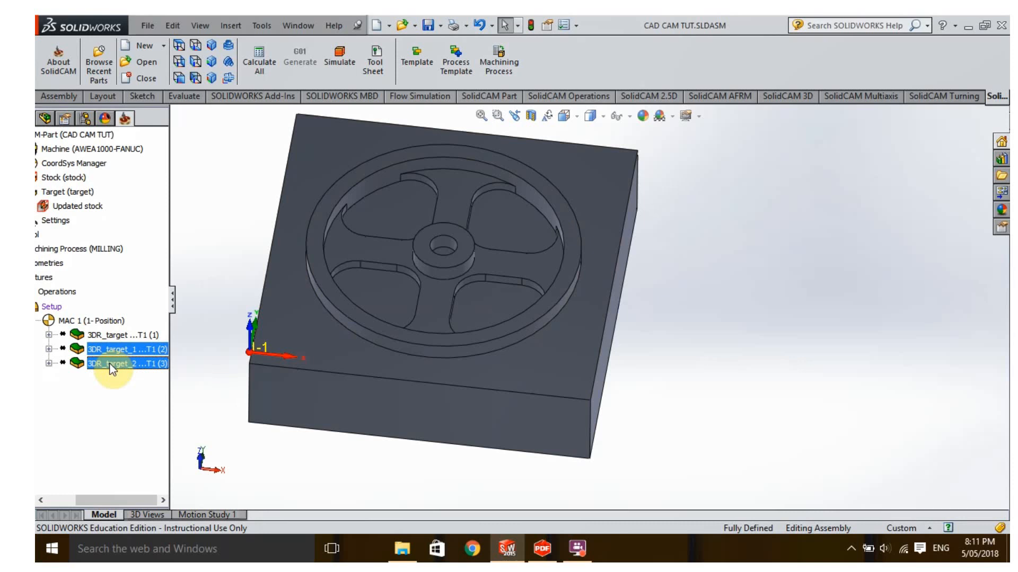
key("Delete")
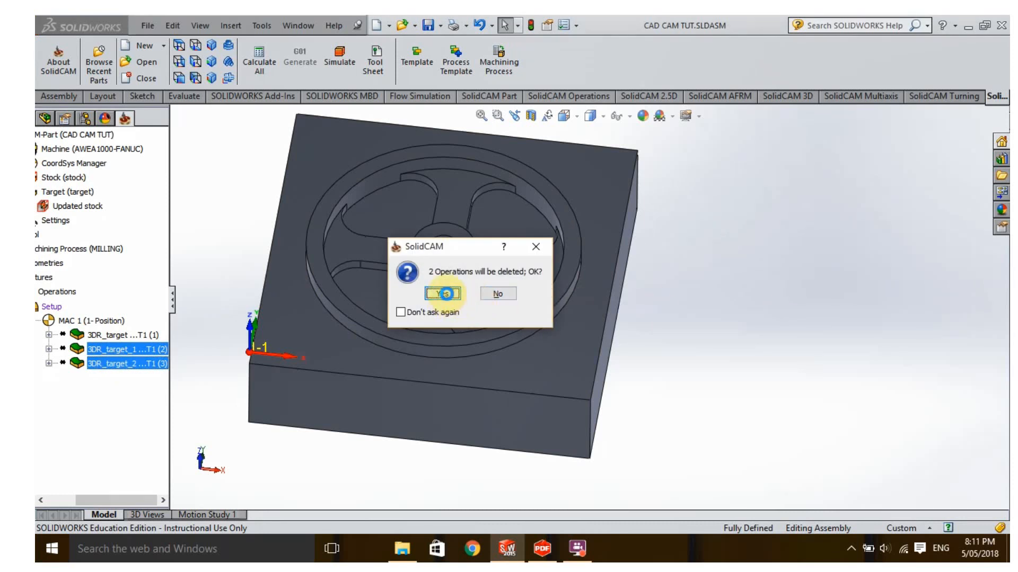
left_click(450, 293)
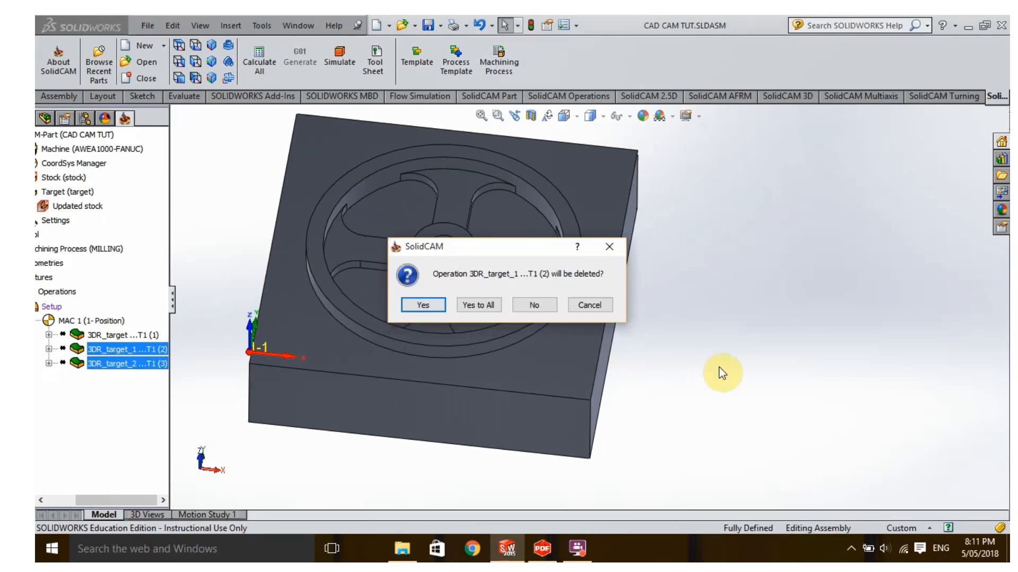
left_click(473, 306)
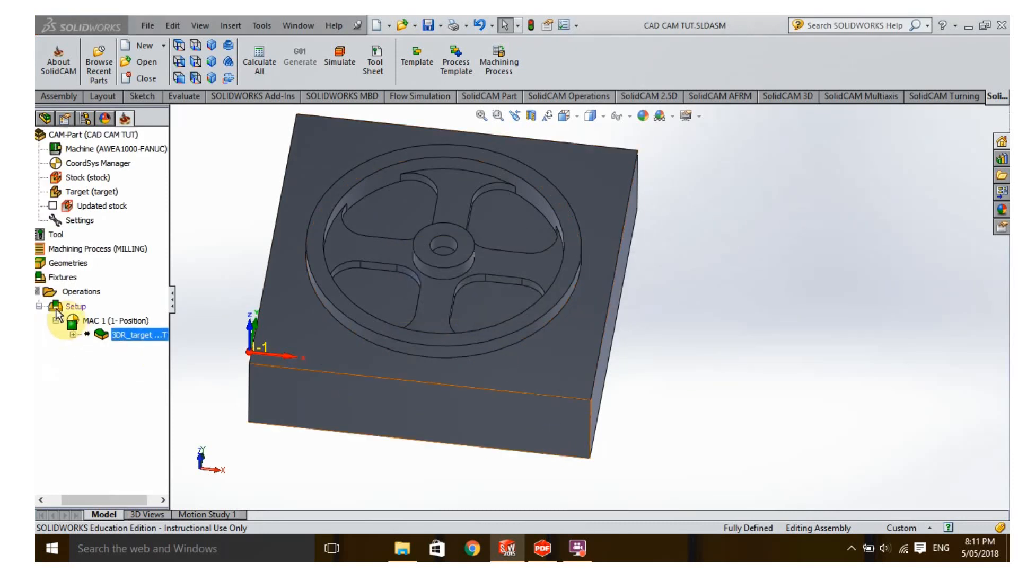
left_click(75, 292)
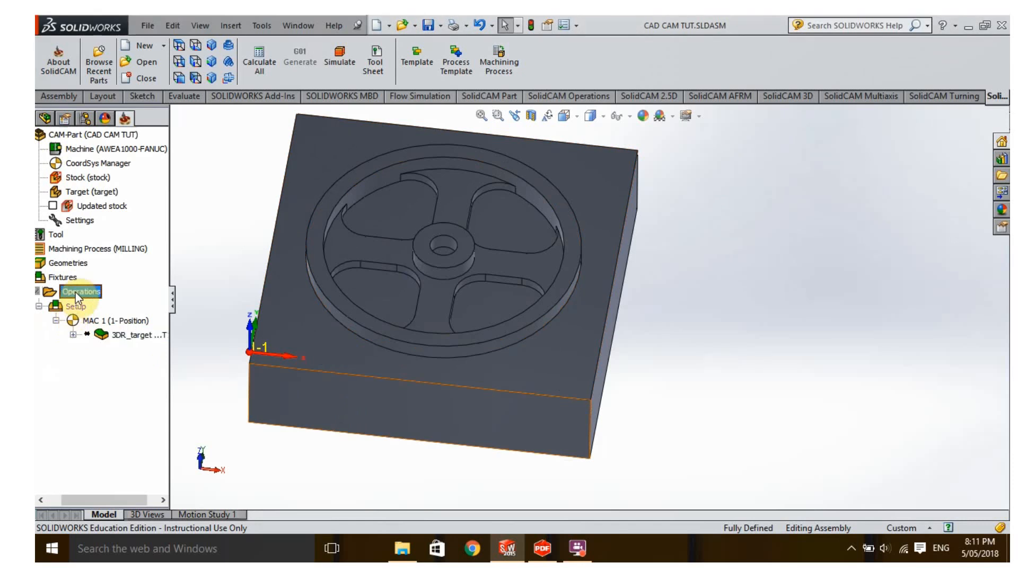
Step: Add a Pocket milling operation at MAC 1 (1- Position) and start defining a new geometry for it
right_click(75, 292)
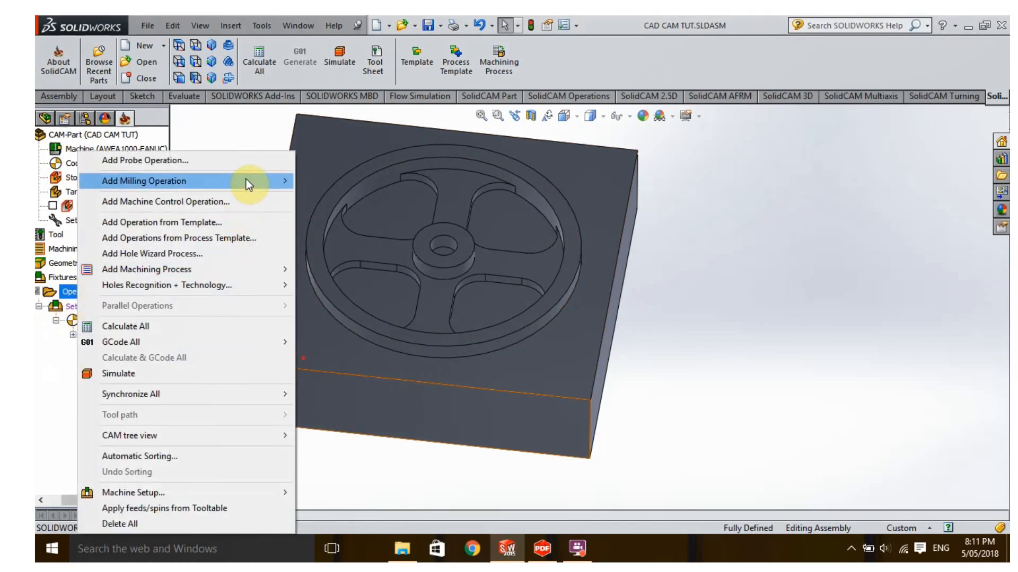
mouse_move(246, 178)
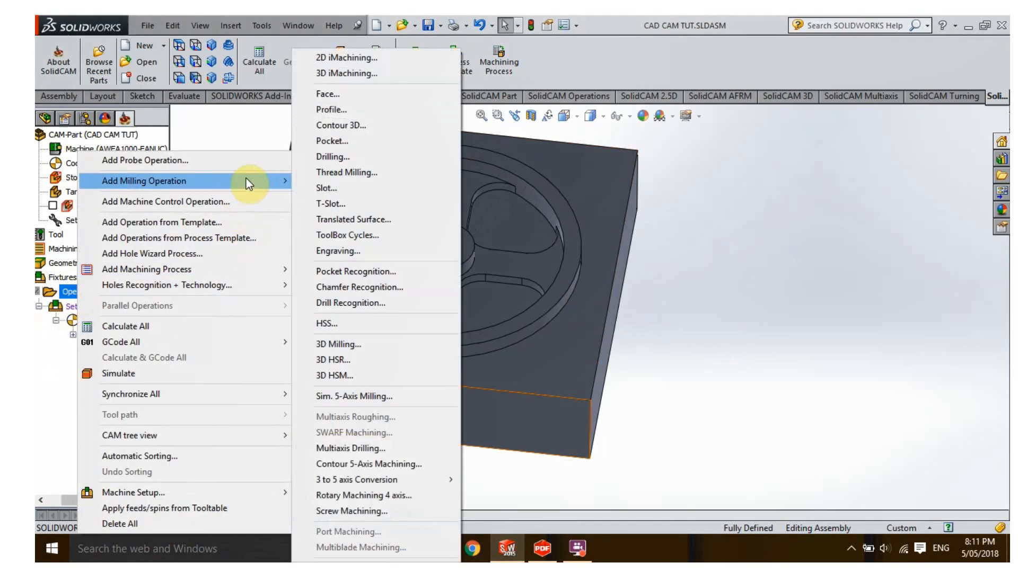
left_click(330, 141)
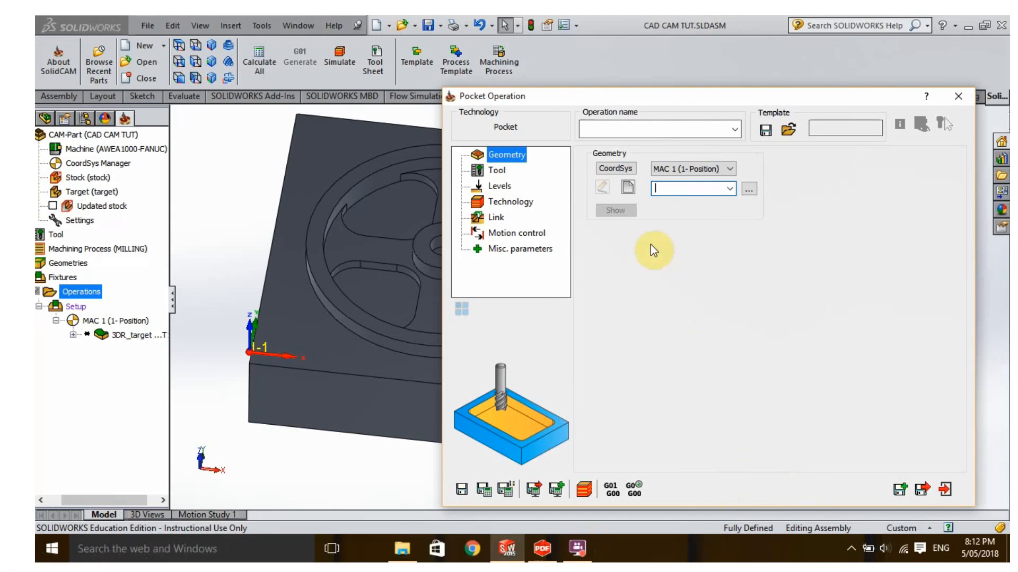
left_click(627, 190)
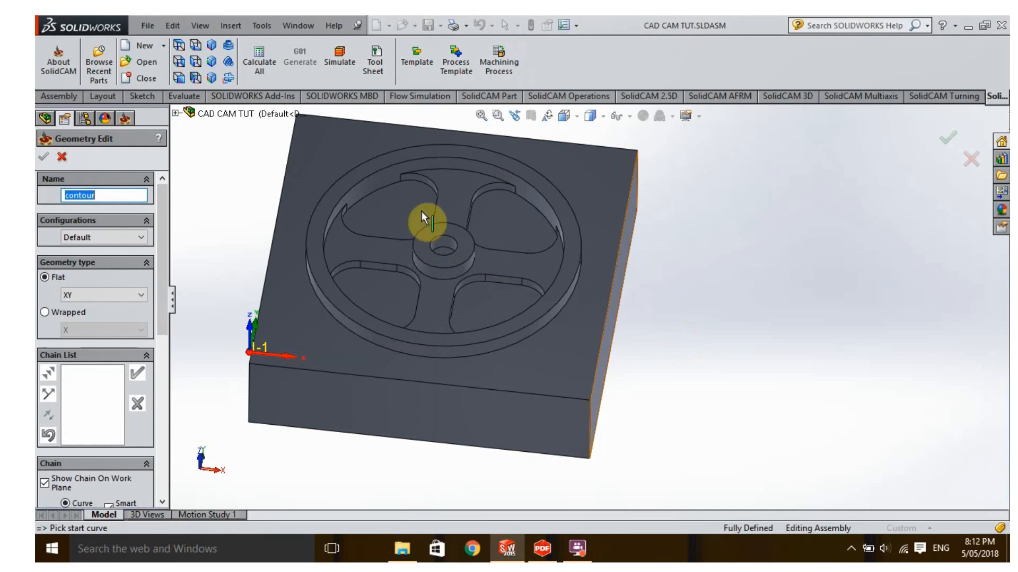
Step: Try to chain the spoke outline on the recessed floor and the hub's base circle as pocket geometry
left_click(450, 170)
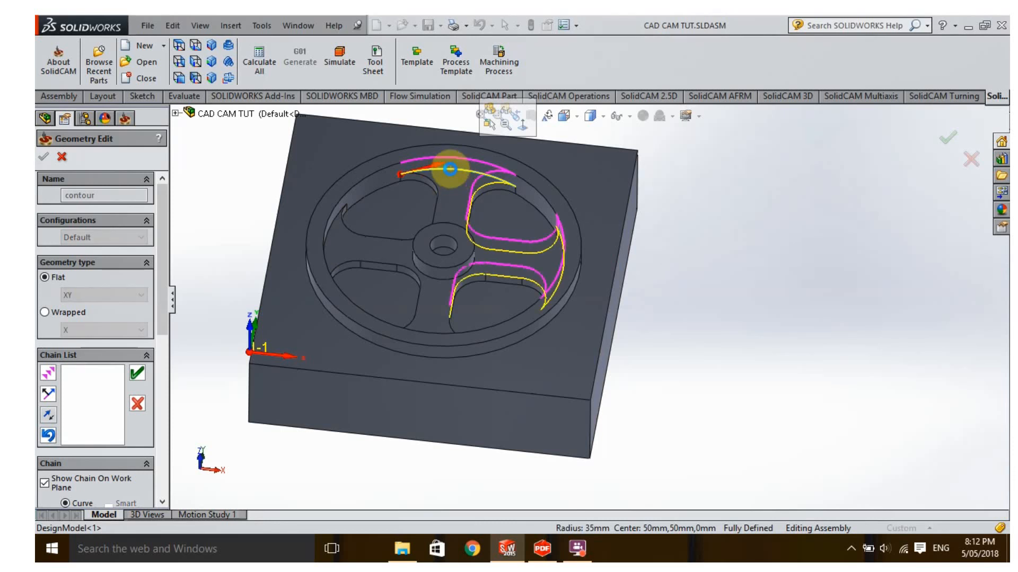
left_click(364, 446)
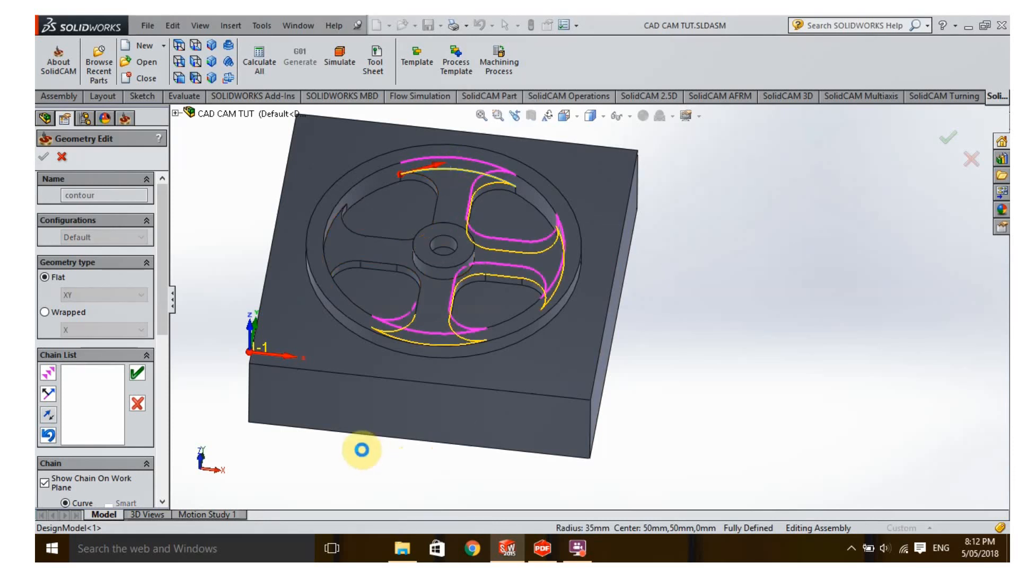
left_click(355, 445)
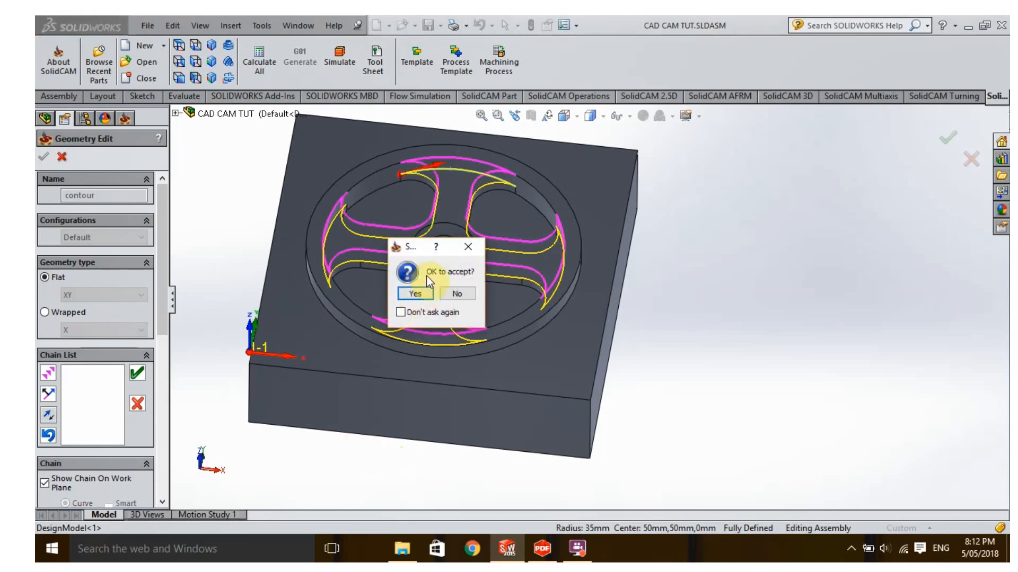
left_click(422, 290)
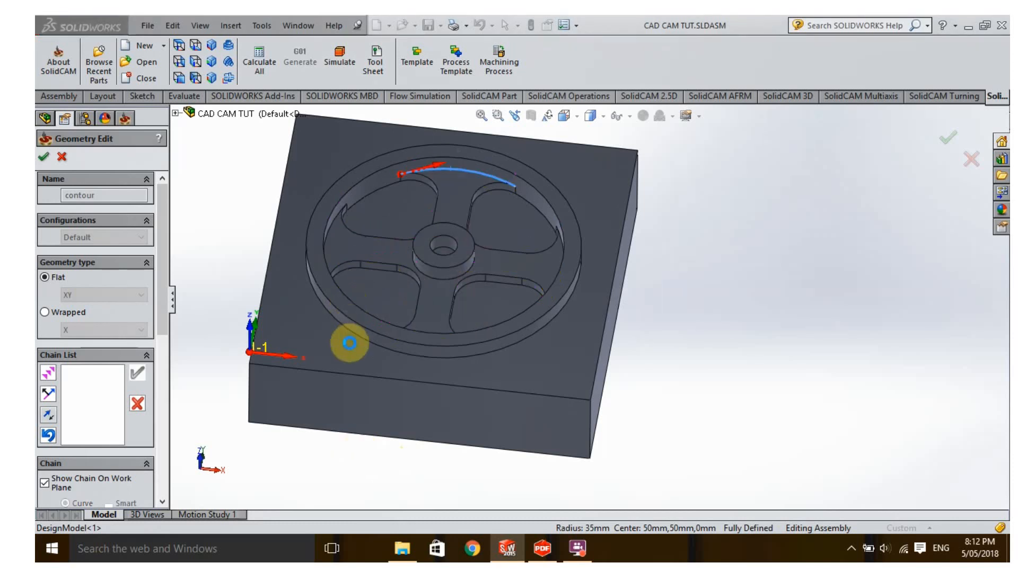
left_click(433, 280)
left_click(432, 279)
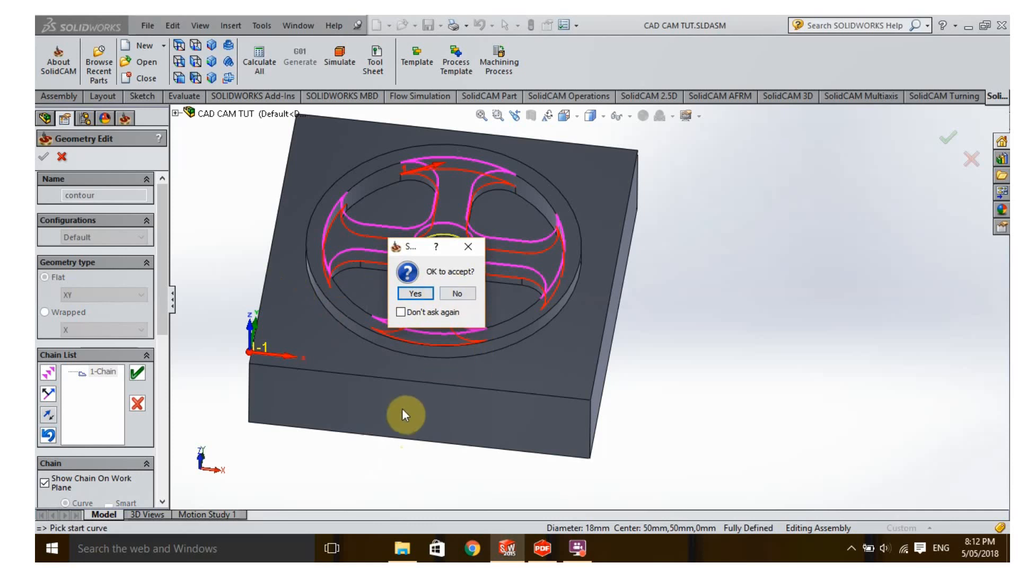
left_click(457, 295)
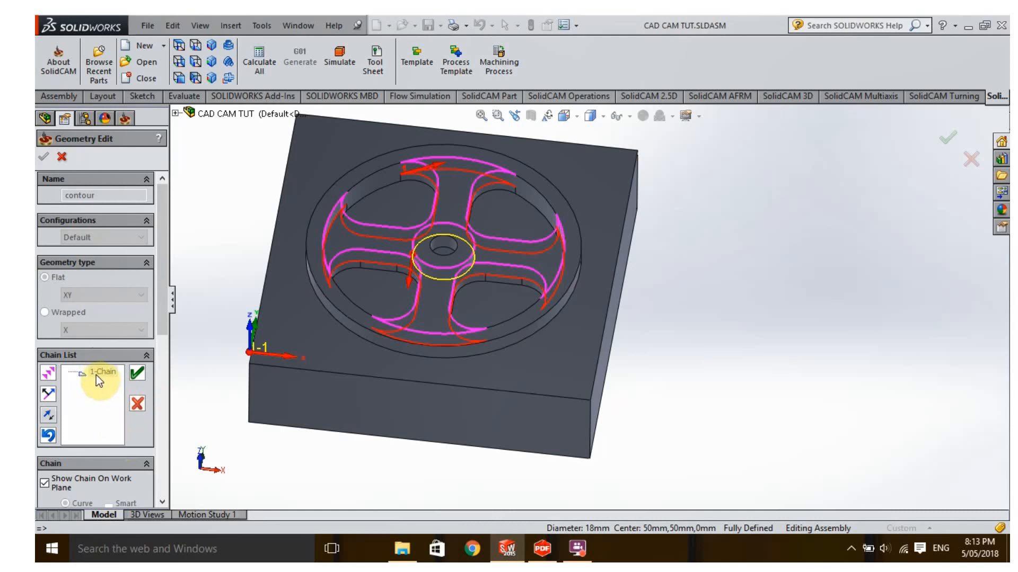
Step: Reject the pending hub circle and delete the spoke outline chain from the pocket geometry
left_click(137, 404)
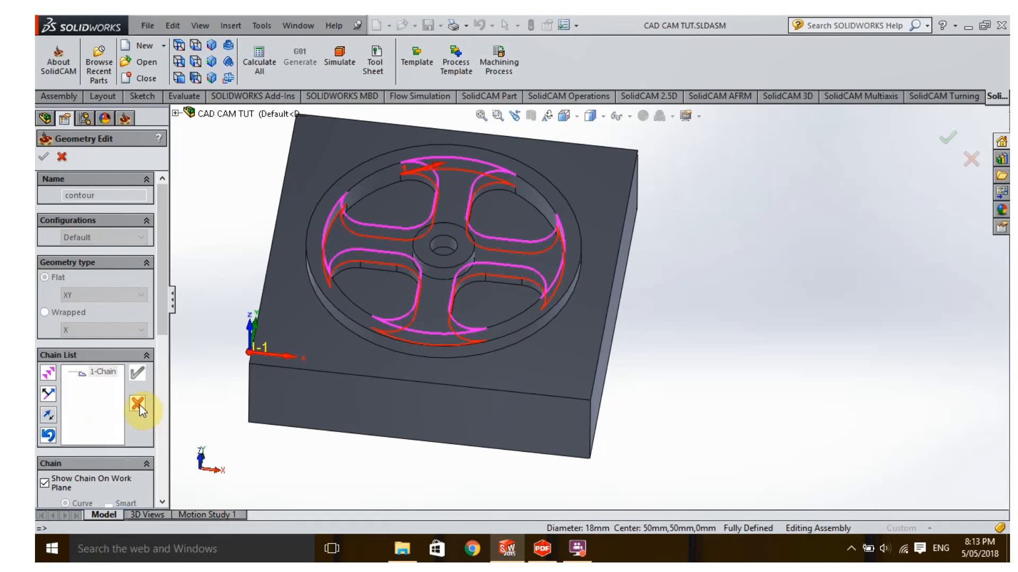
left_click(94, 373)
left_click(137, 404)
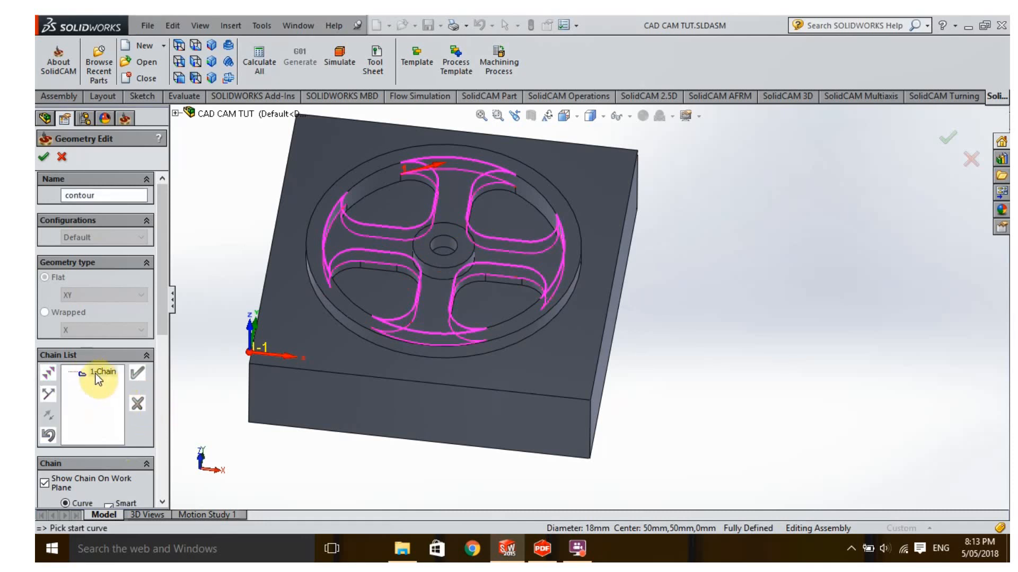
left_click(96, 374)
left_click(136, 403)
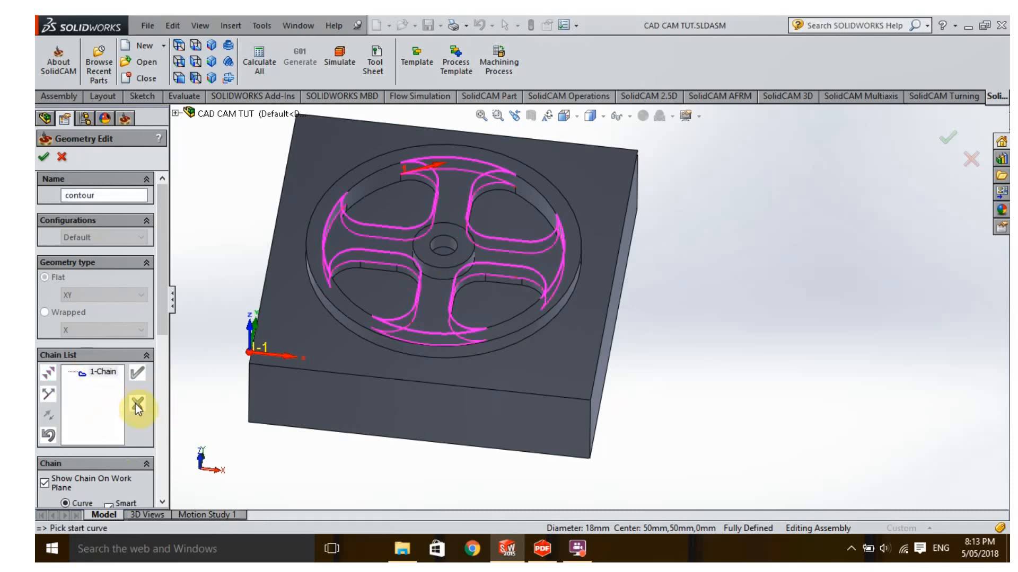
left_click(85, 379)
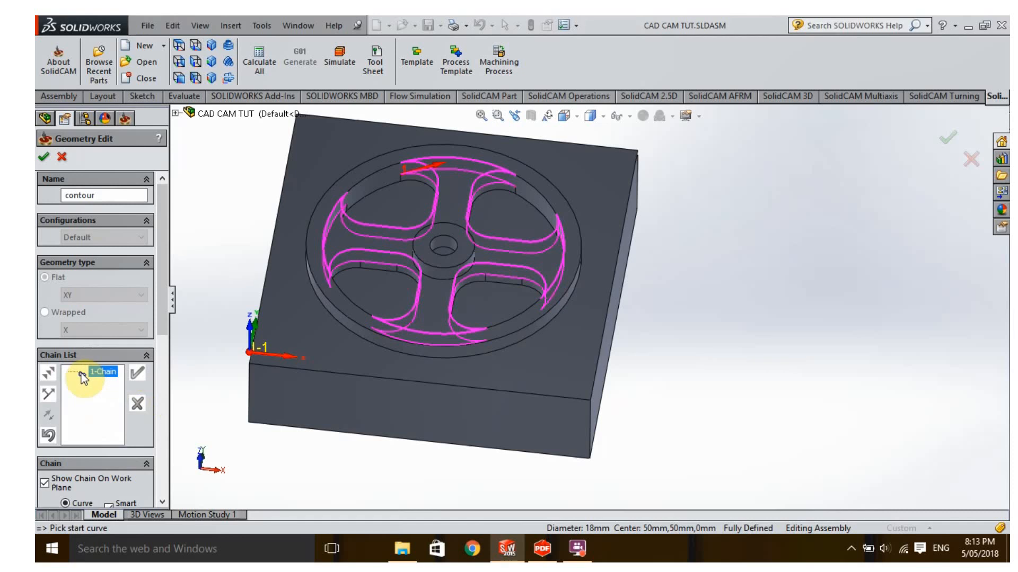
key("Delete")
left_click(458, 294)
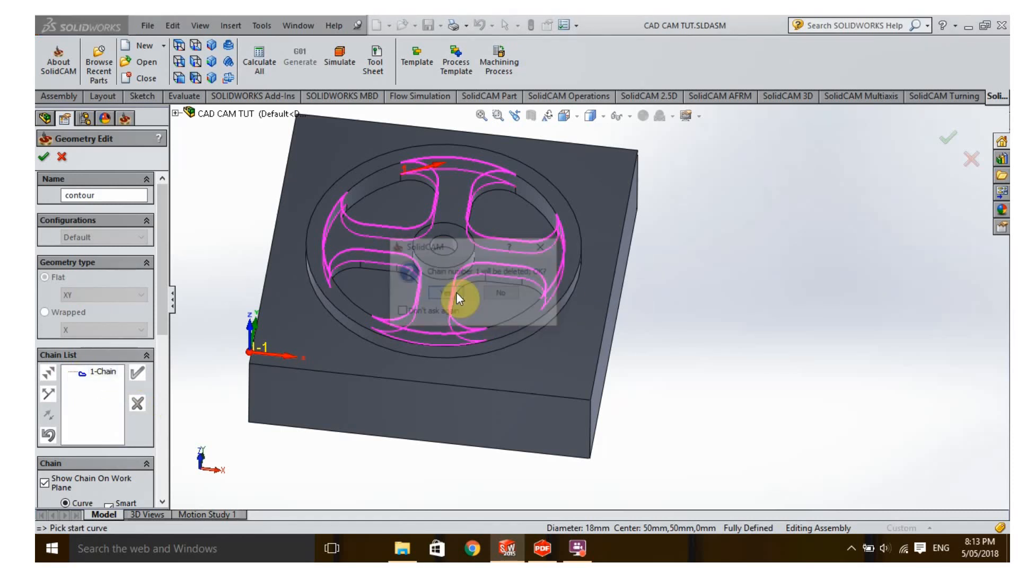
Step: Chain the rim's 70 mm inner top circle and the hub's 18 mm top circle, then confirm the geometry
left_click(377, 170)
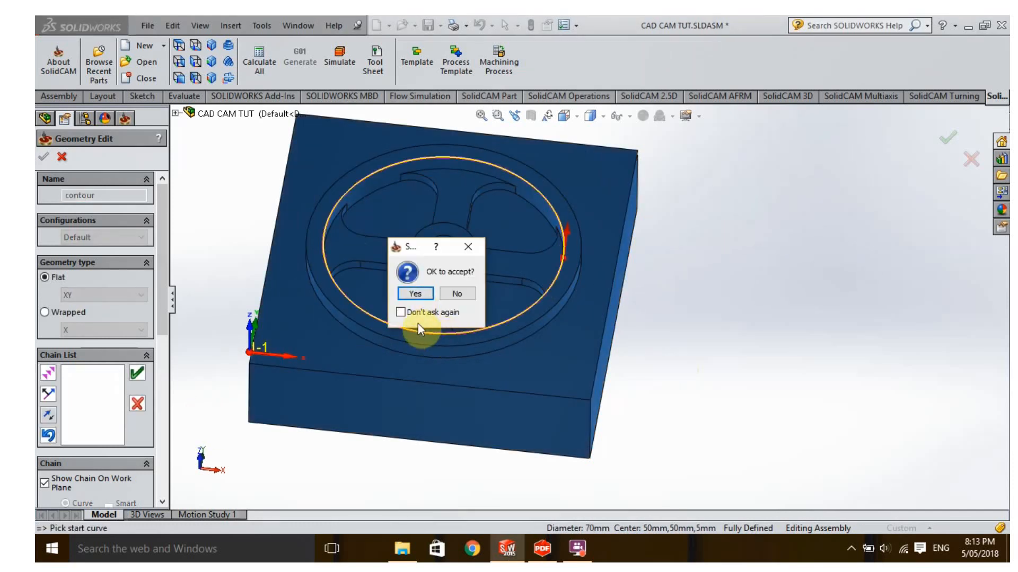
left_click(413, 292)
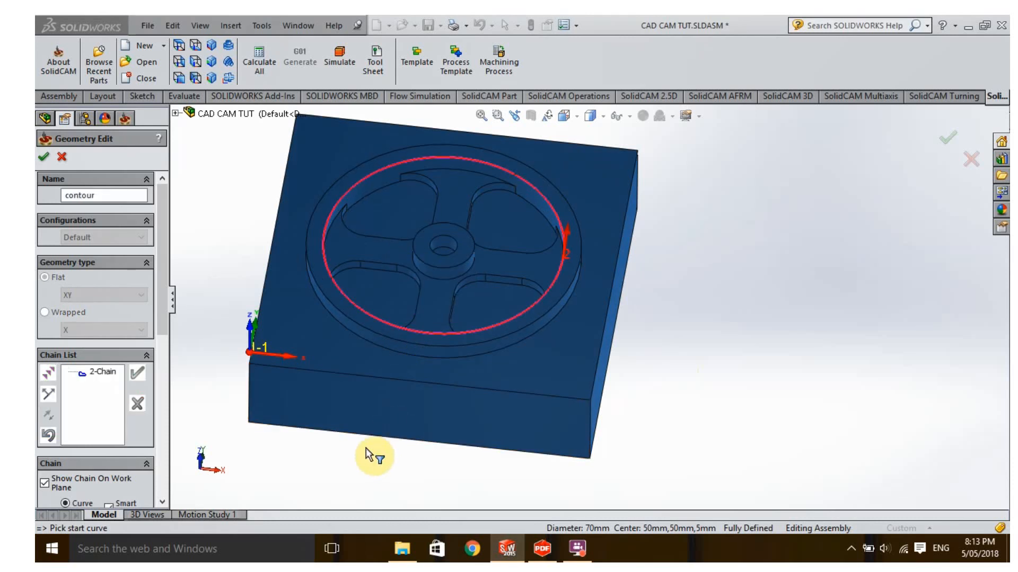
mouse_move(269, 408)
middle_mouse_down()
mouse_move(341, 391)
mouse_move(325, 261)
mouse_move(334, 311)
mouse_move(320, 370)
mouse_move(284, 416)
middle_mouse_up()
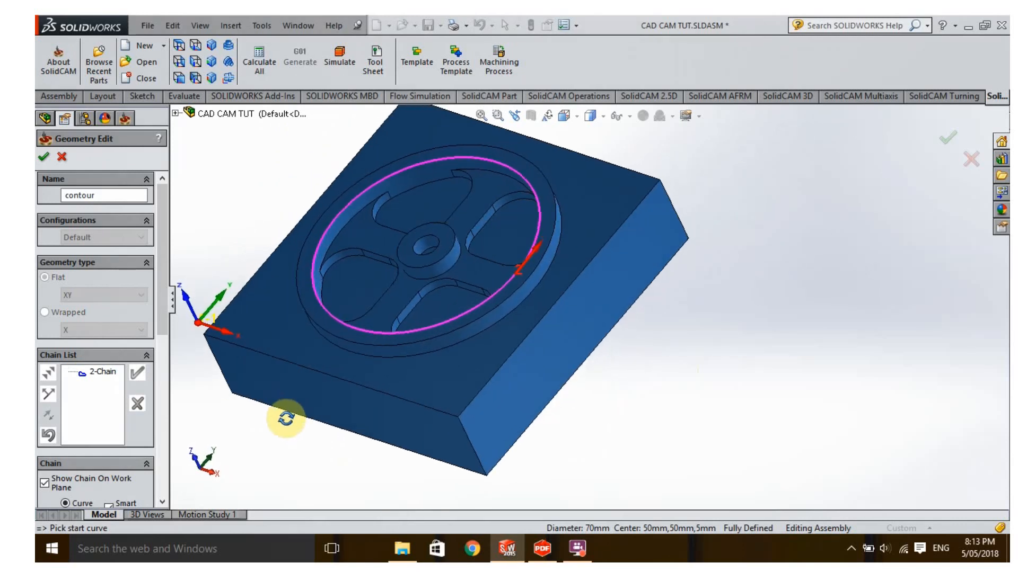
left_click(441, 259)
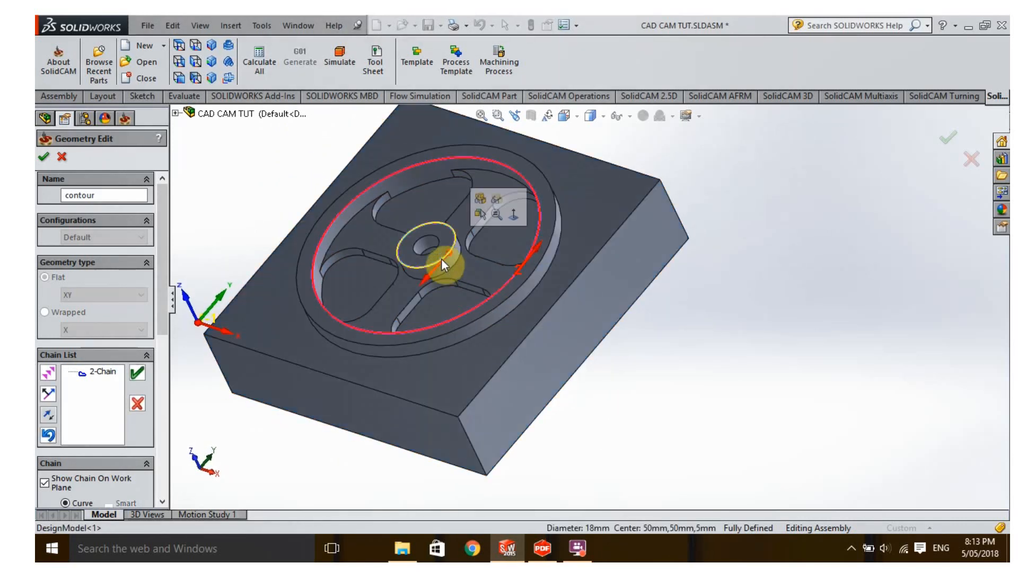
left_click(415, 294)
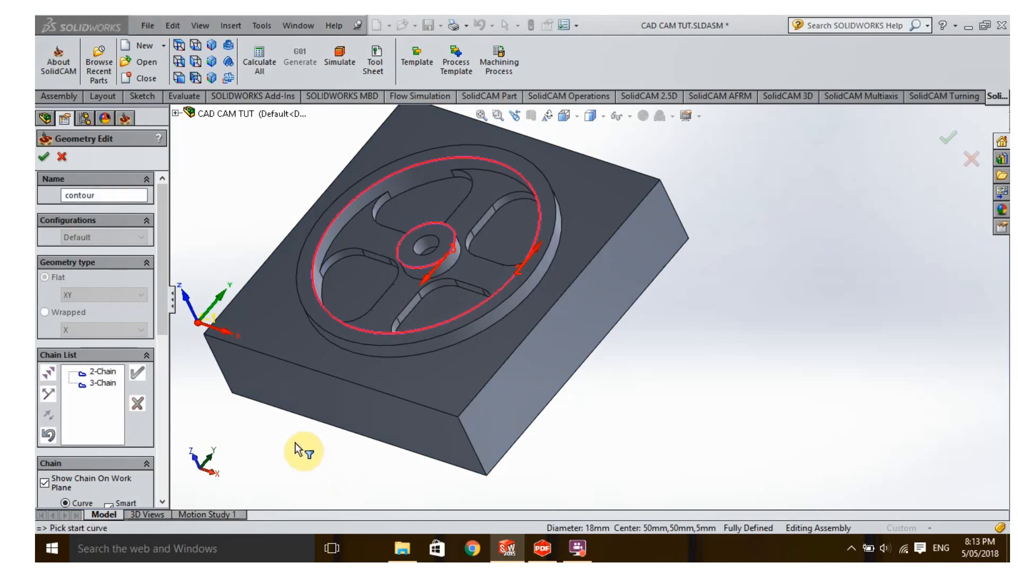
middle_click_drag(293, 442, 323, 448)
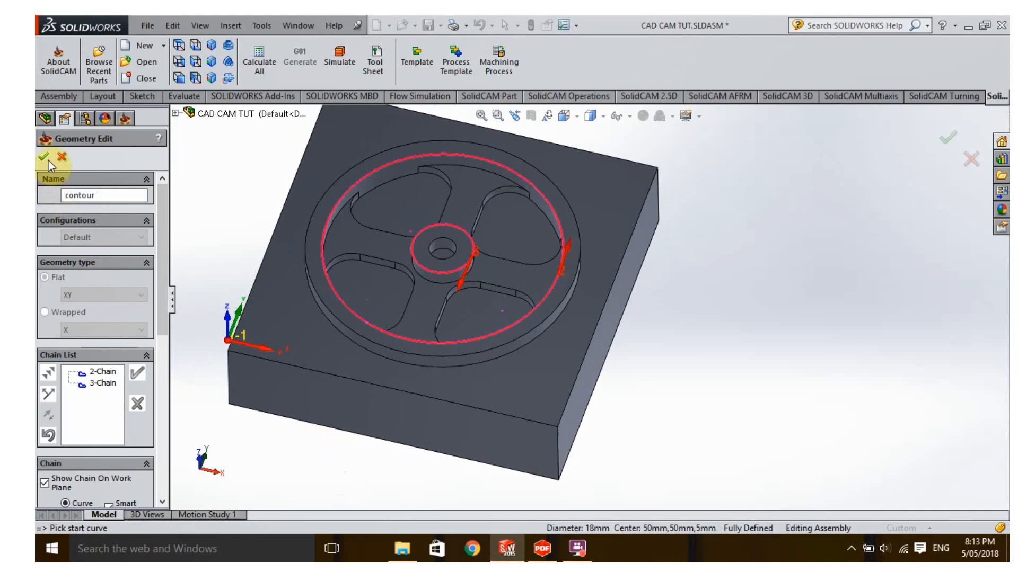
key("Return")
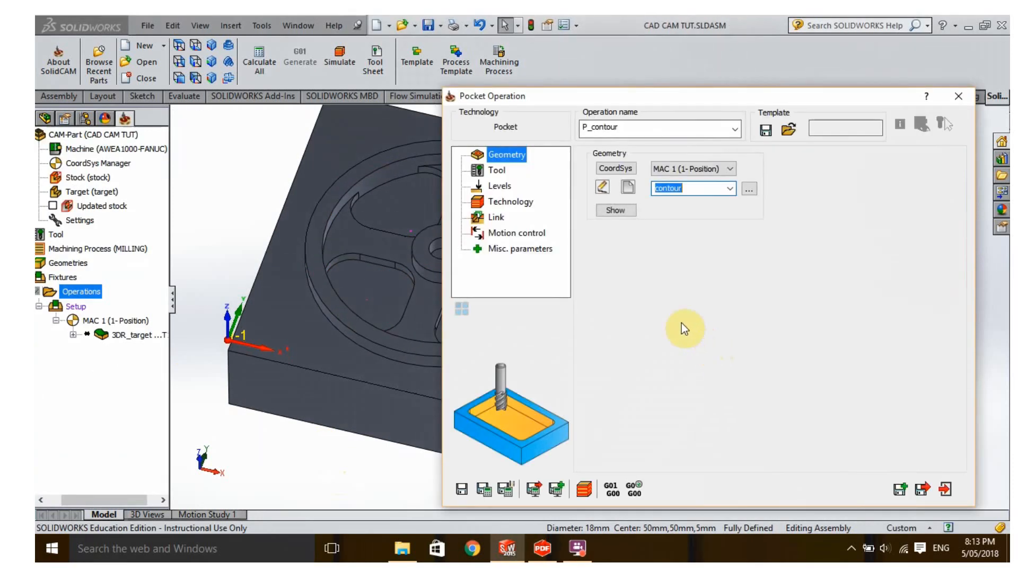
Step: Assign tool 1, the 6 mm end mill, to the pocket operation
left_click(501, 171)
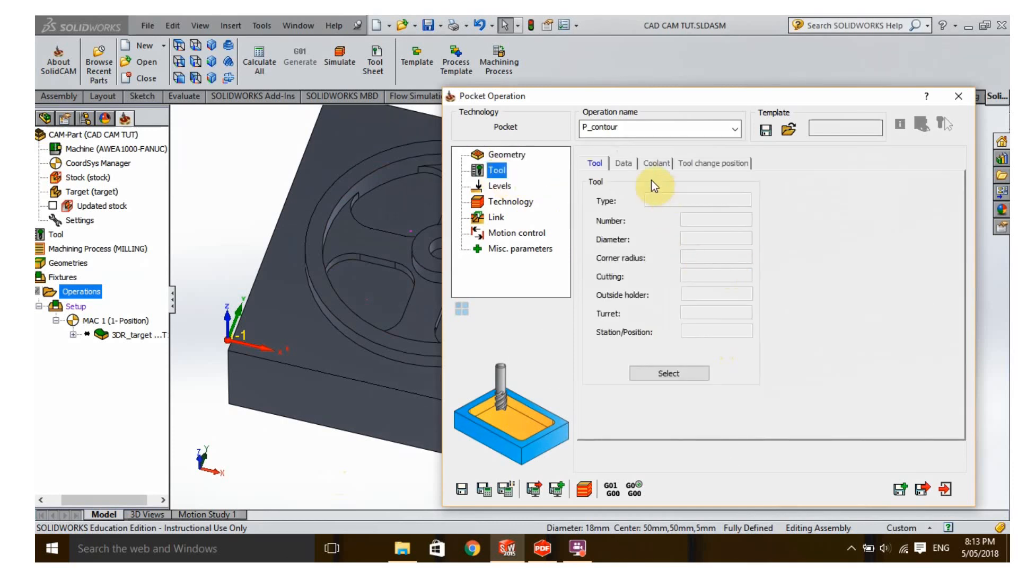
left_click(667, 373)
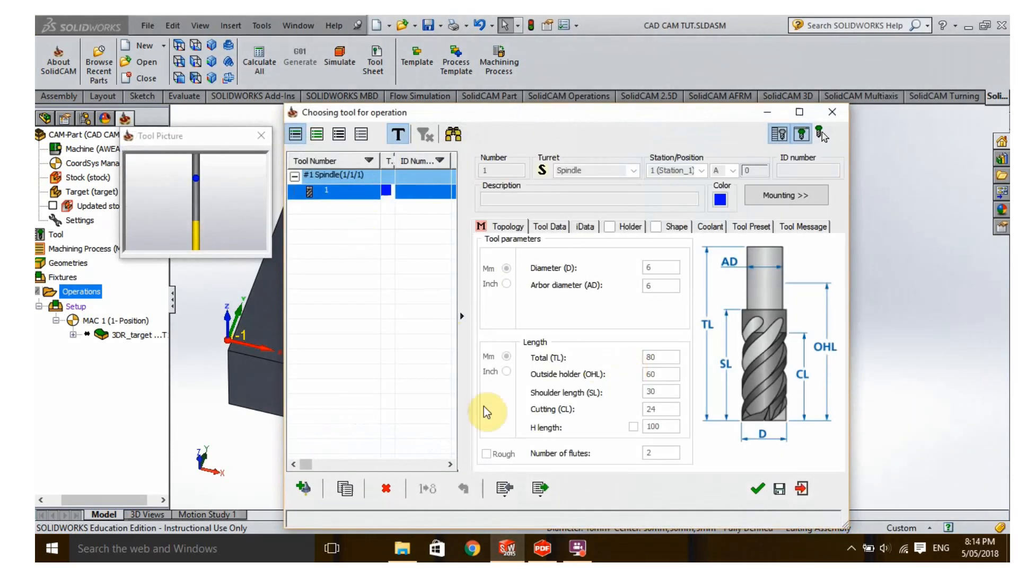
left_click(758, 488)
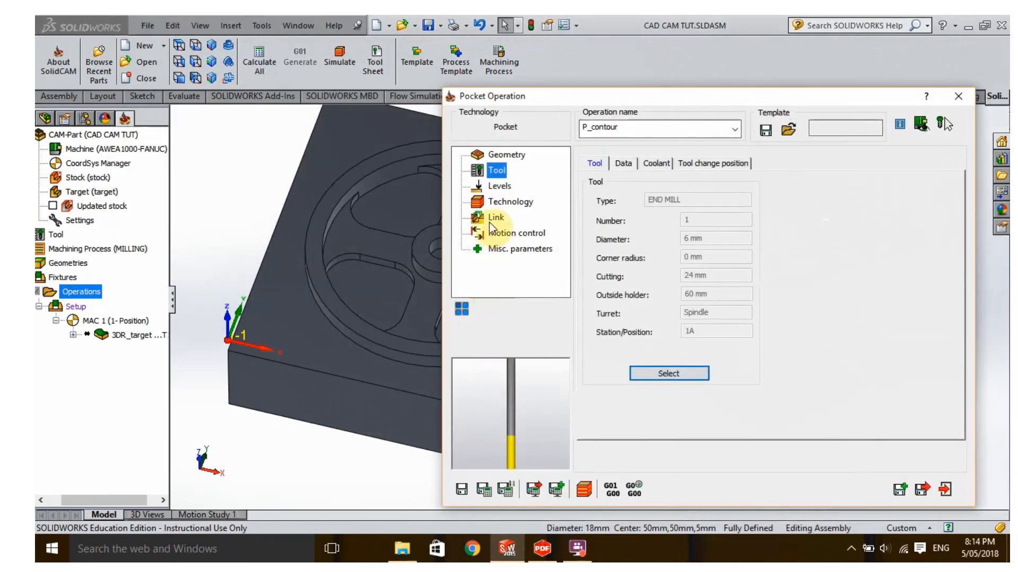
Step: Set the pocket depth to 5 by picking the recessed spoke face as the lower level
left_click(495, 186)
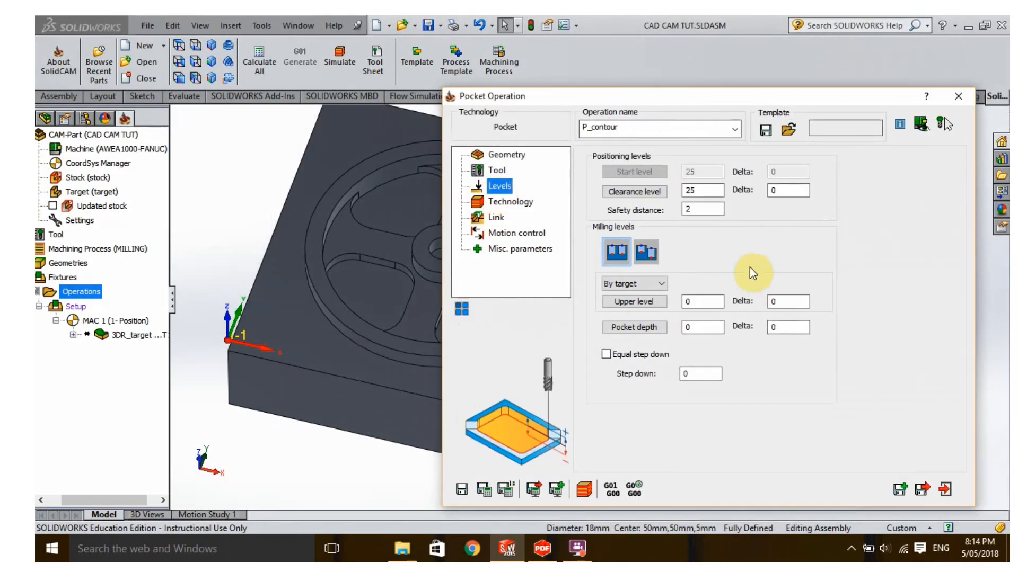
left_click(648, 327)
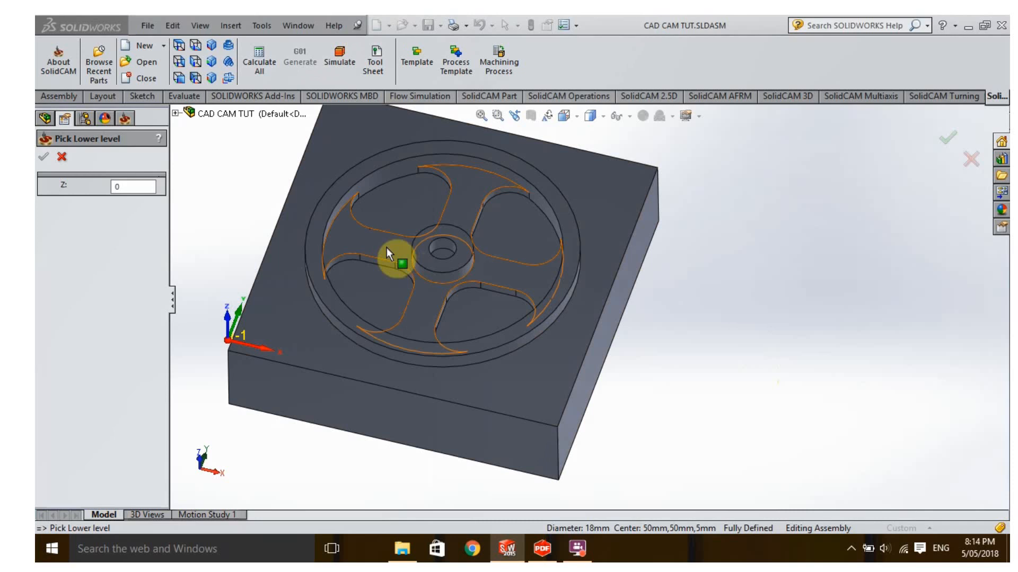
left_click(386, 247)
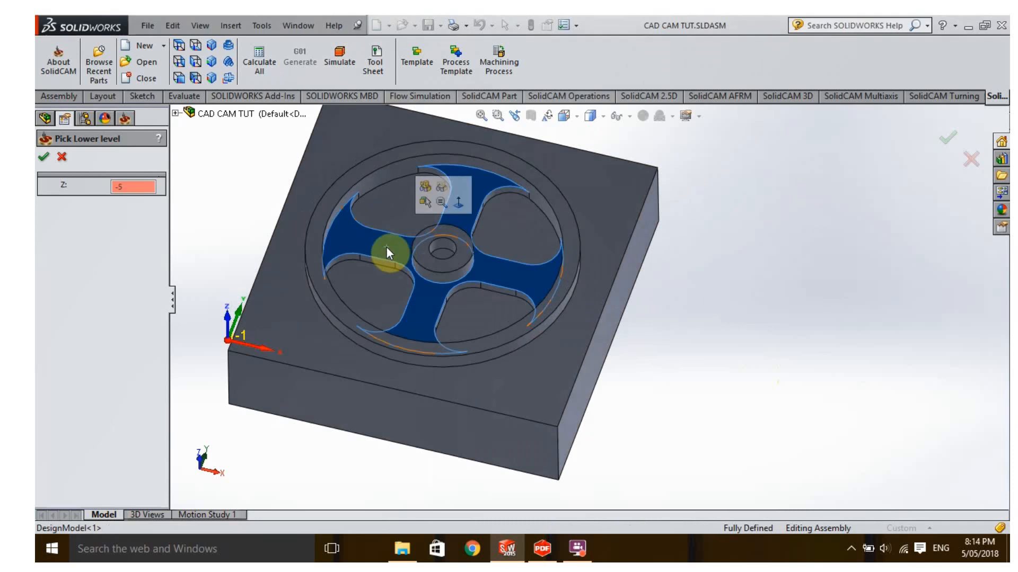
left_click(43, 158)
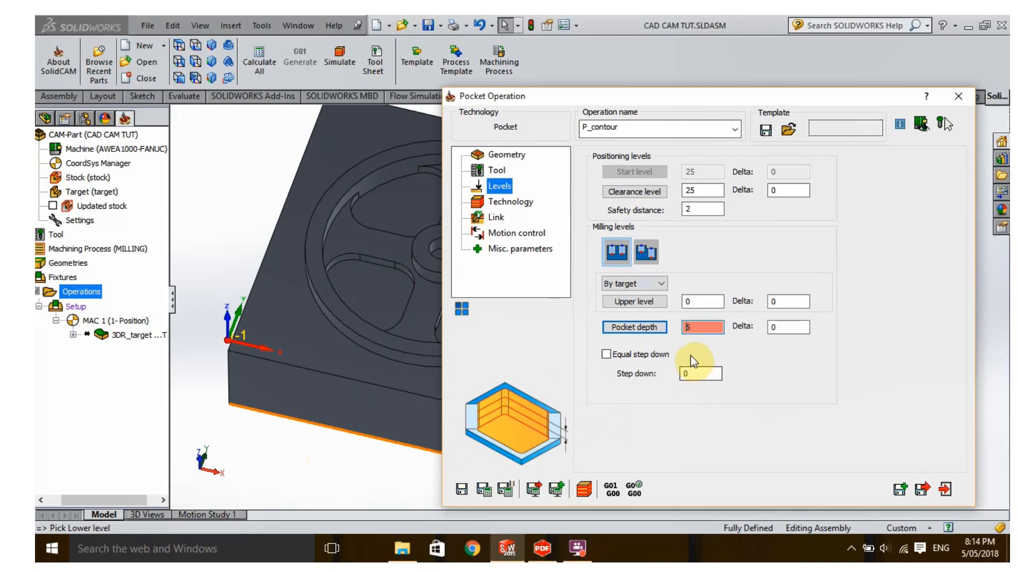
Step: Keep Contour technology with an overlap of 50% of the tool diameter, then save the pocket operation and close it
left_click(508, 205)
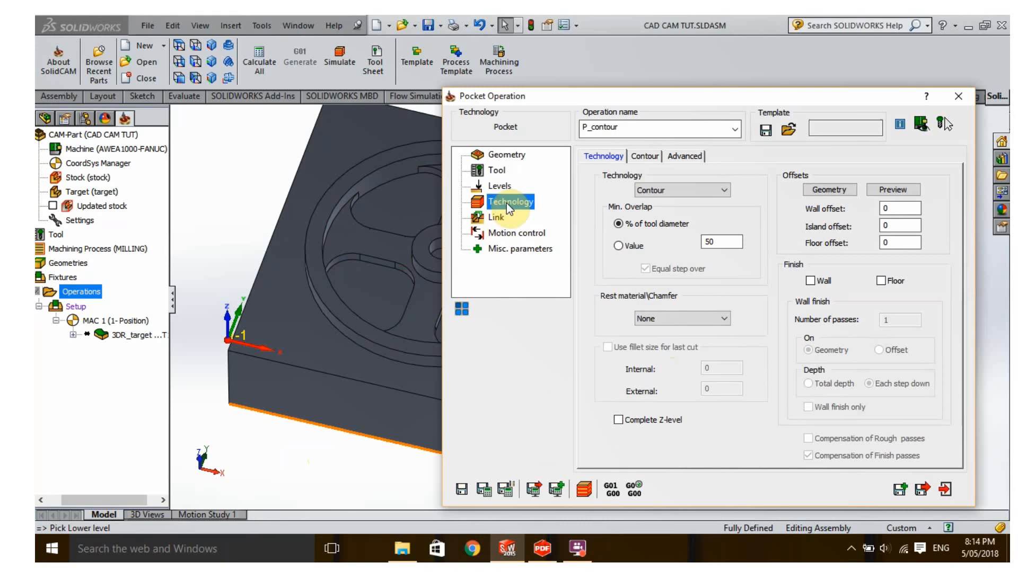
left_click(665, 229)
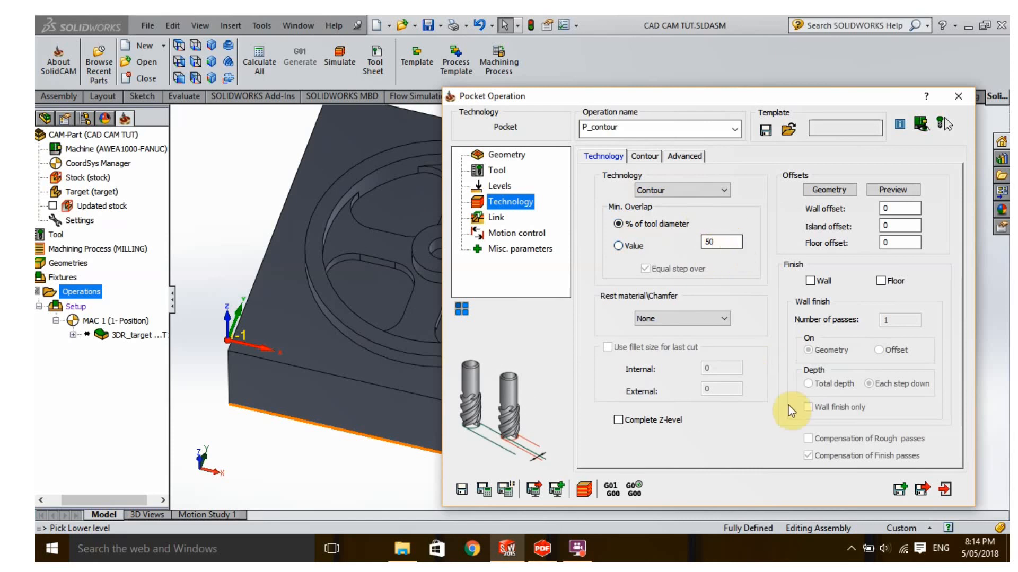
left_click(924, 490)
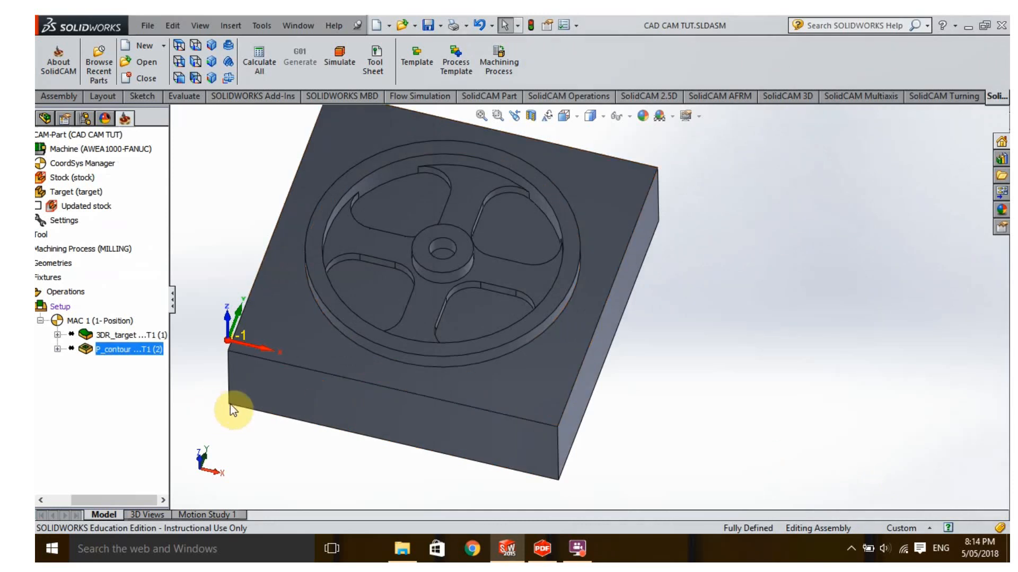
Step: Calculate all milling operations and inspect the generated toolpaths on the wheel block from several angles
scroll(425, 388, "up", 3)
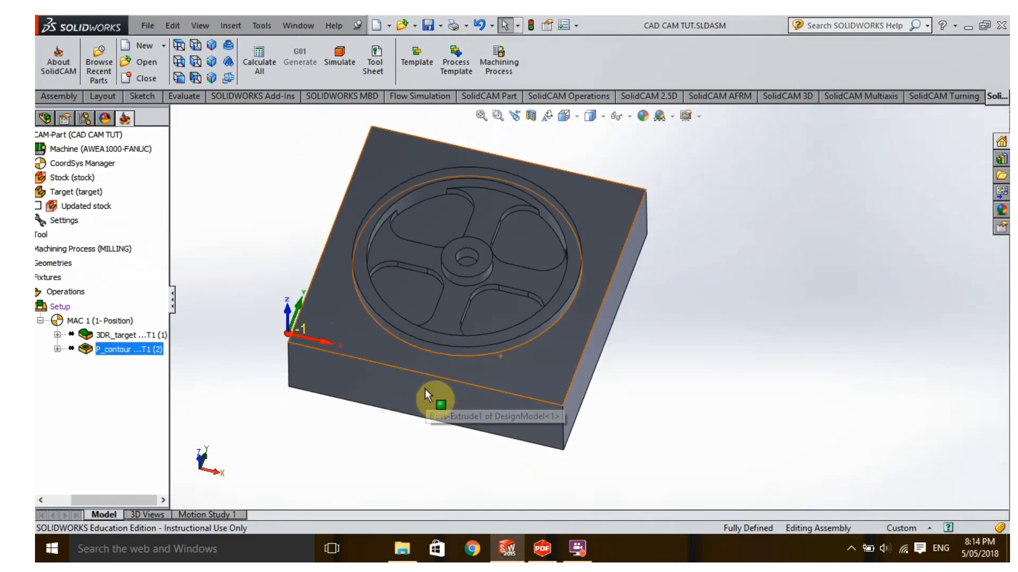
scroll(407, 228, "down", 2)
scroll(425, 278, "up", 1)
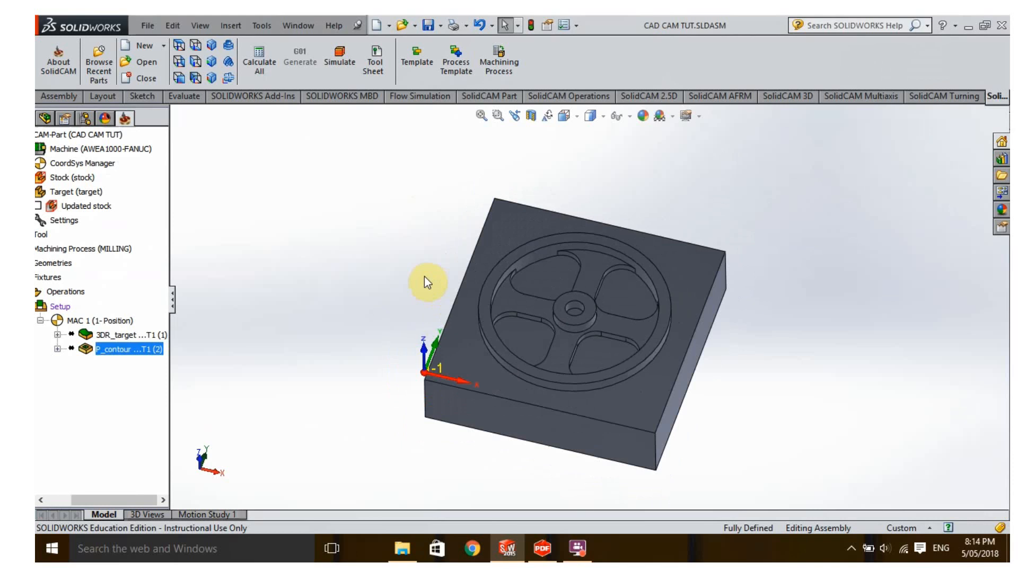
right_click(60, 291)
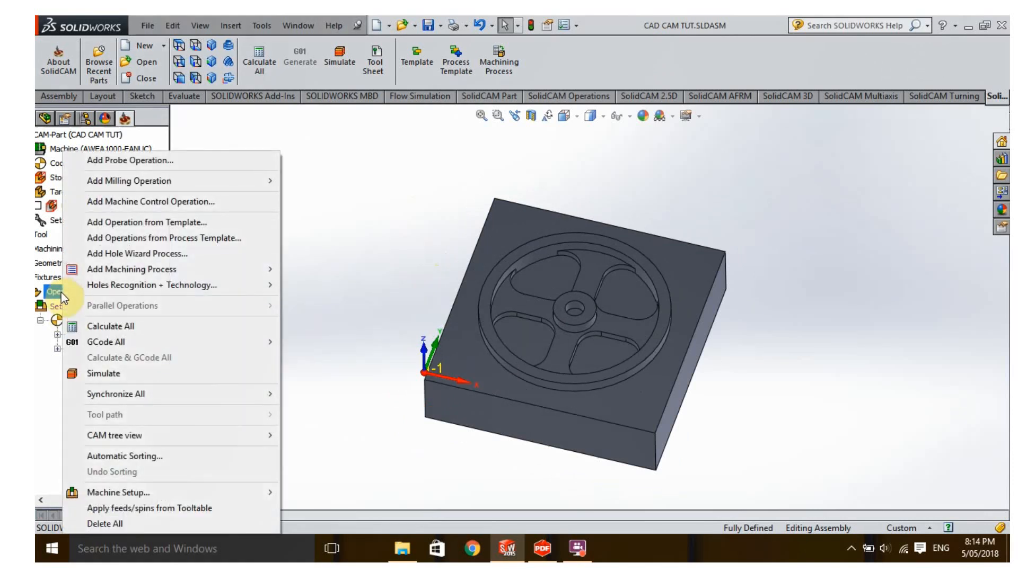
left_click(110, 325)
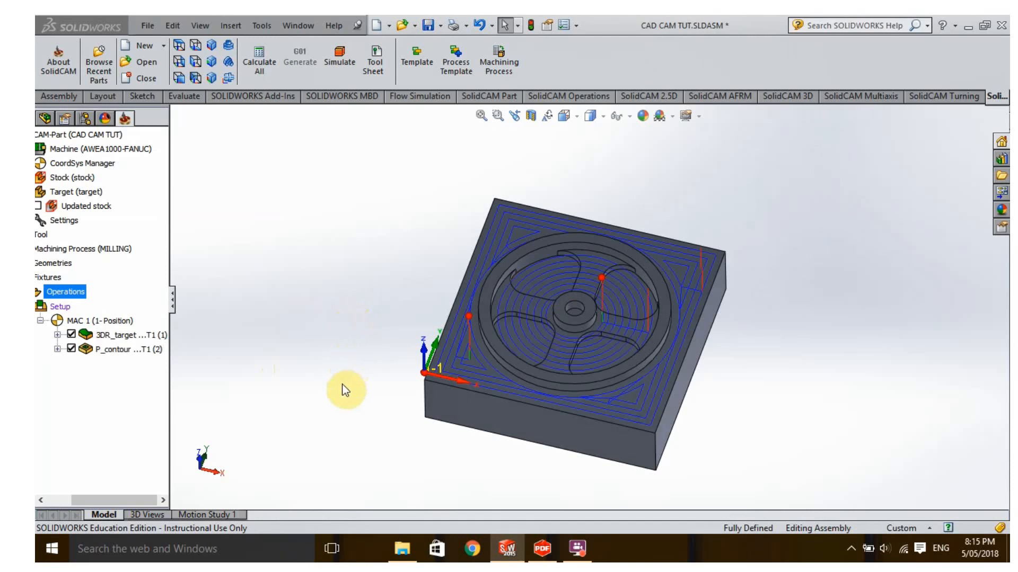
middle_click_drag(340, 389, 347, 328)
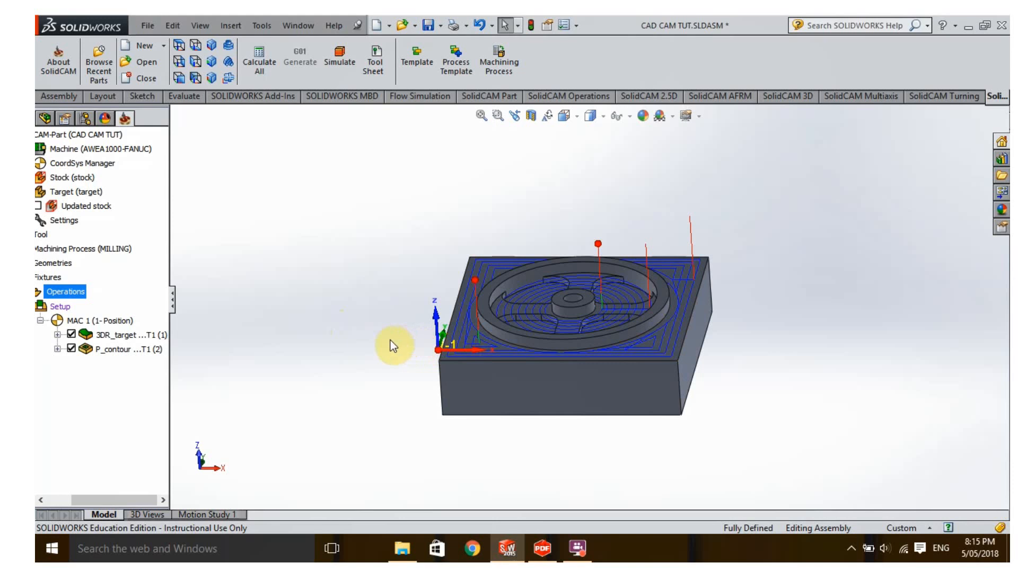
middle_click_drag(378, 339, 381, 404)
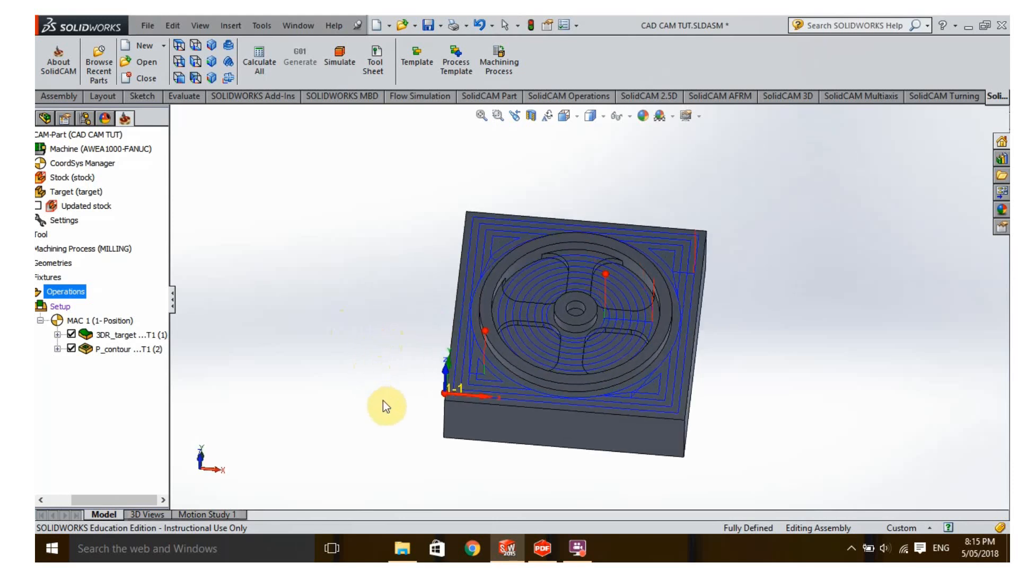
Step: Open the simulation for all operations in 3D mode, keeping its window clear of the model
right_click(66, 295)
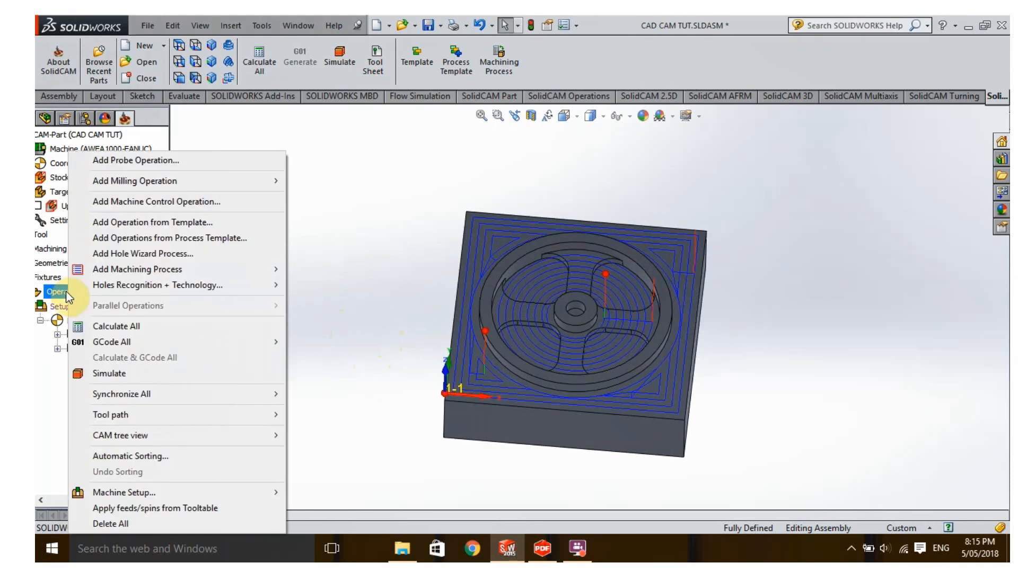
mouse_move(156, 419)
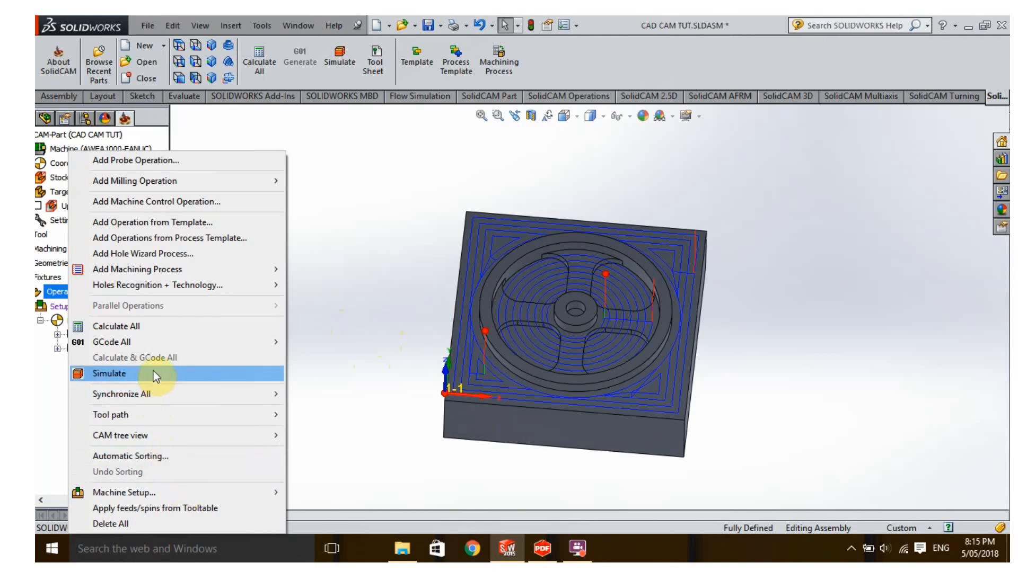
left_click(119, 374)
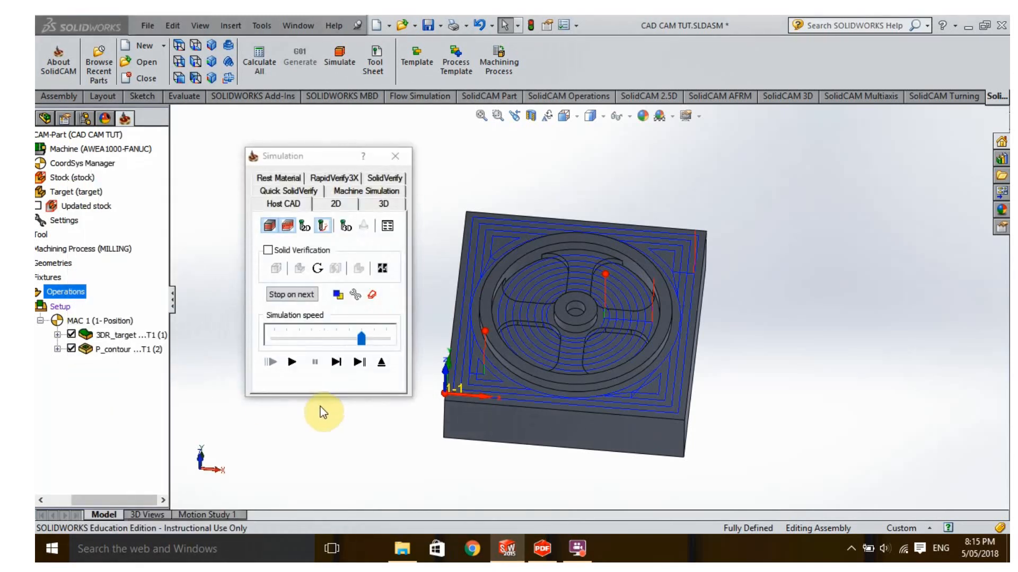
left_click_drag(324, 157, 243, 155)
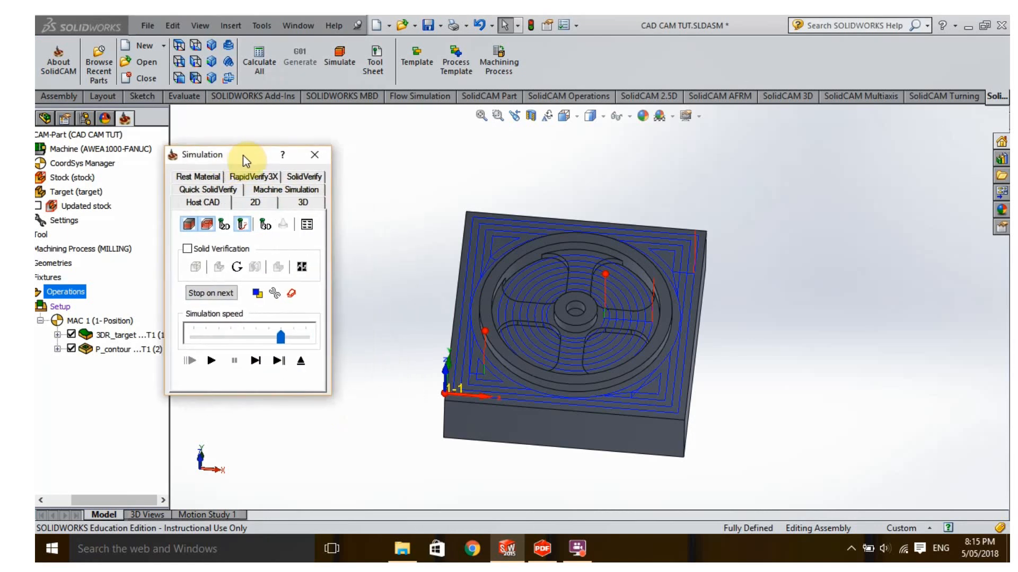
left_click(250, 207)
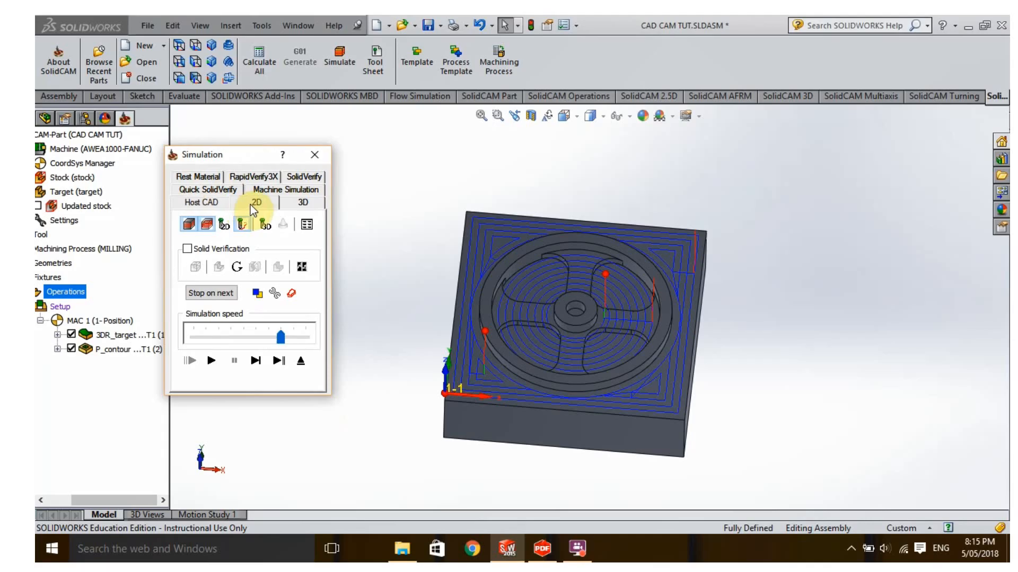
left_click(294, 202)
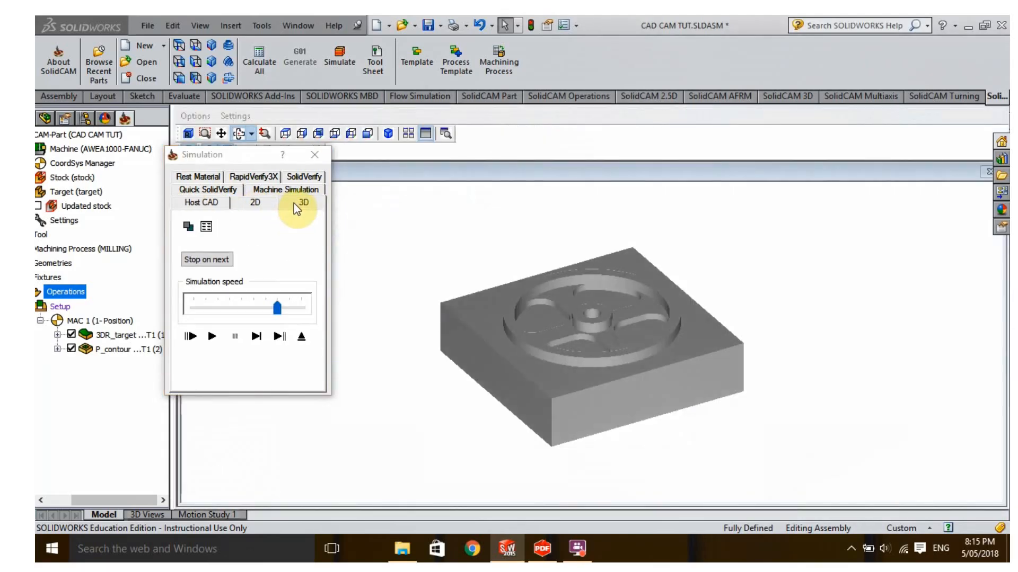
Step: Play the 3D simulation of both operations at a reduced speed, raise the speed while it runs, and examine the toolpaths
left_click(238, 310)
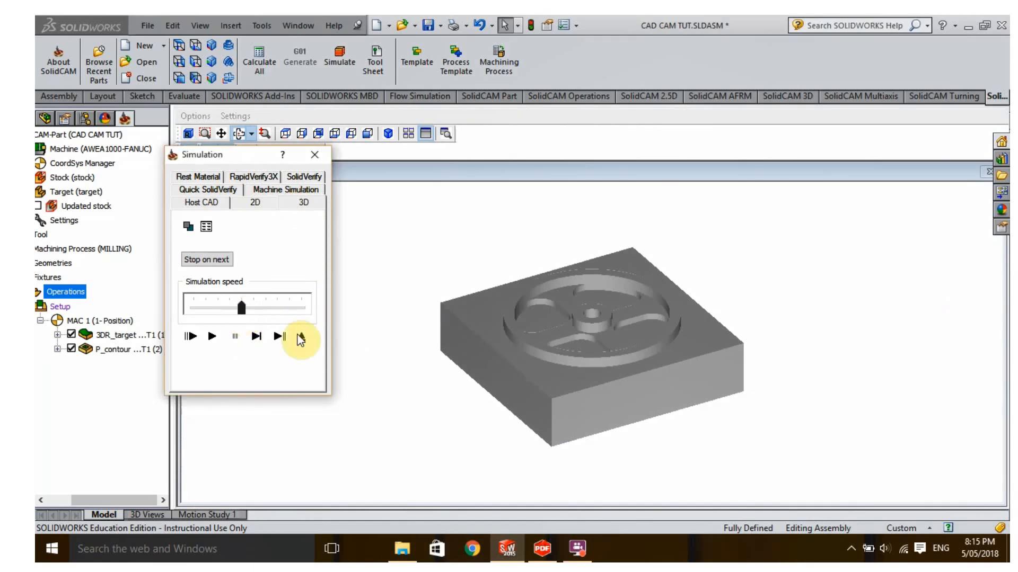
left_click(212, 337)
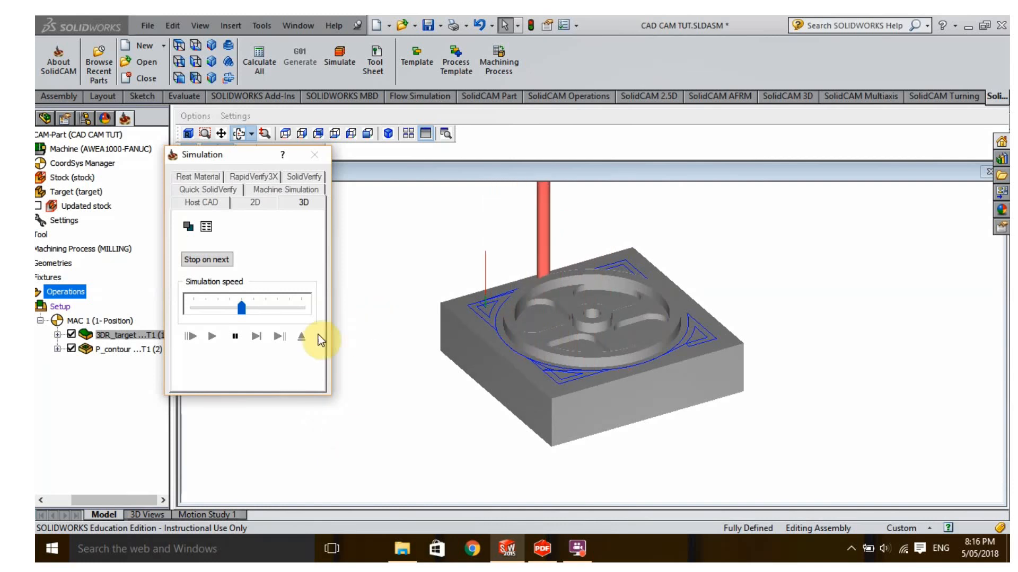
left_click(297, 310)
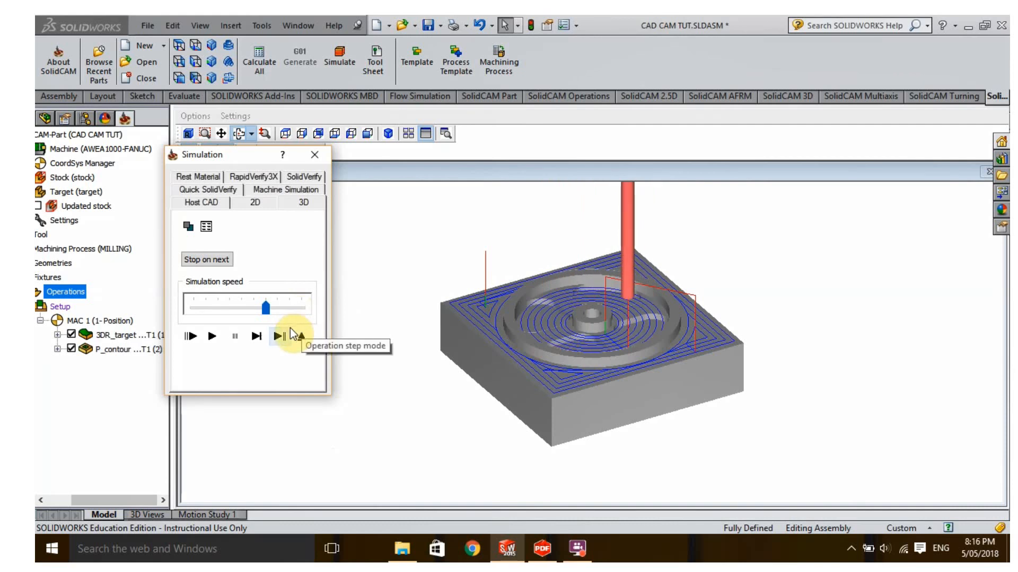
mouse_move(439, 427)
left_mouse_down()
mouse_move(431, 325)
mouse_move(434, 431)
left_mouse_up()
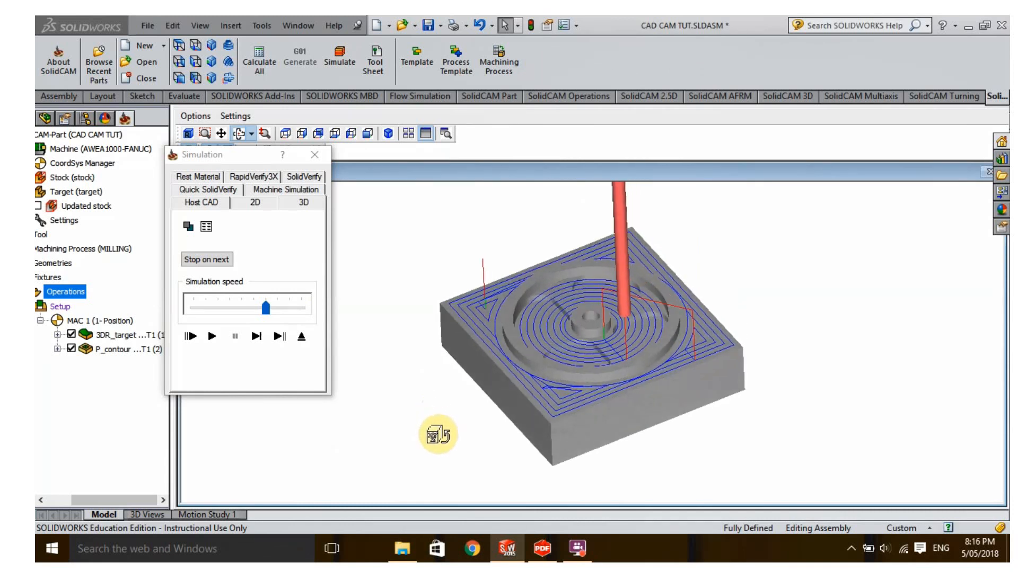
Step: Run the Host CAD simulation, examine the roughing and pocket toolpaths around the wheel, and close the simulation
left_click(212, 205)
left_click_drag(416, 406, 450, 423)
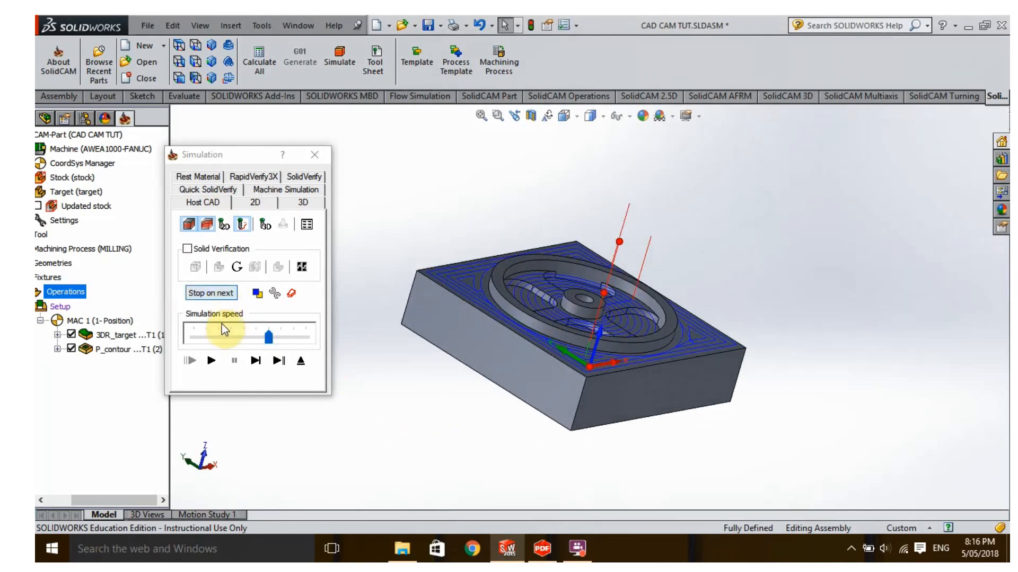
left_click(212, 360)
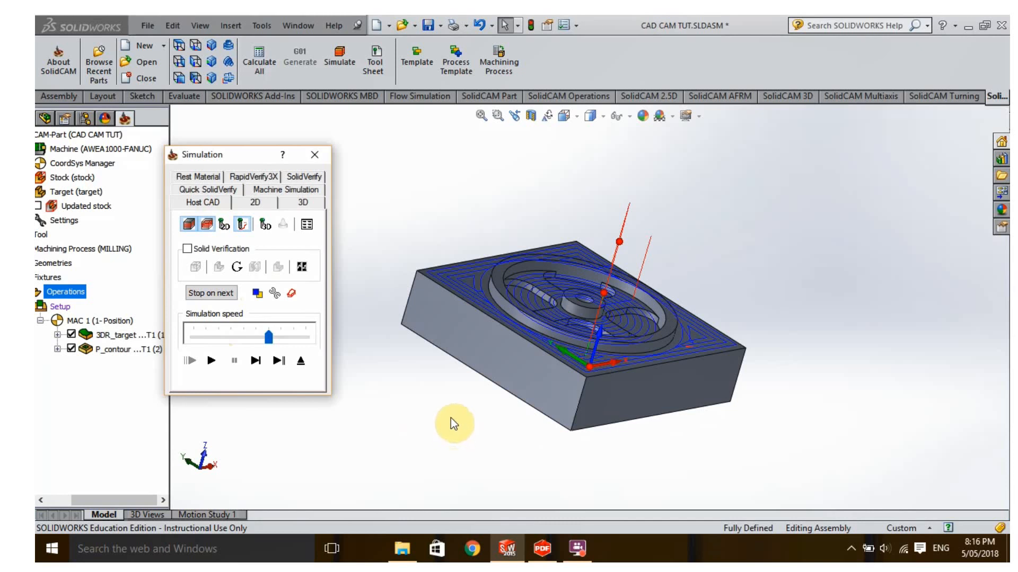
middle_click_drag(454, 422, 459, 487)
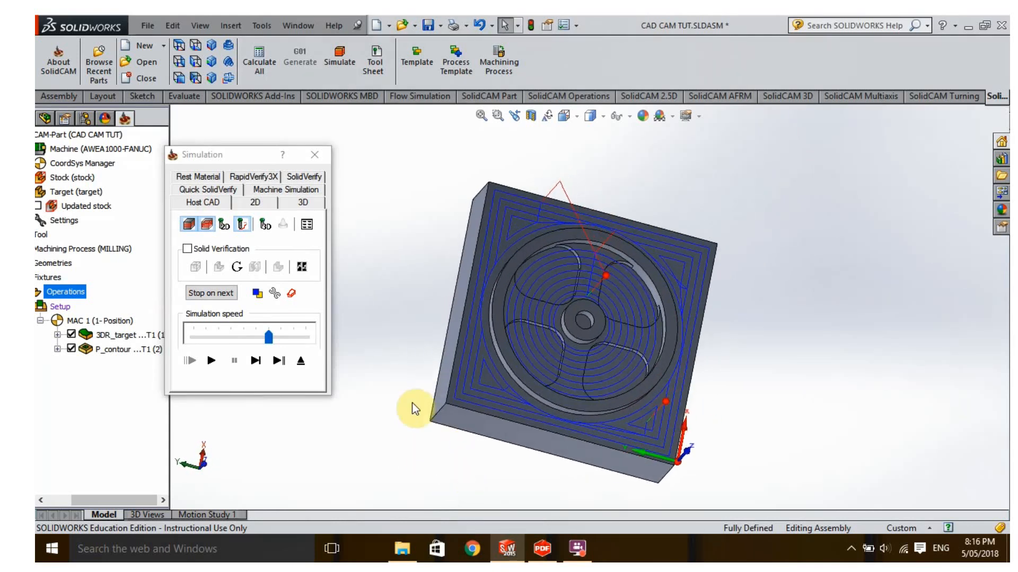
middle_click_drag(411, 409, 390, 436)
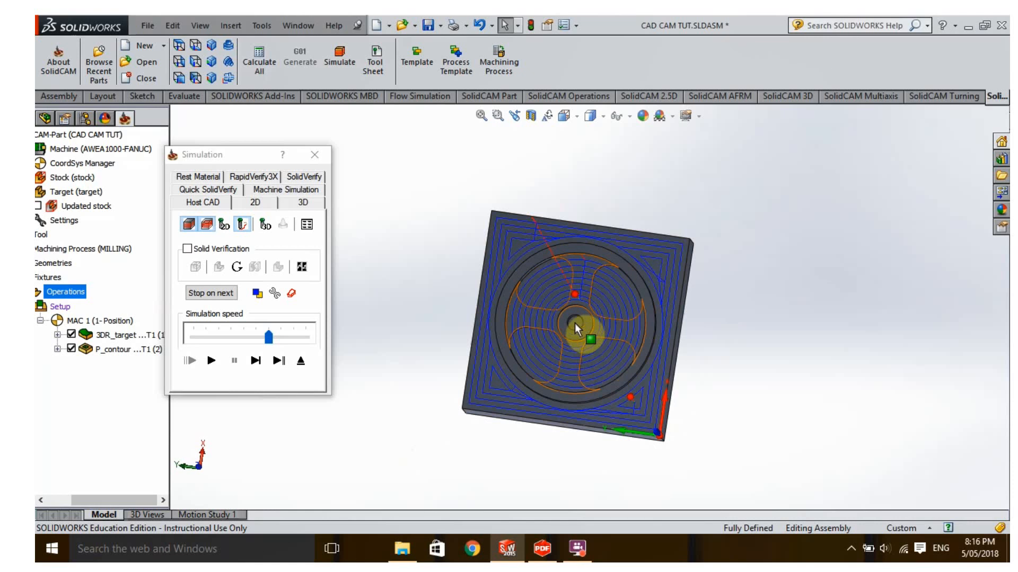
left_click(315, 155)
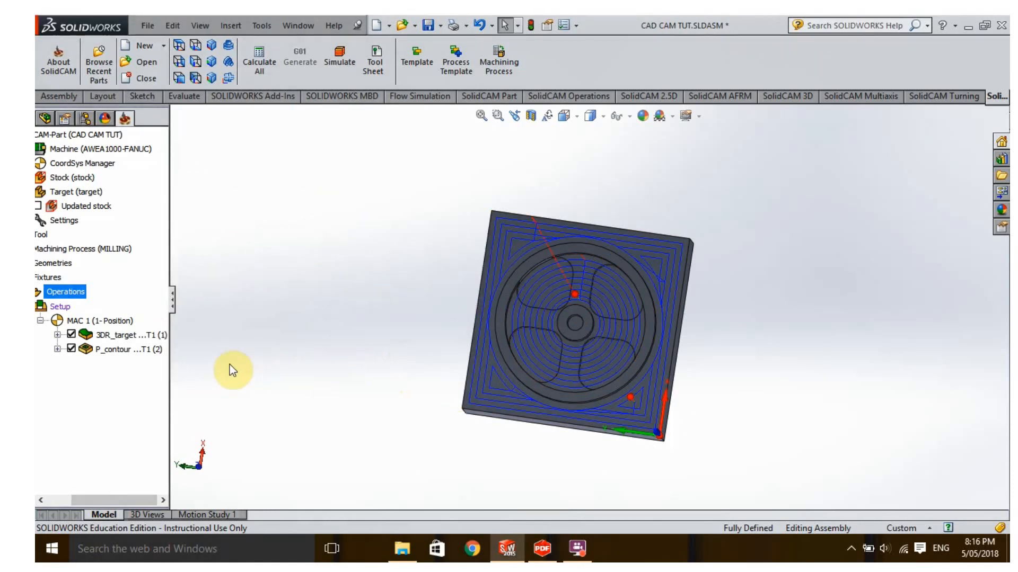
Step: Add another Pocket milling operation and start a new geometry for it
right_click(63, 293)
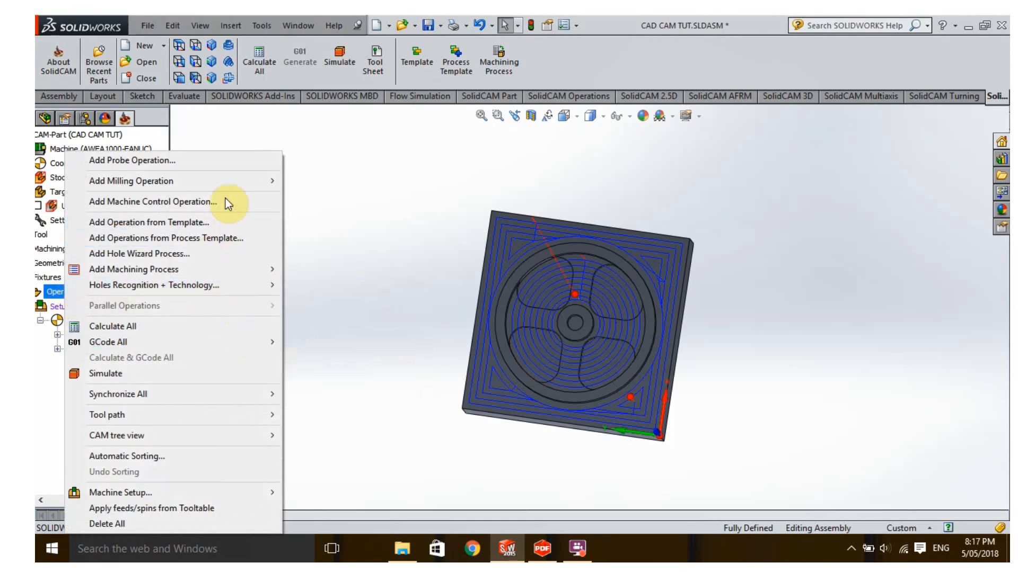
mouse_move(233, 178)
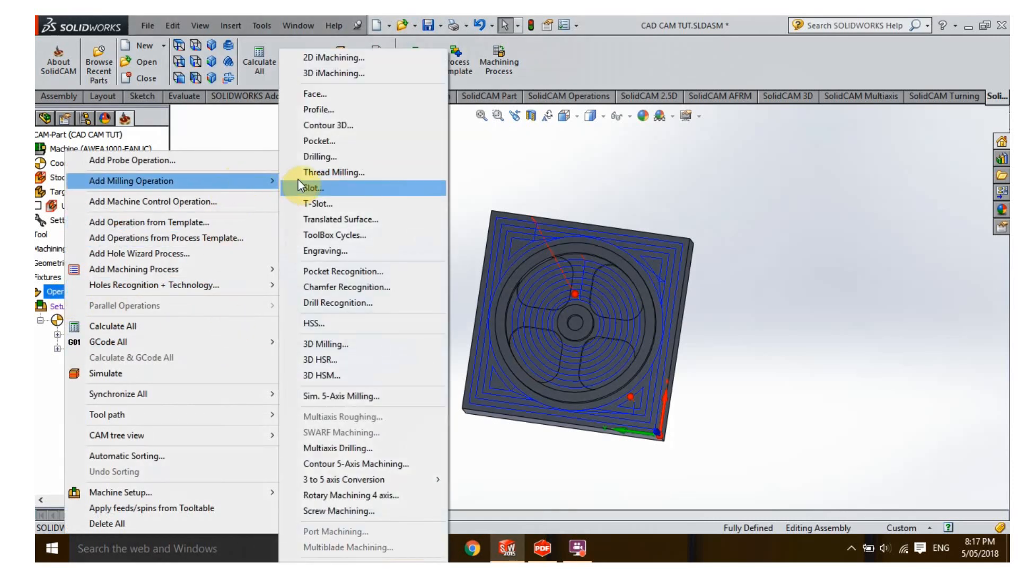
left_click(320, 141)
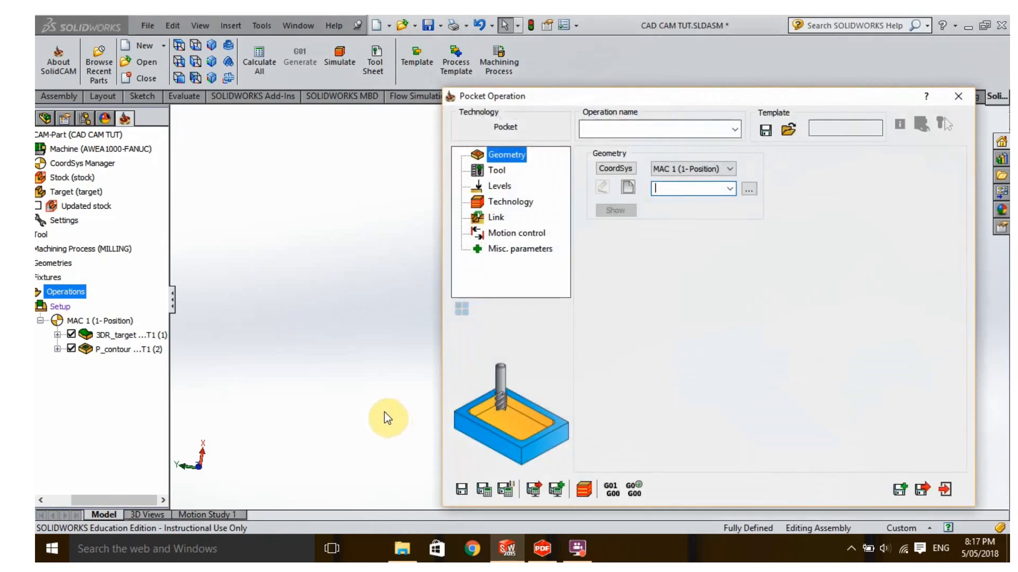
left_click(625, 186)
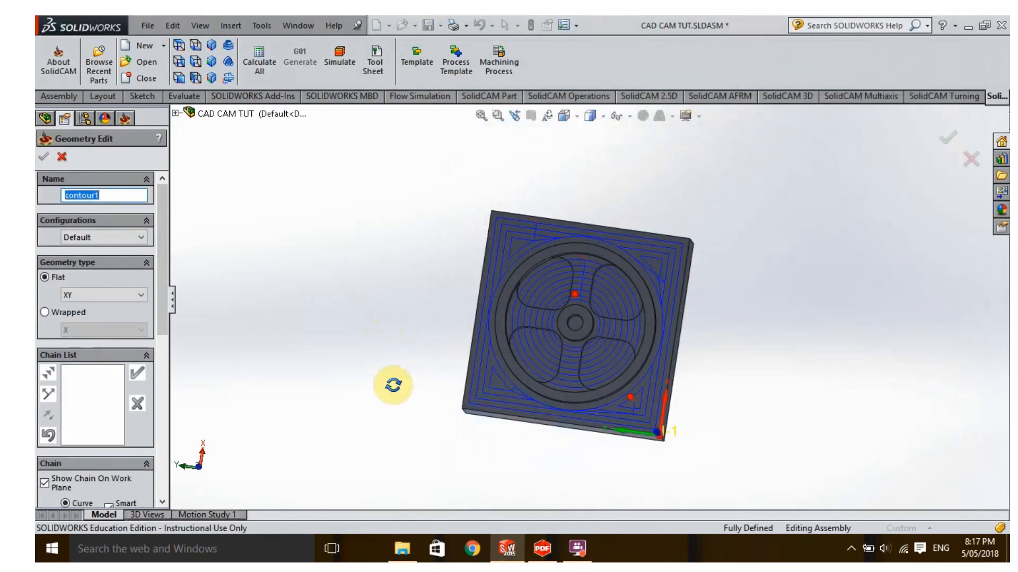
Step: Chain the closed floor outlines of the two spoke pockets farther from the origin along X and accept both chains
middle_click_drag(393, 385, 541, 284)
scroll(571, 279, "down", 3)
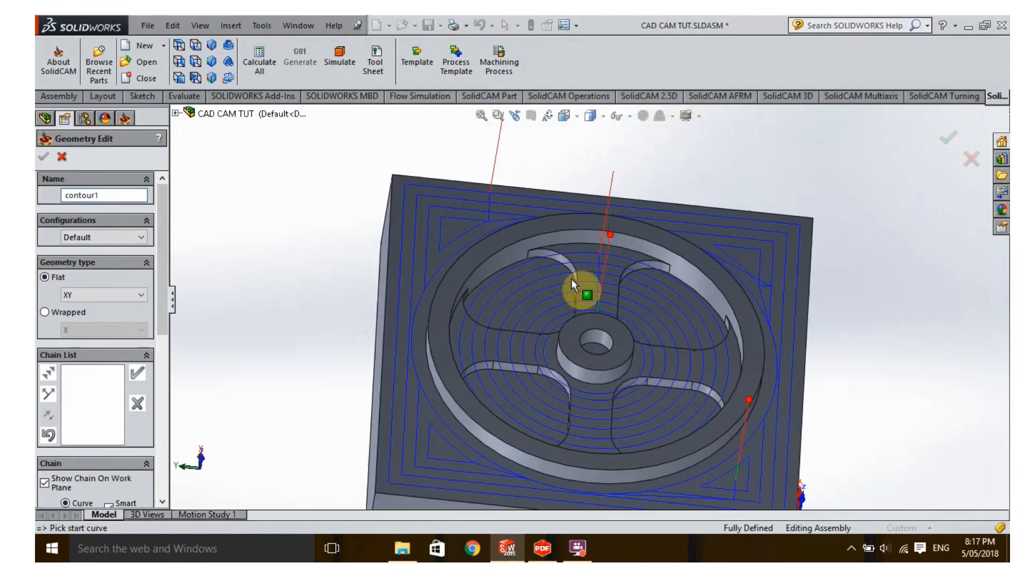
scroll(571, 279, "down", 2)
left_click(537, 253)
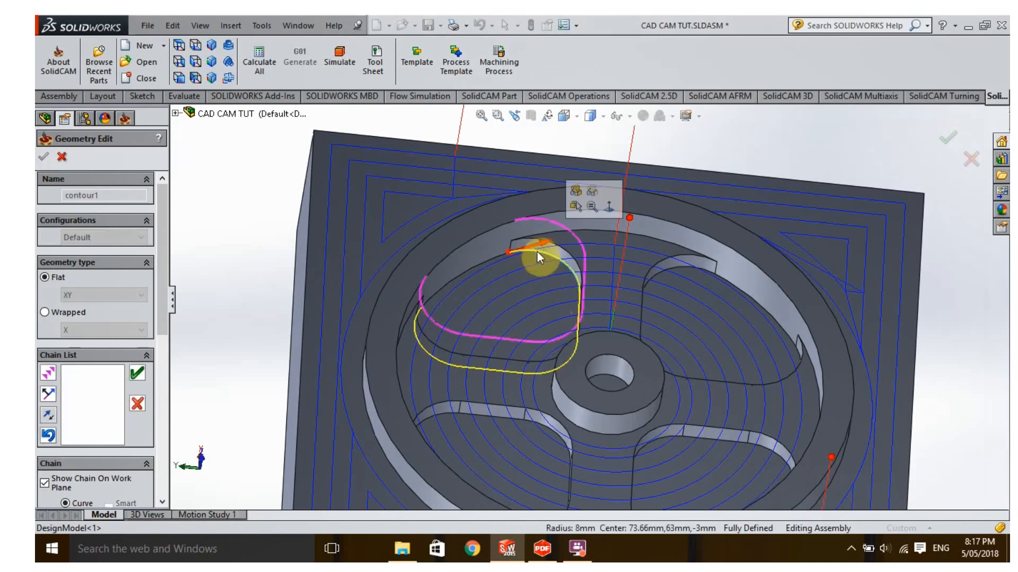
left_click(421, 300)
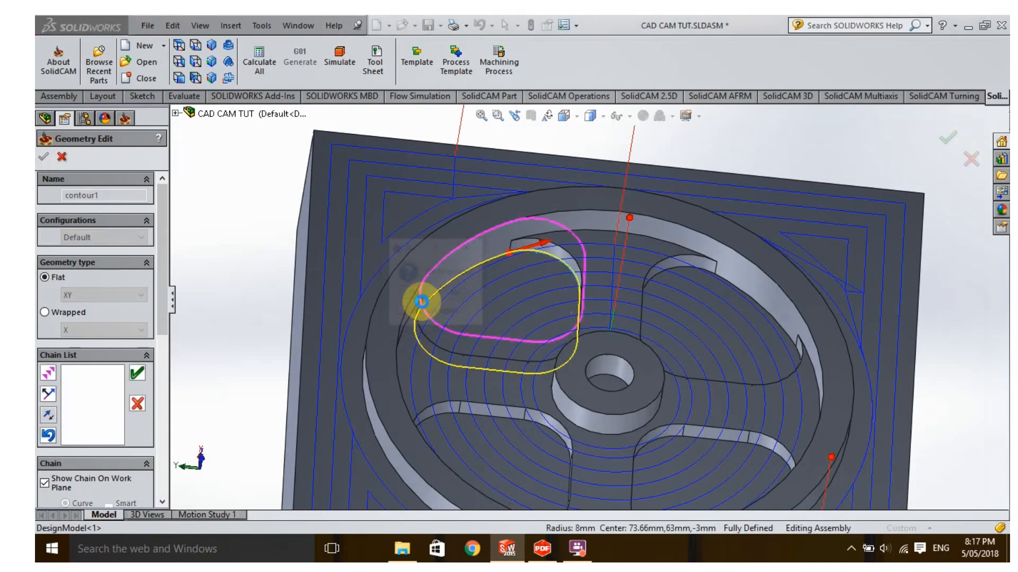
left_click(676, 268)
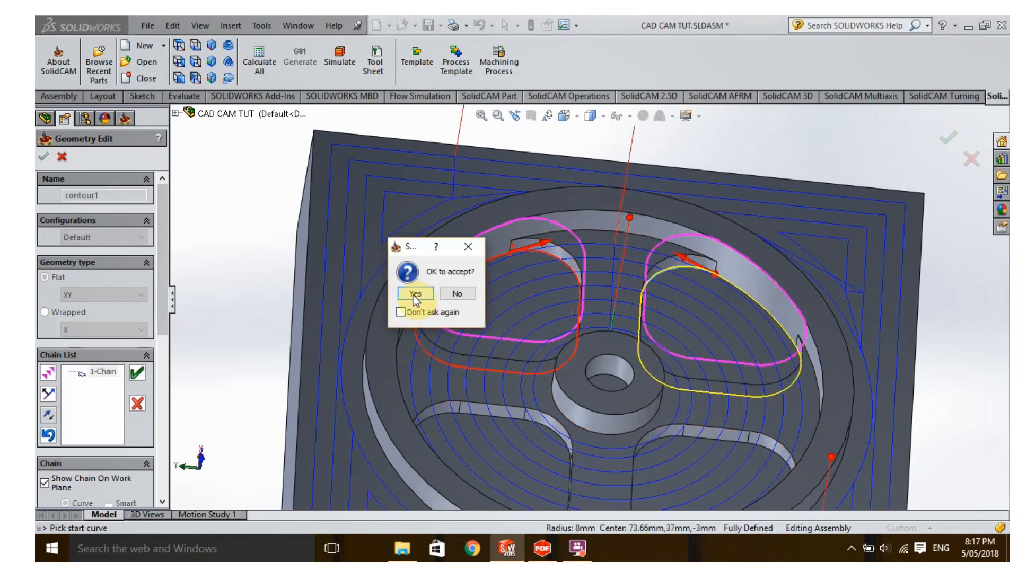
left_click(416, 294)
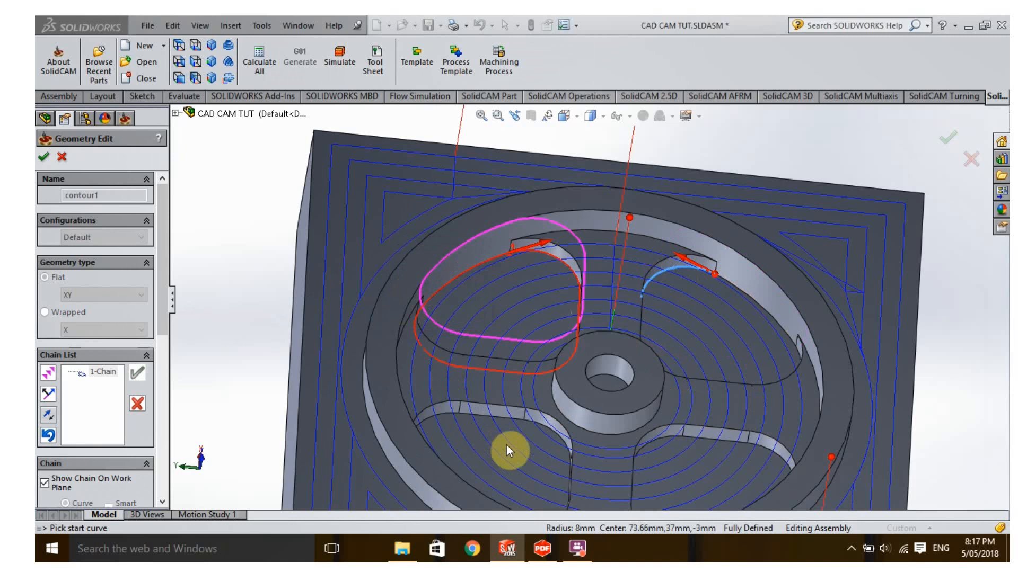
Step: Chain the closed floor outlines of the two spoke pockets nearer the origin along X and accept both chains
left_click(535, 425)
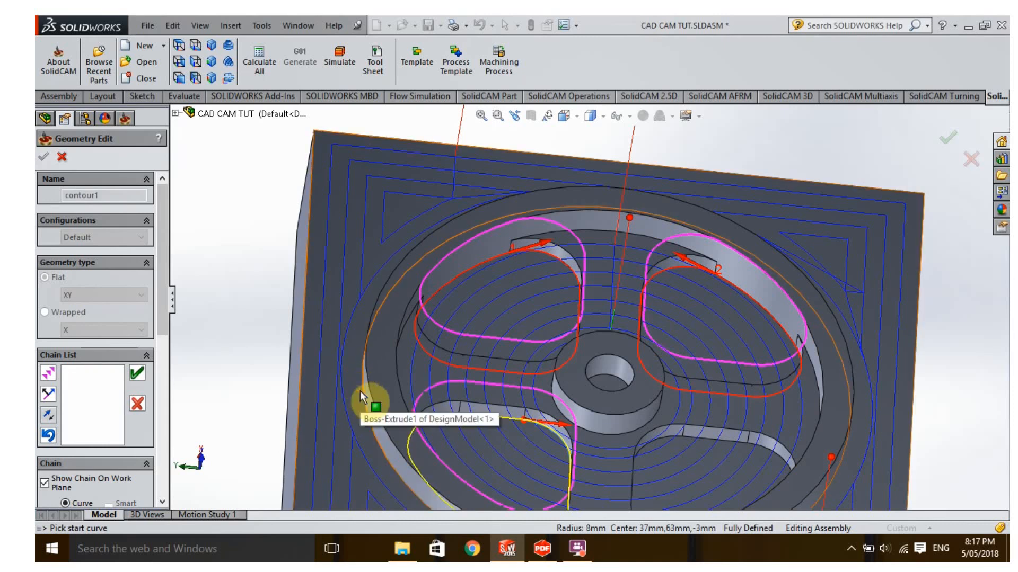
left_click(361, 390)
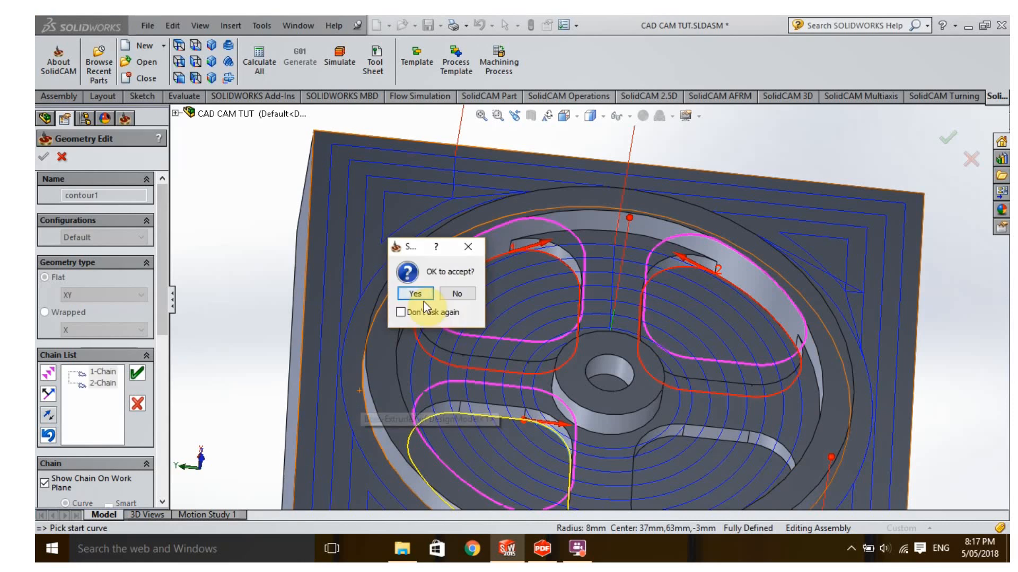
left_click(423, 298)
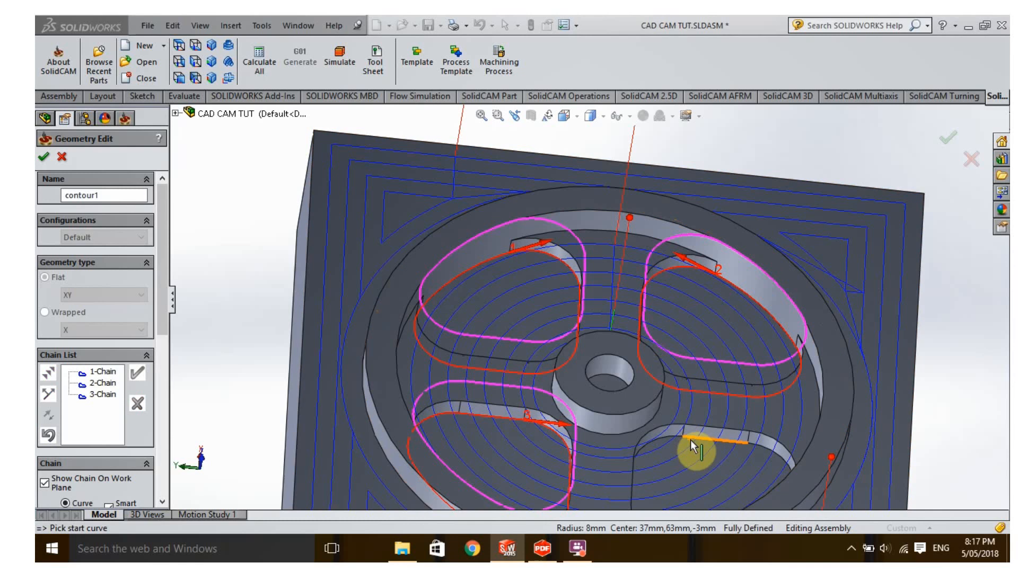
left_click(690, 441)
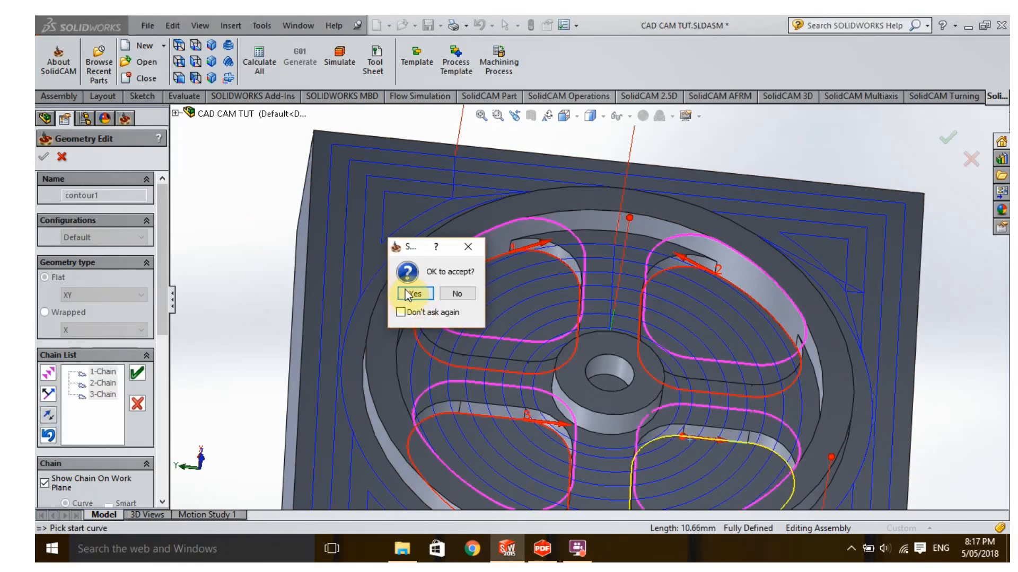
left_click(409, 294)
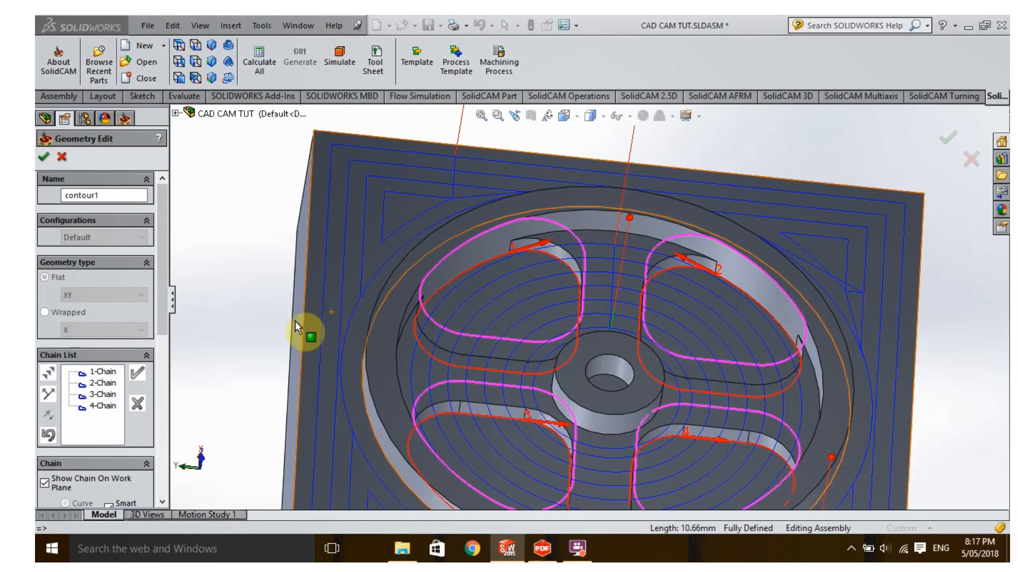
Step: Accept the four-chain spoke pocket geometry and assign tool 1, the 6 mm end mill, to the pocket operation
middle_click_drag(264, 302, 265, 298)
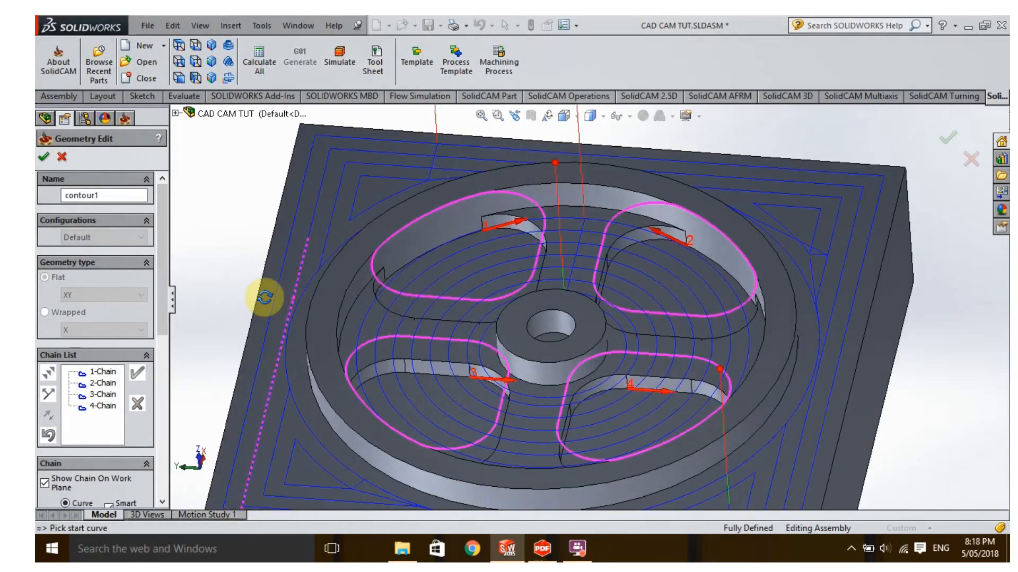
left_click(45, 159)
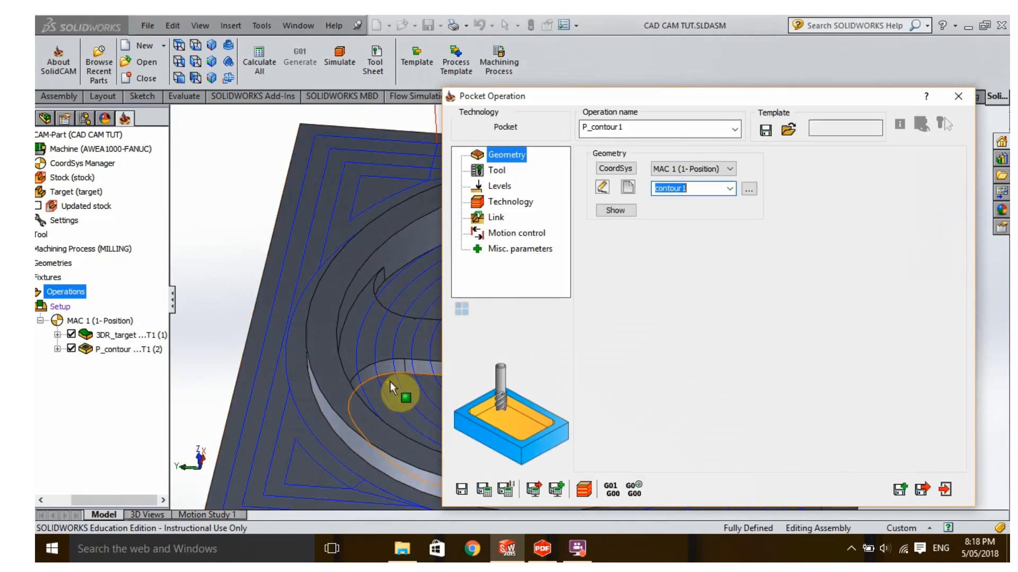
left_click(498, 170)
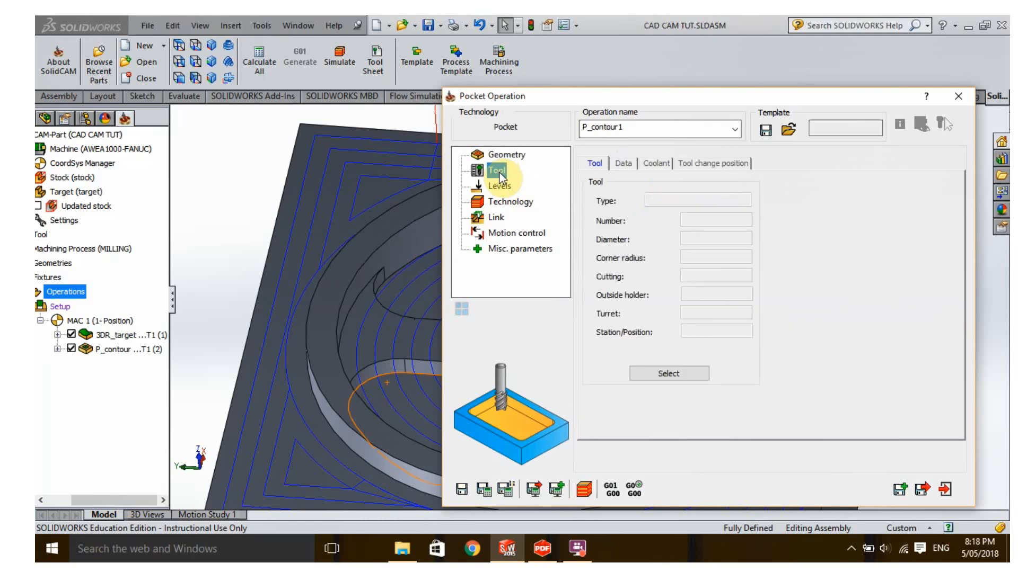
left_click(669, 374)
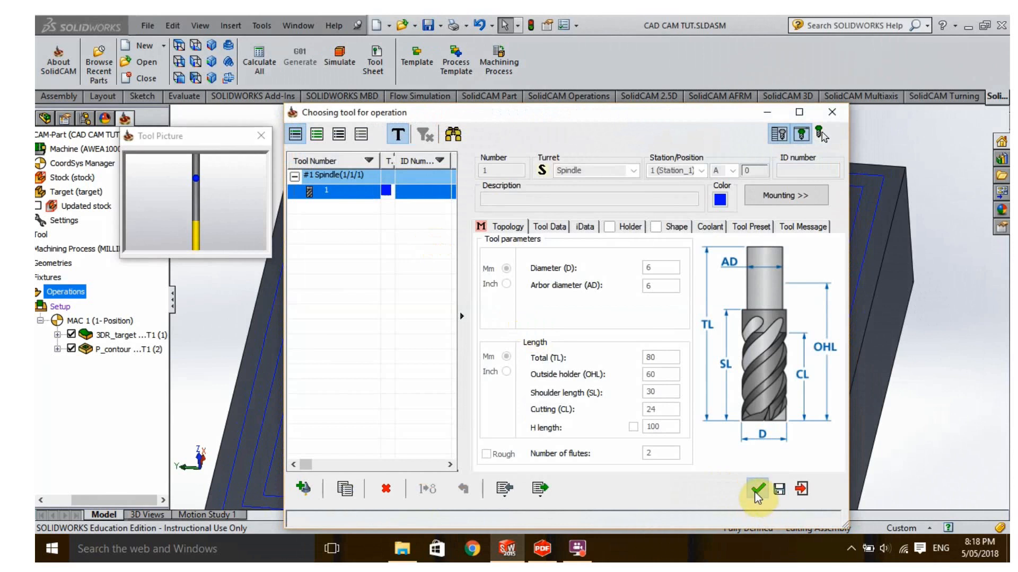
left_click(757, 491)
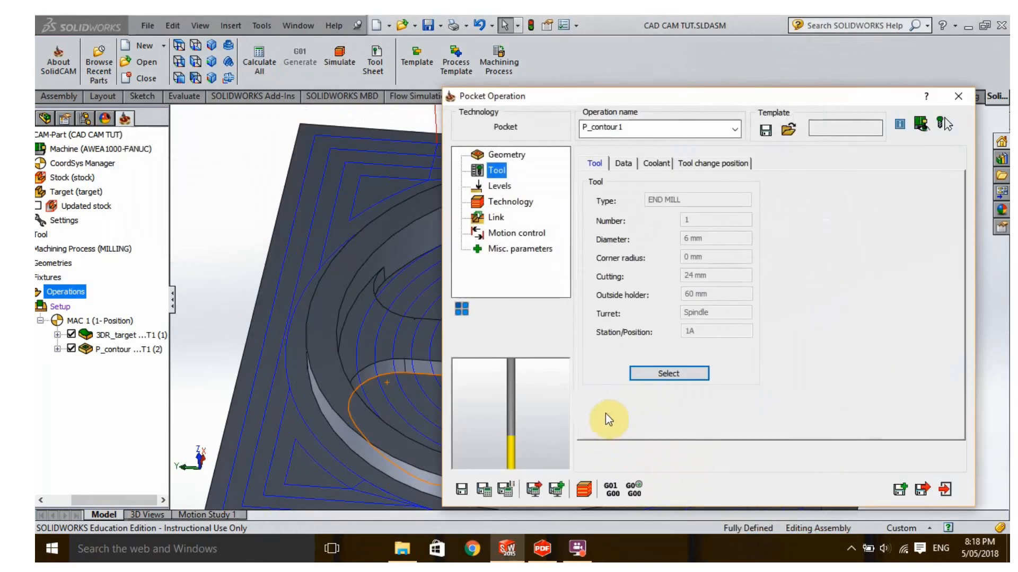
Step: Define the pocket depth as 8 by picking the floor of a spoke pocket as the lower level
left_click(499, 186)
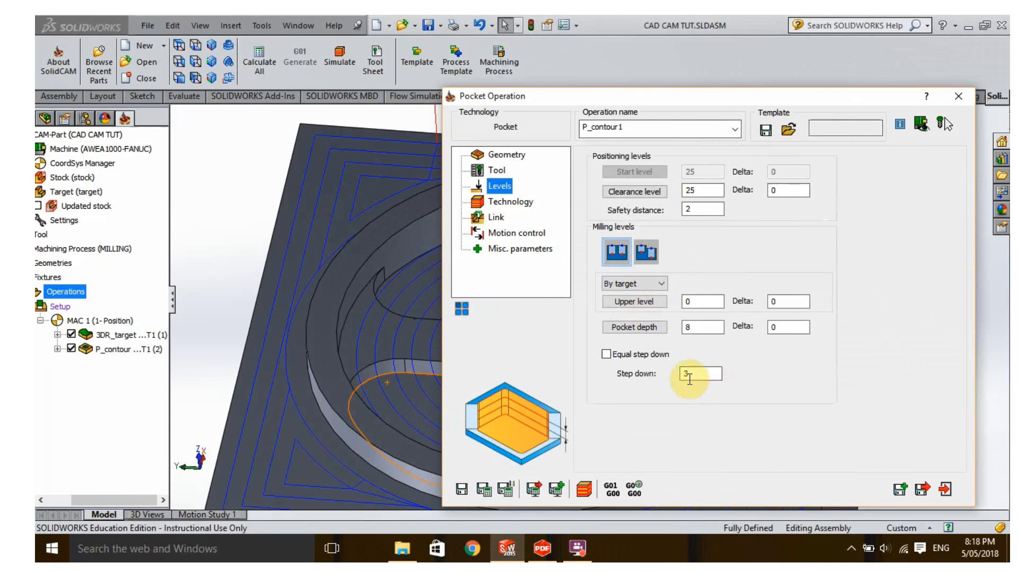
left_click(698, 326)
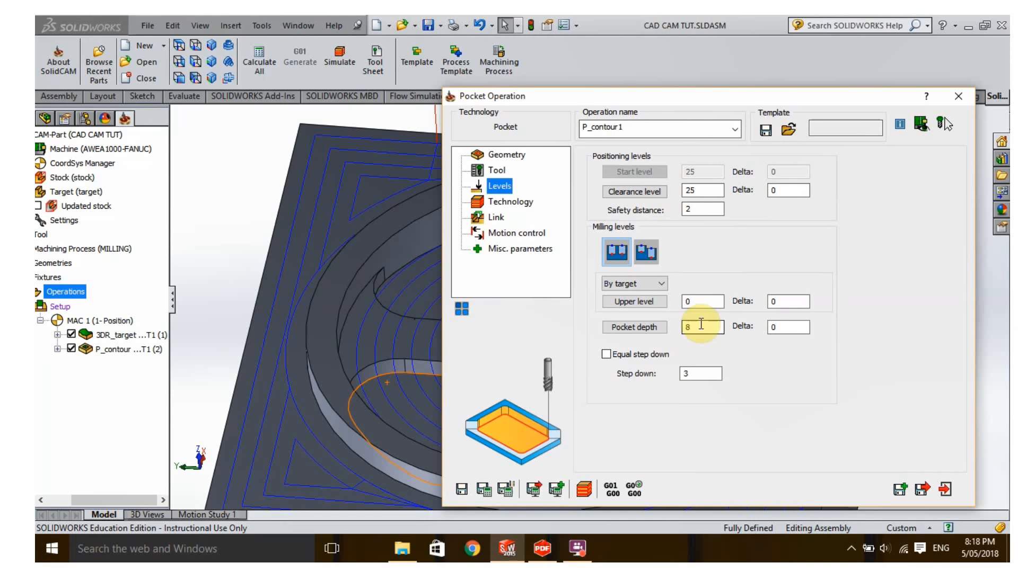
left_click(649, 327)
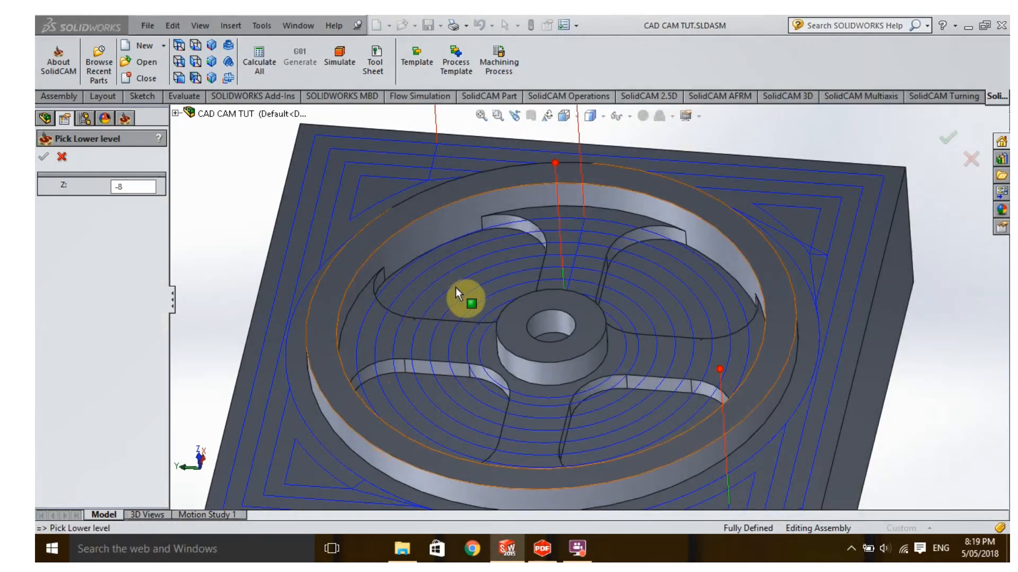
left_click(462, 284)
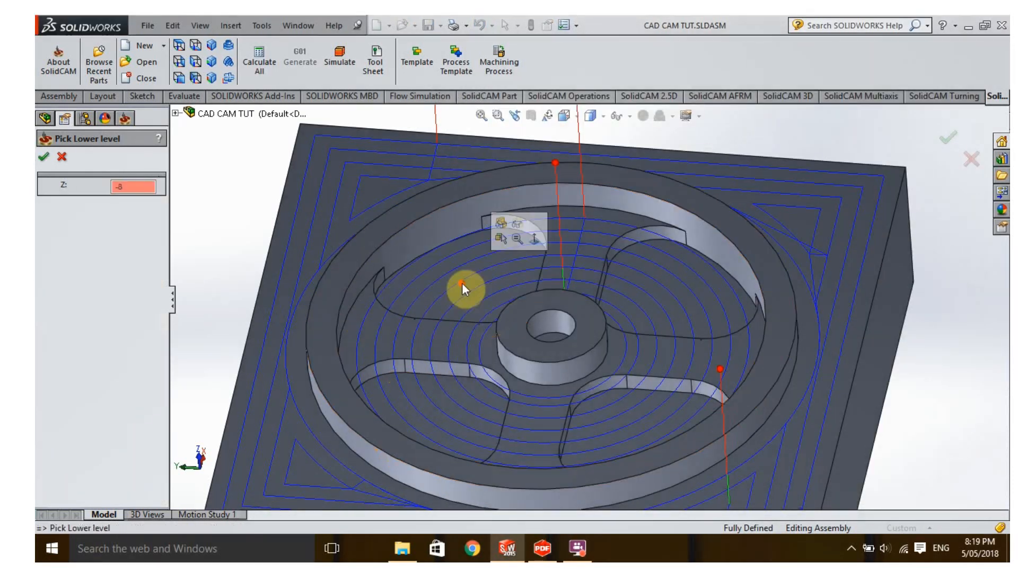
left_click(44, 158)
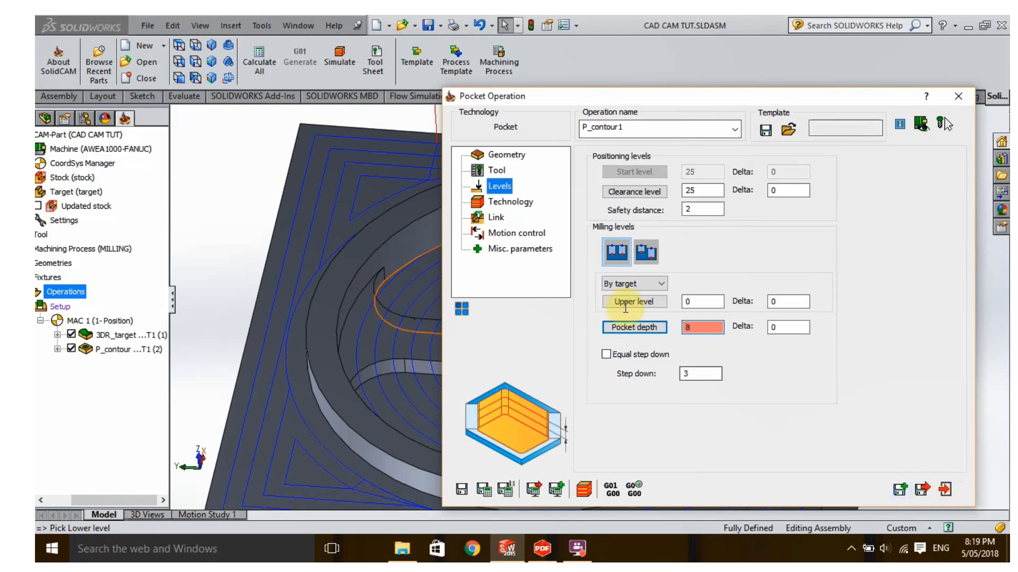
Step: Save and exit the spoke pocket operation with Contour technology and calculate all operations, including the already calculated ones
left_click(516, 202)
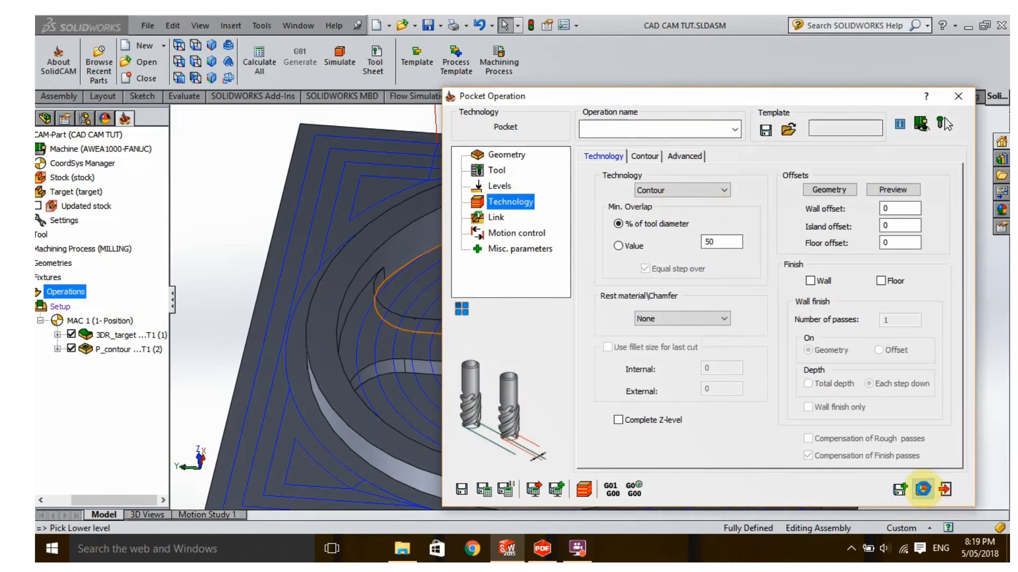
left_click(921, 489)
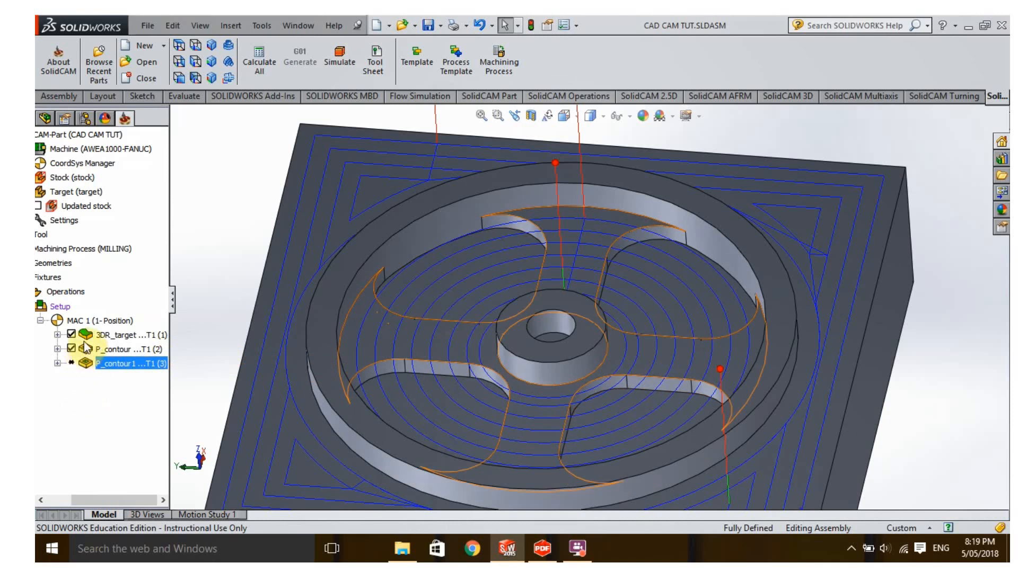
right_click(52, 292)
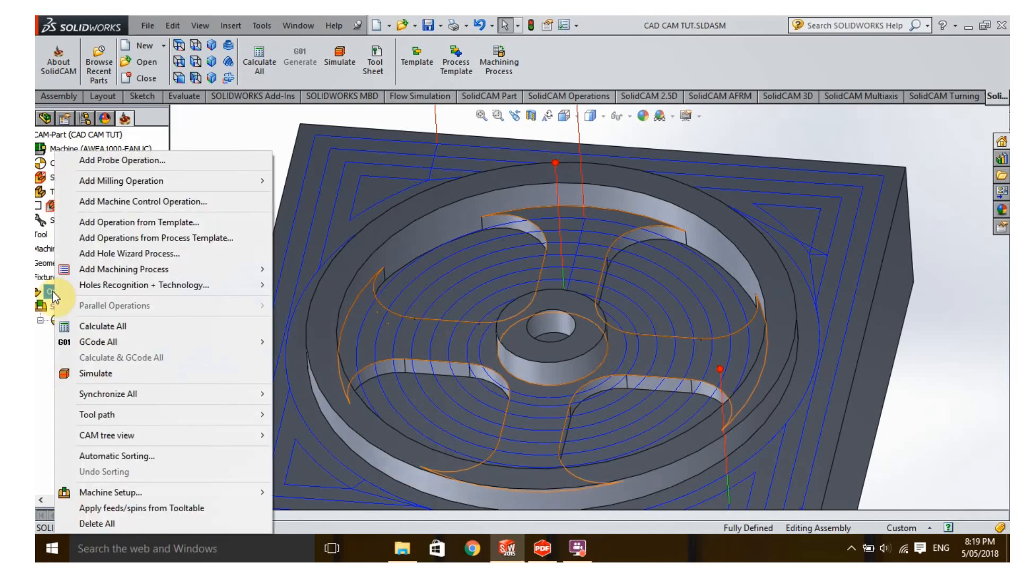
left_click(103, 324)
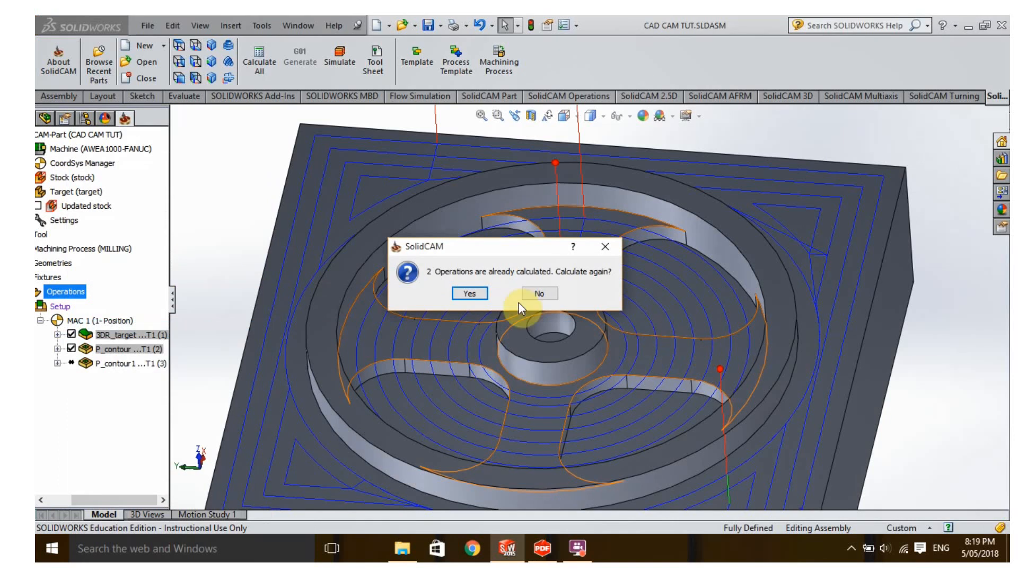
left_click(470, 293)
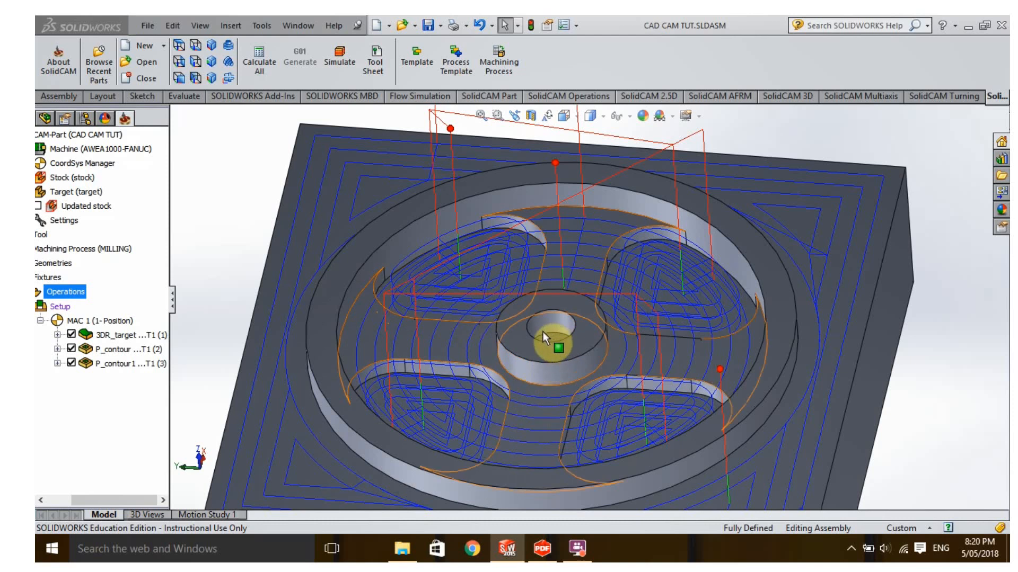
Step: Examine the calculated toolpaths in the four spoke pockets and around the hub from several angles and close up
middle_click_drag(543, 332, 515, 423)
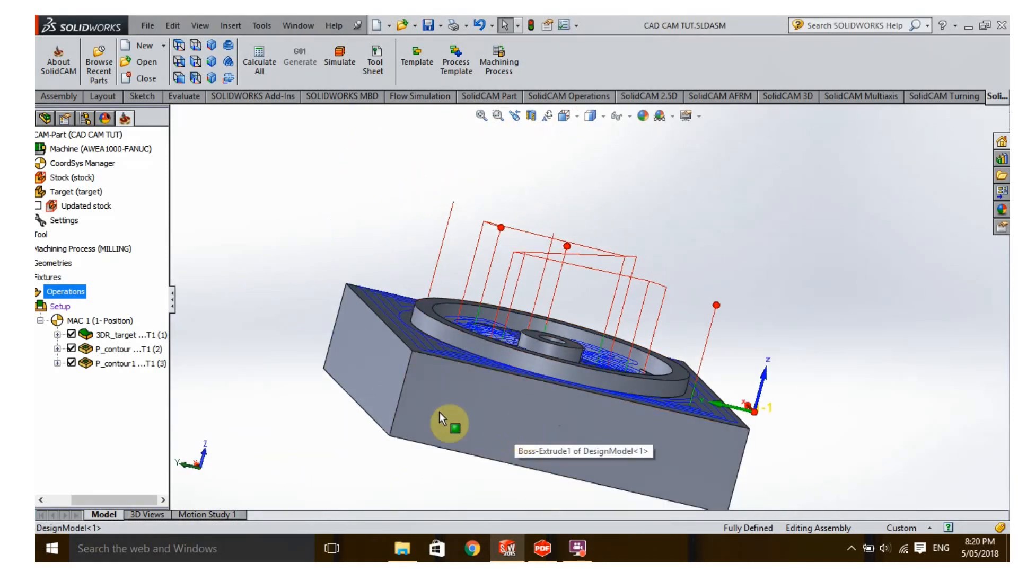
middle_click_drag(318, 381, 246, 443)
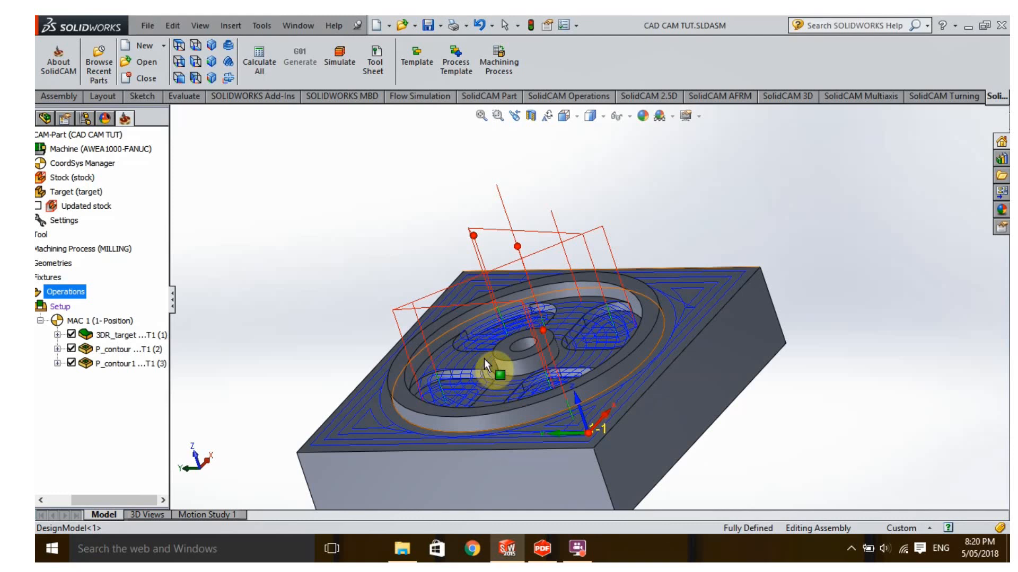
scroll(485, 347, "down", 2)
scroll(484, 347, "down", 3)
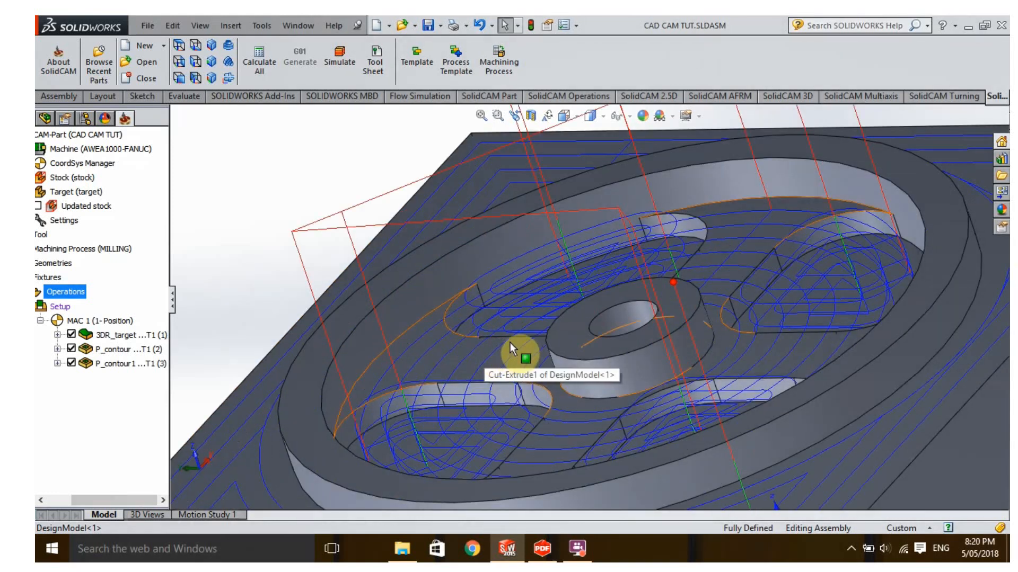
scroll(470, 451, "down", 2)
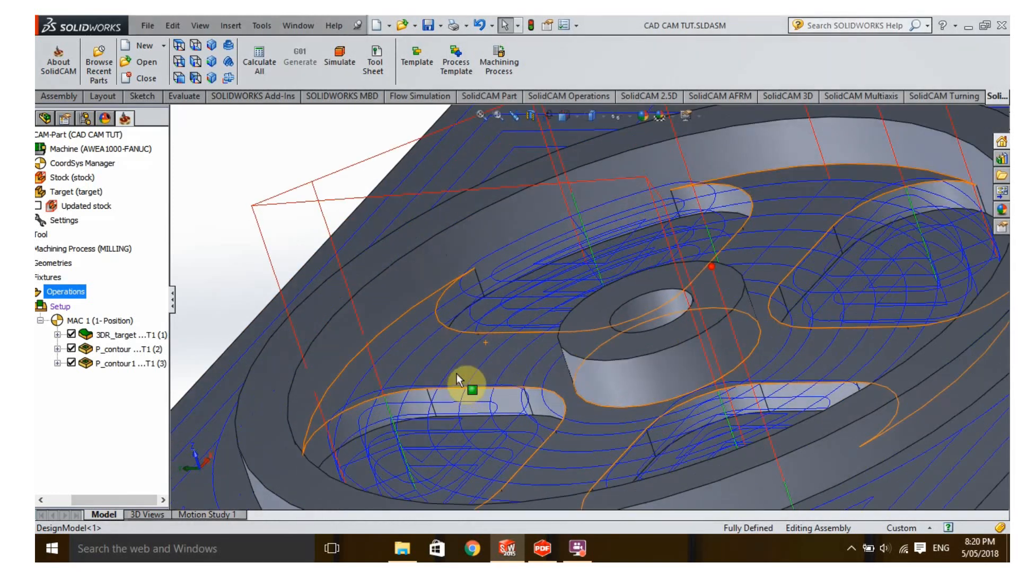
middle_click_drag(466, 447, 484, 425)
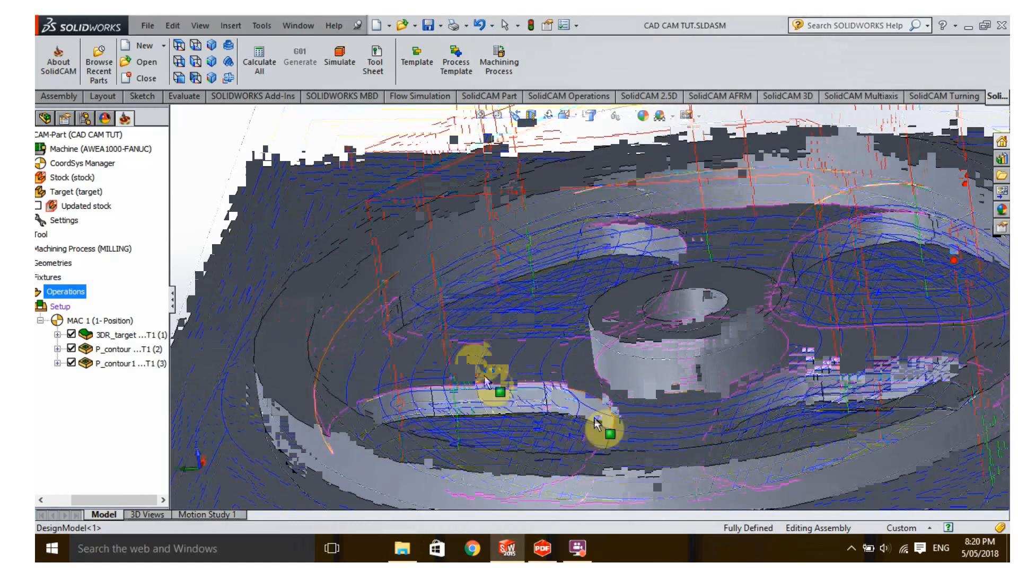
scroll(570, 371, "down", 5)
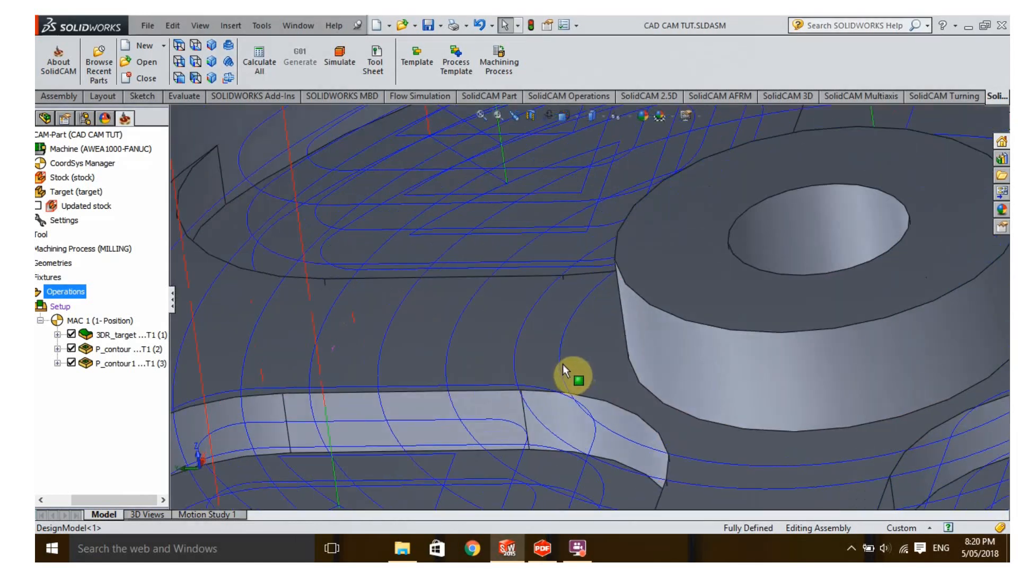
scroll(562, 365, "up", 7)
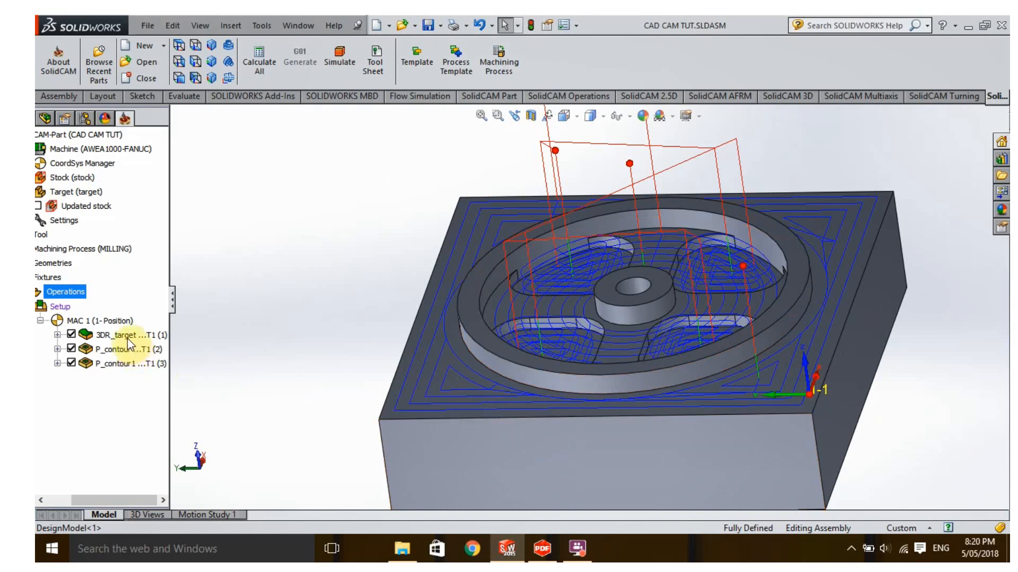
Step: Add a Drilling milling operation and define its drill geometry at the centre of the hub's hole
right_click(59, 291)
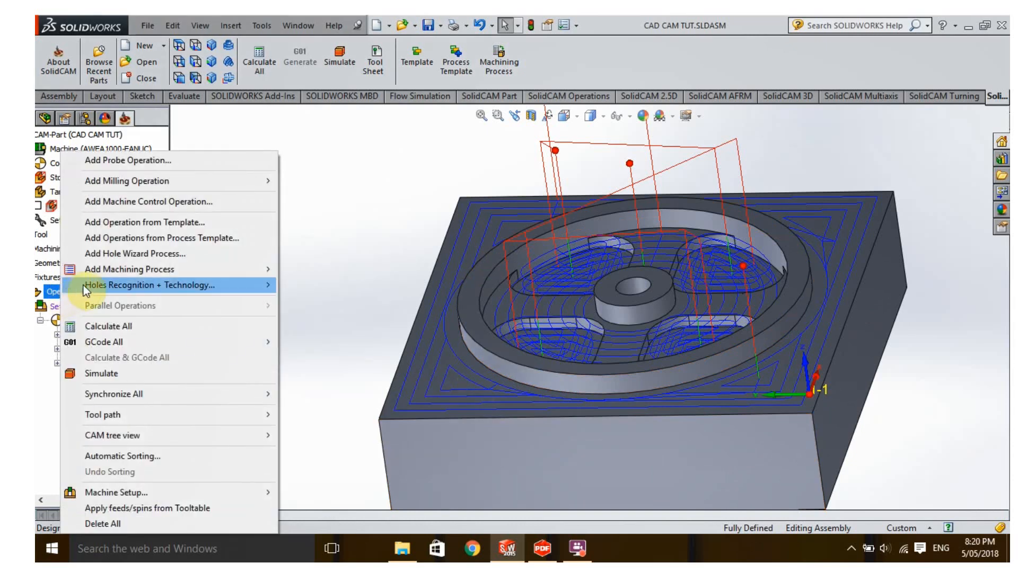
mouse_move(208, 178)
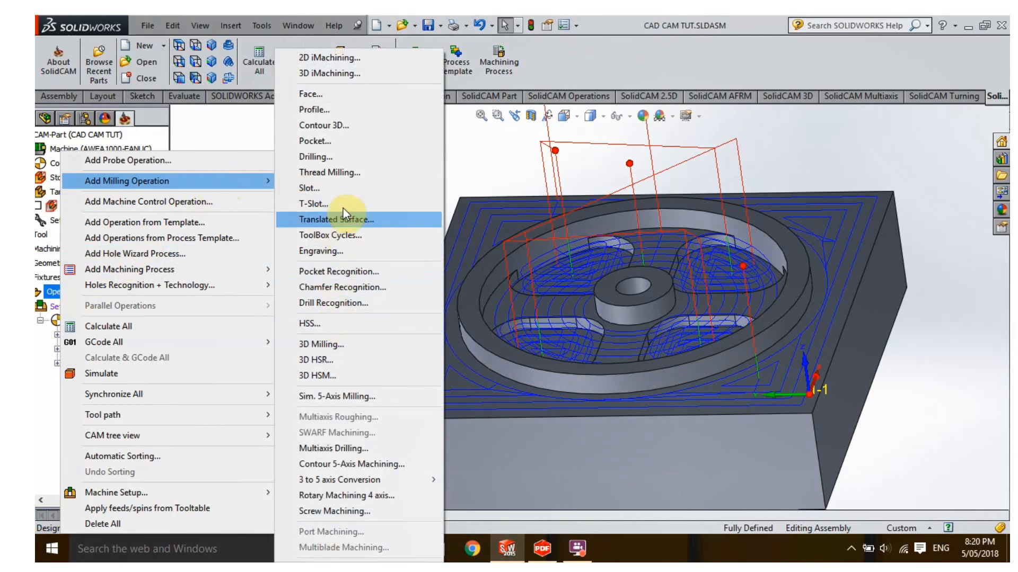
left_click(330, 156)
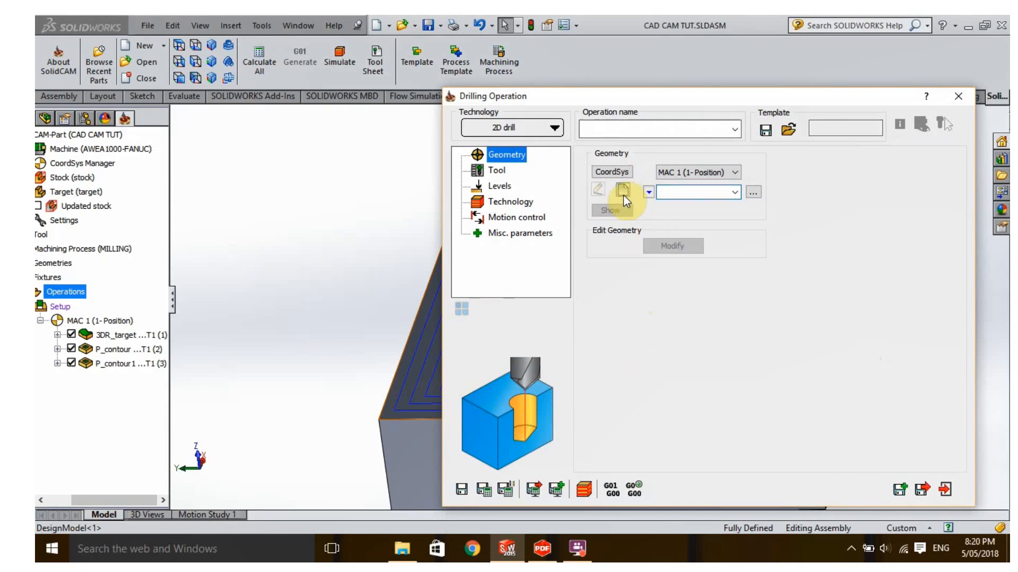
left_click(623, 195)
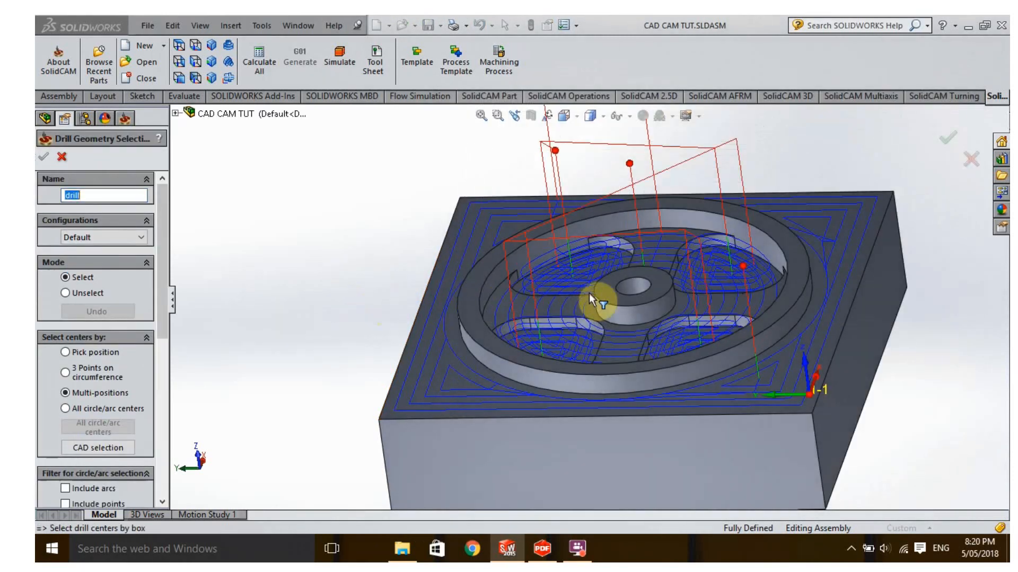
middle_click_drag(570, 323, 620, 320)
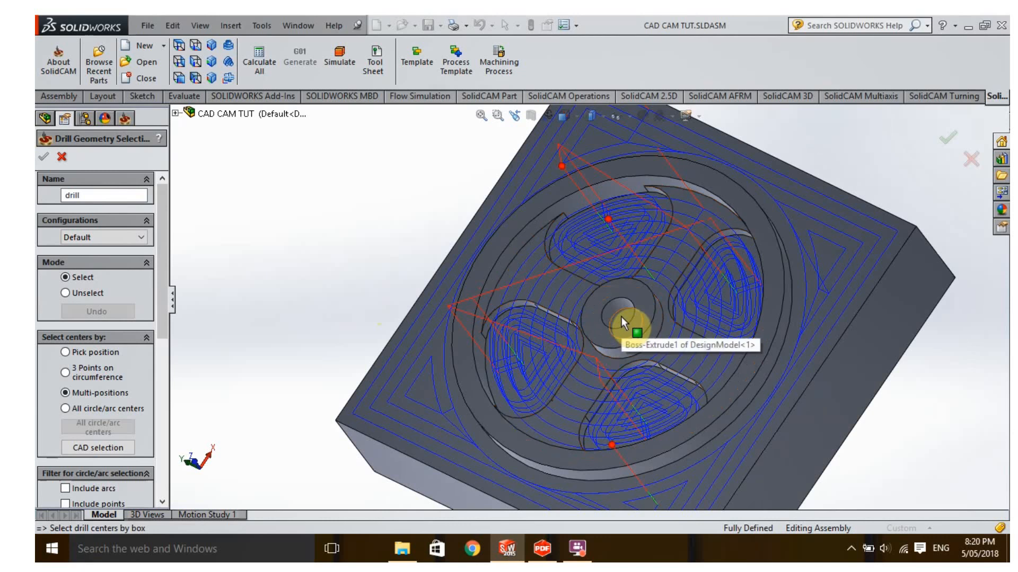
left_click(622, 316)
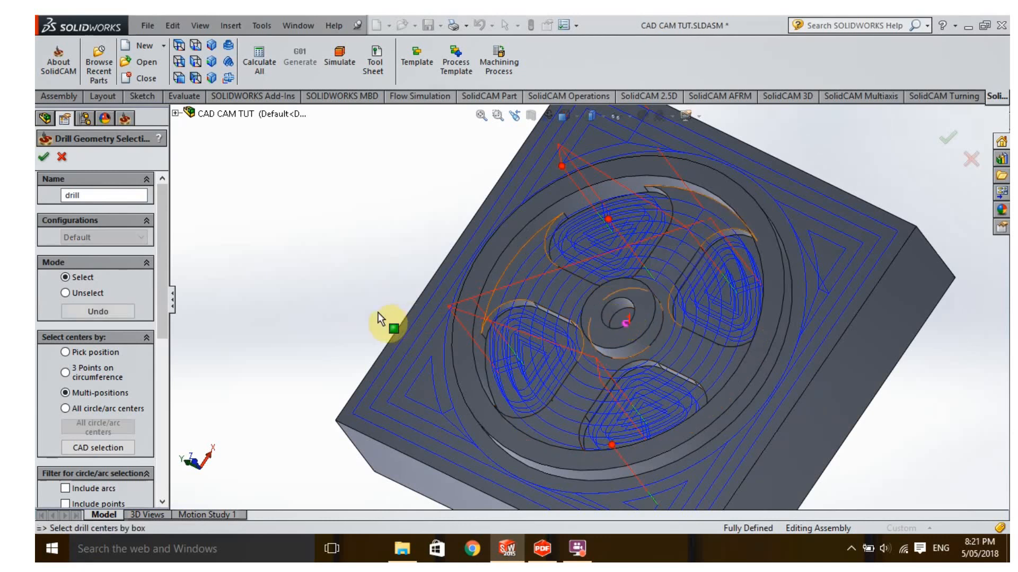
left_click(44, 158)
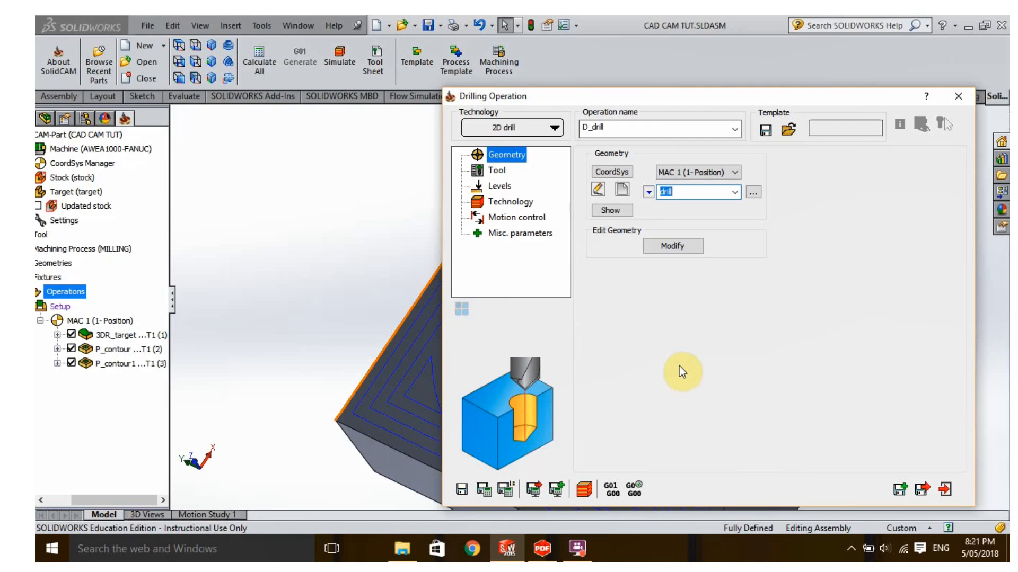
Step: Assign tool 1, the 6 mm end mill, to the drilling operation
left_click(498, 169)
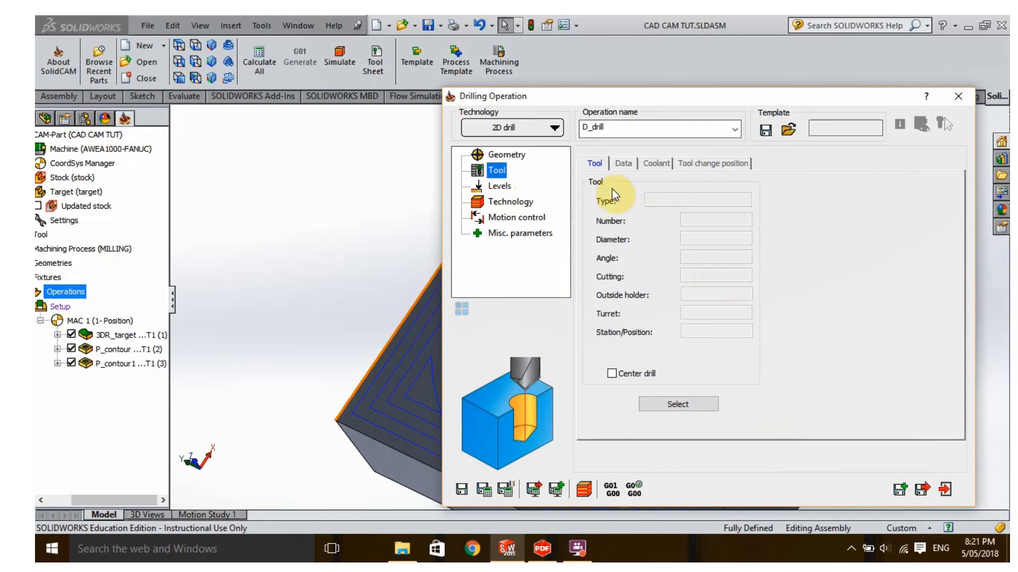
left_click(678, 404)
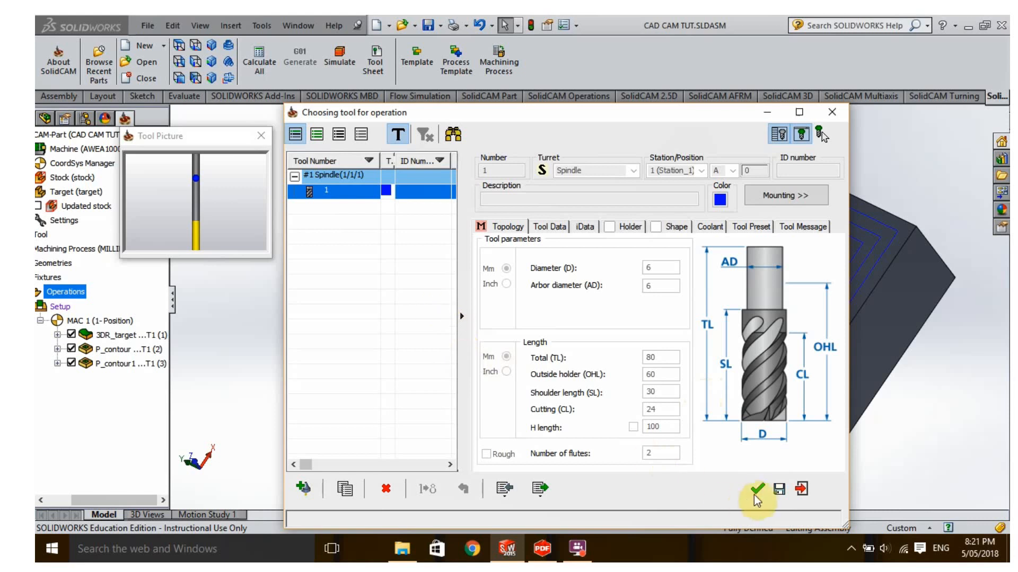
left_click(756, 492)
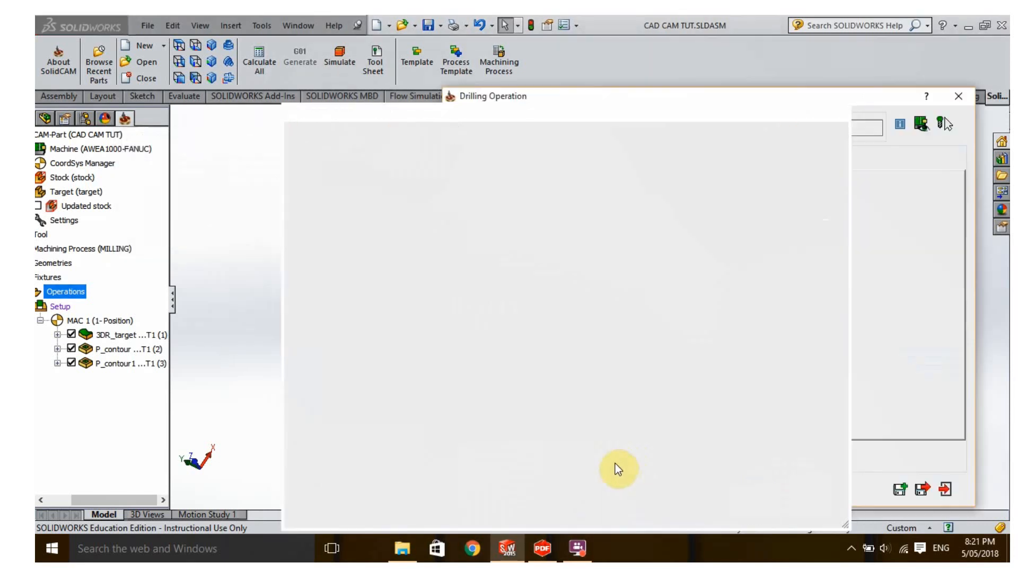
Step: Set the drilling operation's drill depth to 5 by picking the floor of the hub's hole as the lower level
left_click(499, 186)
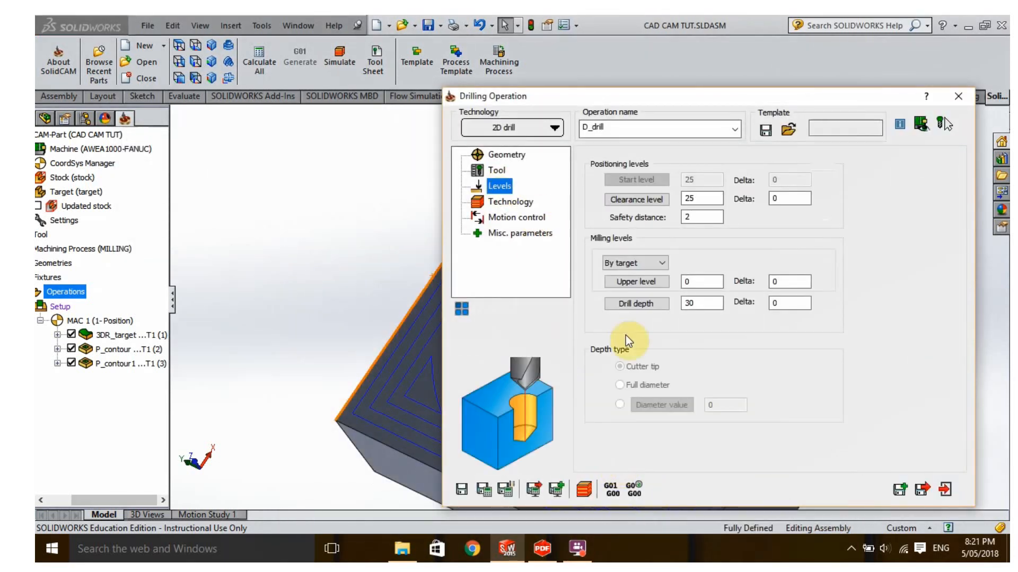
left_click(636, 304)
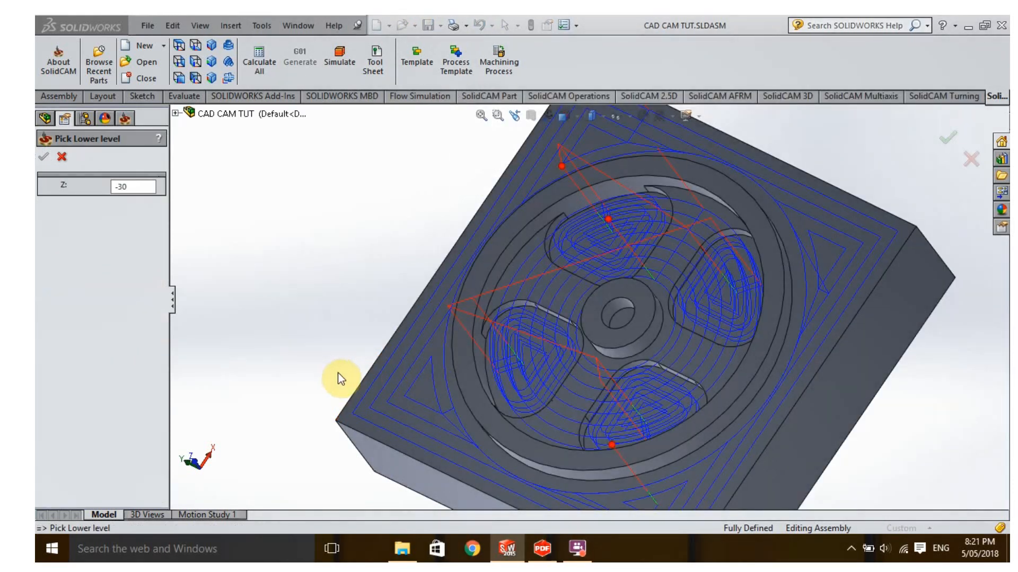
left_click(620, 316)
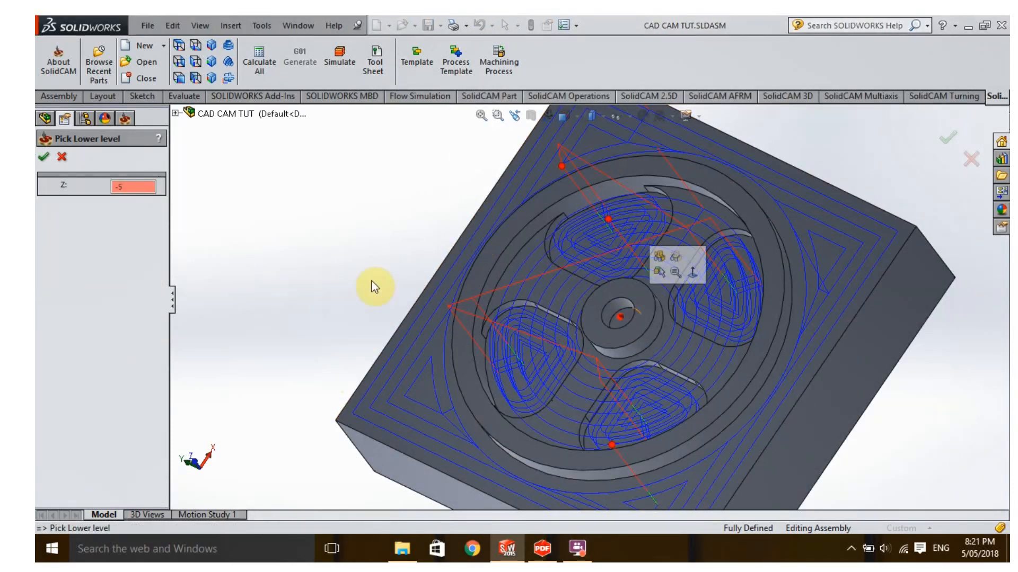
left_click(44, 157)
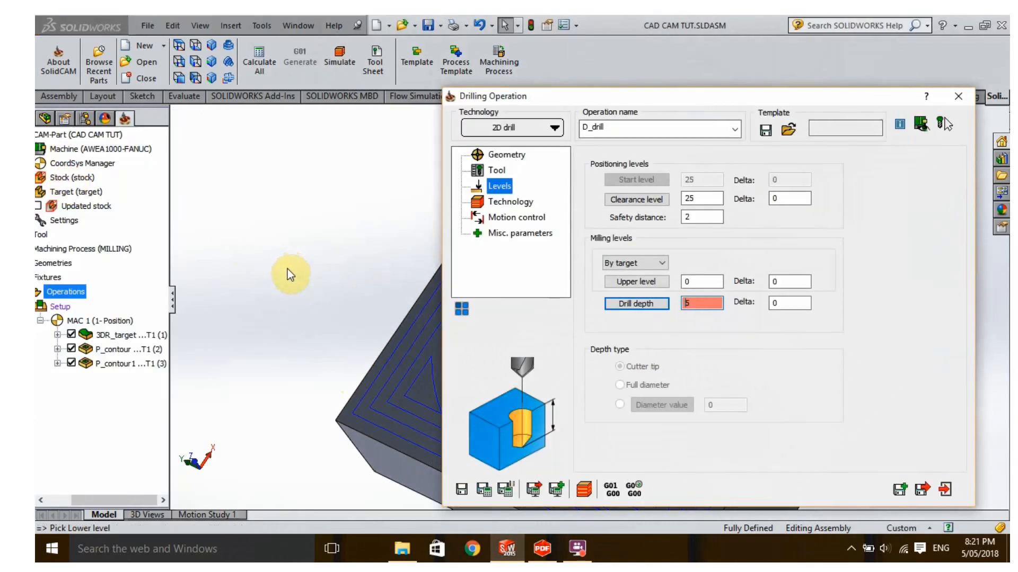
Step: Save and exit the drilling operation with Default sorting and calculate all operations, including the already calculated ones
left_click(508, 202)
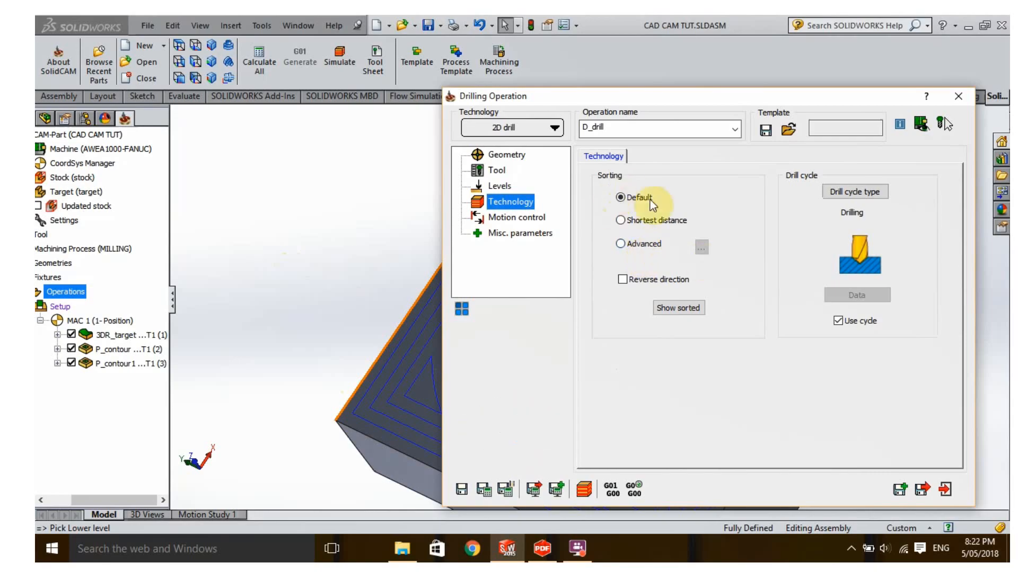
left_click(923, 490)
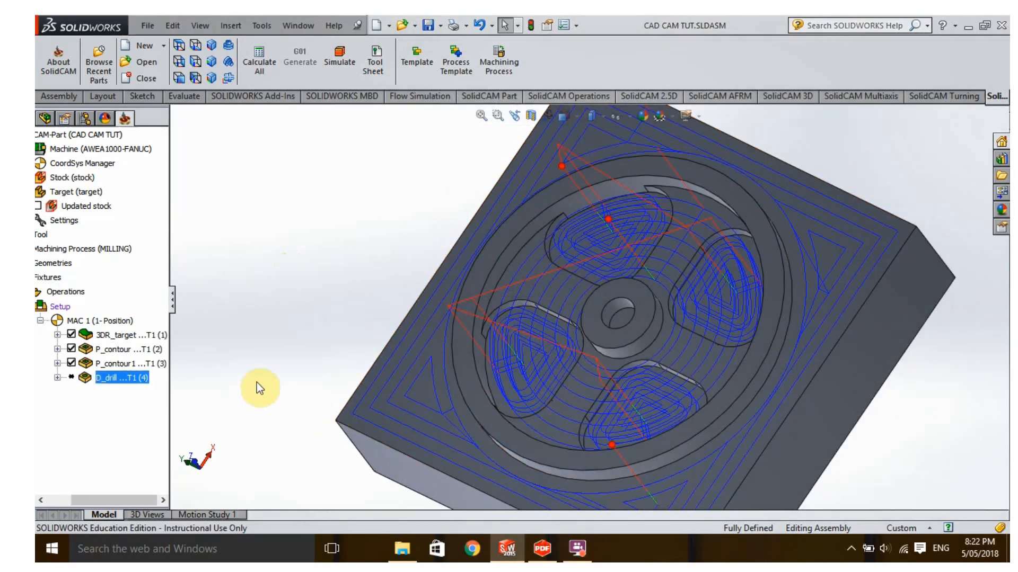
right_click(59, 293)
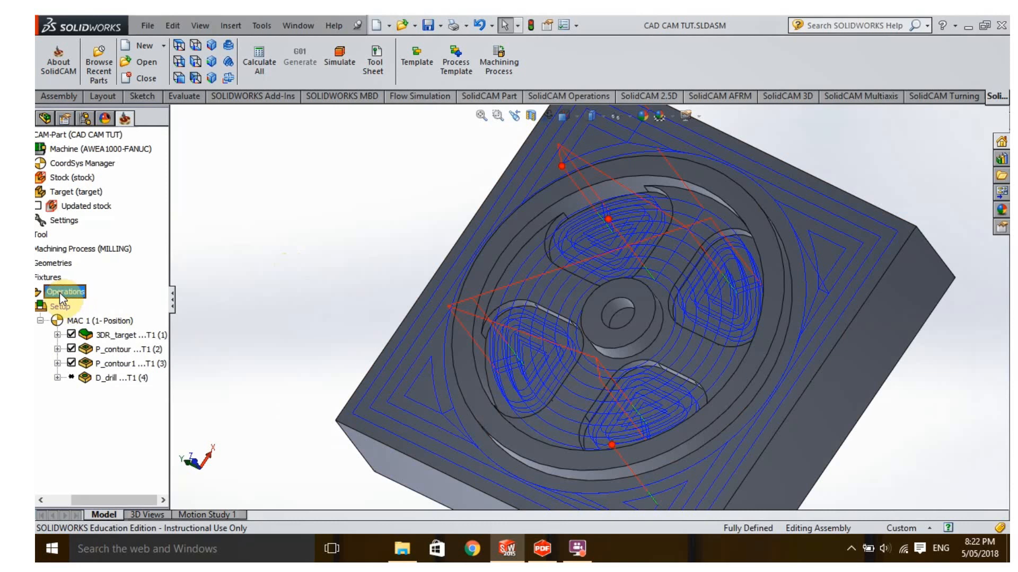
left_click(108, 334)
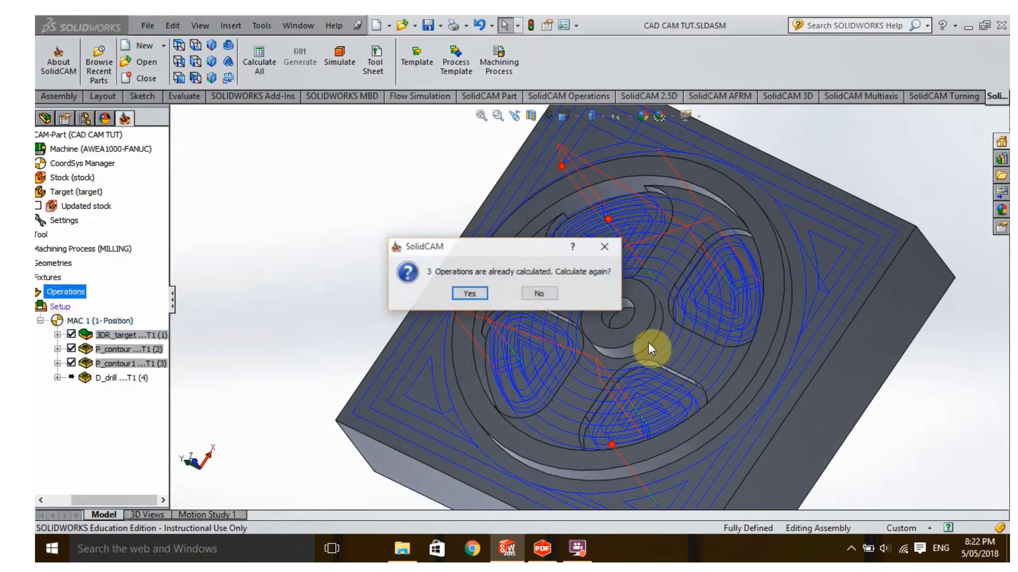
left_click(469, 294)
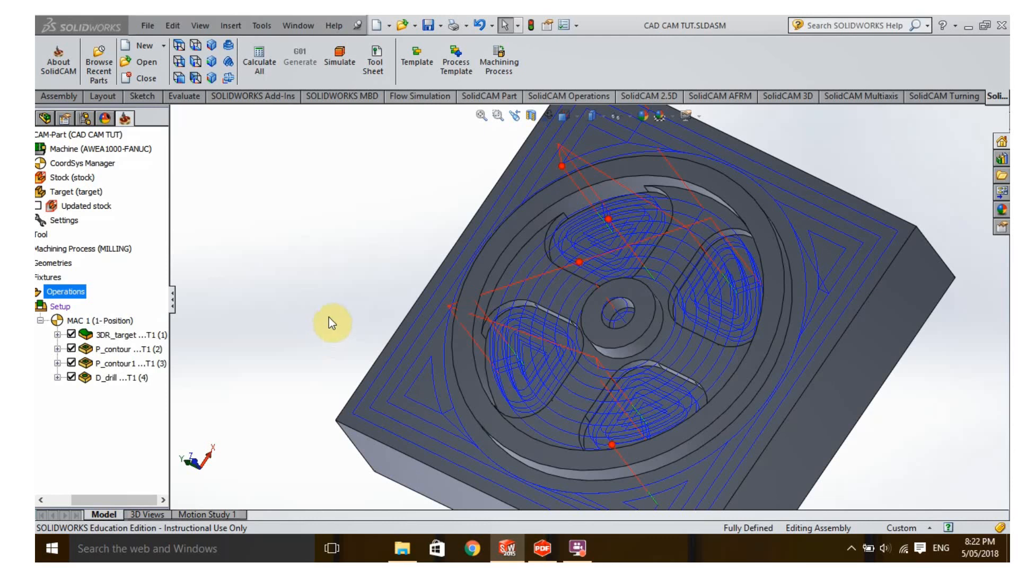
Step: Examine the calculated drilling toolpath in the hub's hole close up and from straight above
middle_click_drag(333, 285, 590, 252)
scroll(607, 263, "down", 6)
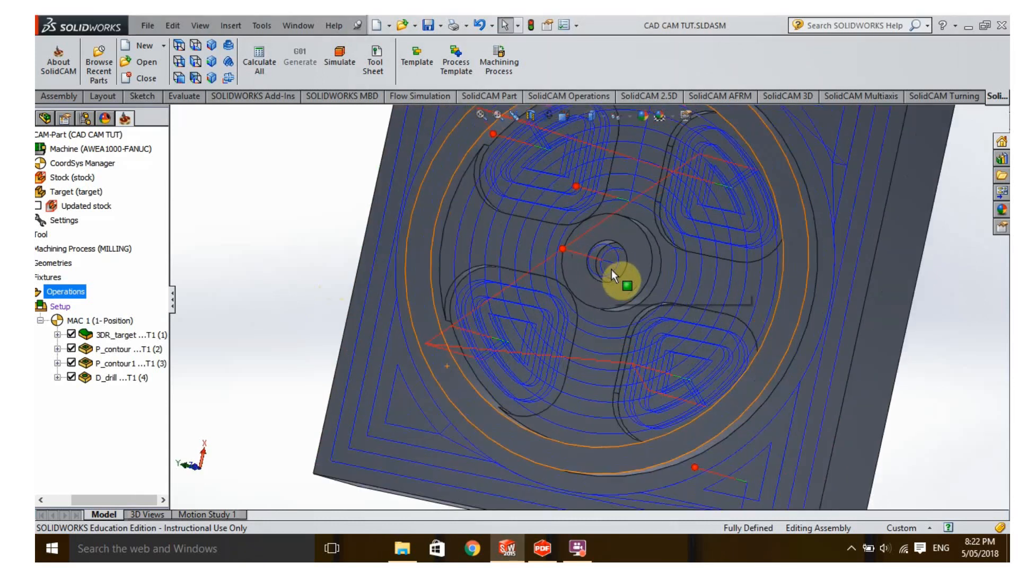
scroll(606, 275, "down", 5)
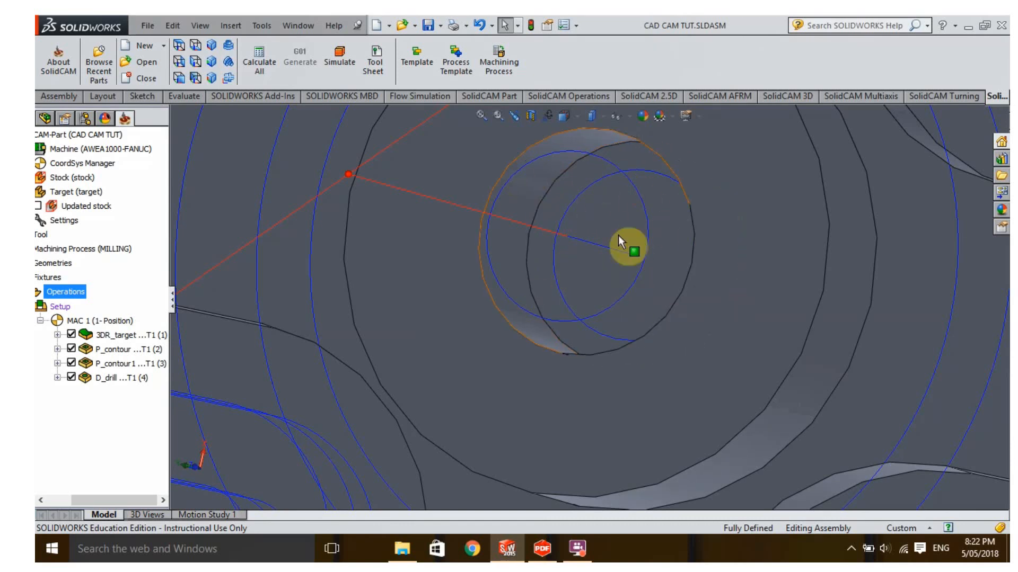
middle_click_drag(504, 297, 536, 249)
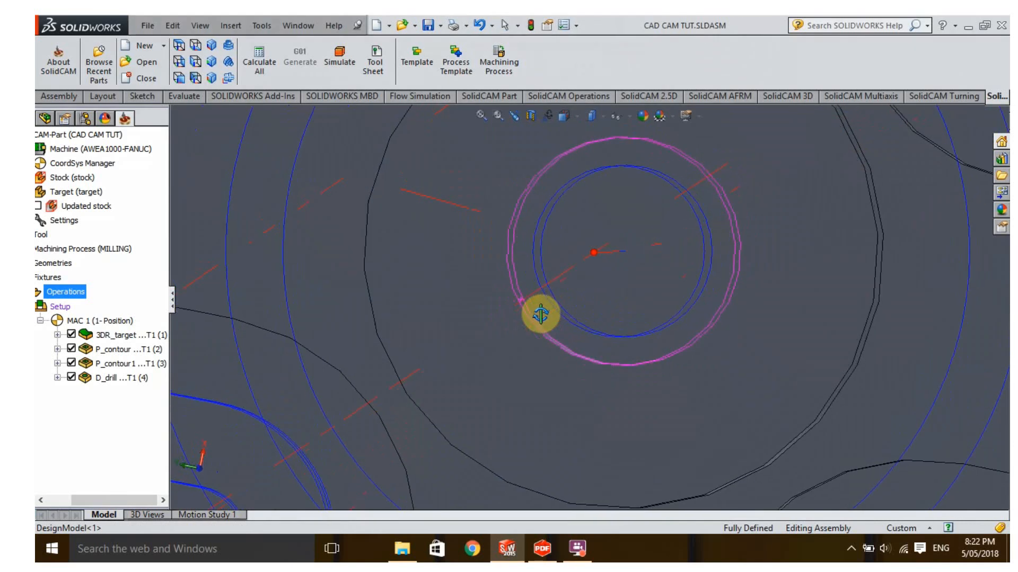
mouse_move(603, 289)
middle_mouse_down()
mouse_move(597, 298)
mouse_move(608, 285)
middle_mouse_up()
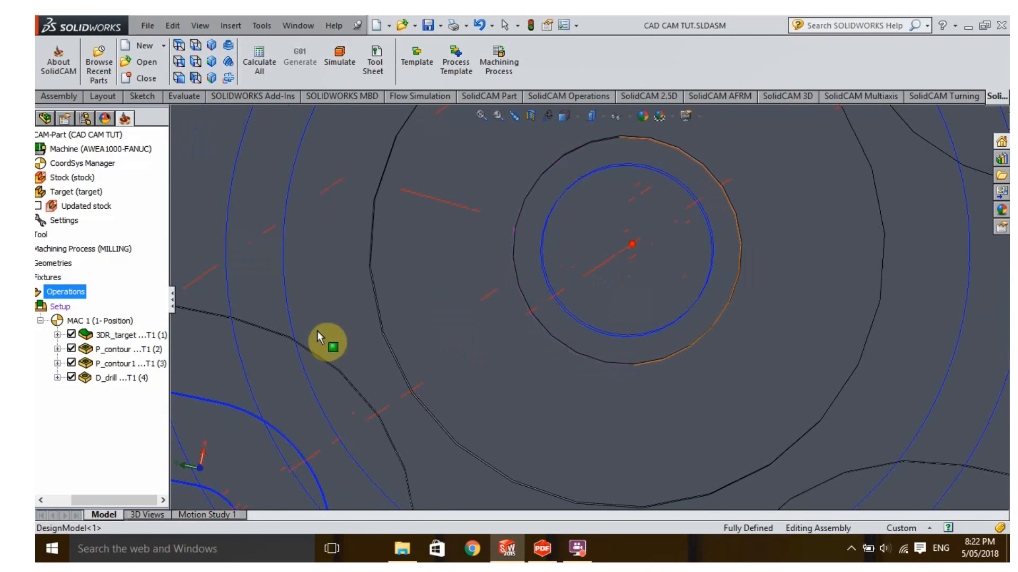
Step: Open the simulation of all operations in 3D and play it over the wheel block
right_click(60, 293)
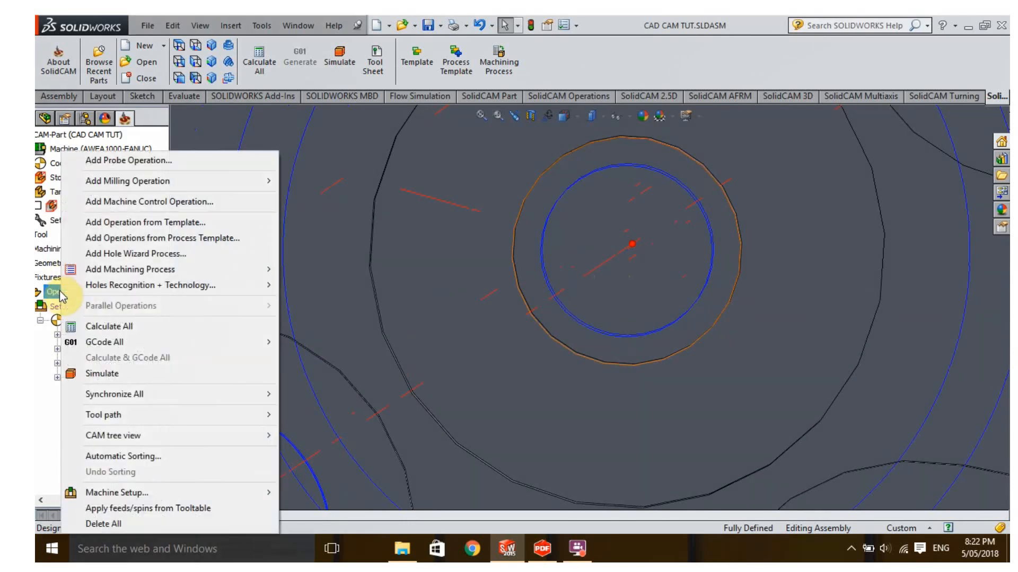
left_click(119, 374)
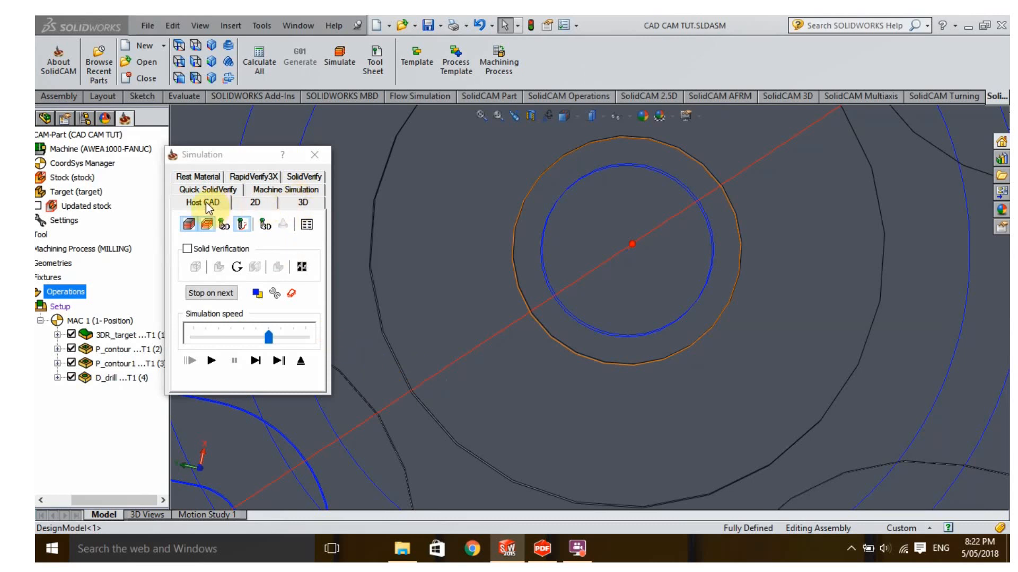
left_click(254, 204)
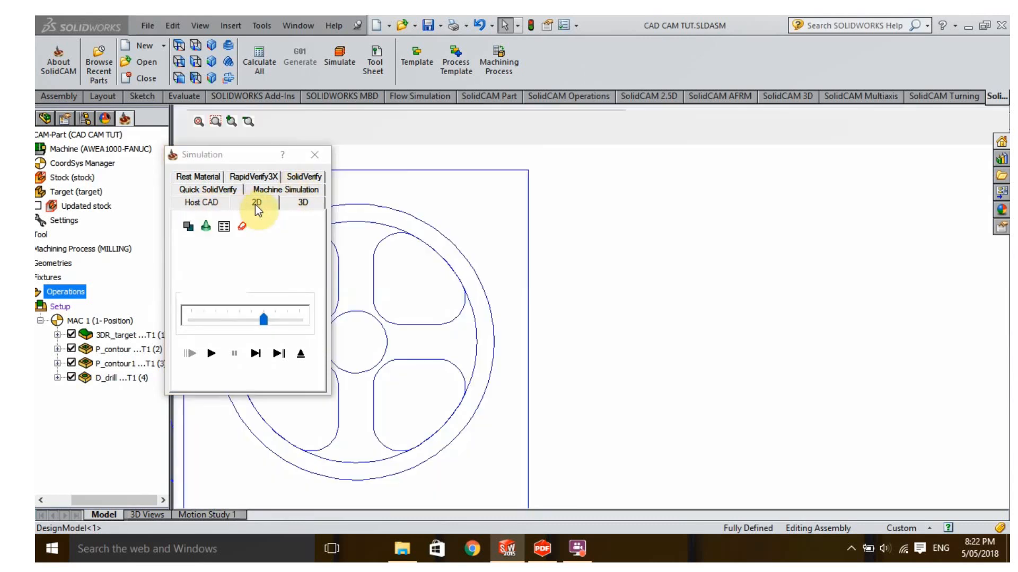
left_click(295, 203)
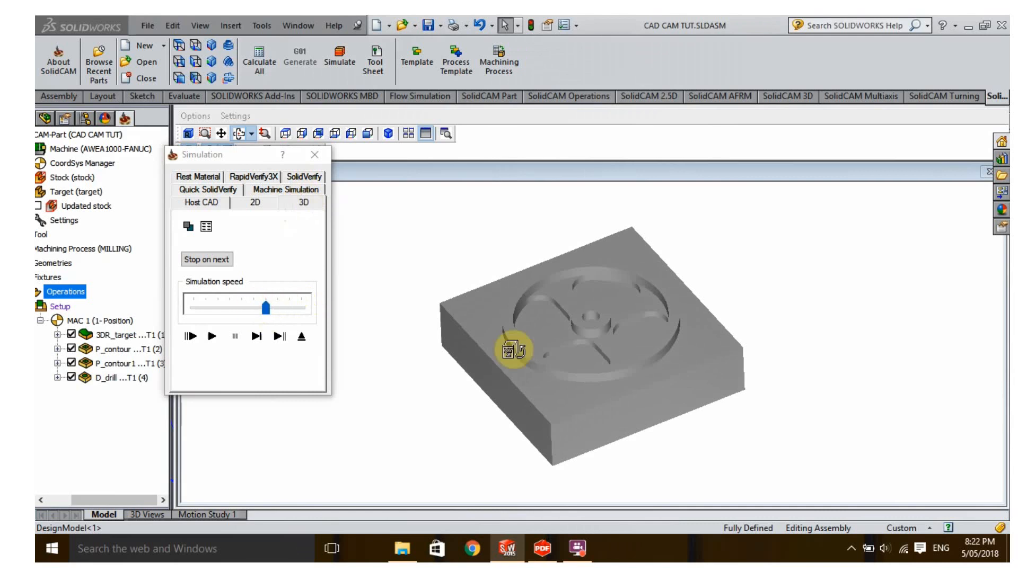
left_click_drag(450, 351, 454, 391)
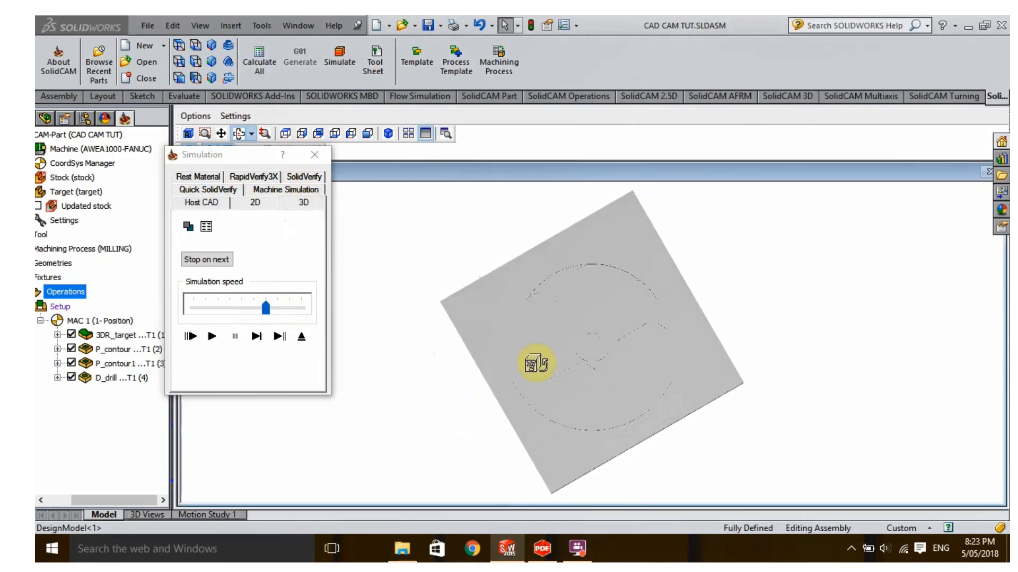
scroll(604, 350, "up", 8)
scroll(592, 343, "up", 5)
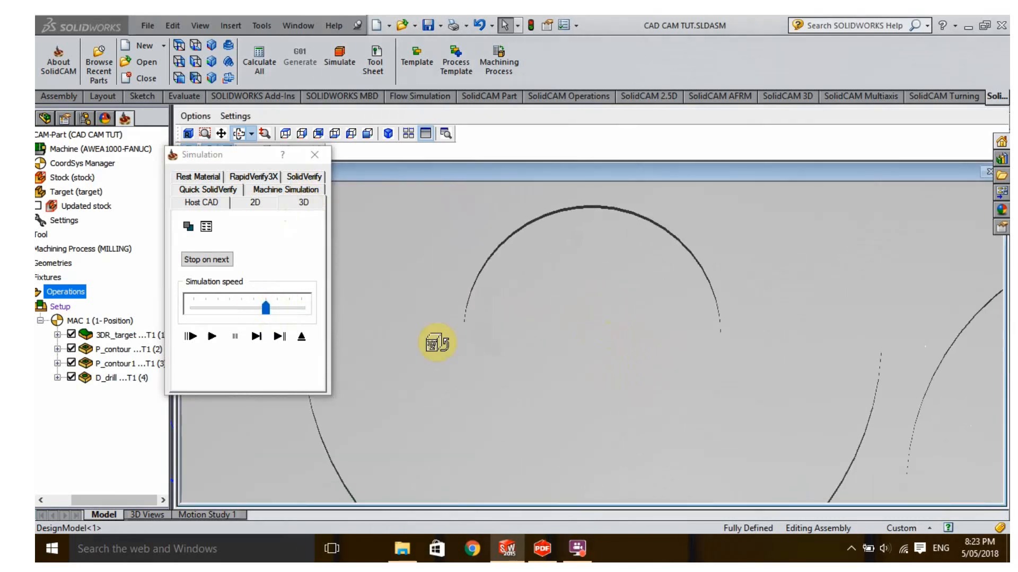
left_click(212, 336)
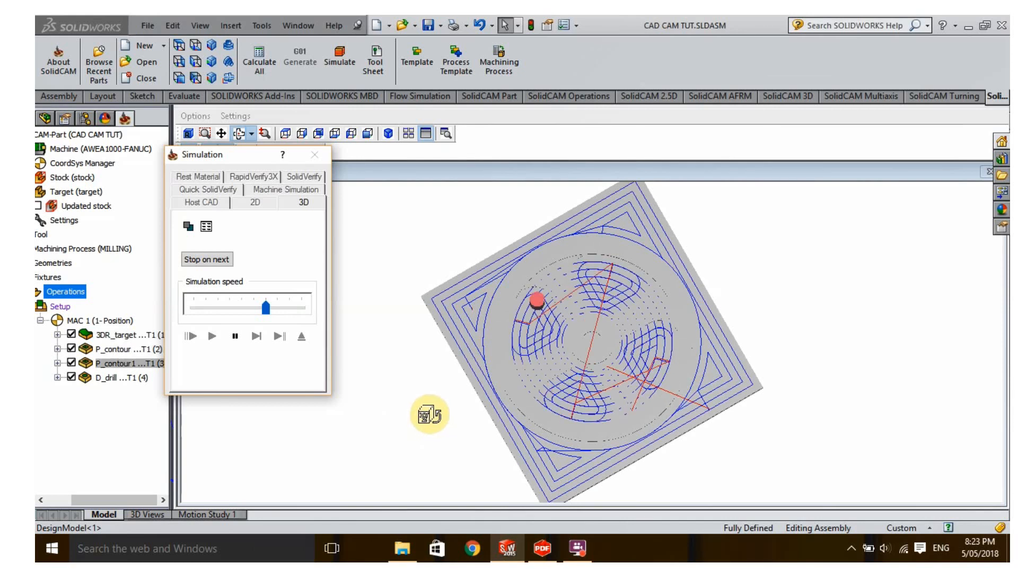
Step: Examine the simulated cutter and toolpaths at the hub's hole and across the whole wheel block from several angles
scroll(594, 366, "down", 10)
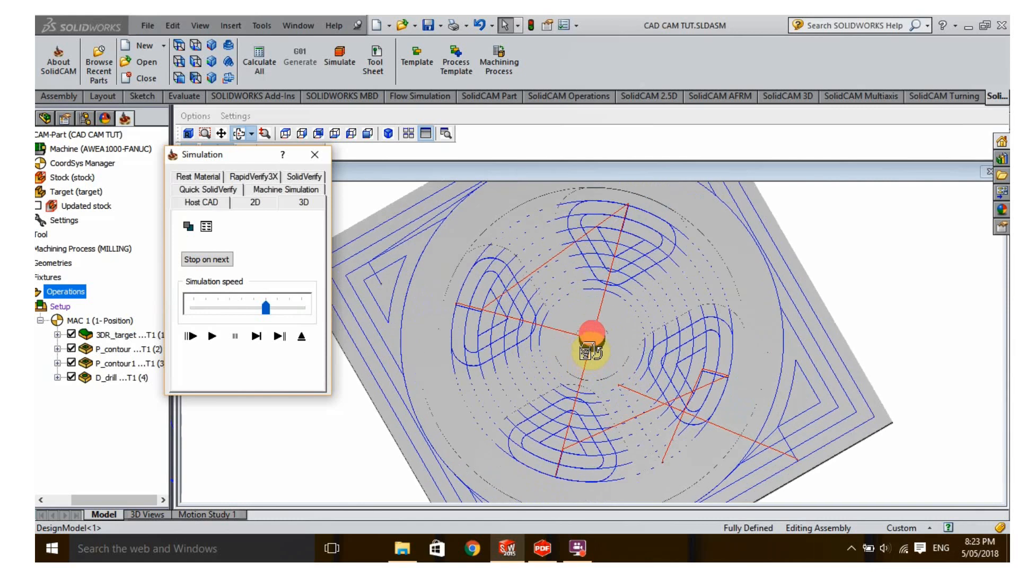
scroll(596, 356, "down", 2)
scroll(594, 363, "up", 4)
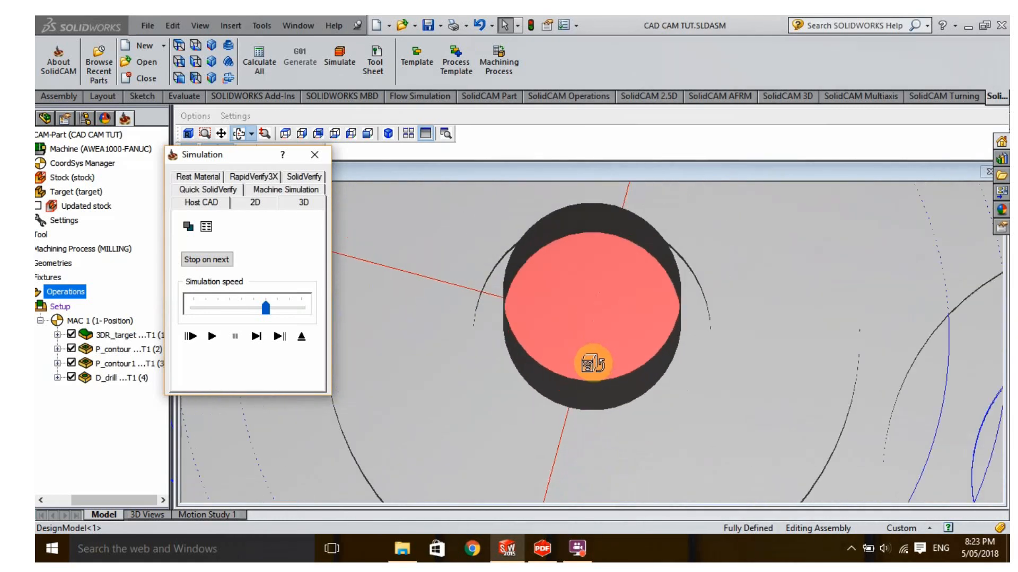
left_click_drag(504, 371, 300, 414)
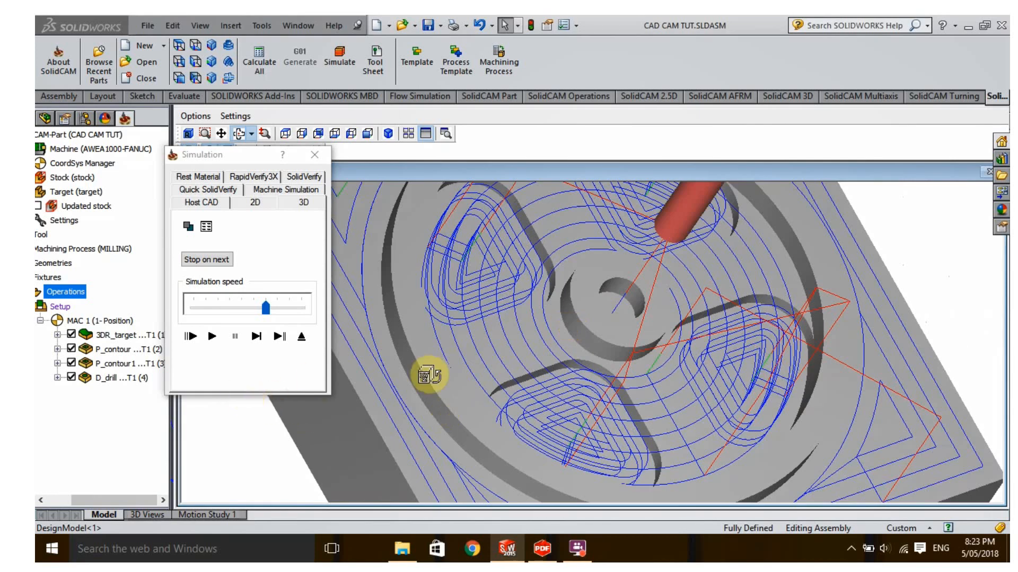
scroll(557, 390, "down", 10)
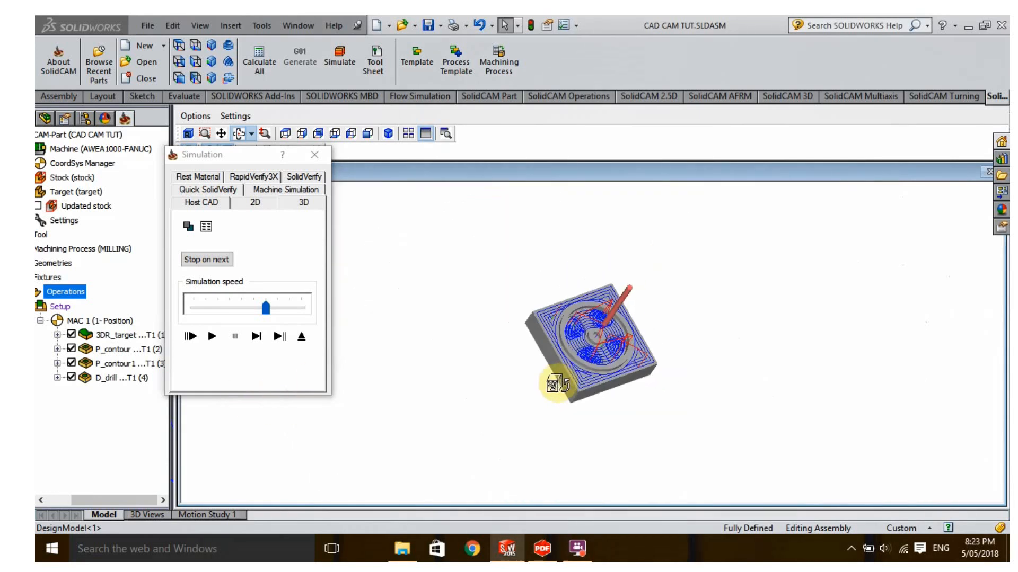
left_click_drag(526, 406, 506, 414)
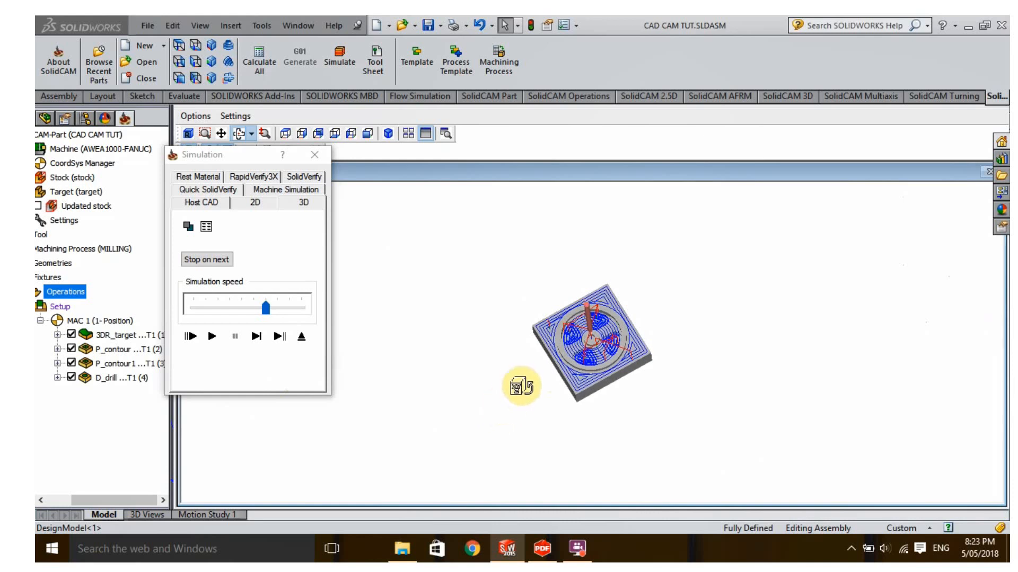
scroll(556, 329, "up", 3)
scroll(555, 329, "up", 2)
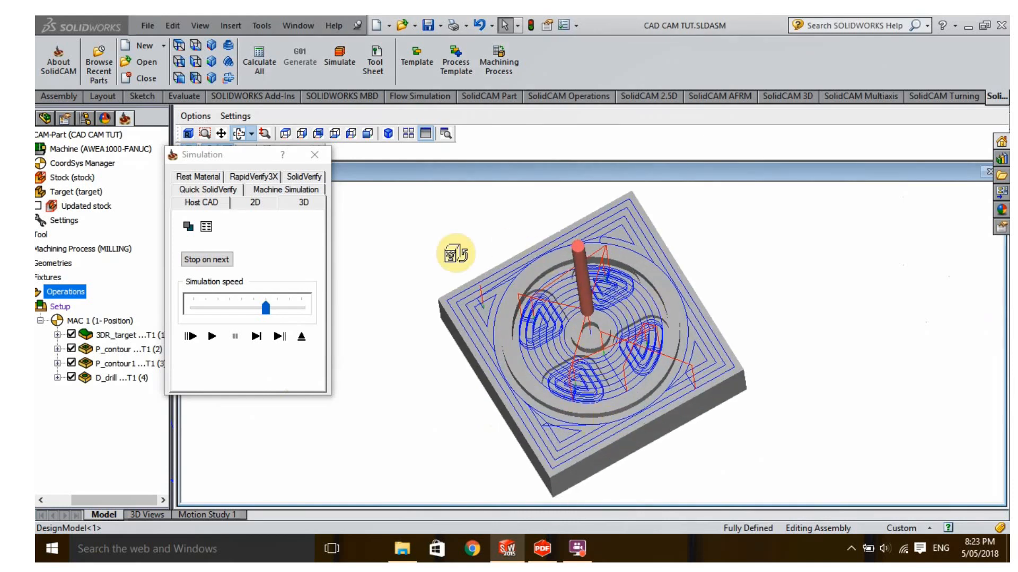
Step: Close the simulation and view the whole block with its calculated toolpaths at an oblique angle
left_click(314, 155)
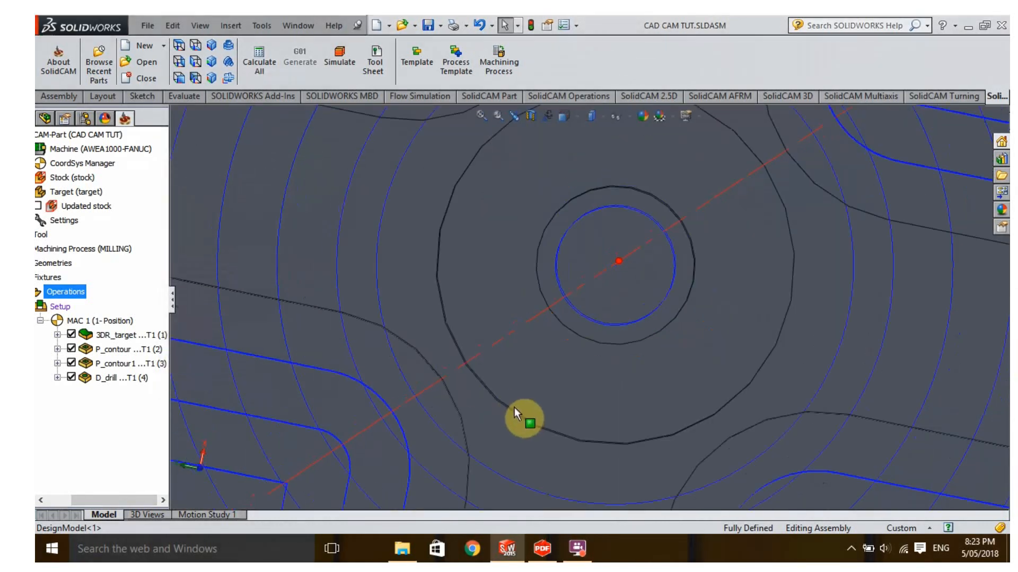
scroll(511, 409, "up", 8)
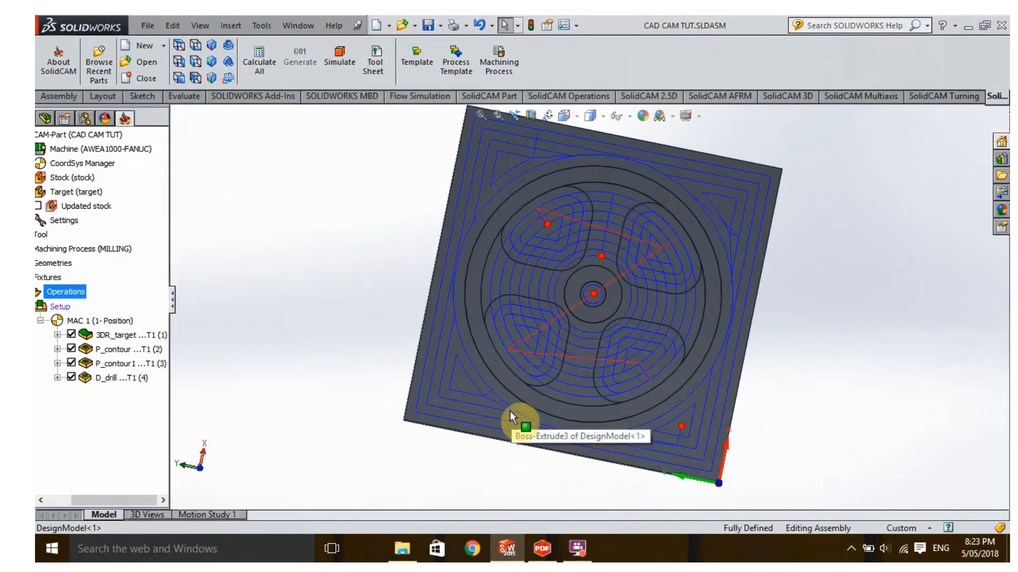
scroll(510, 411, "up", 4)
middle_click_drag(507, 418, 518, 310)
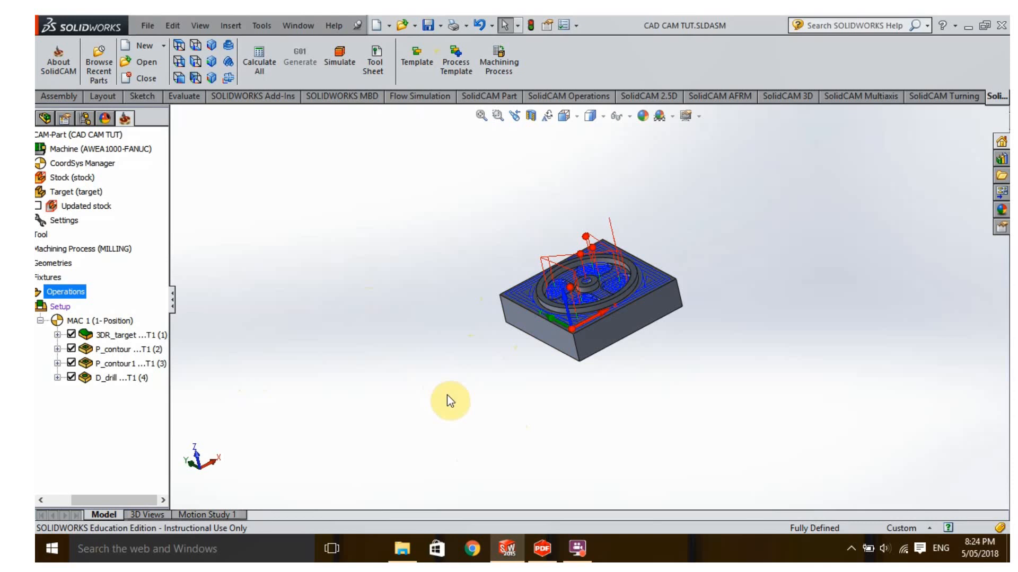
left_click(578, 550)
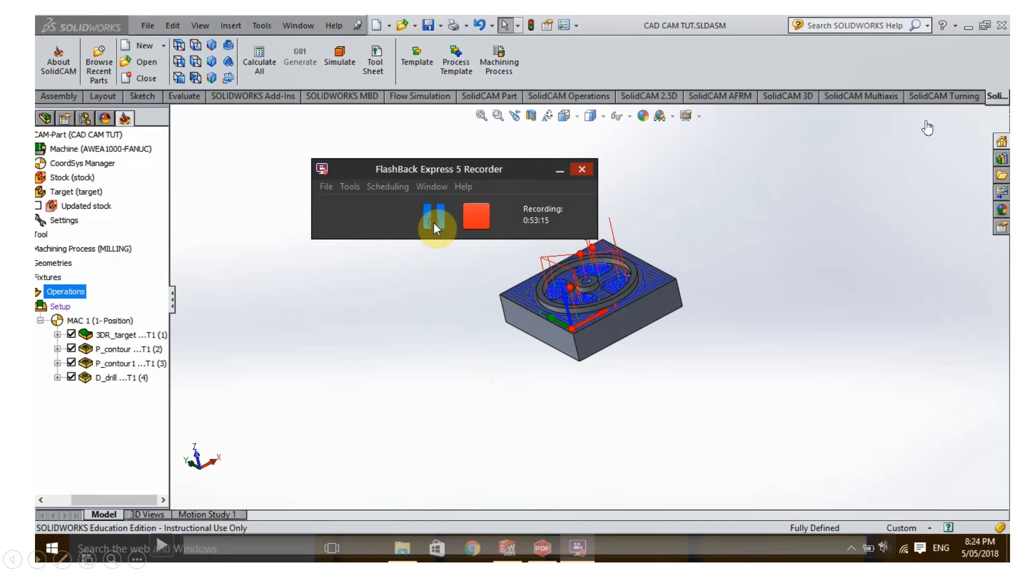
key("Escape")
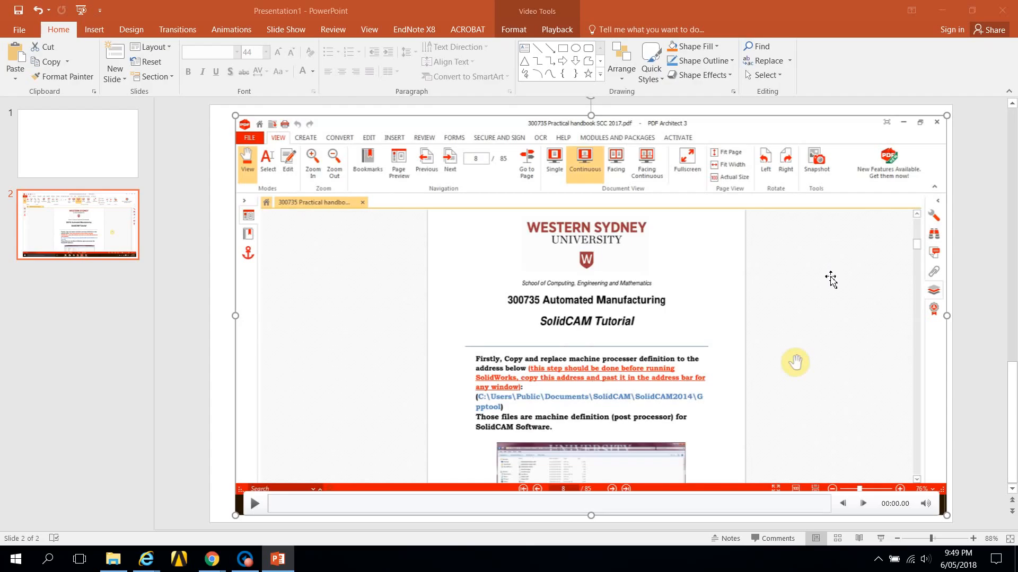